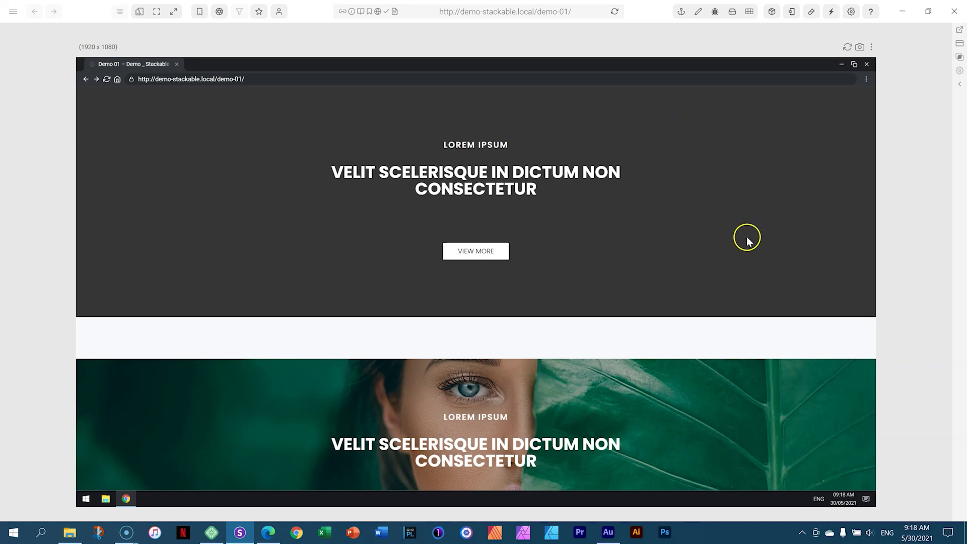
Step: Examine the two hero sections of the demo page in the desktop preview
scroll(747, 241, down, 2)
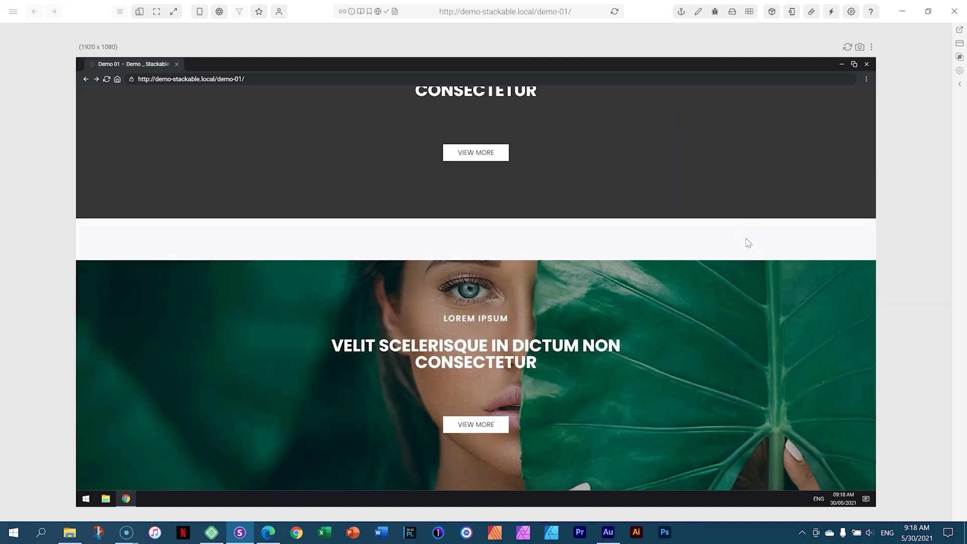
scroll(748, 243, up, 2)
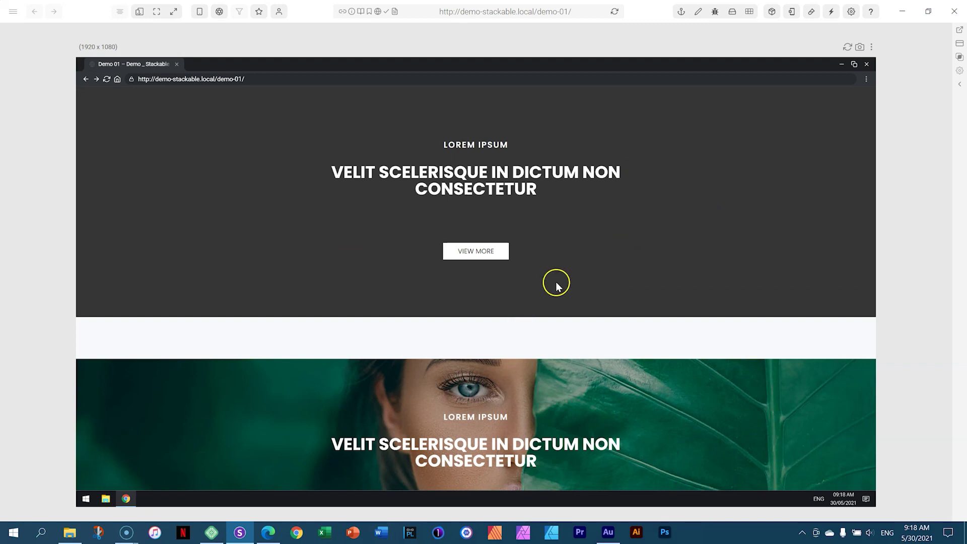
scroll(617, 259, down, 2)
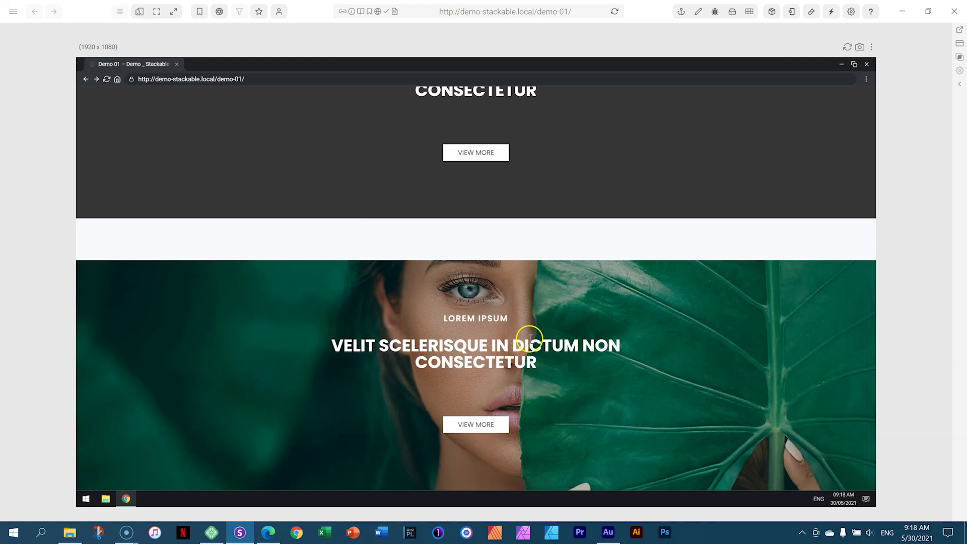
scroll(572, 308, up, 2)
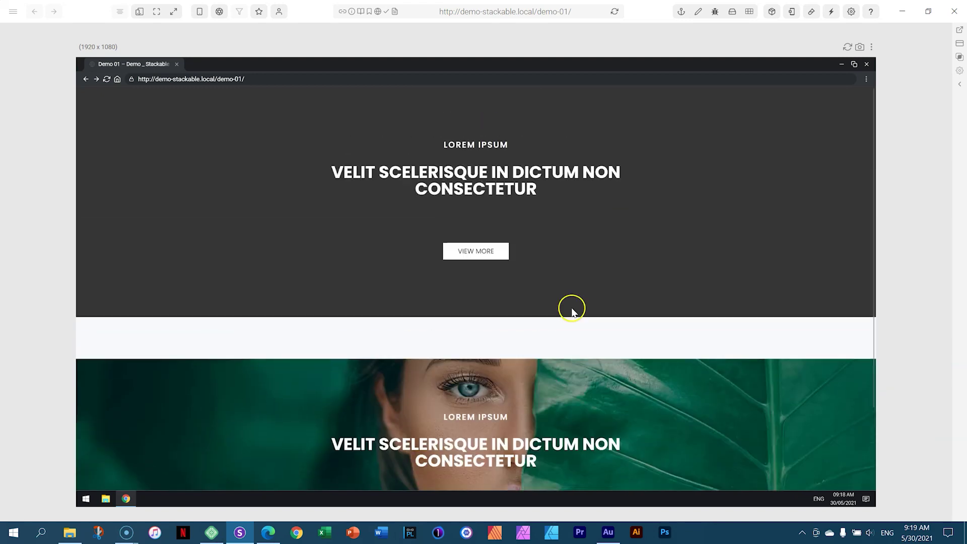
Step: Show the demo page on multiple devices at once and compare its Galaxy S20, iPhone 12 and iPad layouts
click(139, 11)
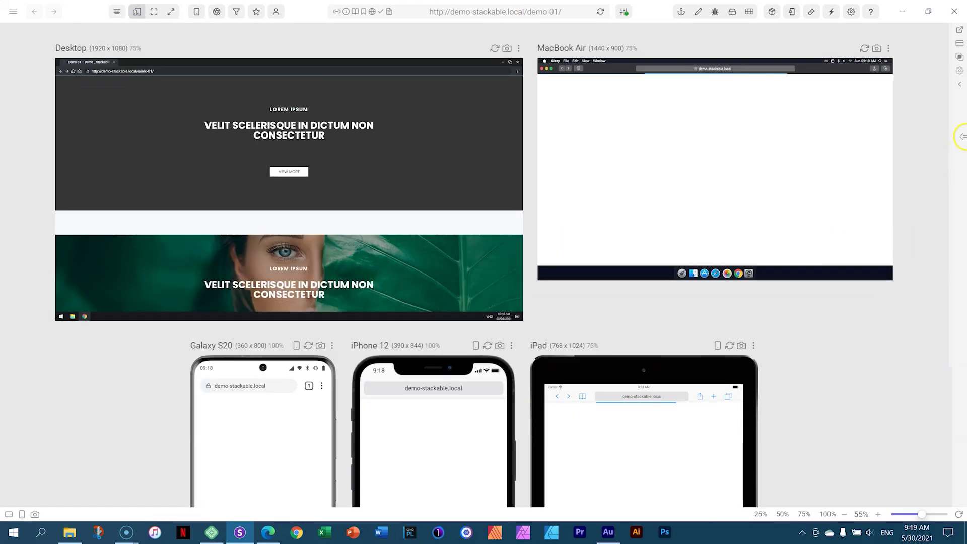
scroll(928, 138, down, 2)
scroll(928, 139, down, 2)
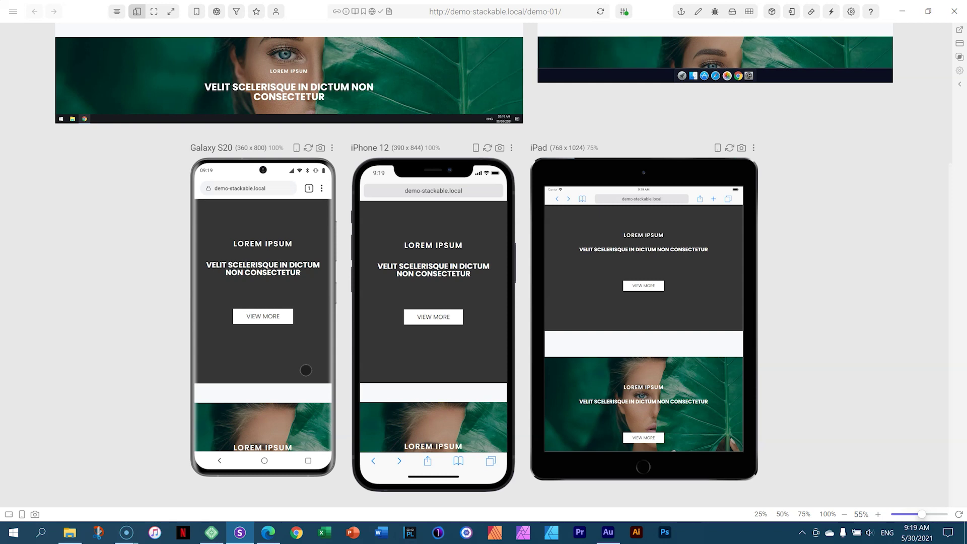
Step: Switch to Edge and review Stackable's All Features page, including its ready-made designs and page-builder-like design options, and close the browser
click(268, 532)
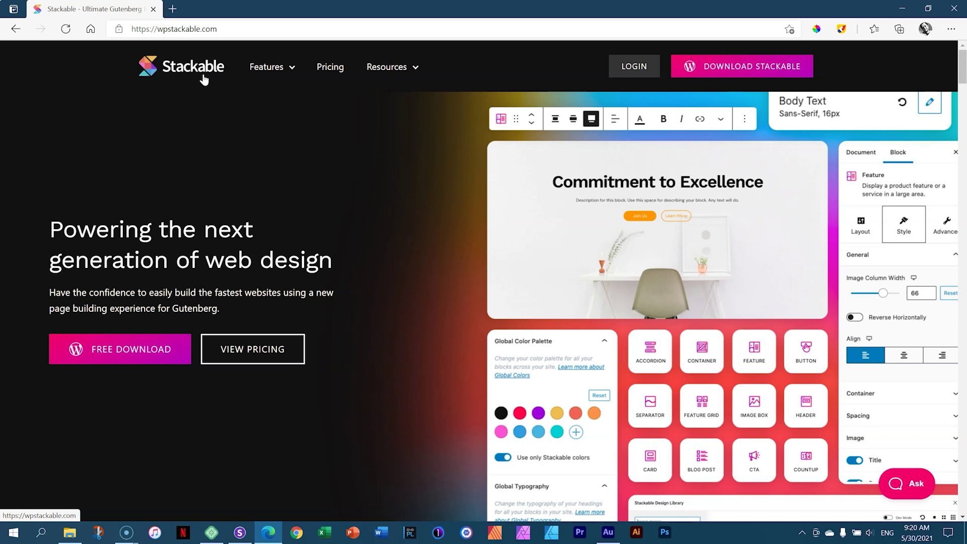
mouse_move(298, 64)
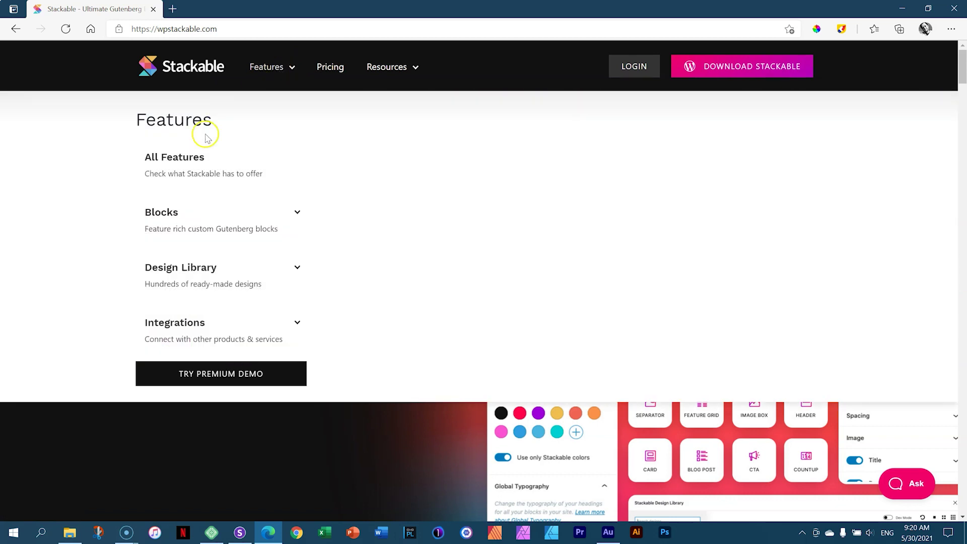
click(185, 168)
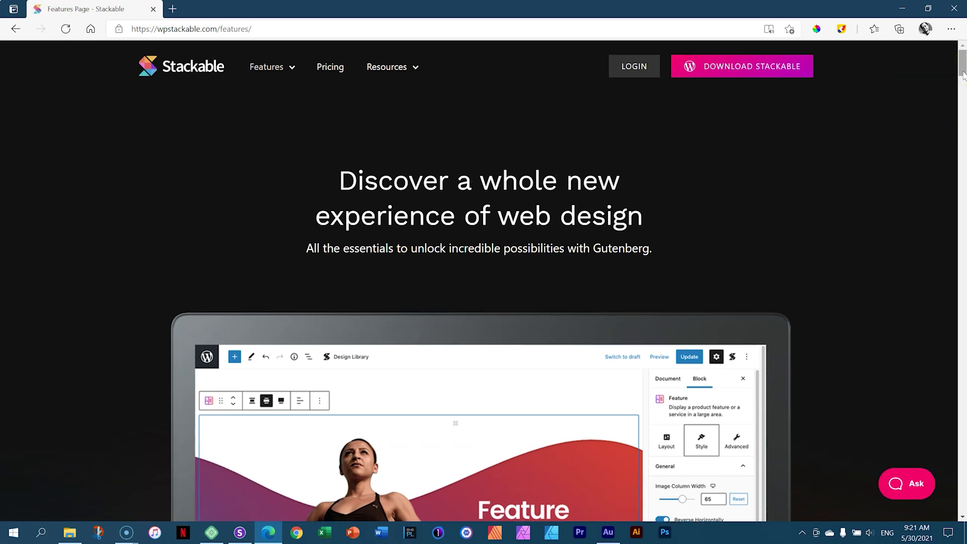
drag(963, 75, 962, 116)
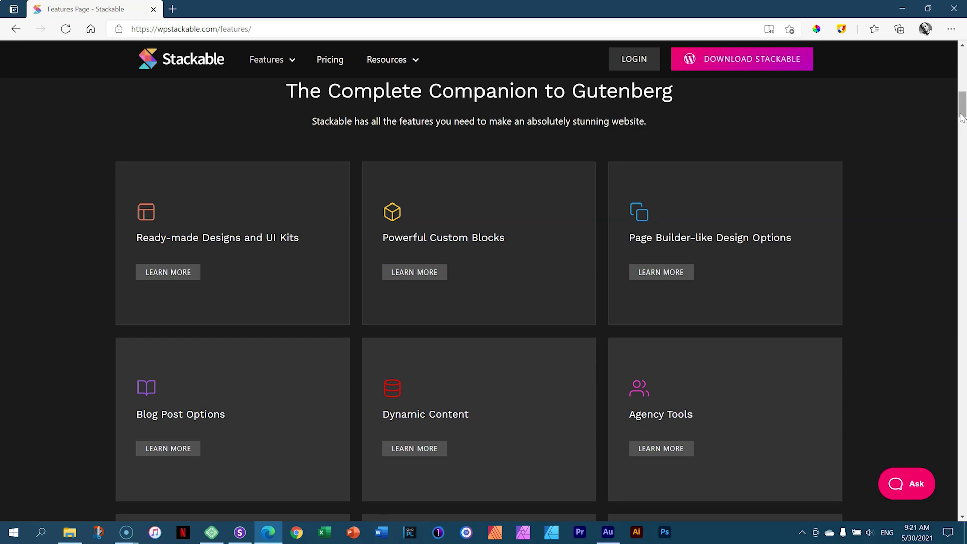
drag(962, 117, 965, 150)
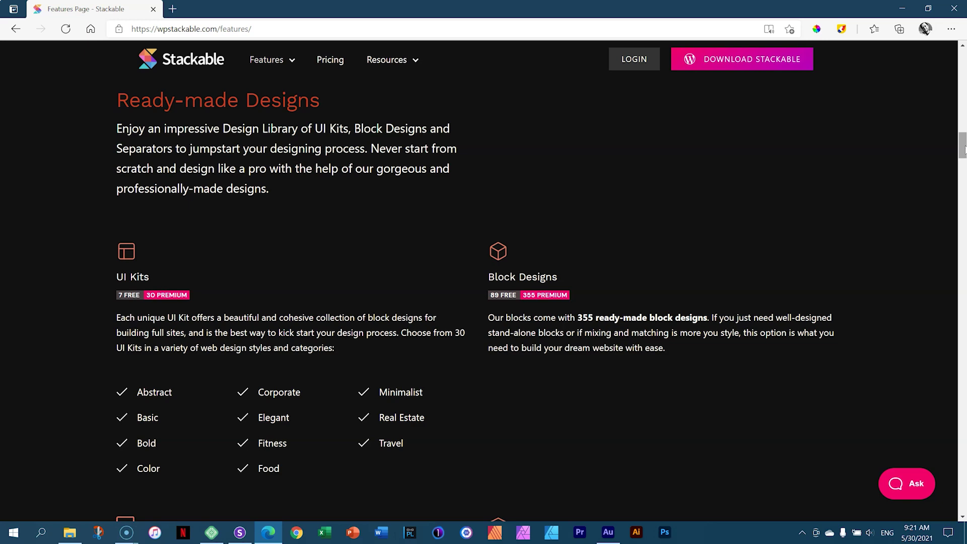
drag(963, 147, 963, 261)
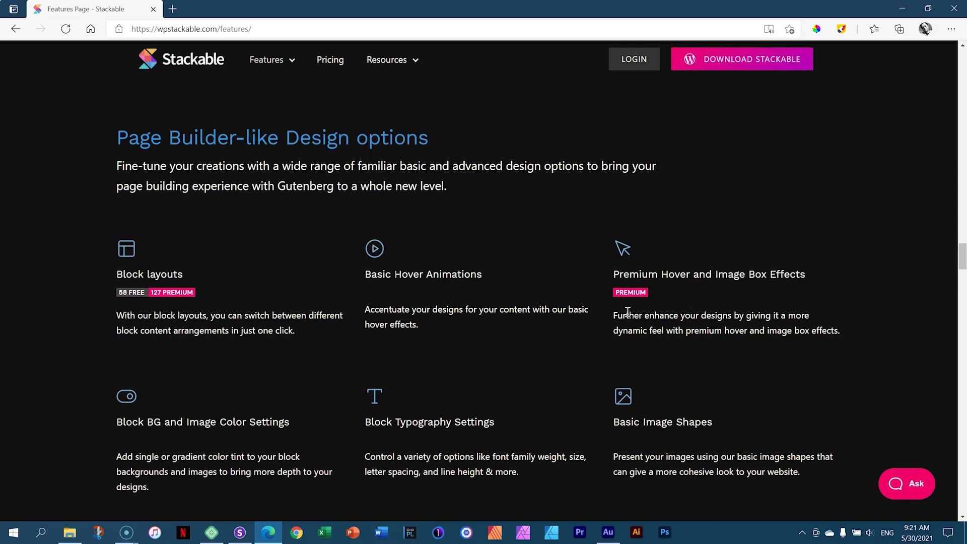
drag(961, 257, 962, 283)
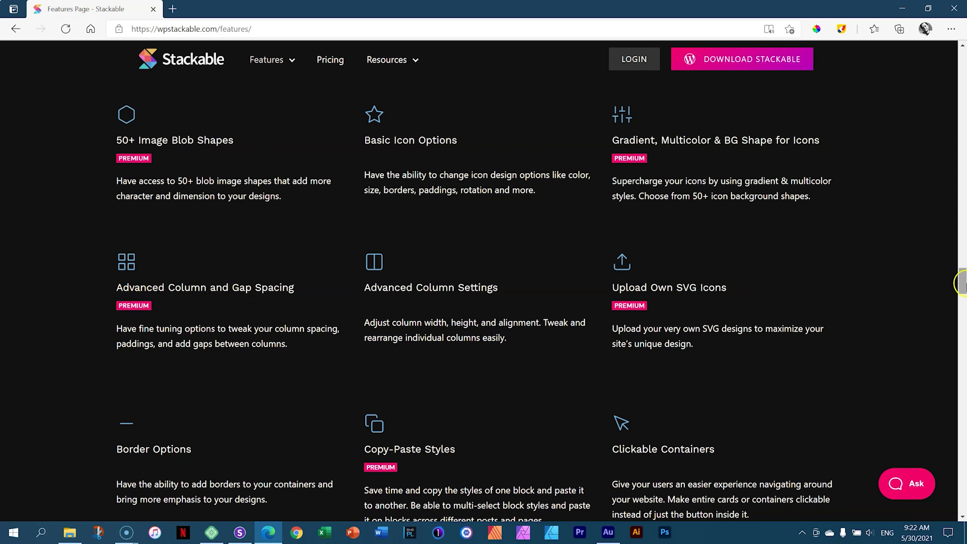
drag(959, 262, 963, 60)
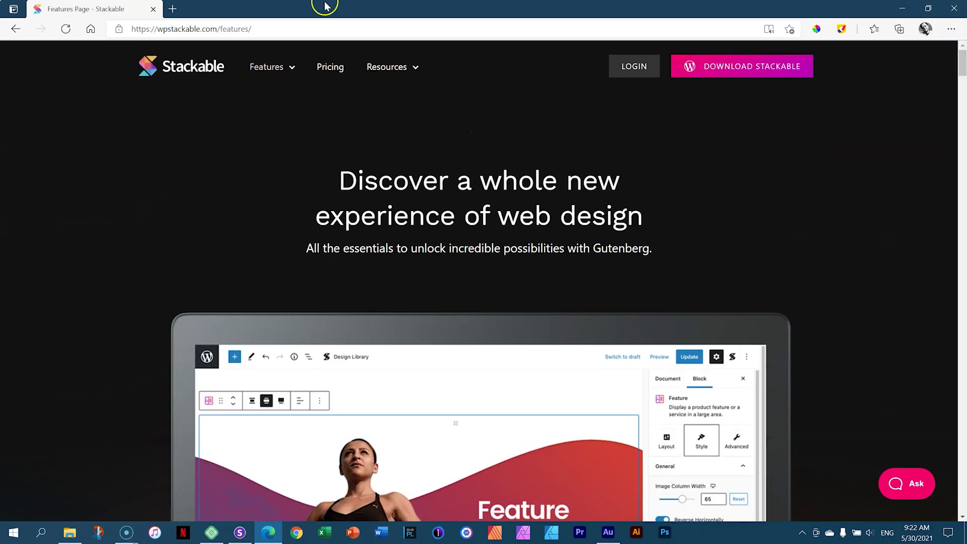
click(954, 8)
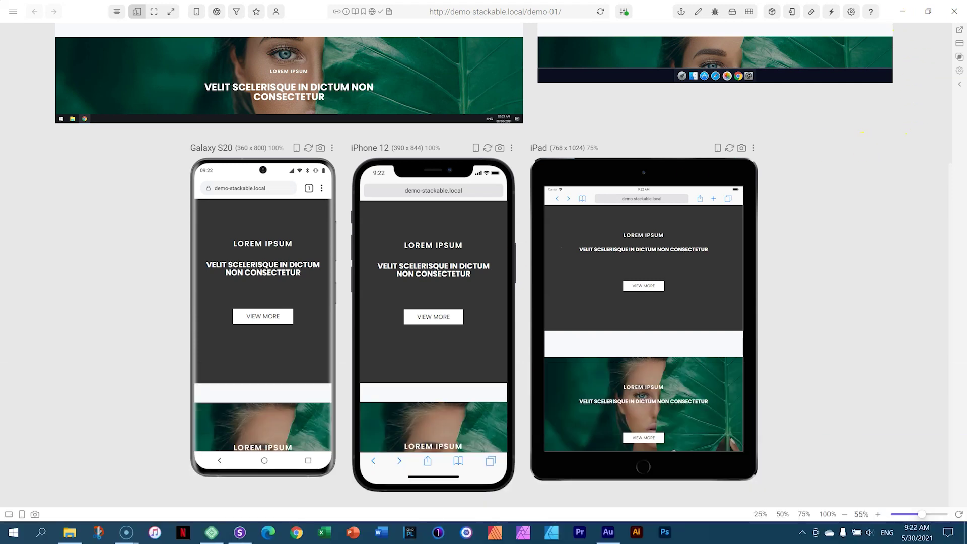
Step: Switch to Local and stop the Demo _ Stackable site
click(905, 11)
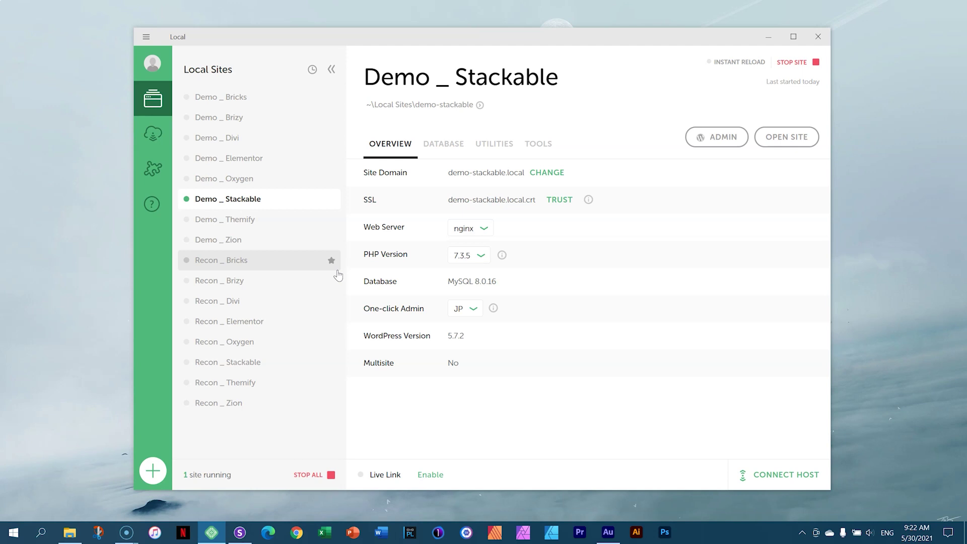
click(255, 199)
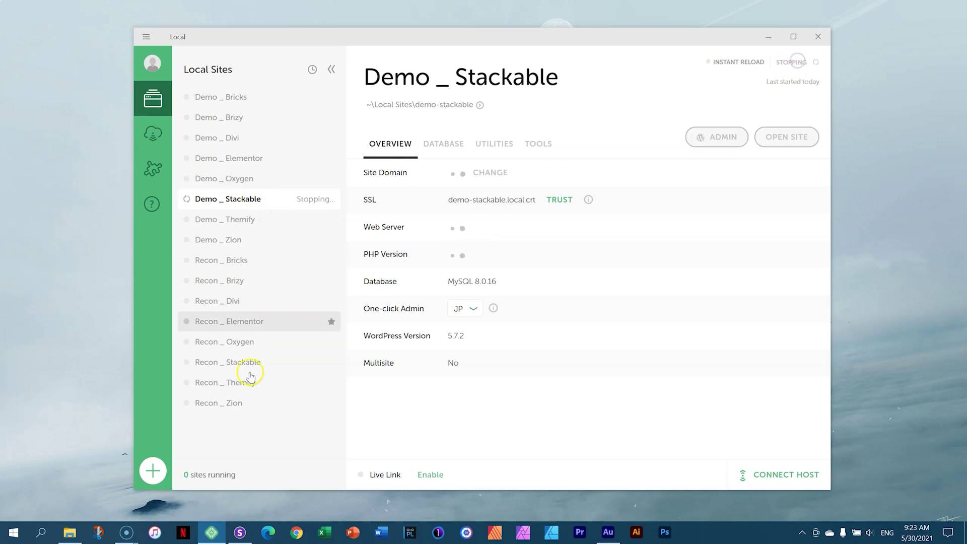
Step: Start the Recon _ Stackable site and open its WordPress admin
click(222, 403)
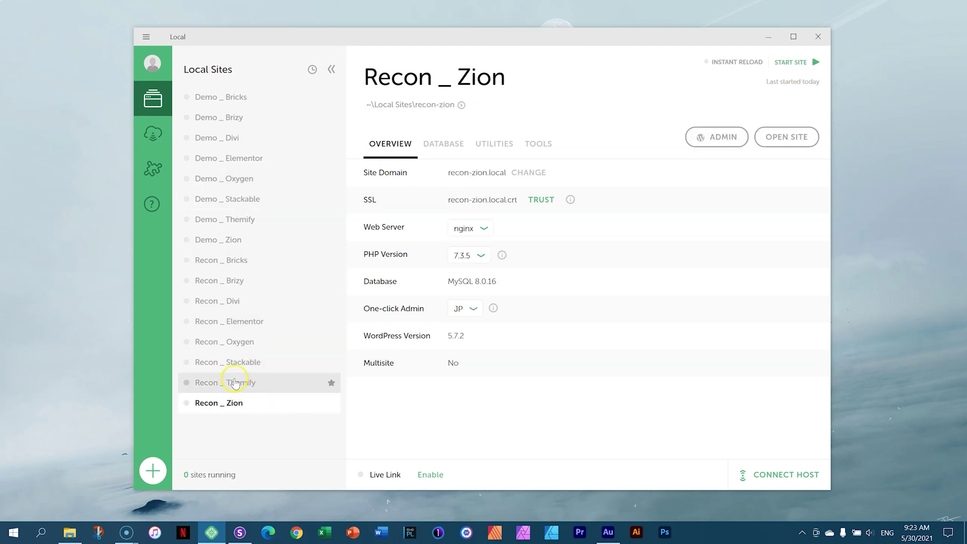
click(232, 362)
click(781, 67)
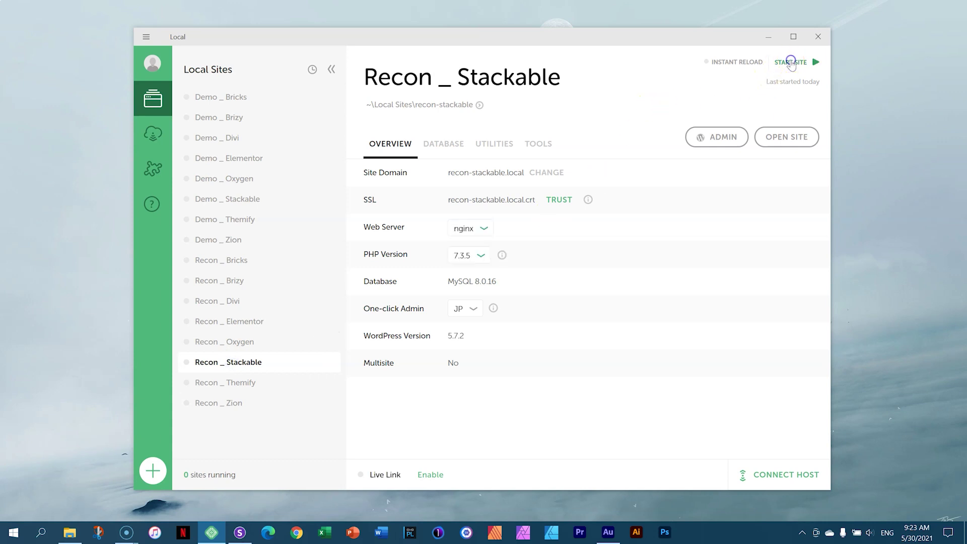
click(714, 132)
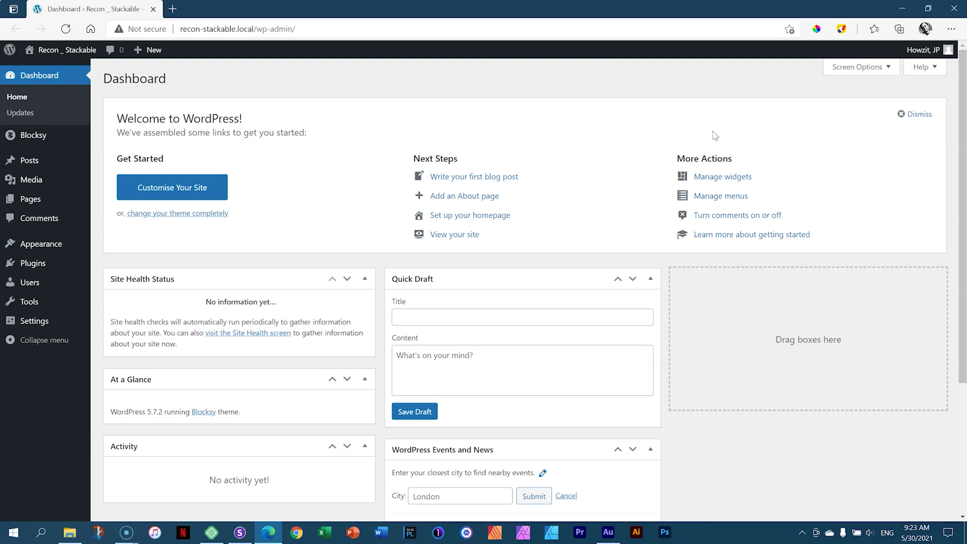
Step: Check the site's installed themes and plugins
mouse_move(36, 141)
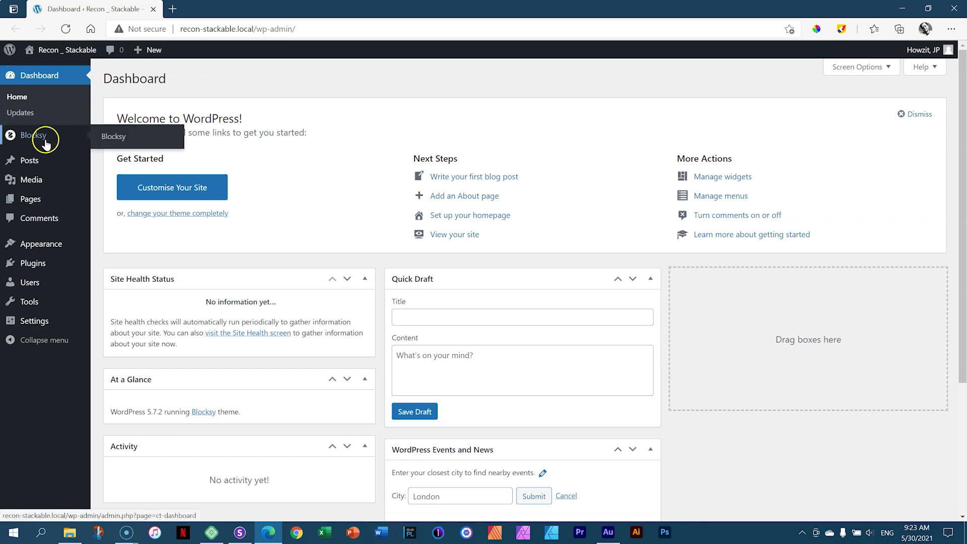
click(115, 246)
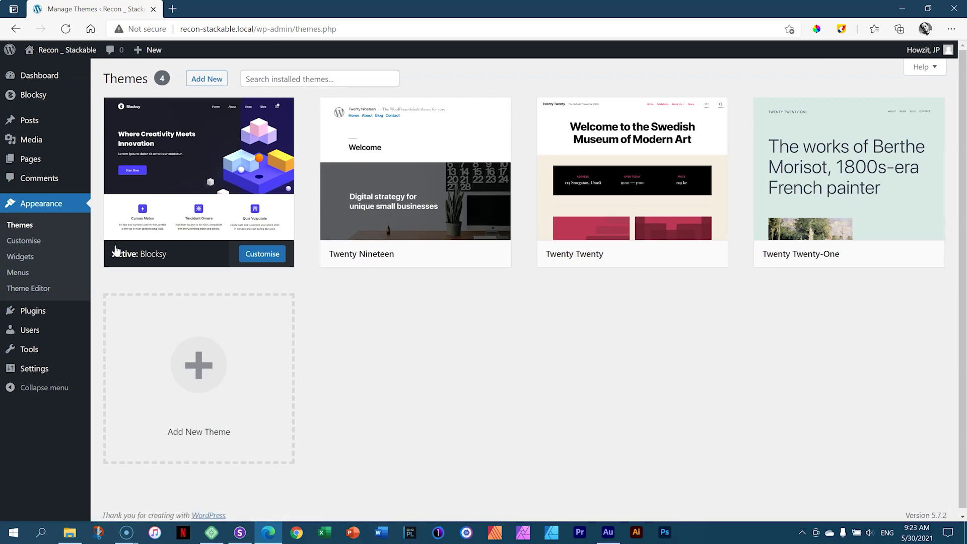
mouse_move(211, 191)
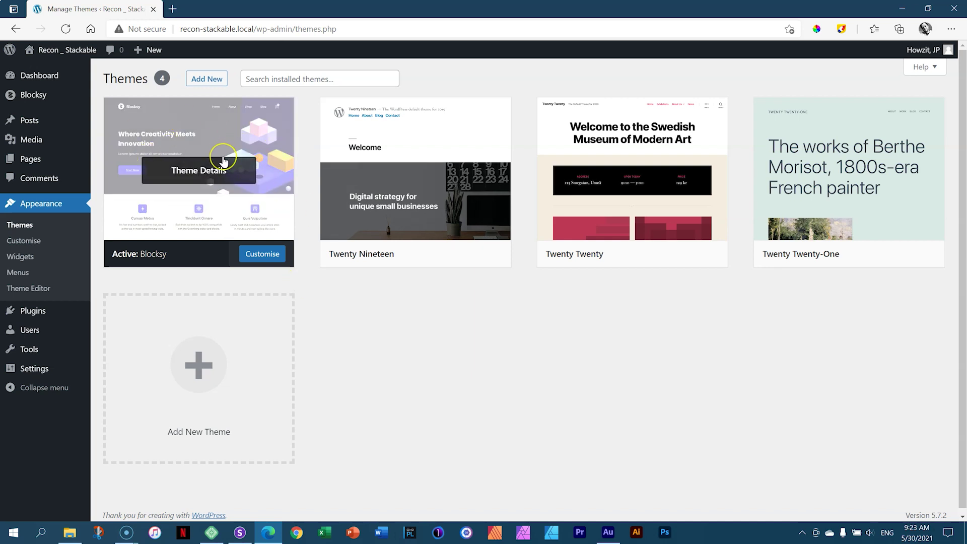
click(40, 312)
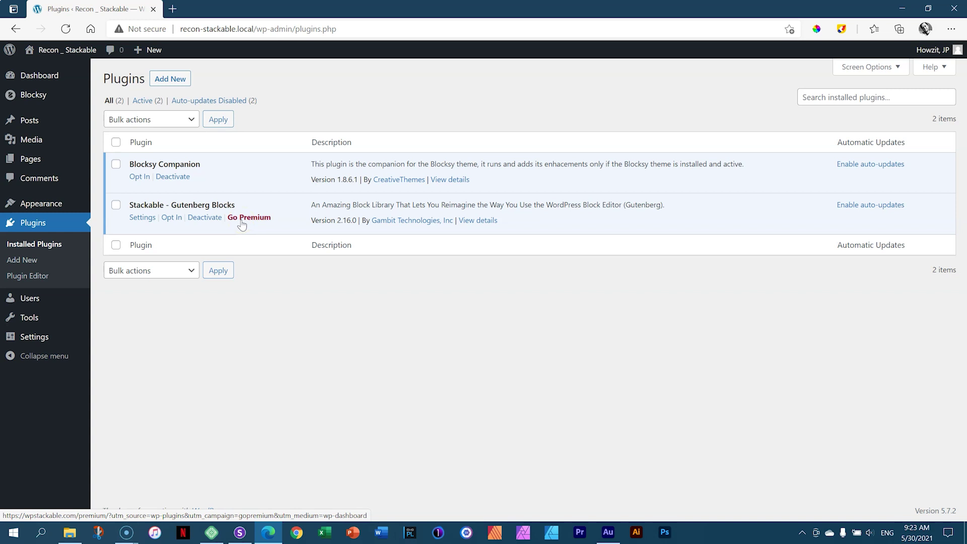
Step: Add a new page titled "Recon 01", dismissing the block editor welcome guide
mouse_move(50, 159)
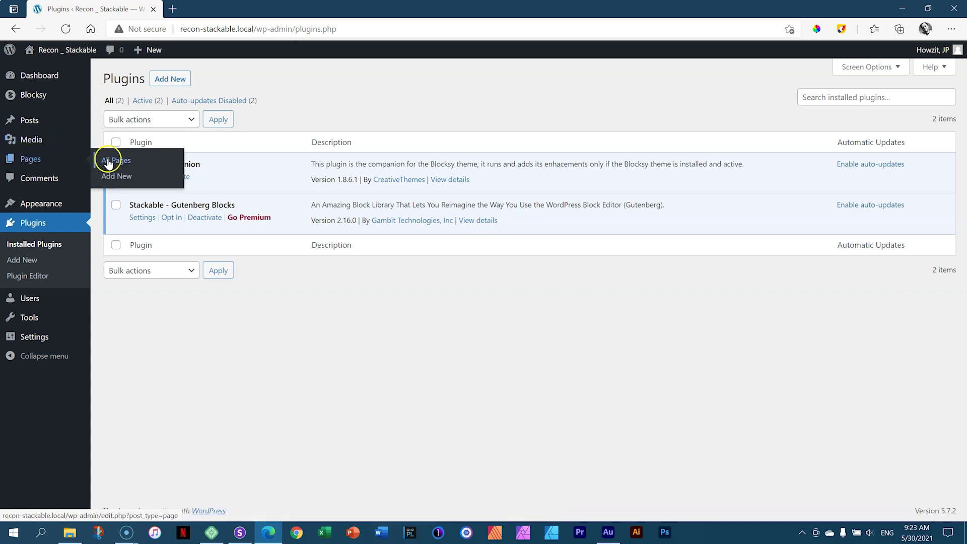
click(106, 177)
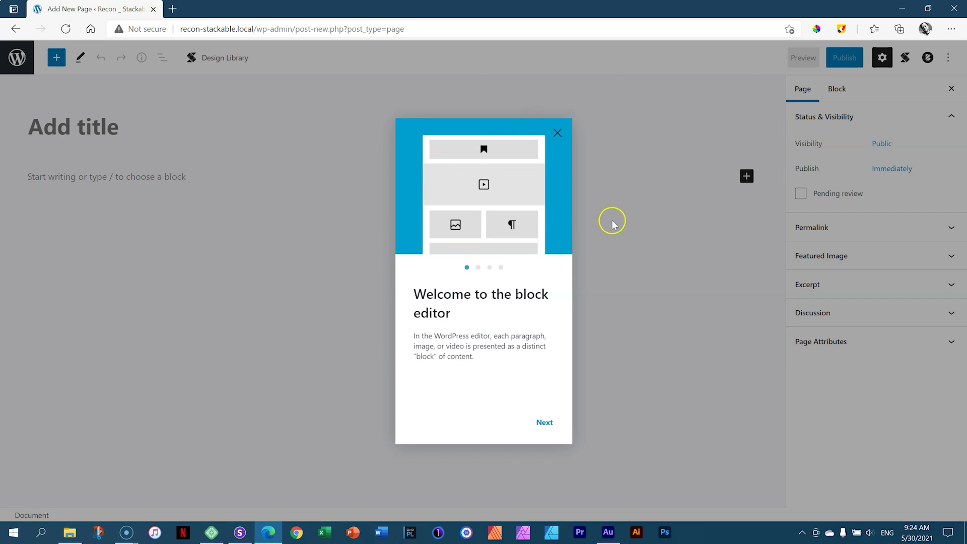
click(557, 133)
click(152, 130)
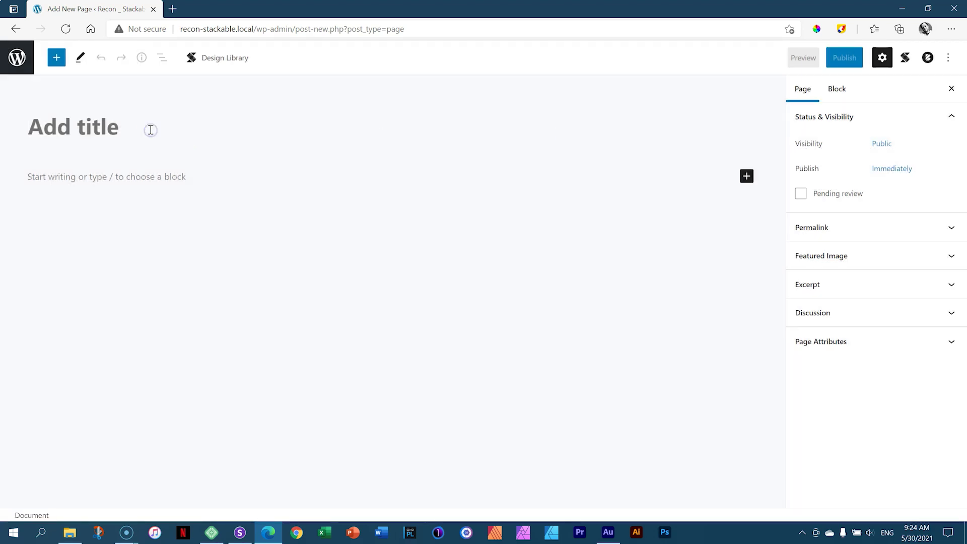
text(Recon 01)
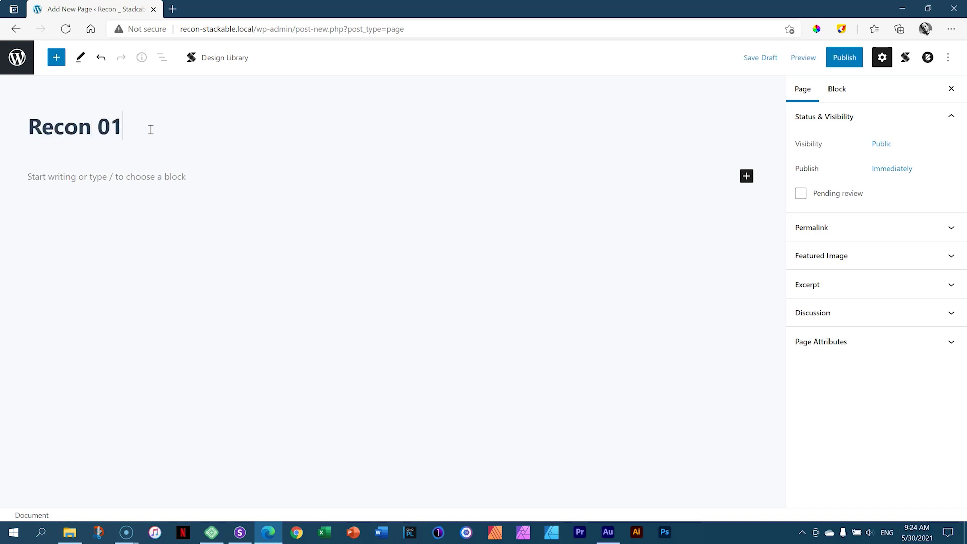
Step: Turn off the pre-publish checks and publish the Recon 01 page
click(849, 59)
click(823, 491)
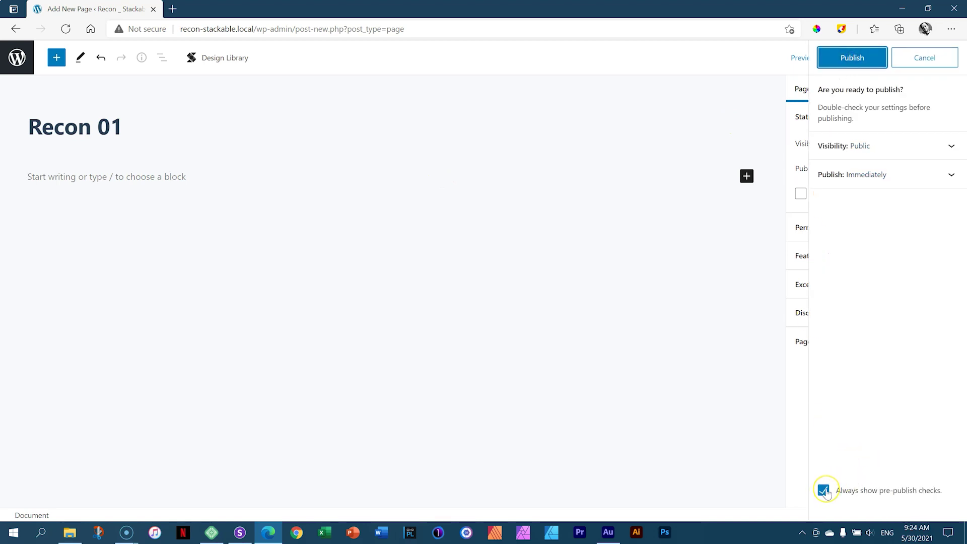
click(824, 491)
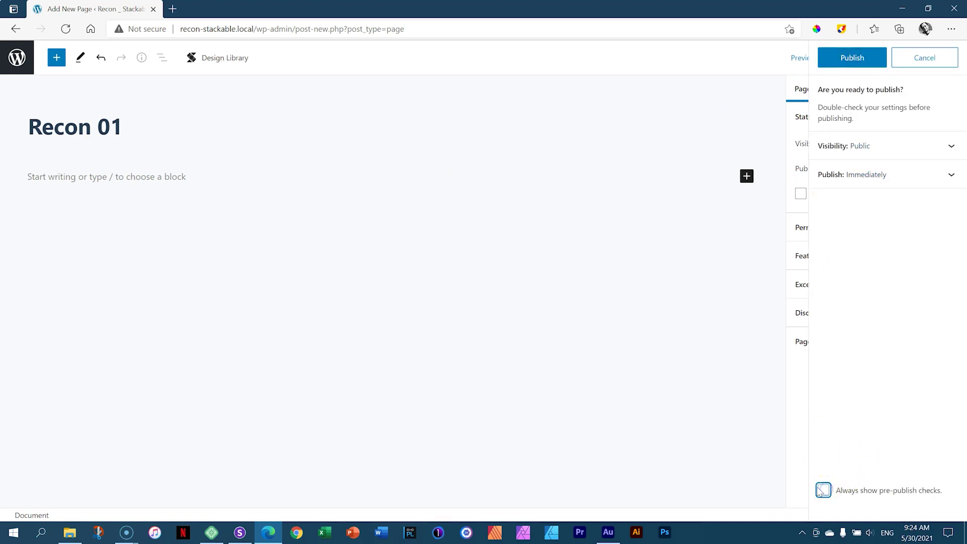
click(850, 60)
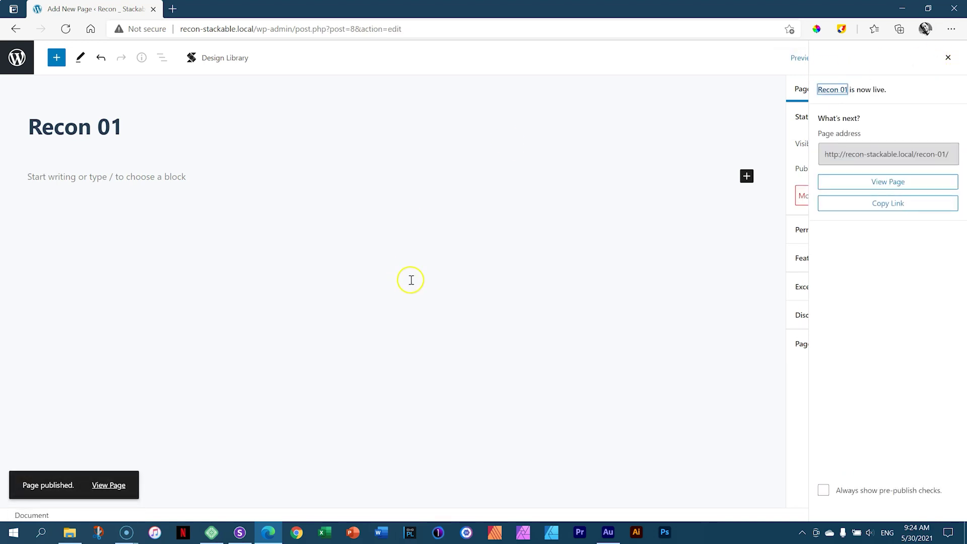
click(948, 57)
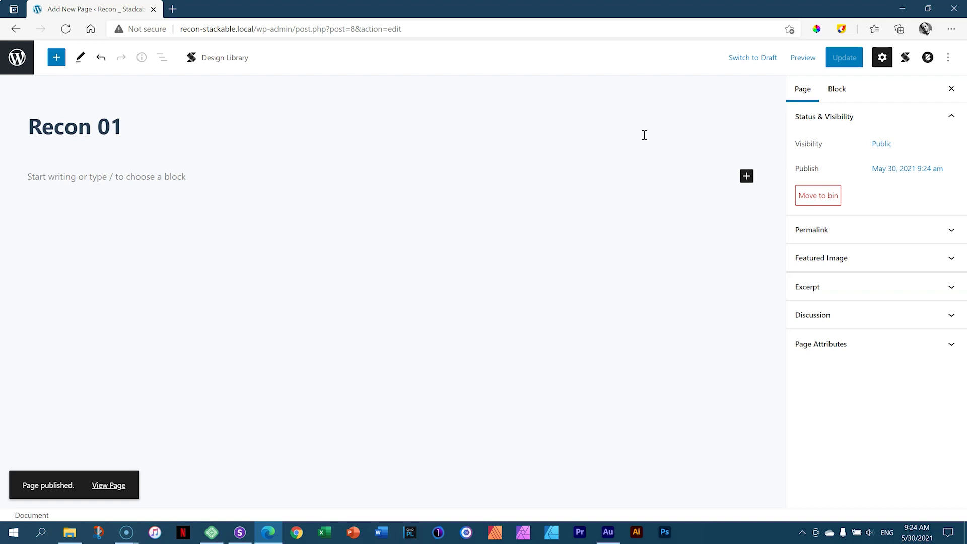
Step: Preview the Recon 01 page in a new tab and inspect its page title
click(805, 59)
click(749, 170)
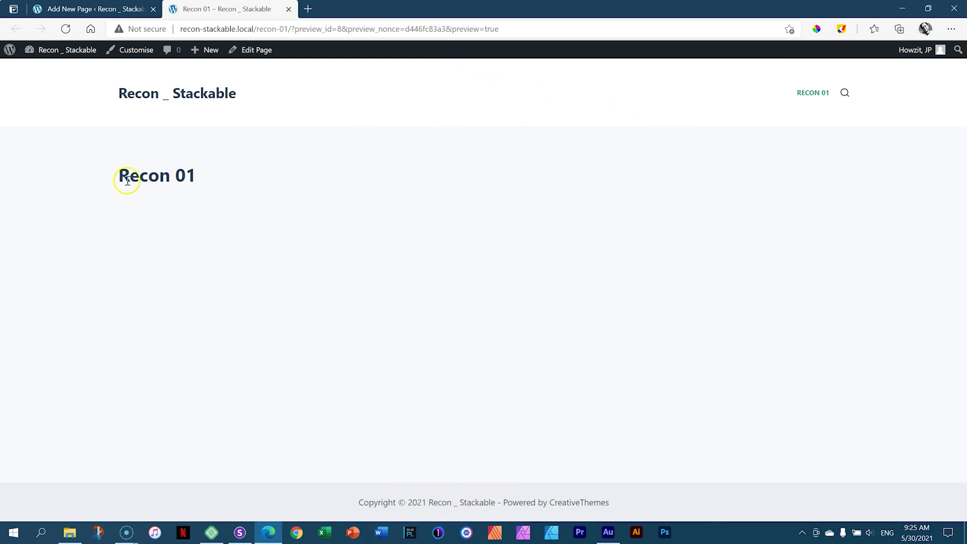
drag(121, 180, 197, 177)
click(328, 175)
Step: Disable the page's header and footer in the Blocksy page settings and check the updated page in the preview
click(143, 10)
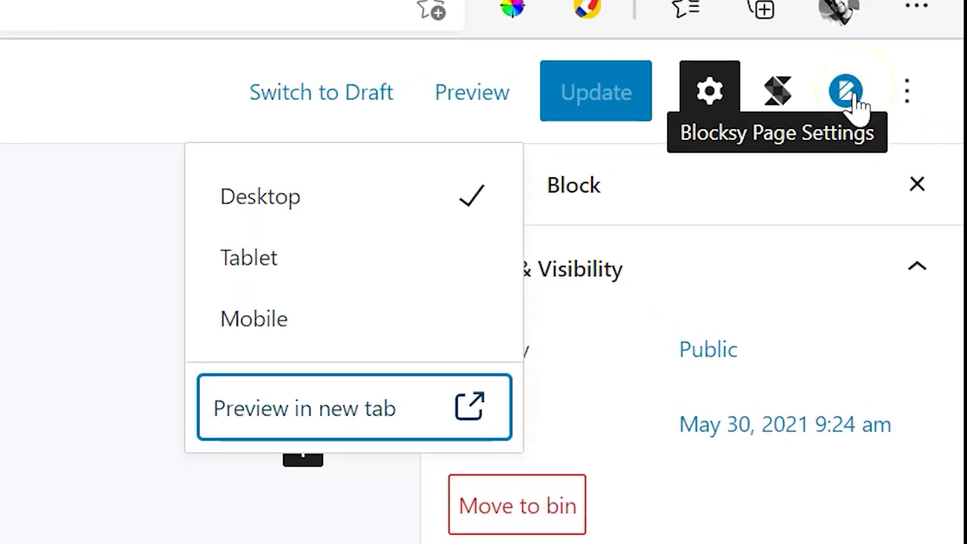
click(857, 101)
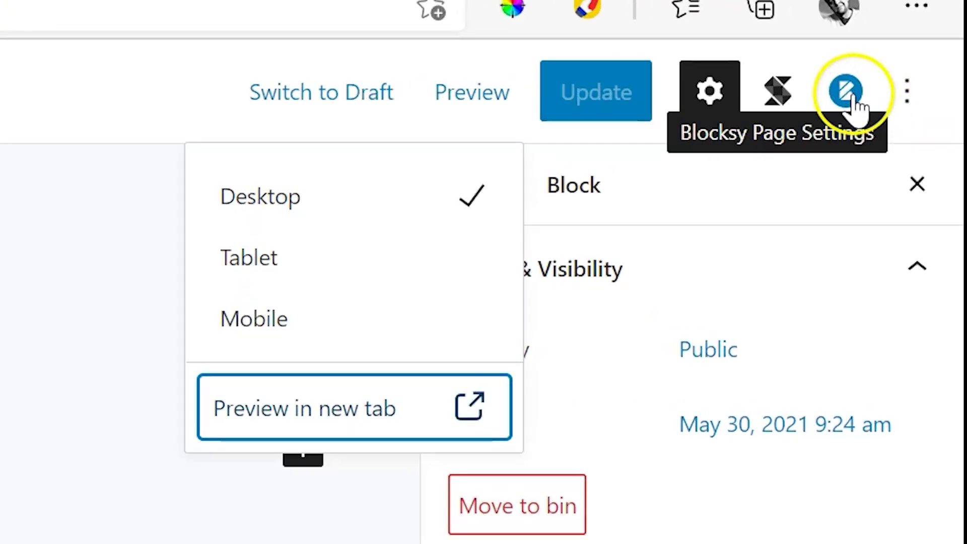
click(848, 93)
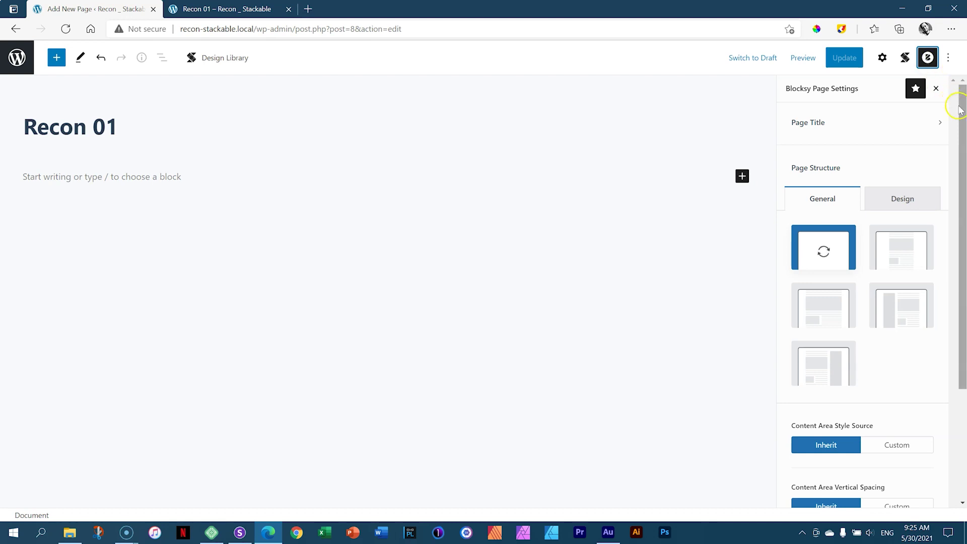
drag(959, 108, 962, 249)
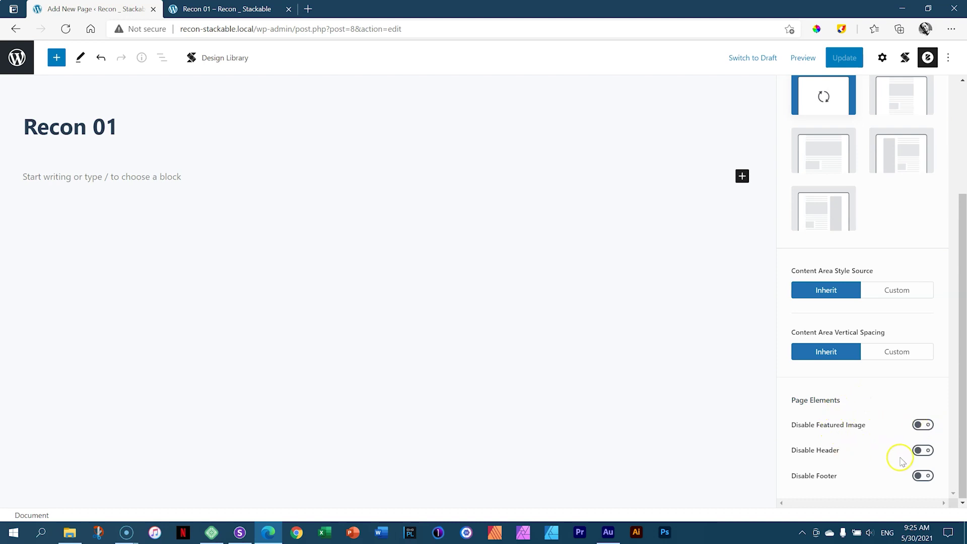
click(923, 450)
click(925, 476)
click(851, 58)
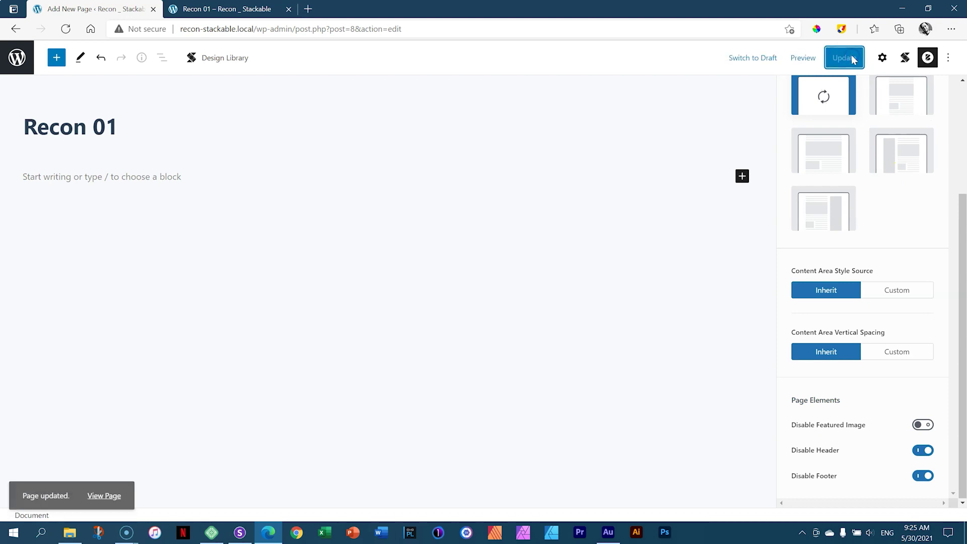
click(226, 9)
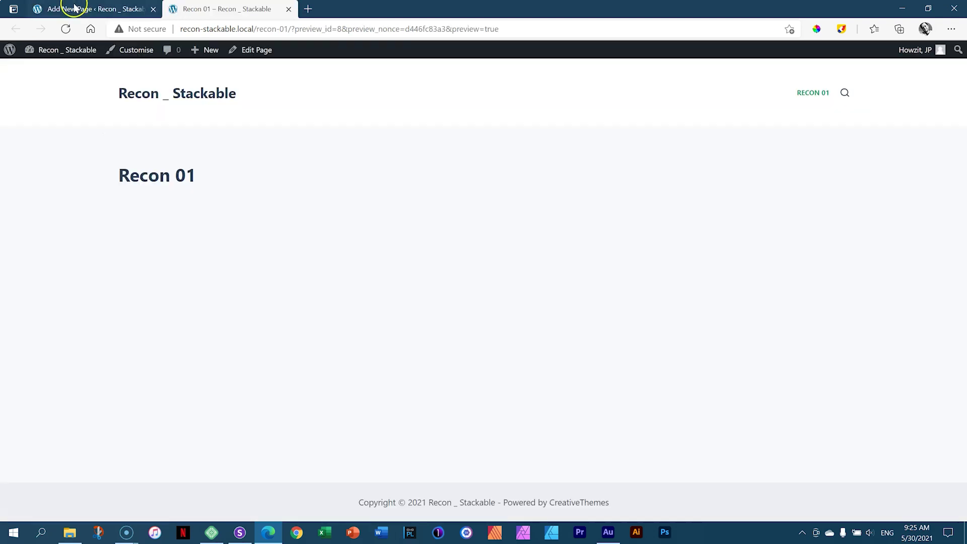
click(65, 29)
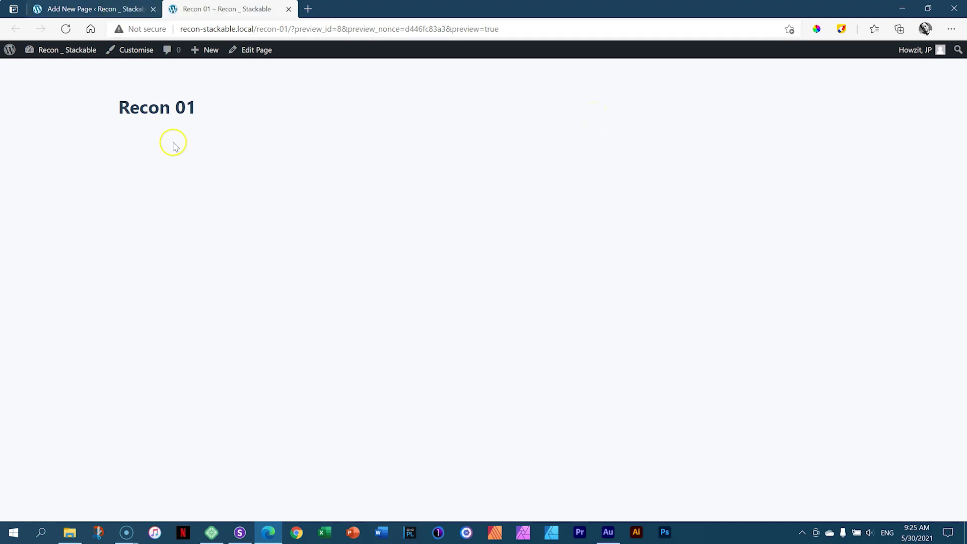
Step: Set the page title to Disabled in the Blocksy page settings and check the updated page in the preview
click(96, 9)
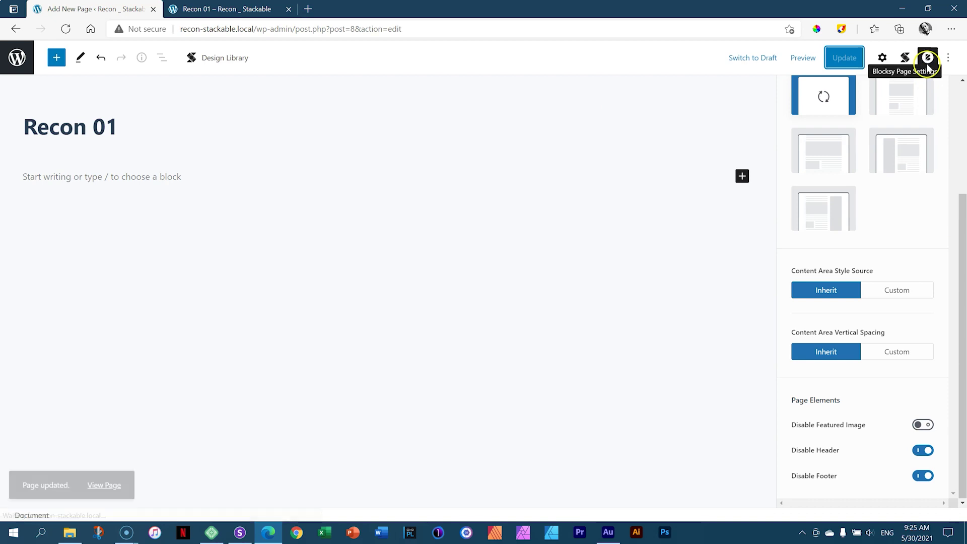
scroll(902, 101, up, 3)
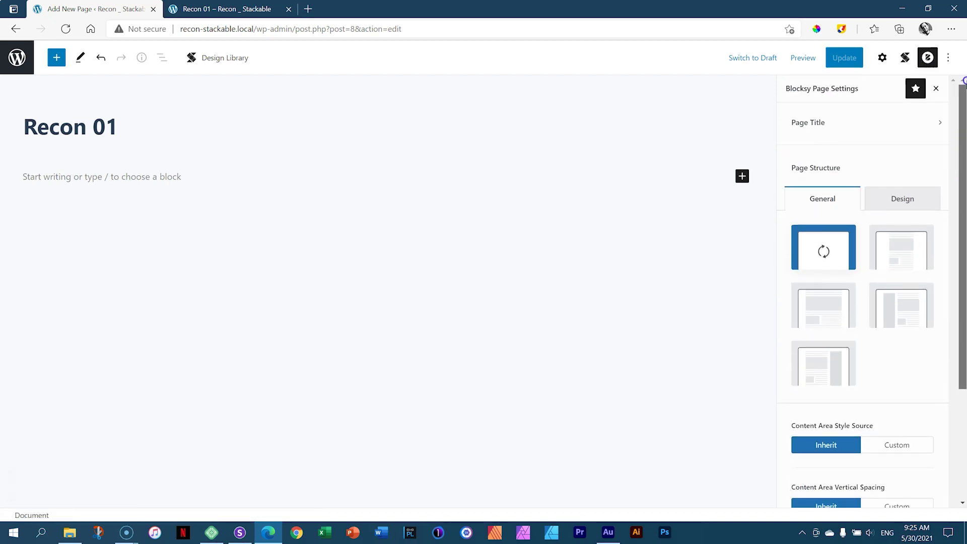
click(817, 122)
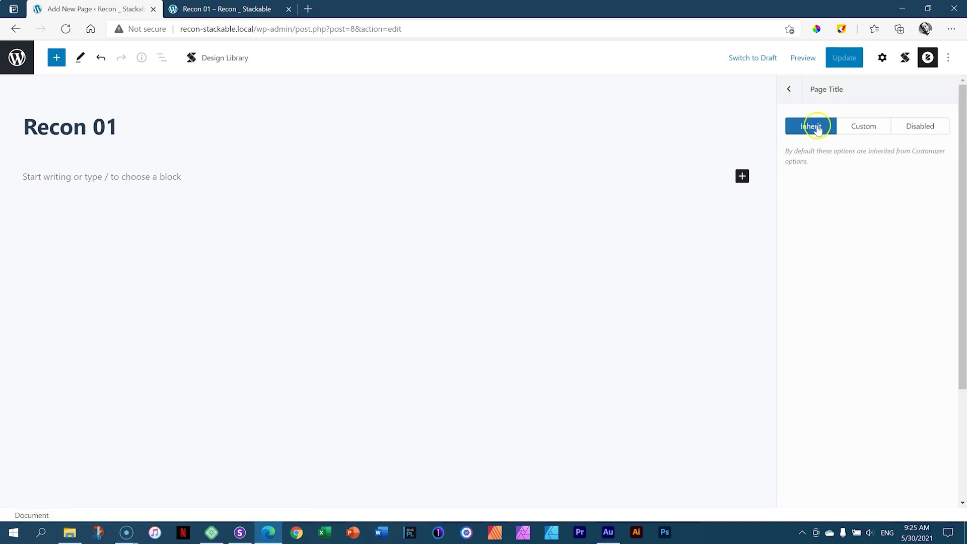
click(927, 127)
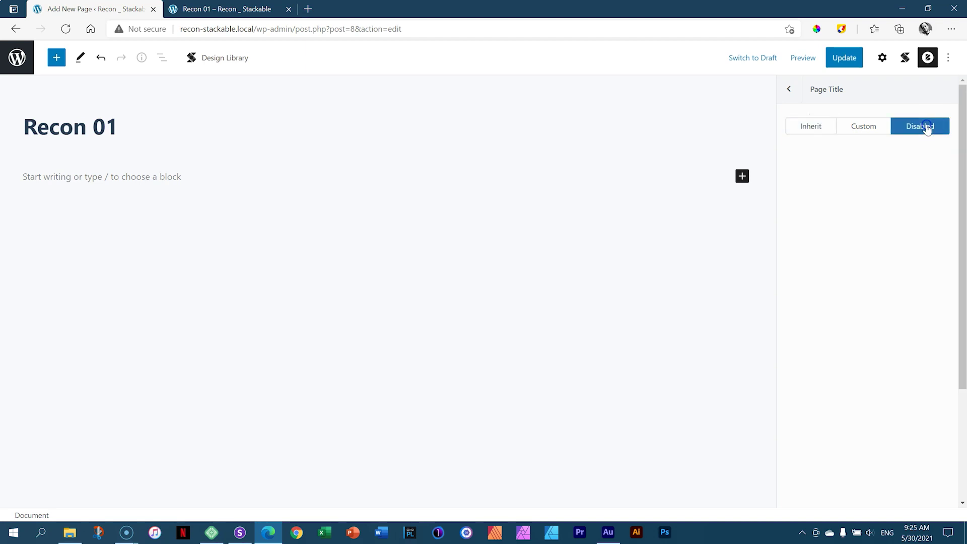
click(791, 93)
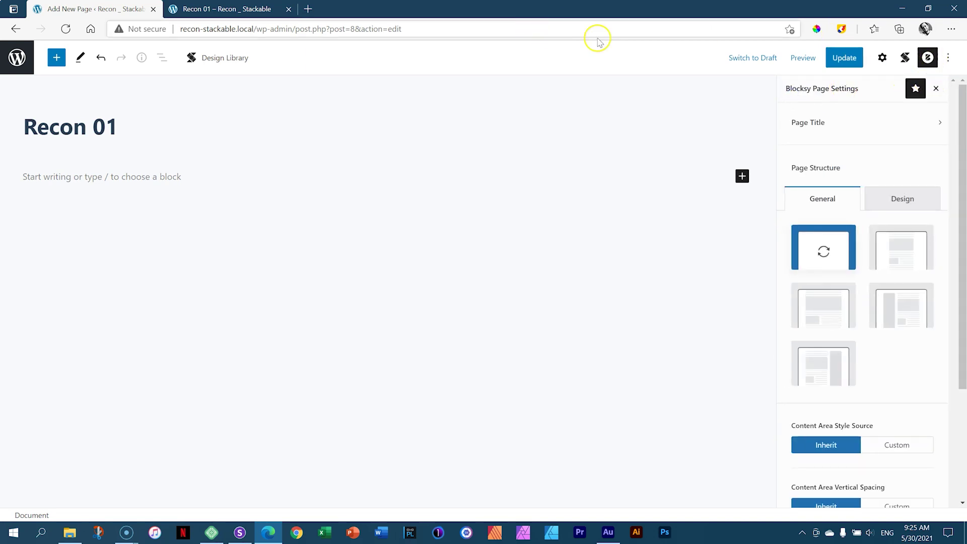
click(839, 58)
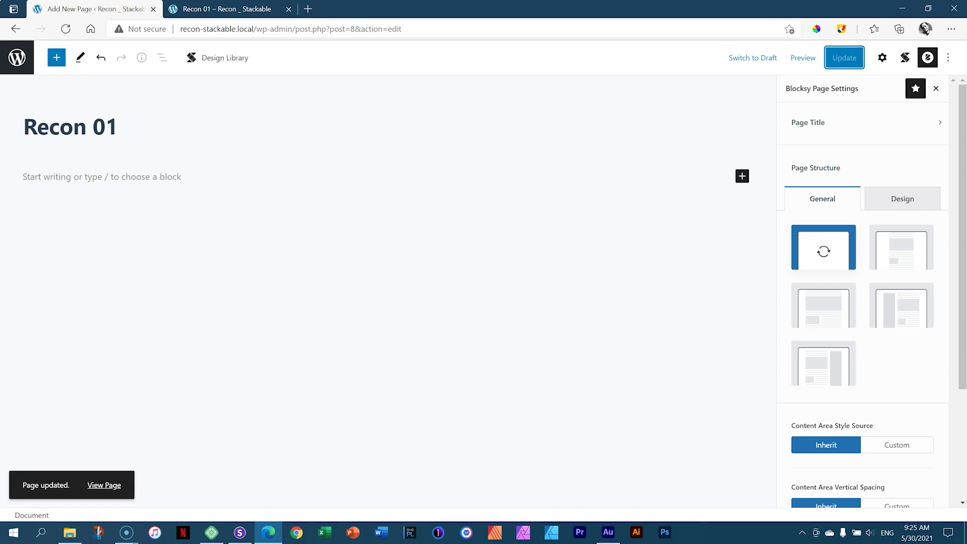
click(167, 11)
click(66, 29)
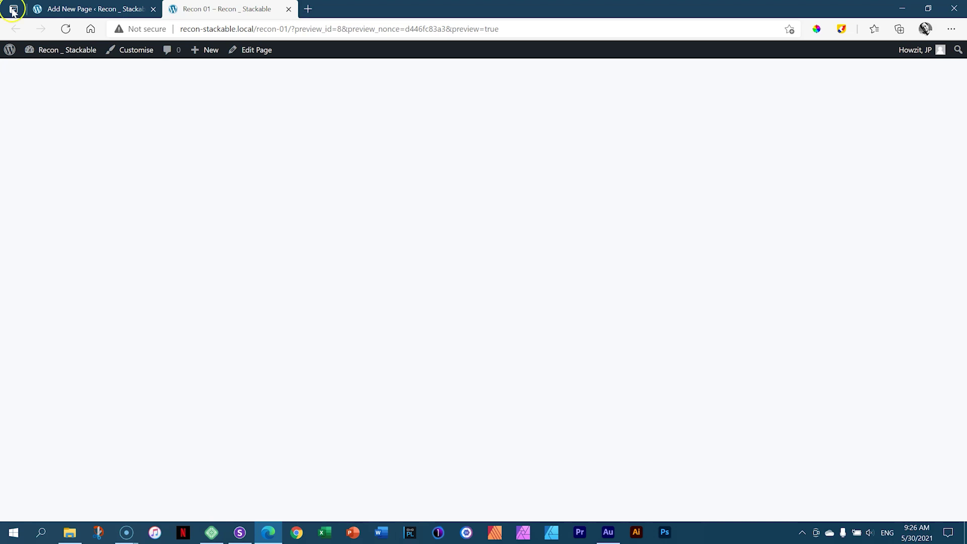
Step: Return to the page editor and view the full block list from the empty paragraph's inline inserter
click(111, 10)
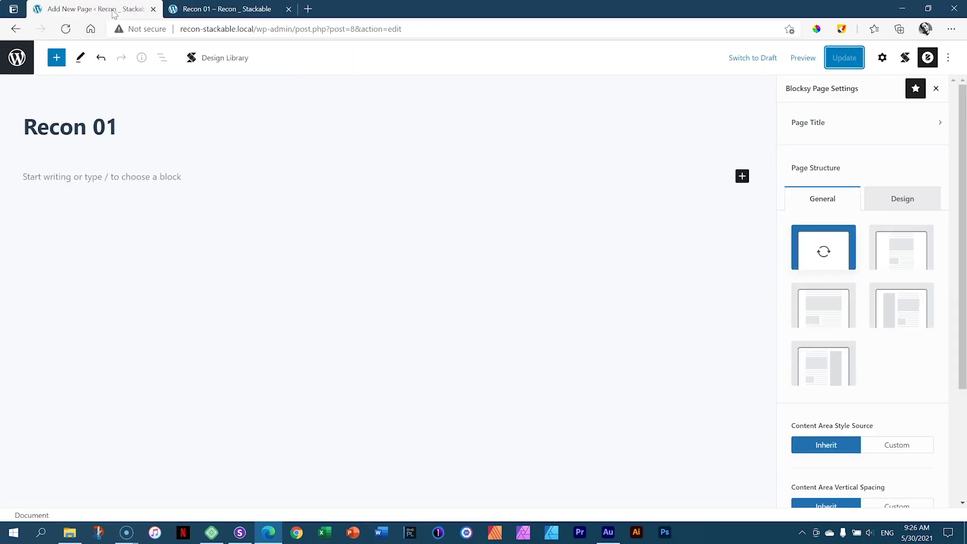
click(108, 10)
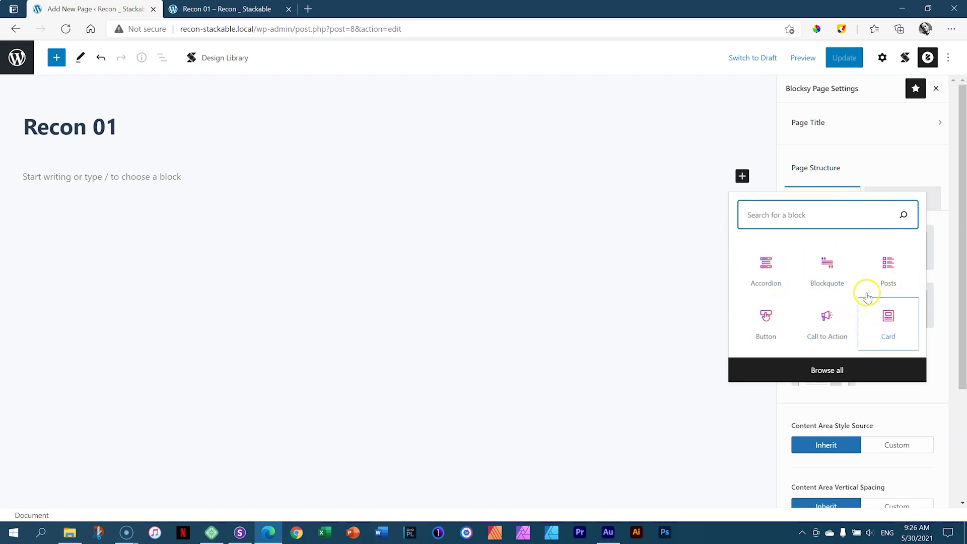
click(827, 372)
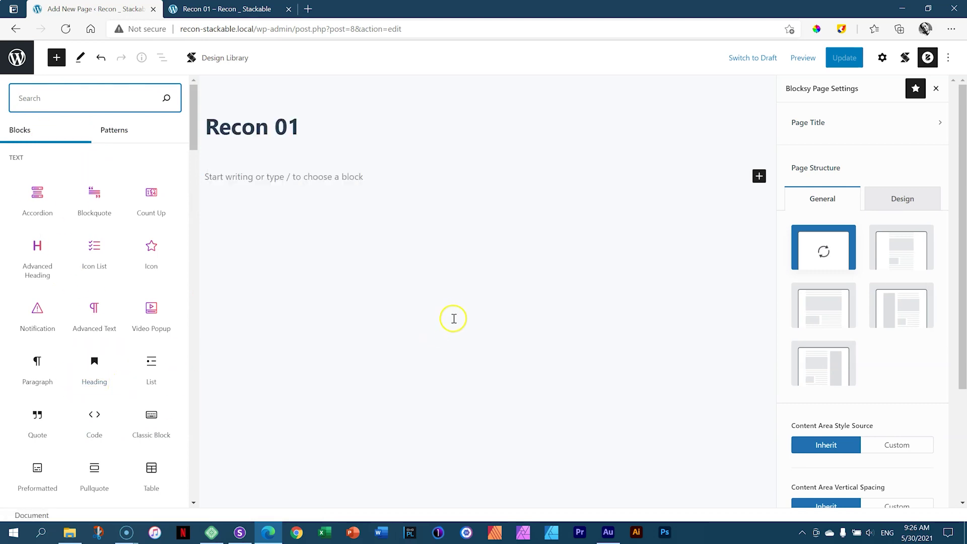
click(655, 276)
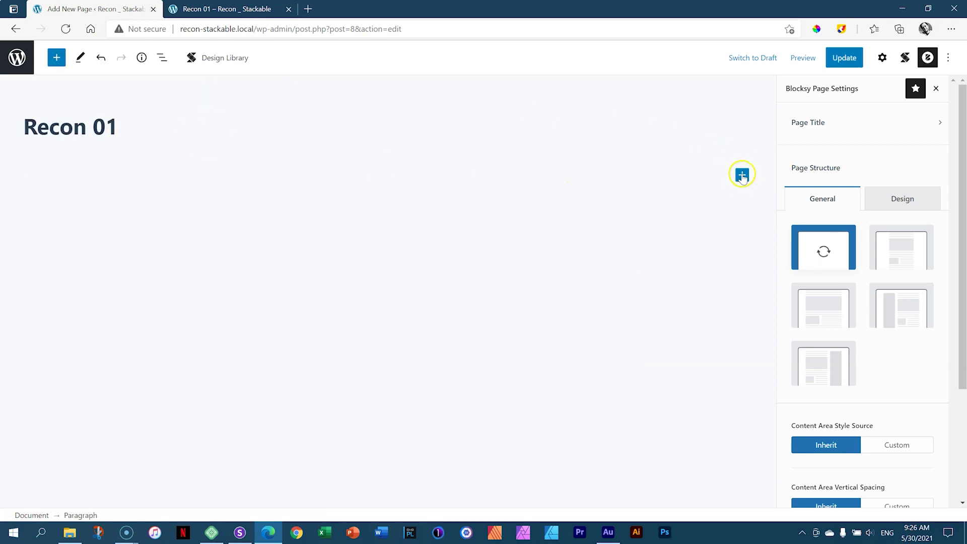
click(742, 174)
click(822, 373)
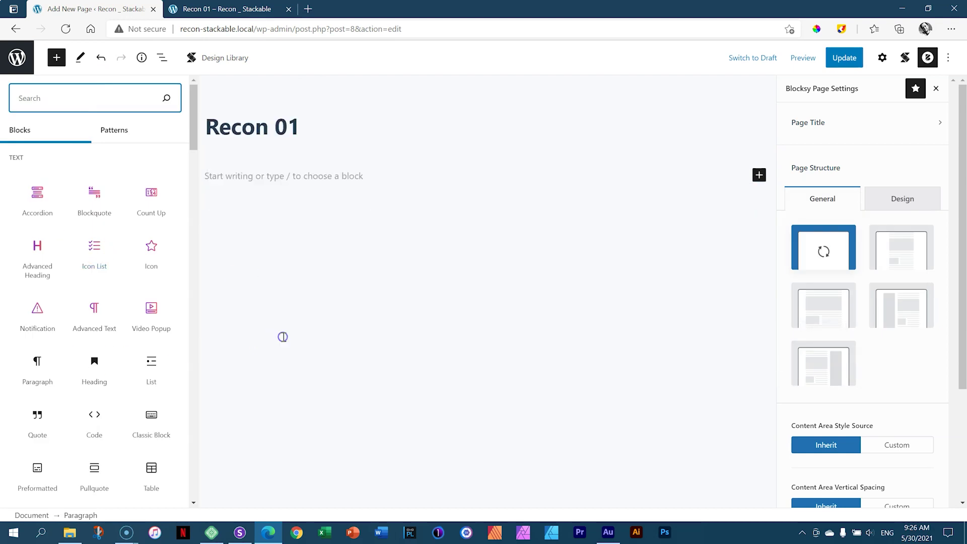
click(282, 336)
Step: Look through the Text, Media and Design categories of the editor's main block library
click(58, 59)
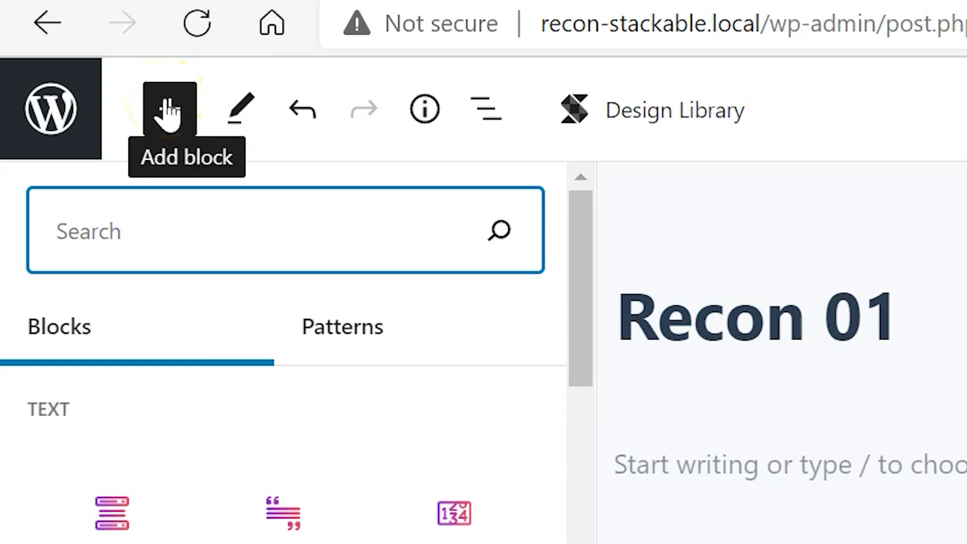
mouse_move(139, 527)
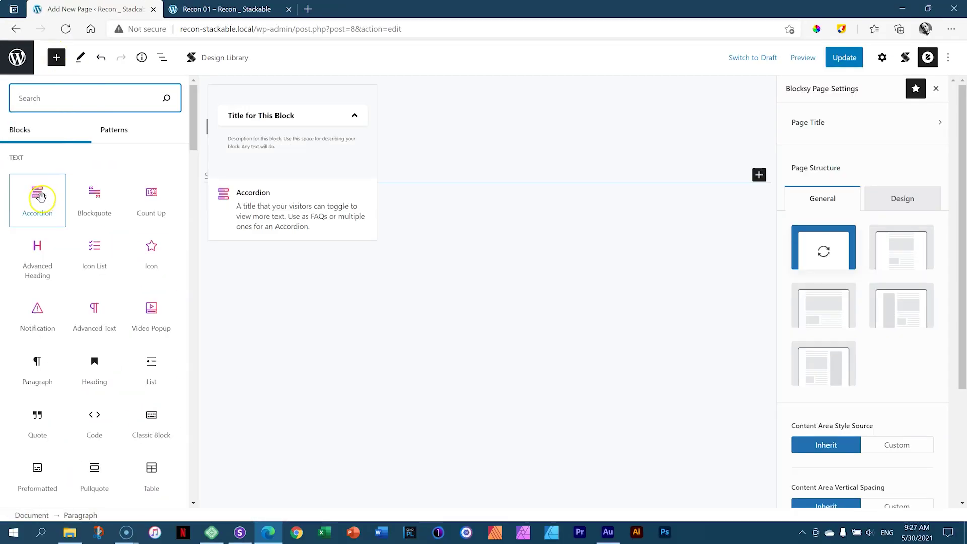
click(194, 129)
drag(194, 129, 195, 94)
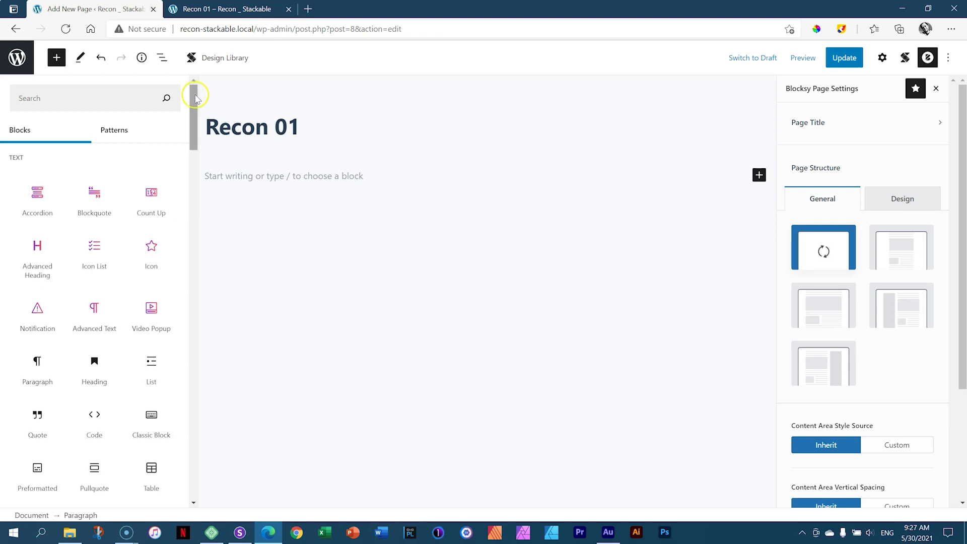
drag(196, 106, 196, 142)
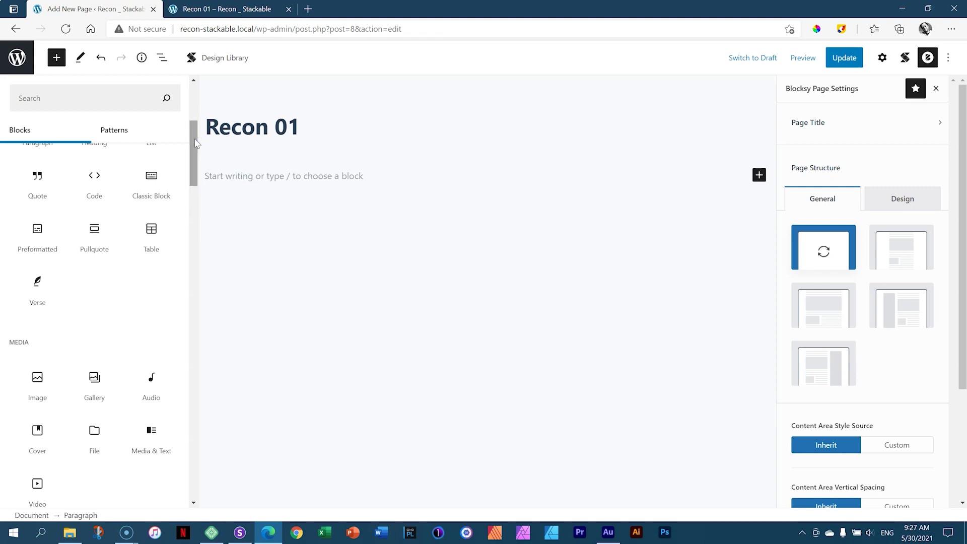
drag(196, 141, 196, 190)
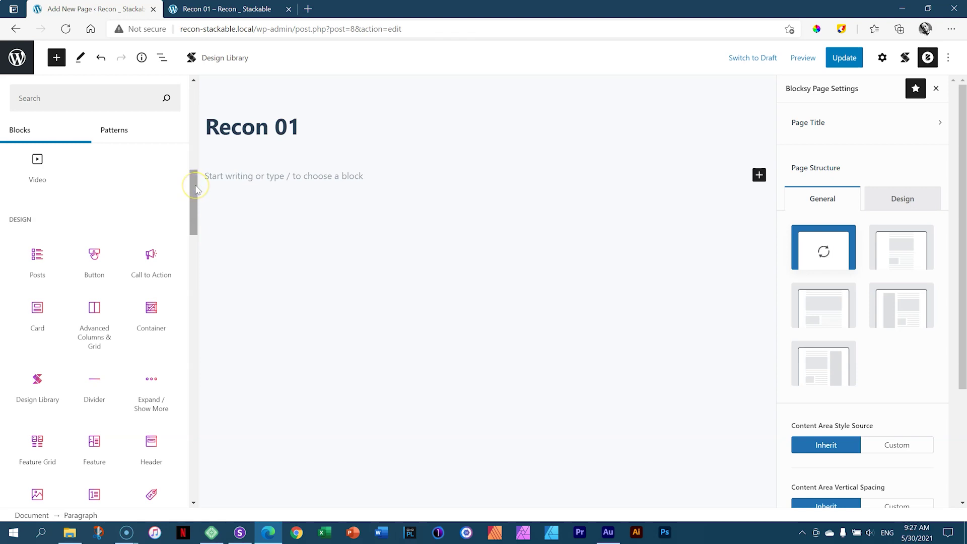
click(197, 190)
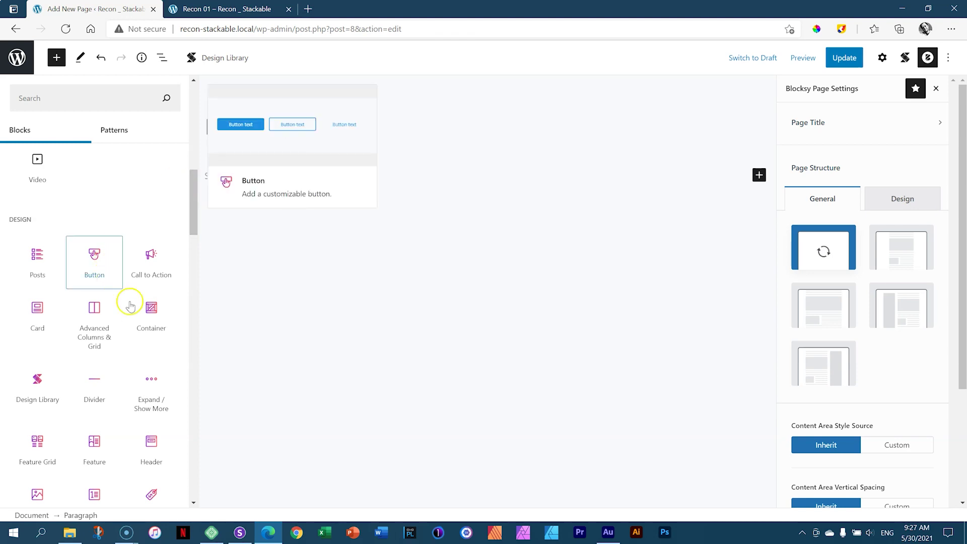
Step: Insert a Stackable Container block on the Recon 01 page and dismiss the Stackable welcome guide
mouse_move(149, 305)
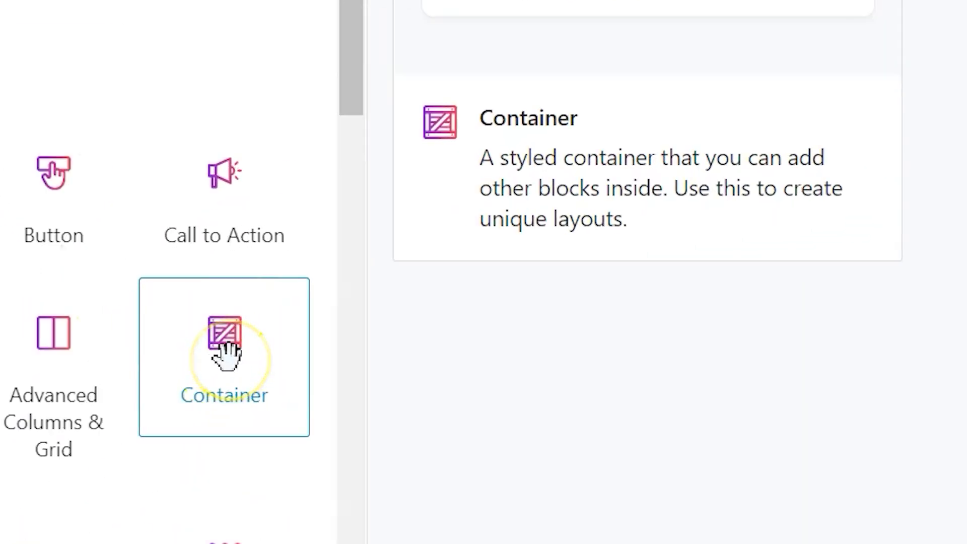
mouse_move(89, 363)
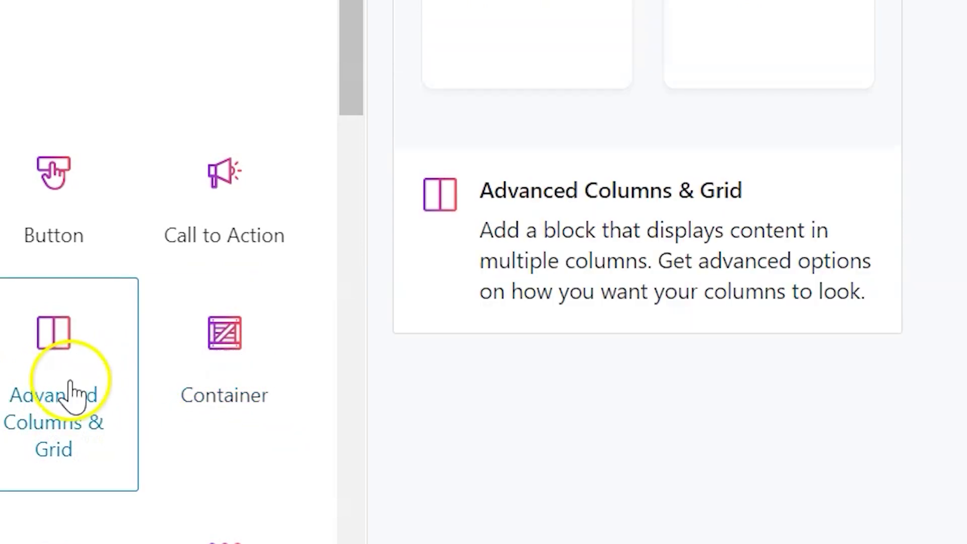
click(240, 348)
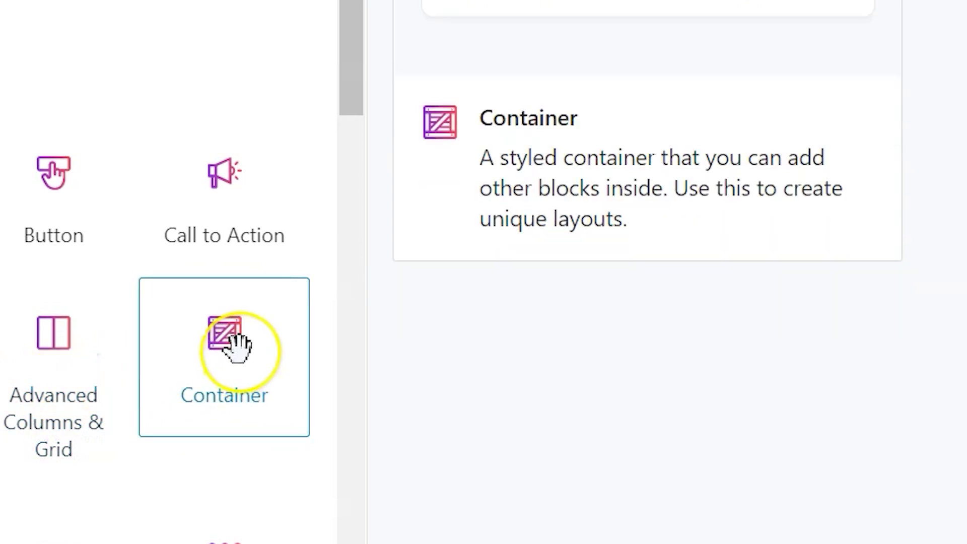
click(240, 347)
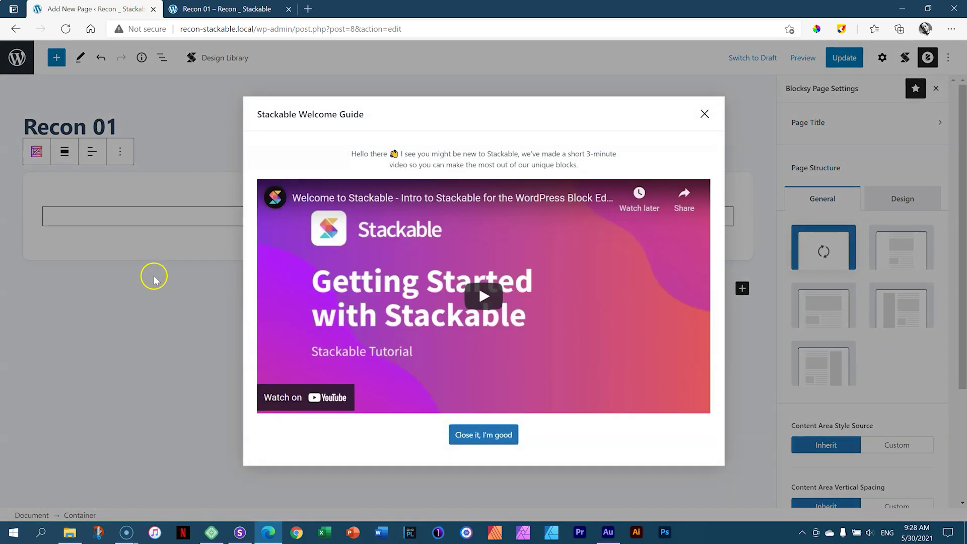
click(704, 114)
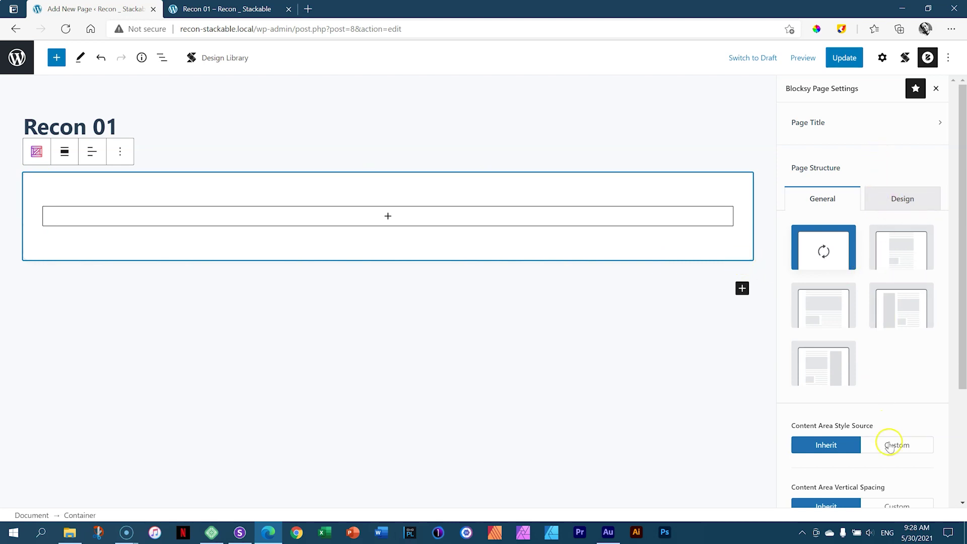
Step: Switch from the Blocksy page settings to the editor settings and compare the page options with the Container block's options
drag(958, 277, 963, 247)
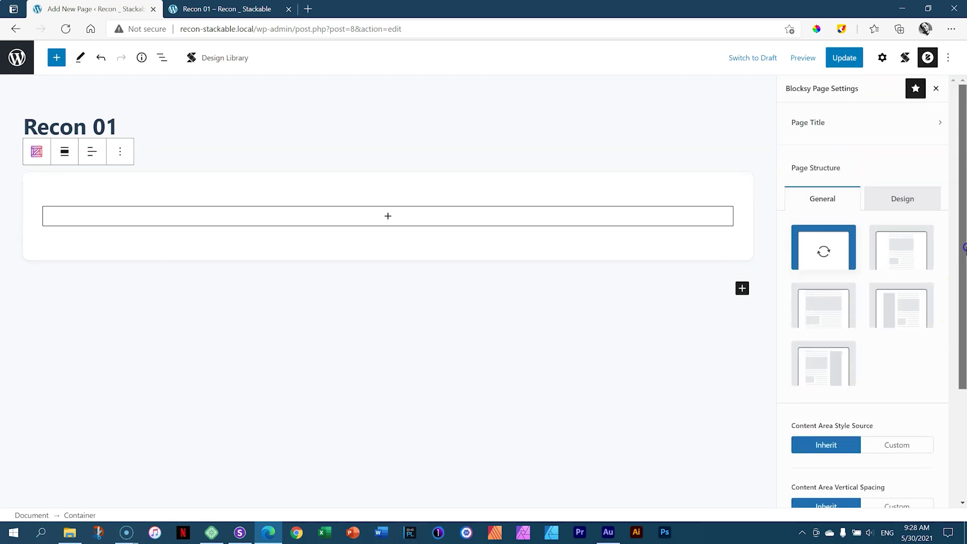
click(882, 58)
click(879, 69)
click(801, 92)
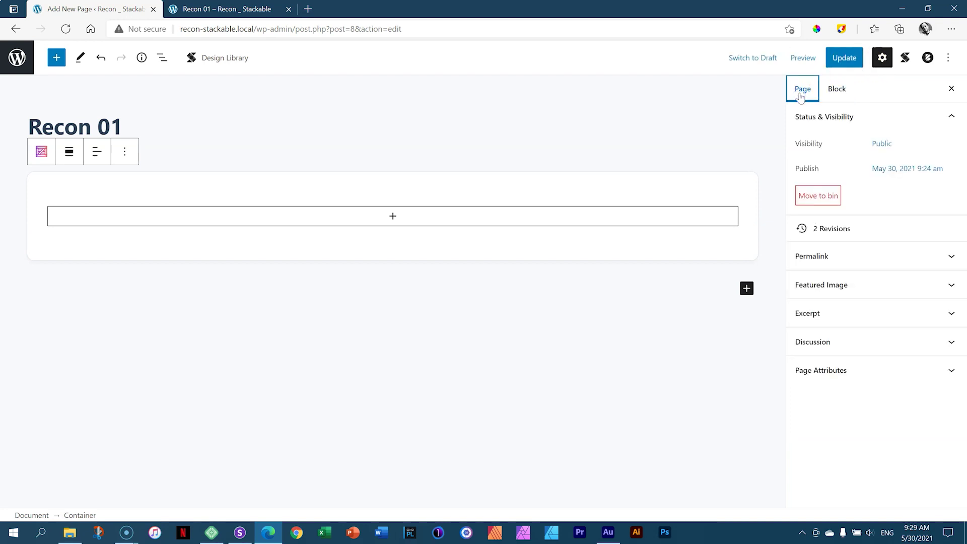
click(769, 114)
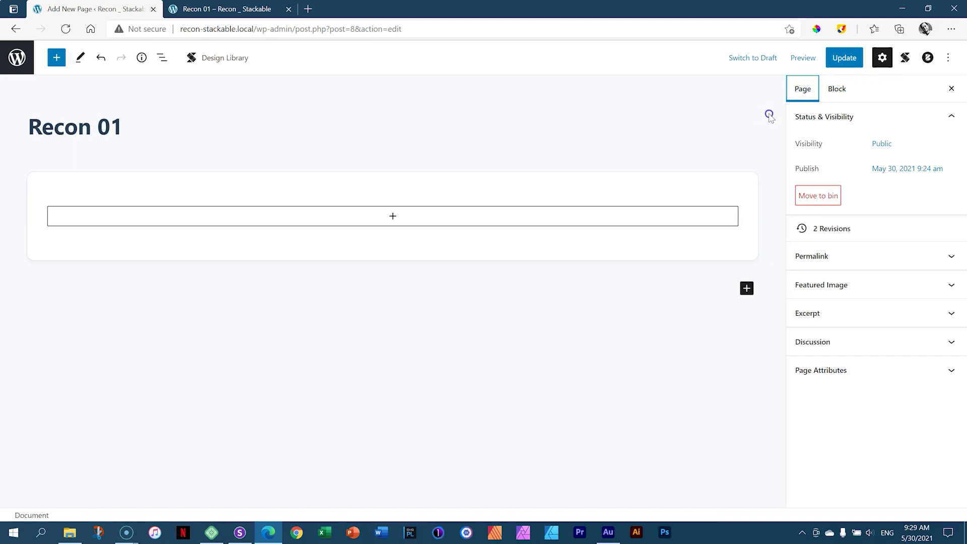
click(725, 194)
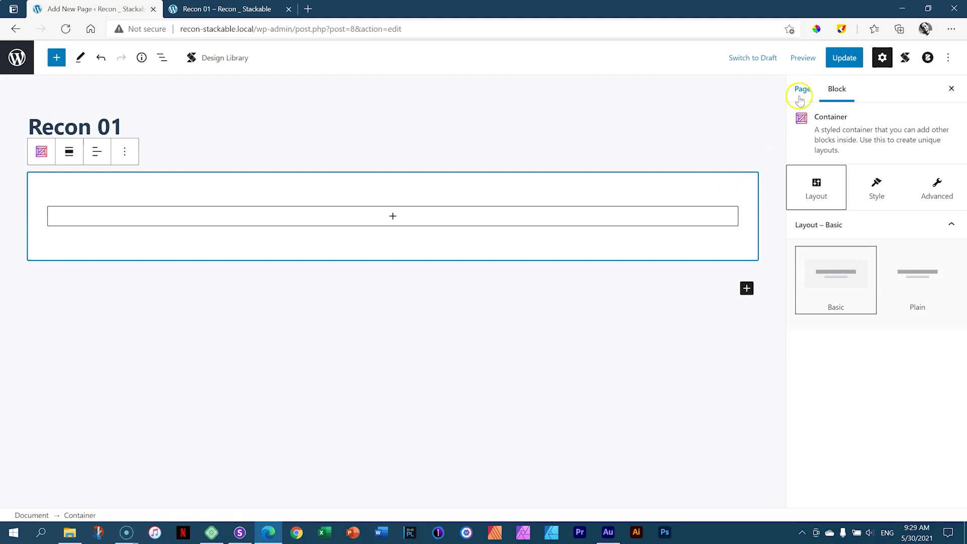
click(749, 132)
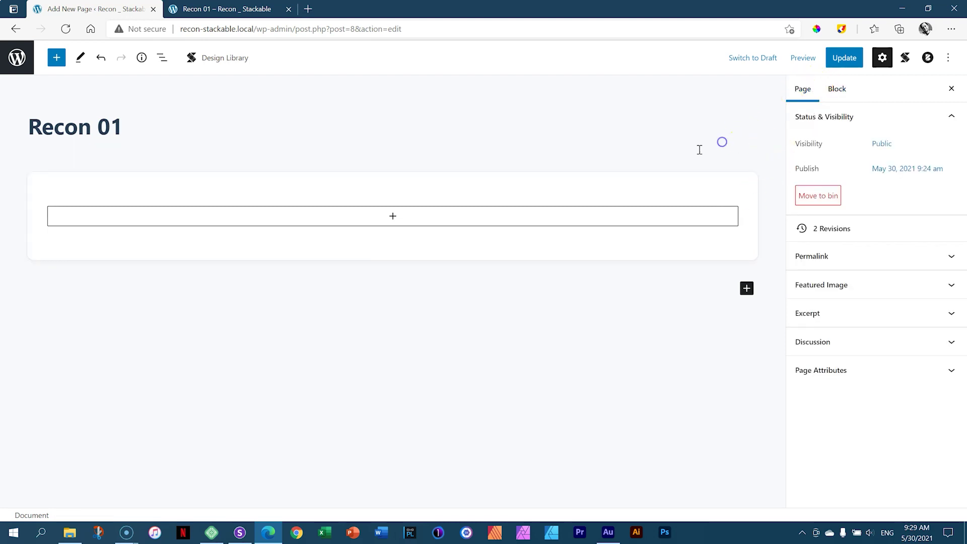
Step: Select the Container block and look through its Layout, Advanced and Style settings, collapsing the General style section
click(748, 360)
click(710, 142)
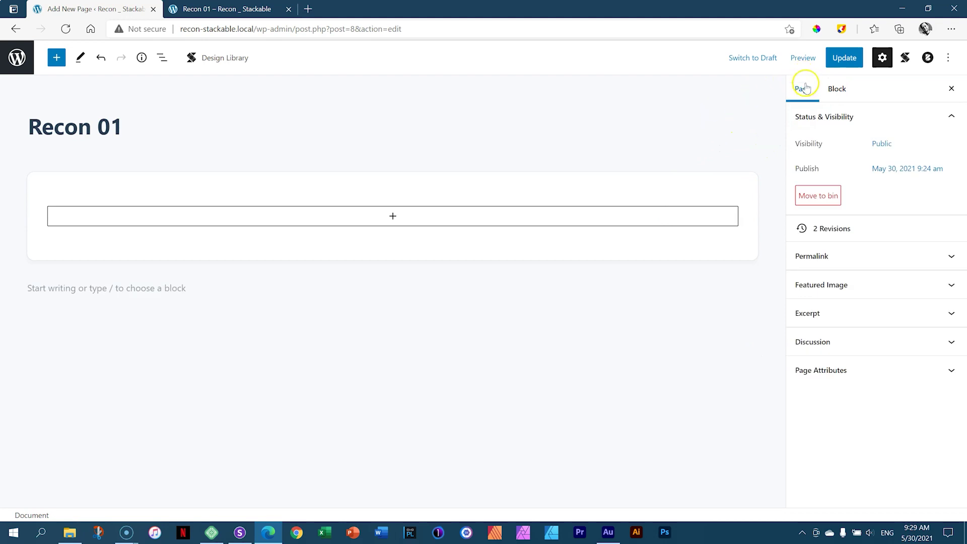
click(837, 90)
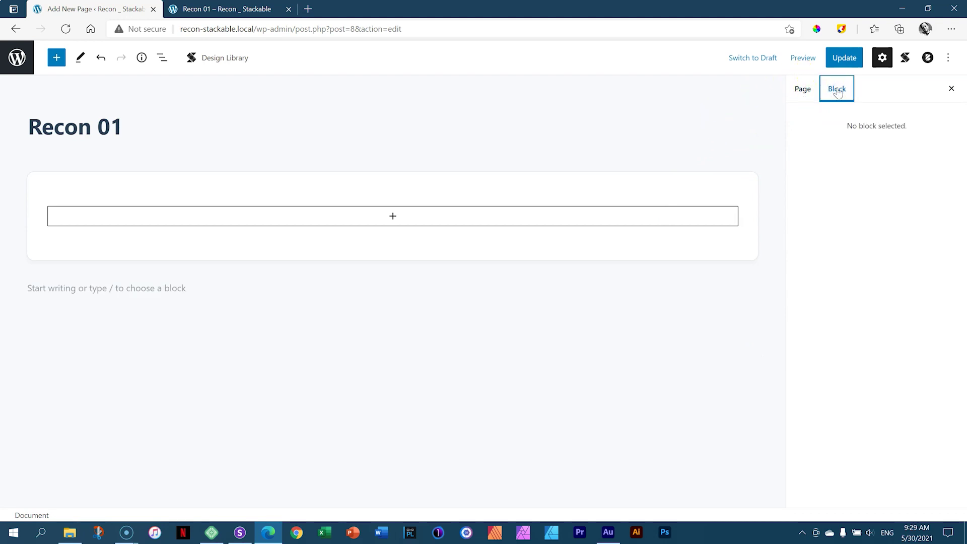
click(700, 183)
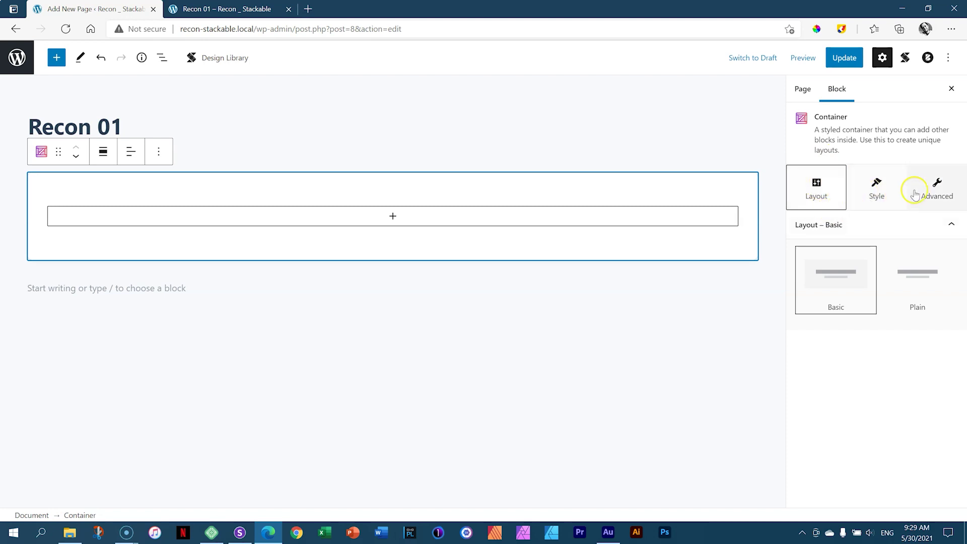
click(935, 194)
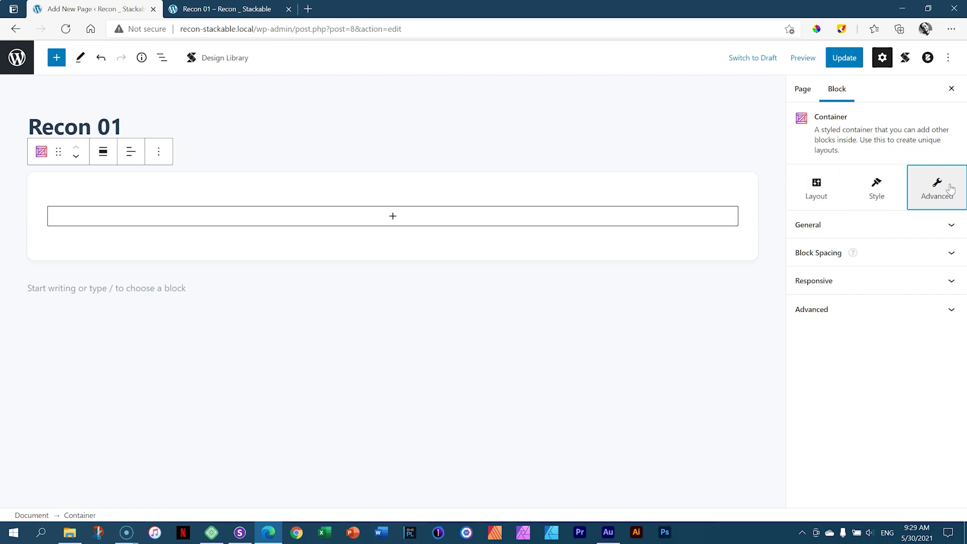
click(875, 191)
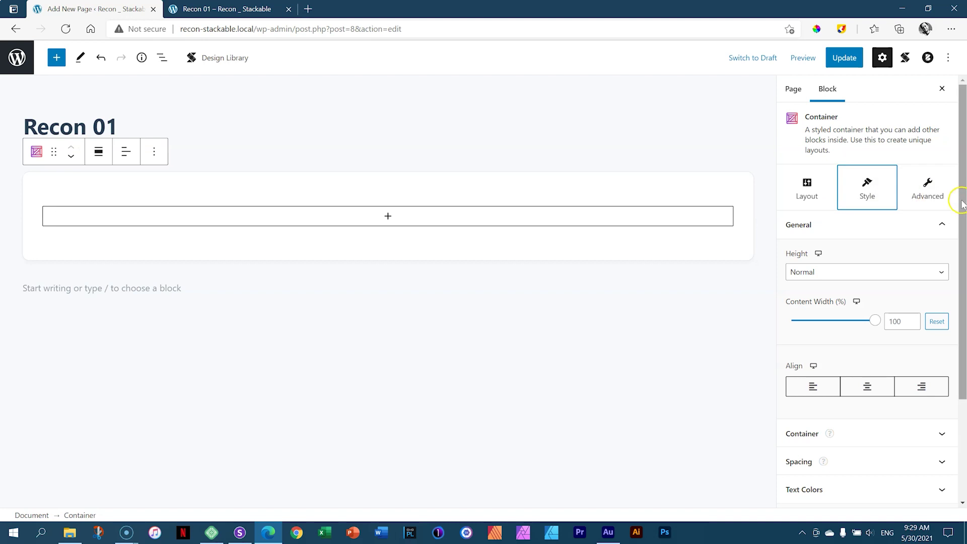
click(941, 225)
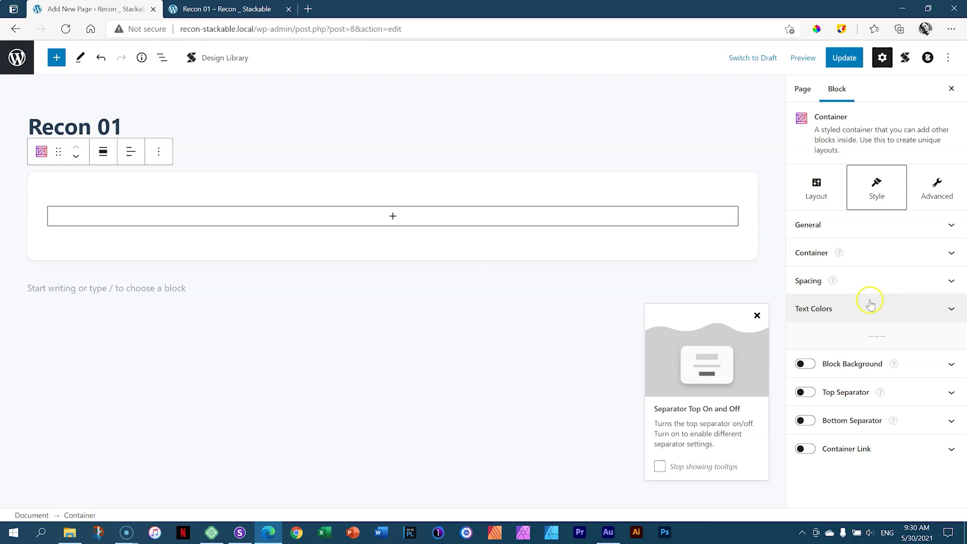
Step: Stop Stackable from showing help tooltips in the block settings and dismiss the open tooltip
mouse_move(855, 369)
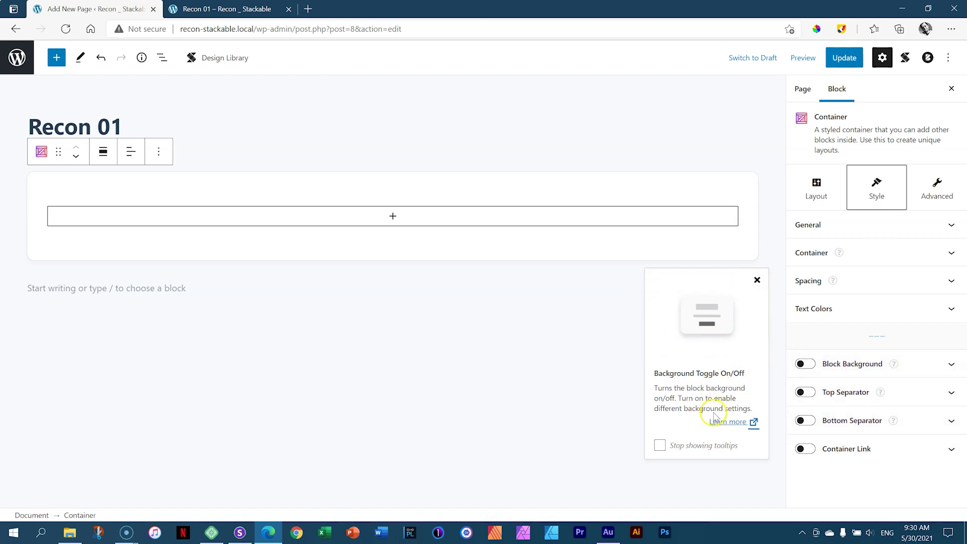
click(660, 446)
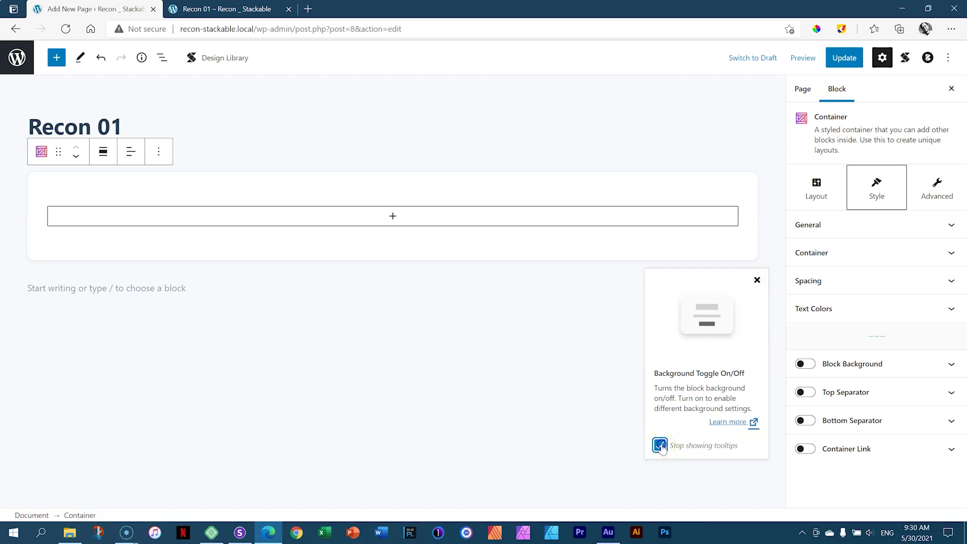
click(757, 281)
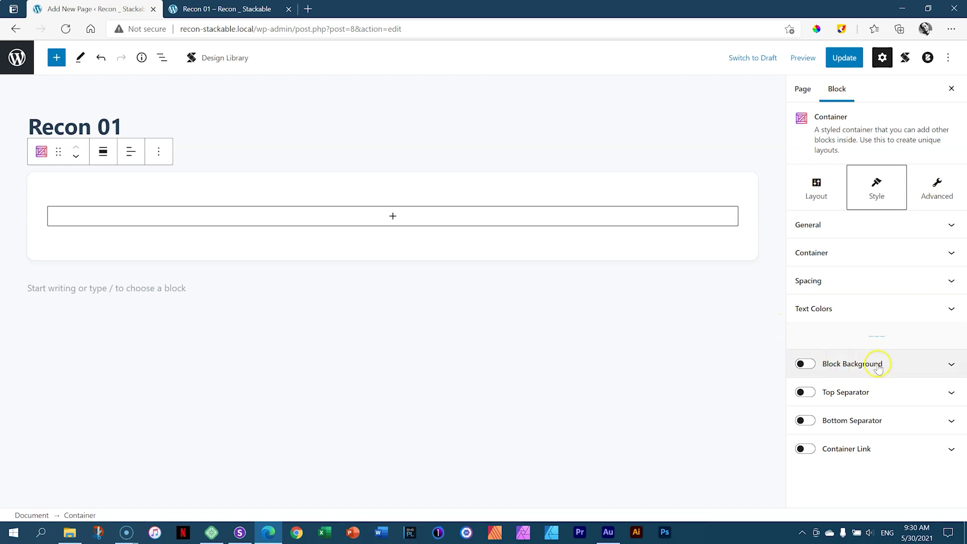
Step: Turn on the Container's Block Background and open the custom colour picker for its background colour
click(806, 364)
drag(955, 298, 964, 412)
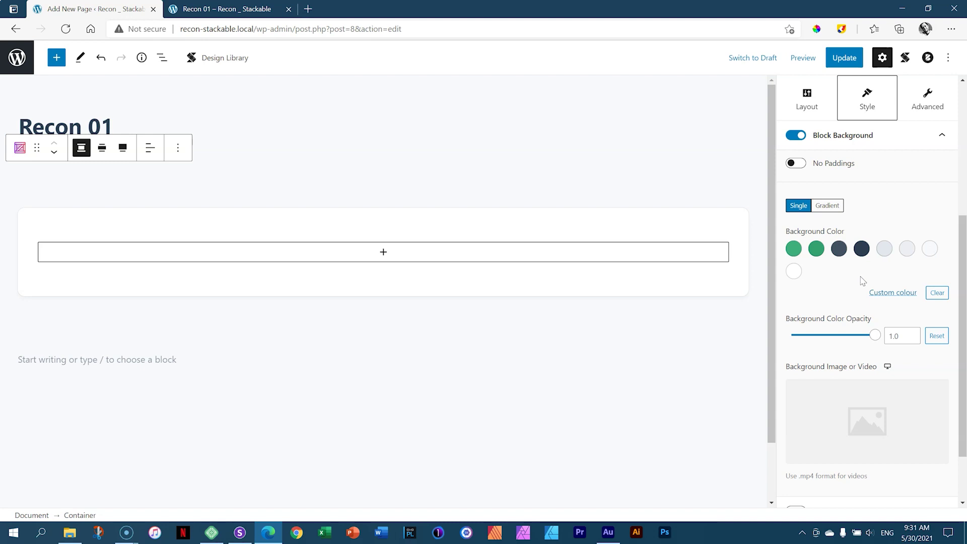
click(900, 298)
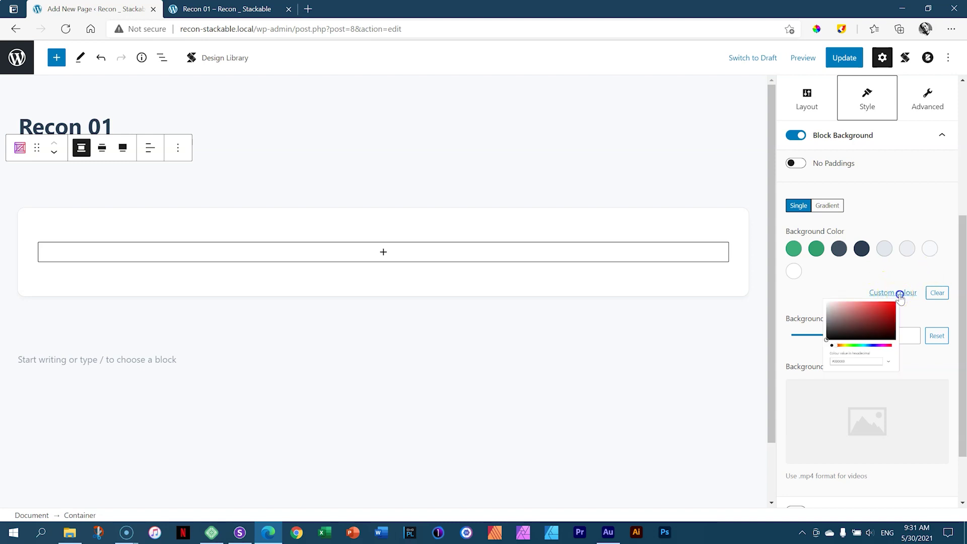
drag(963, 344, 962, 381)
click(912, 225)
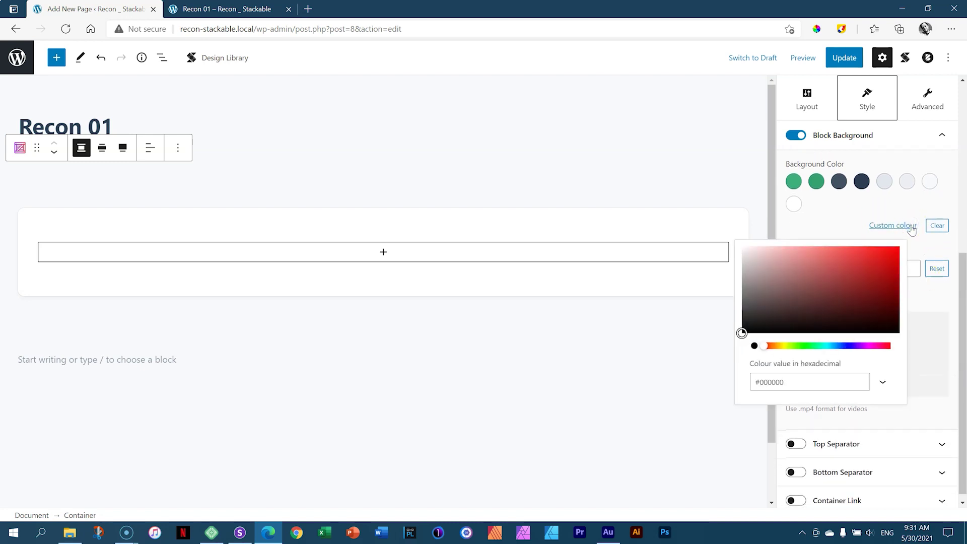
Step: Cycle through the HSL, hexadecimal and RGB value formats of the background colour picker, returning to hexadecimal
click(761, 382)
double_click(762, 381)
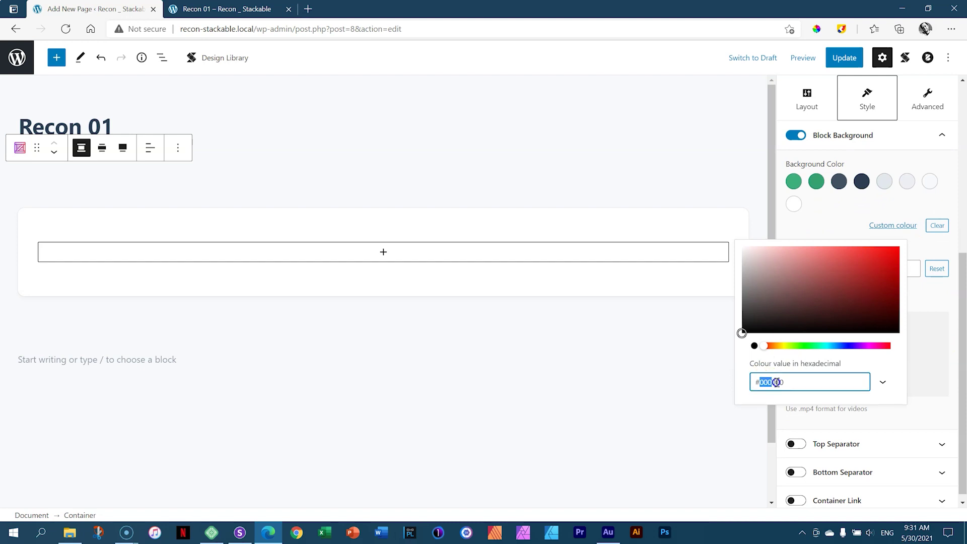
click(882, 384)
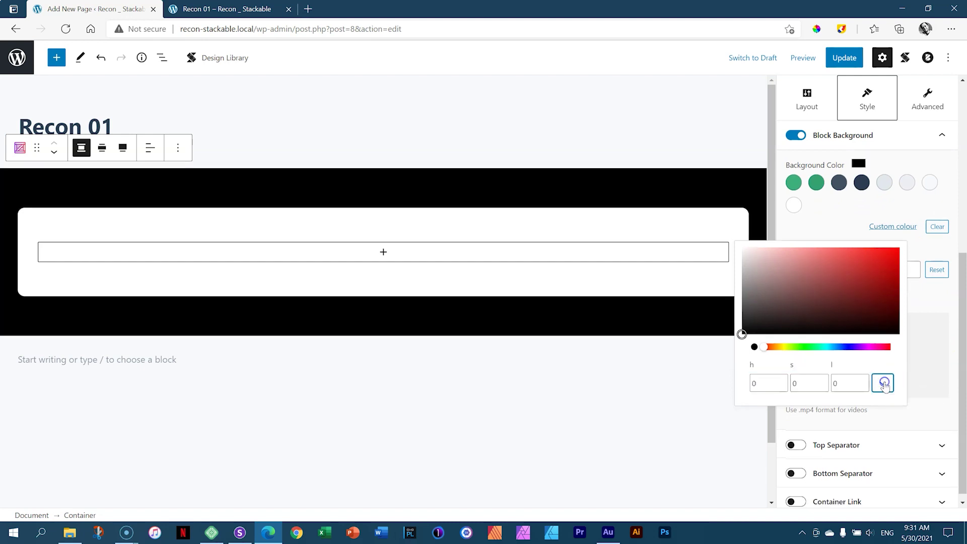
click(884, 384)
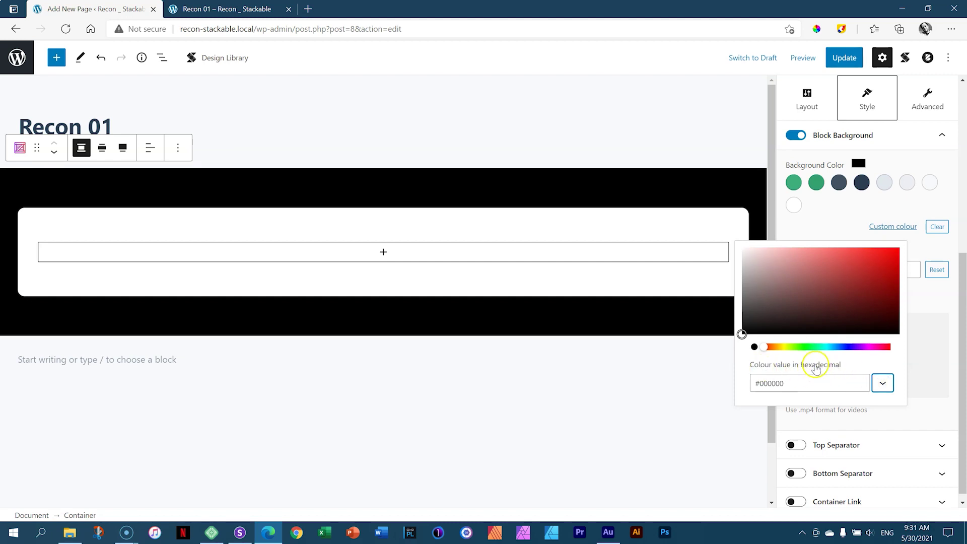
click(882, 383)
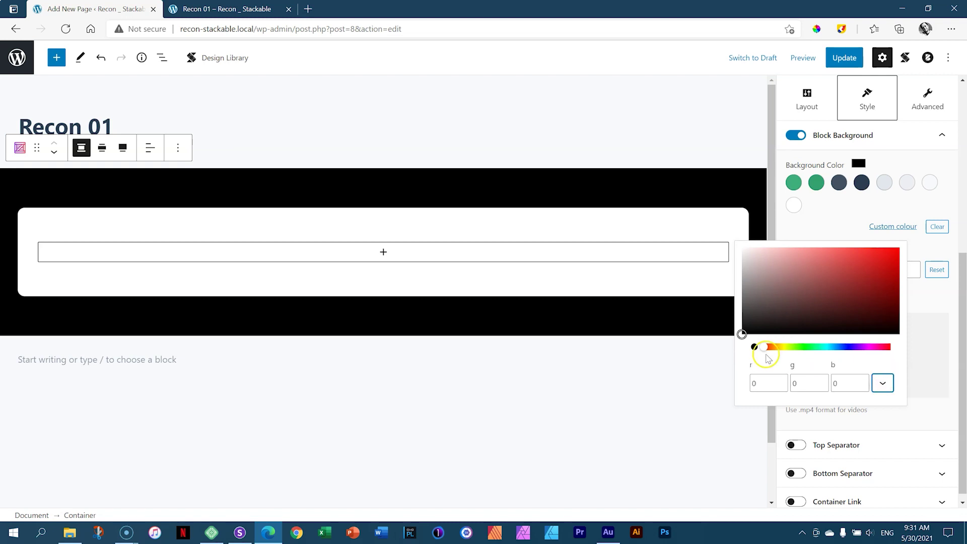
click(885, 385)
click(884, 384)
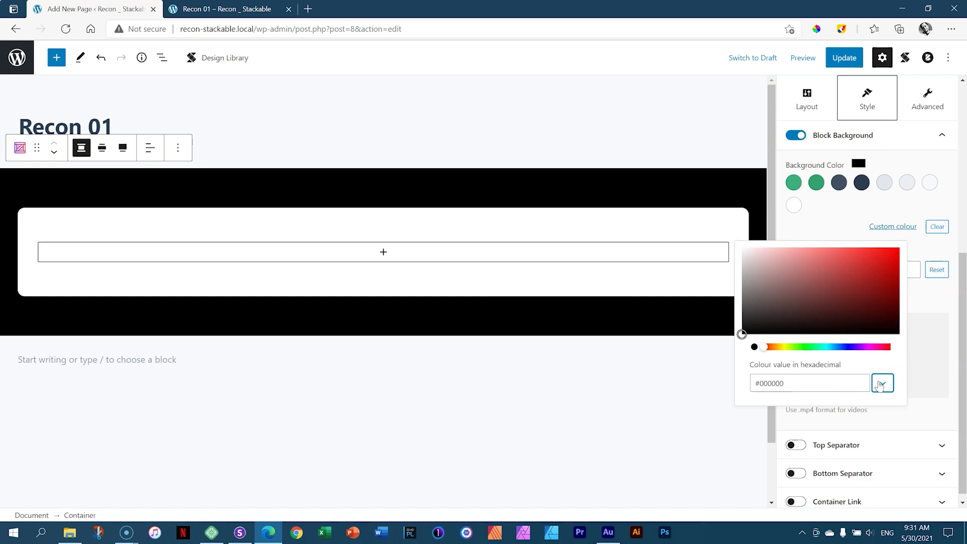
Step: Set the Container's block background colour to #363636 and close the colour picker
double_click(764, 384)
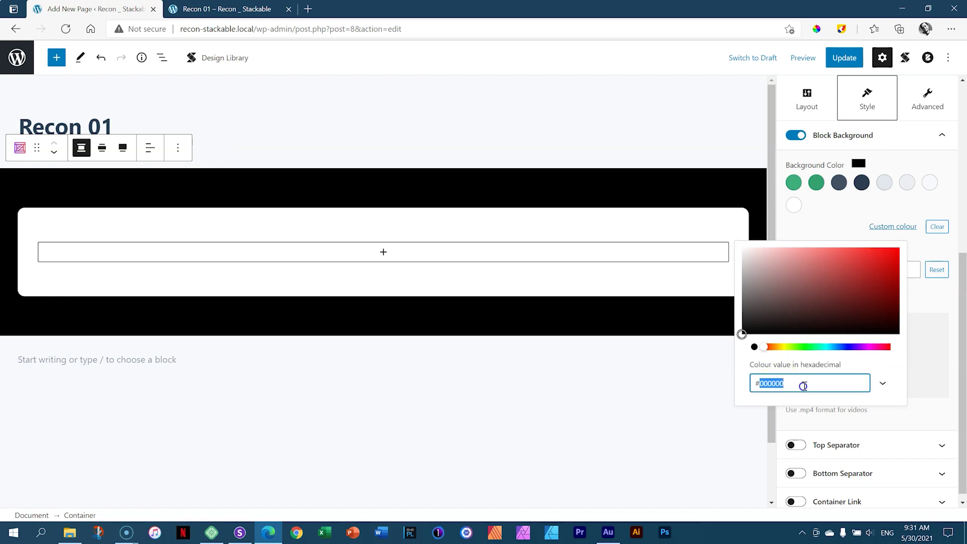
text(363636)
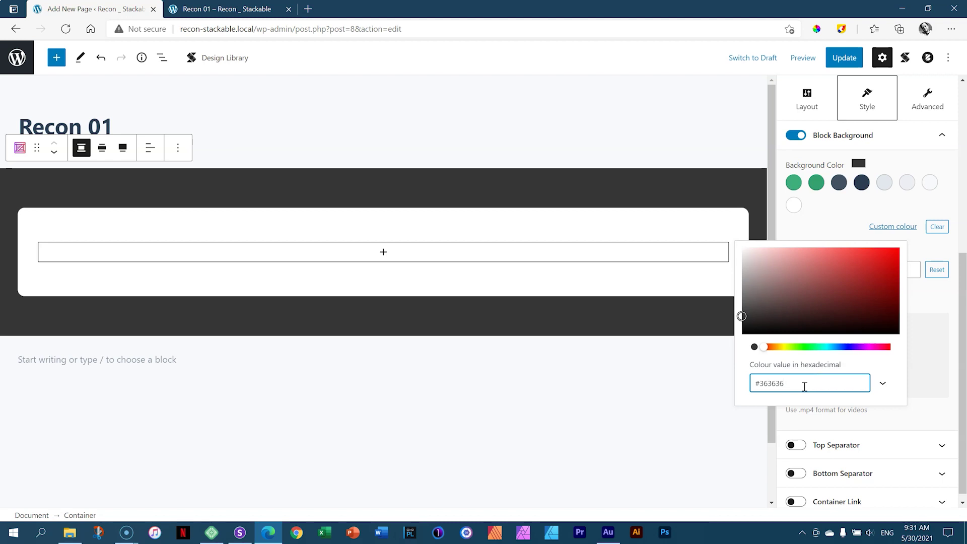
click(953, 249)
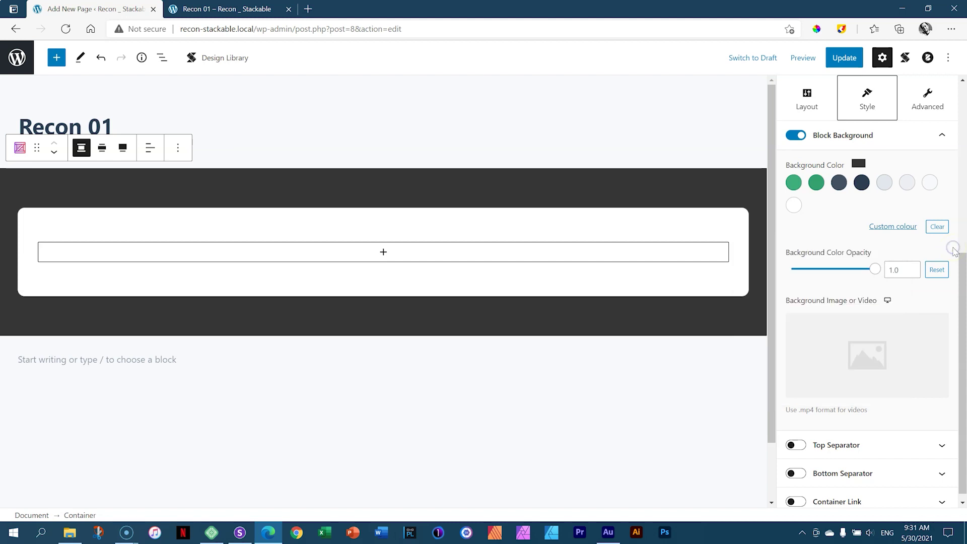
Step: Update the Recon 01 page, reload its preview to check the Container, and return to the page editor
click(844, 58)
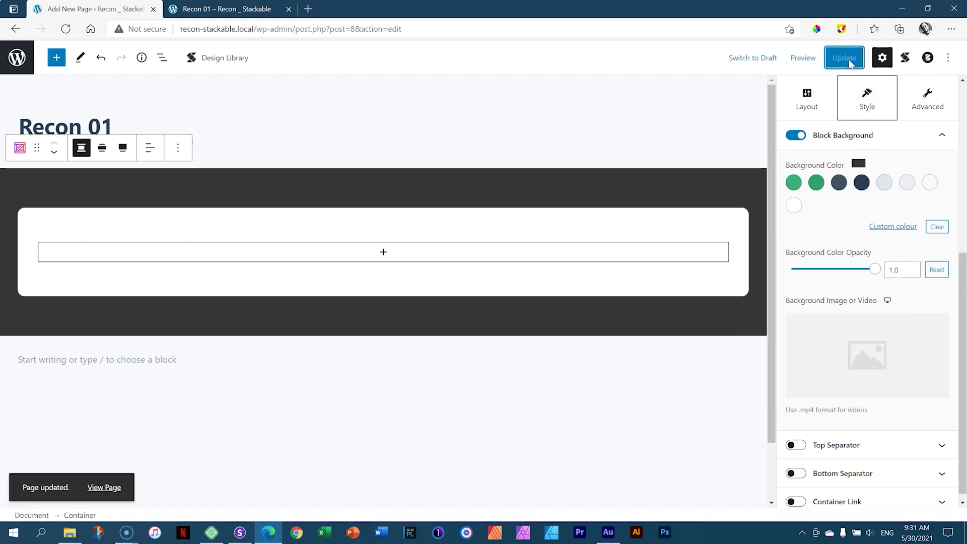
click(173, 9)
click(67, 29)
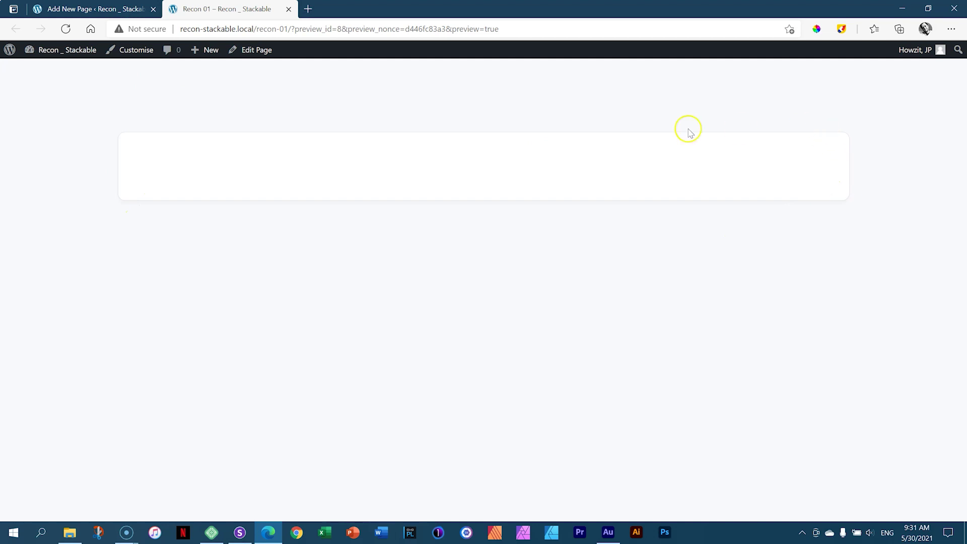
click(96, 9)
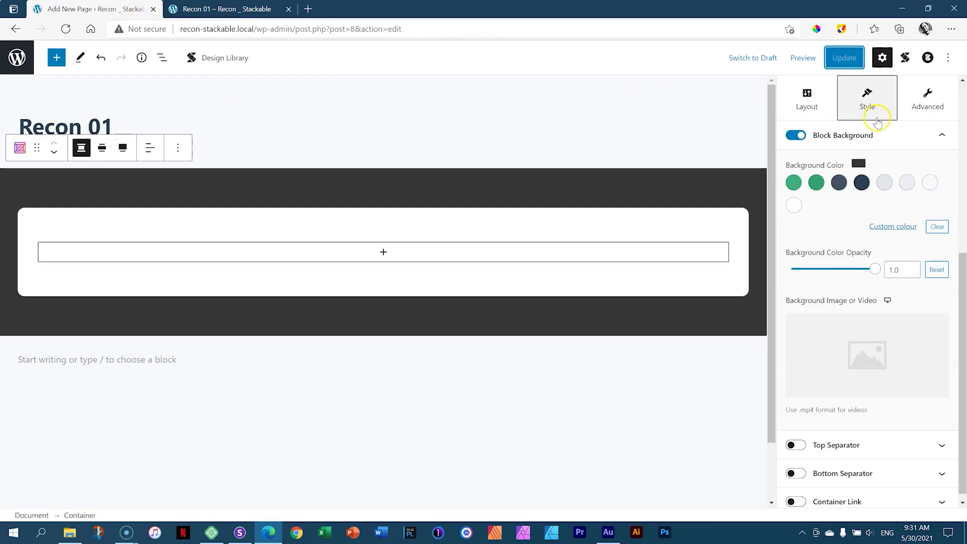
Step: Change the Container block's layout to Plain
click(805, 97)
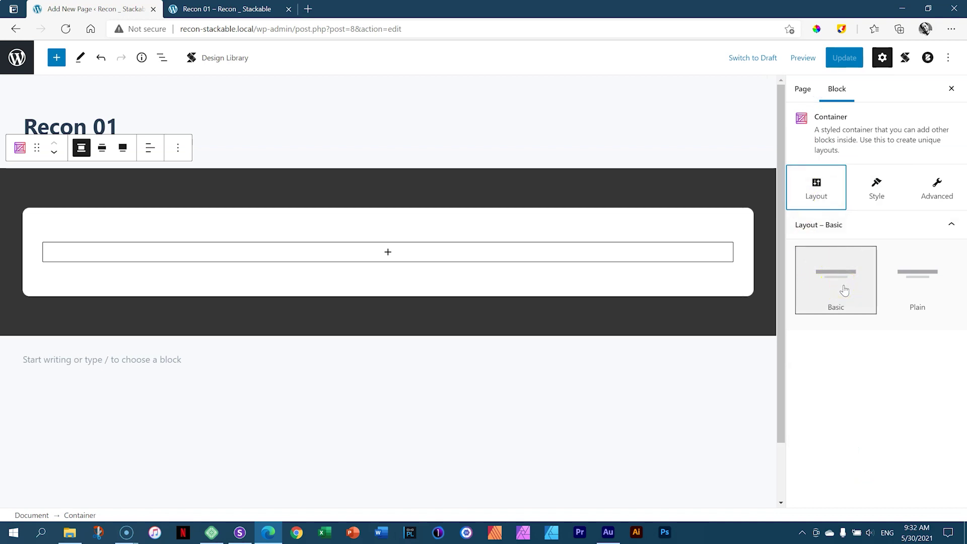
click(920, 284)
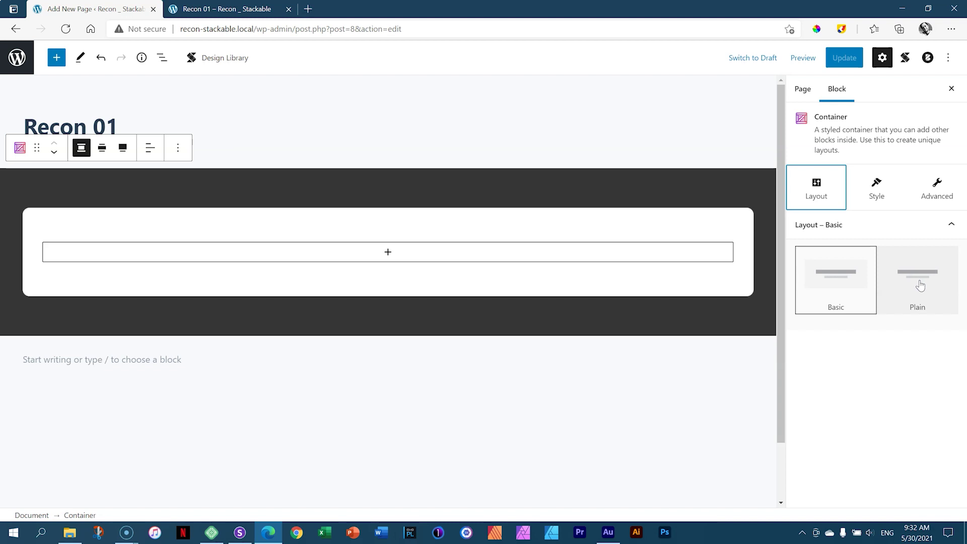
click(920, 286)
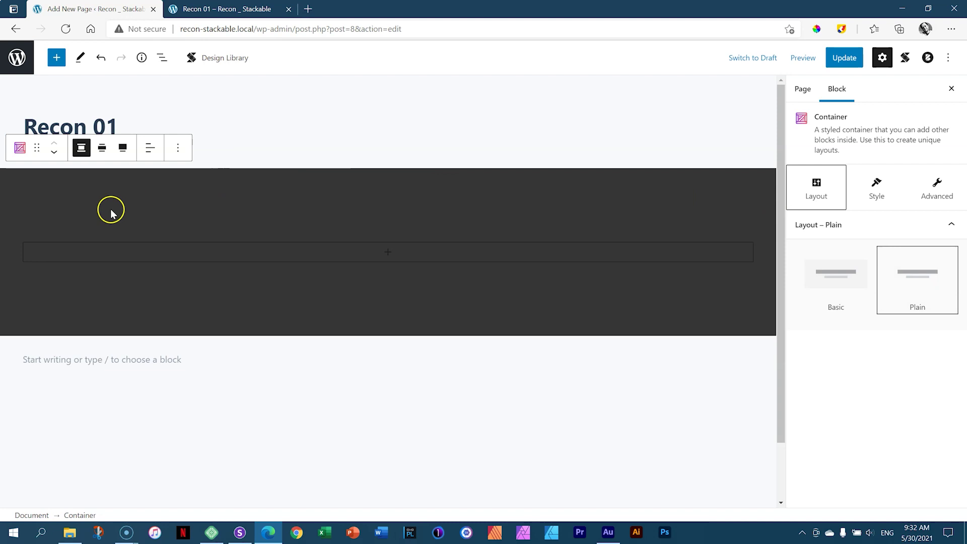
Step: Search the full block library for "heading" and insert a Stackable Advanced Heading block inside the Container
click(388, 254)
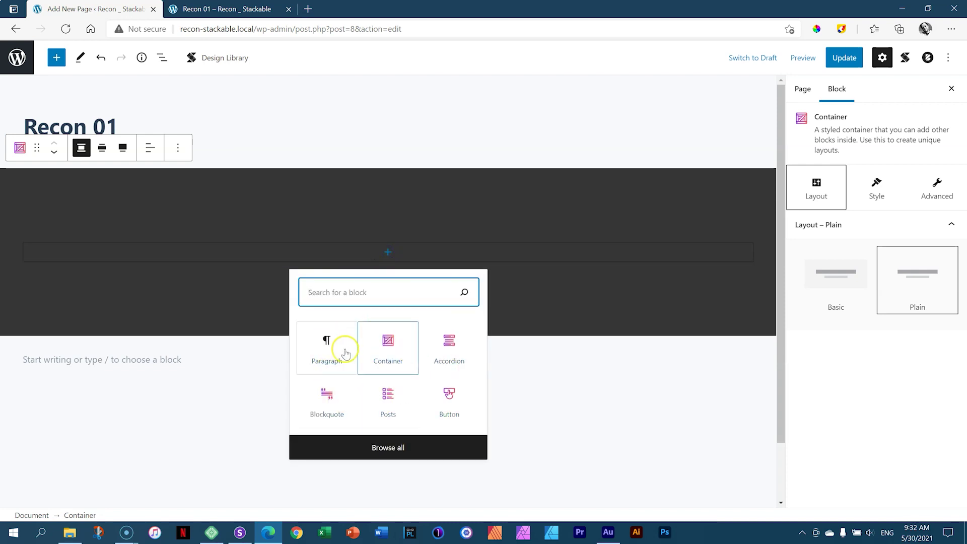
click(401, 447)
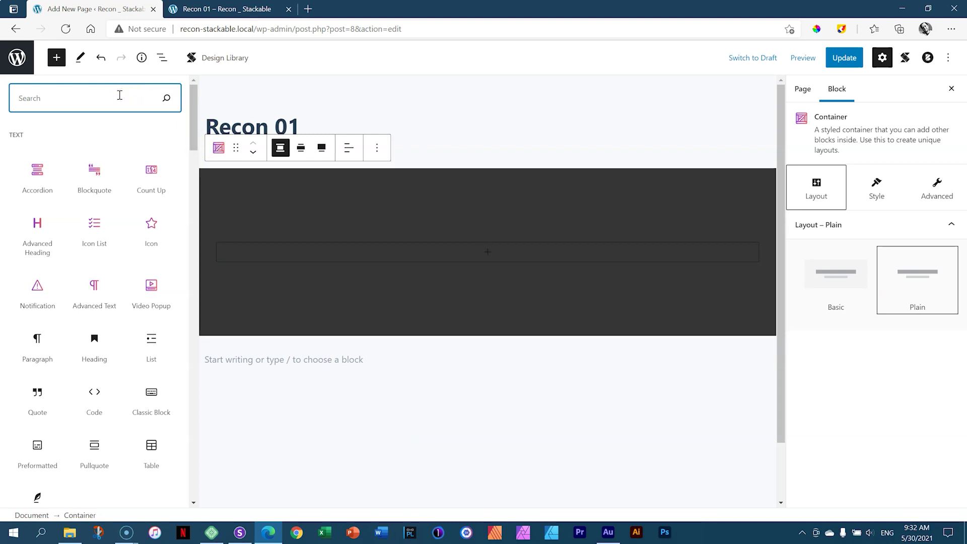
text(heading)
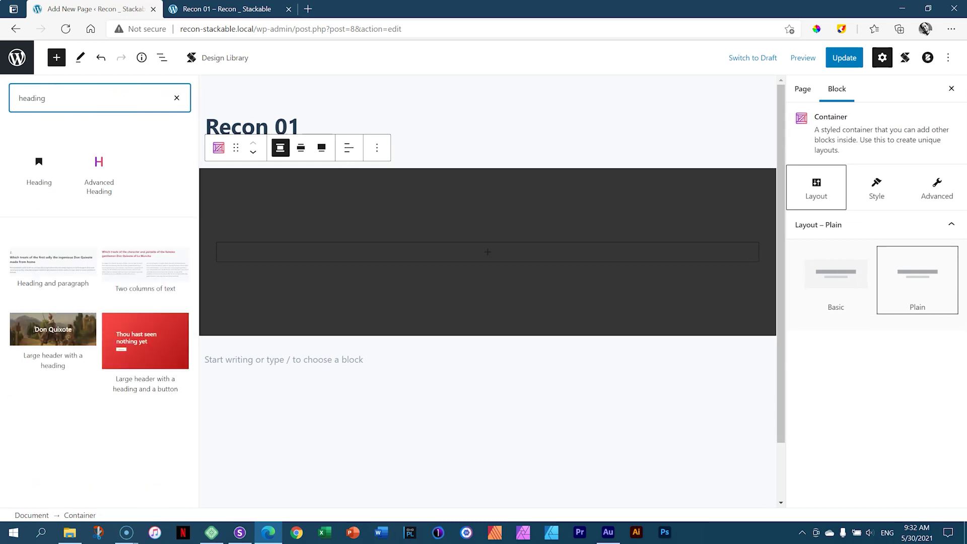
mouse_move(37, 166)
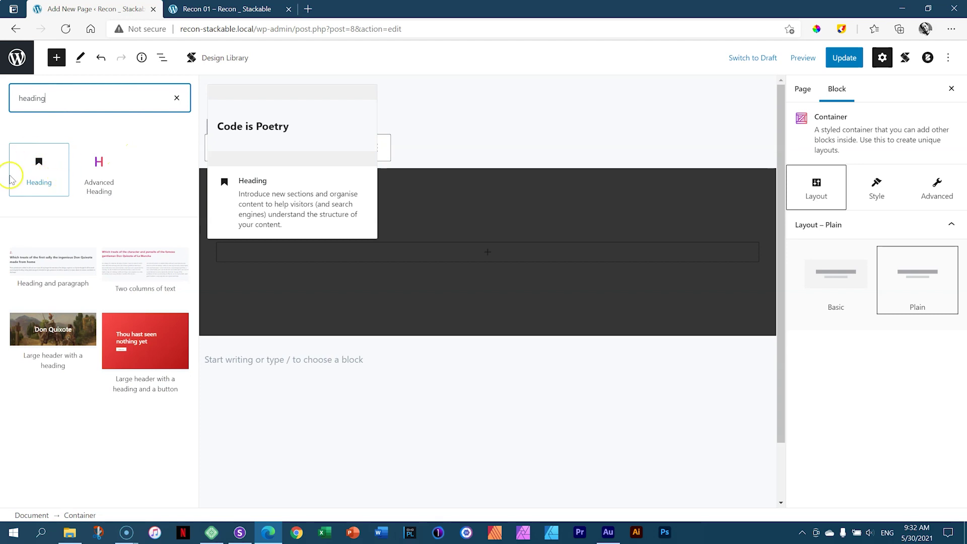
mouse_move(105, 172)
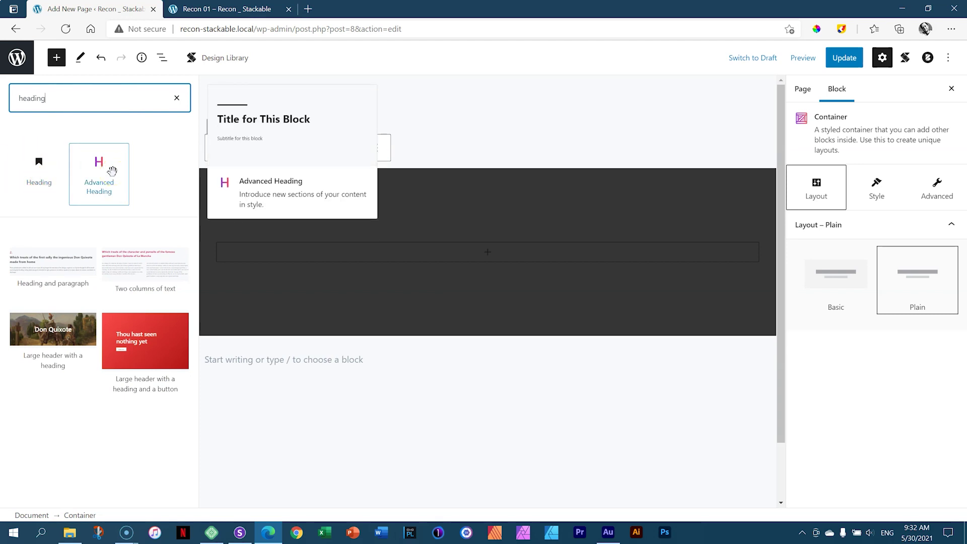
click(102, 171)
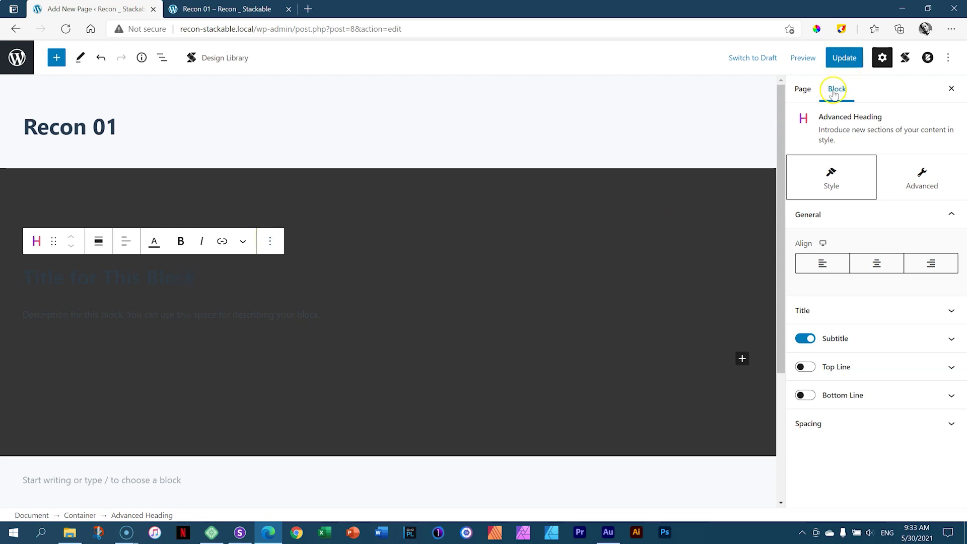
drag(819, 118, 884, 119)
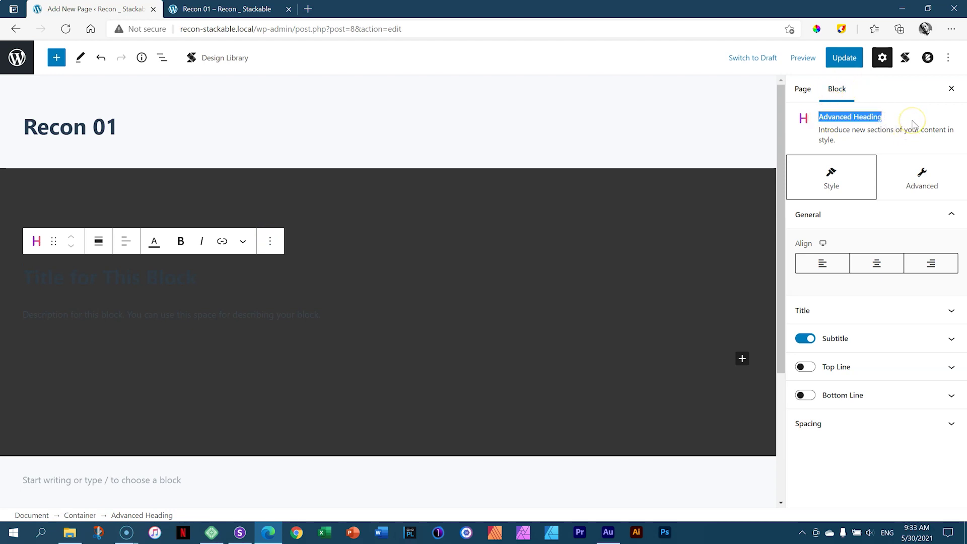
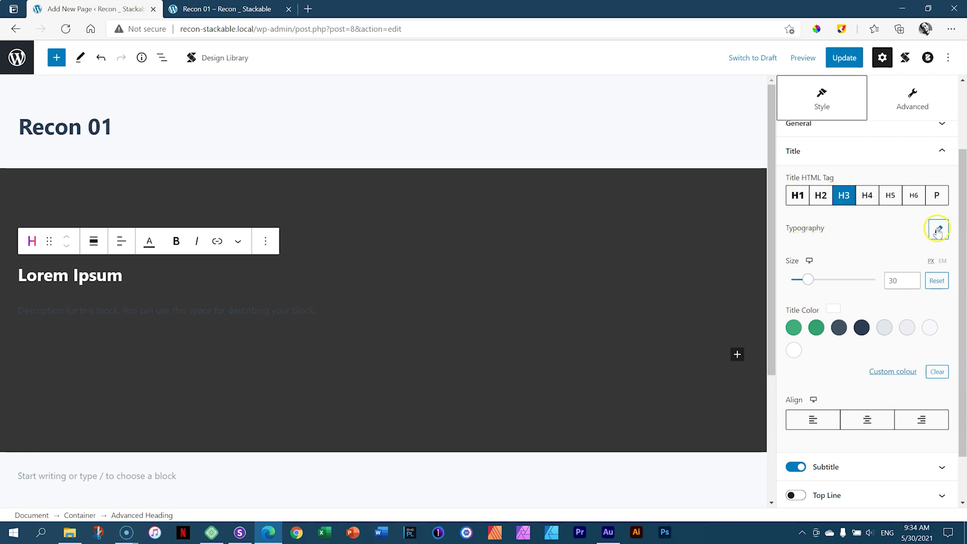
Step: Set the Advanced Heading title's font family to Poppins and its size to 20 px
click(938, 229)
scroll(937, 232, down, 1)
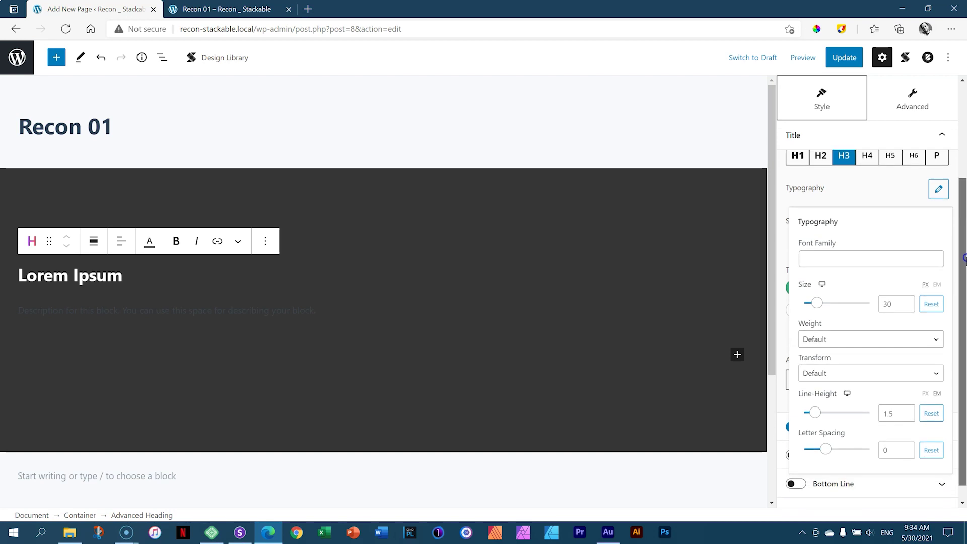
click(896, 243)
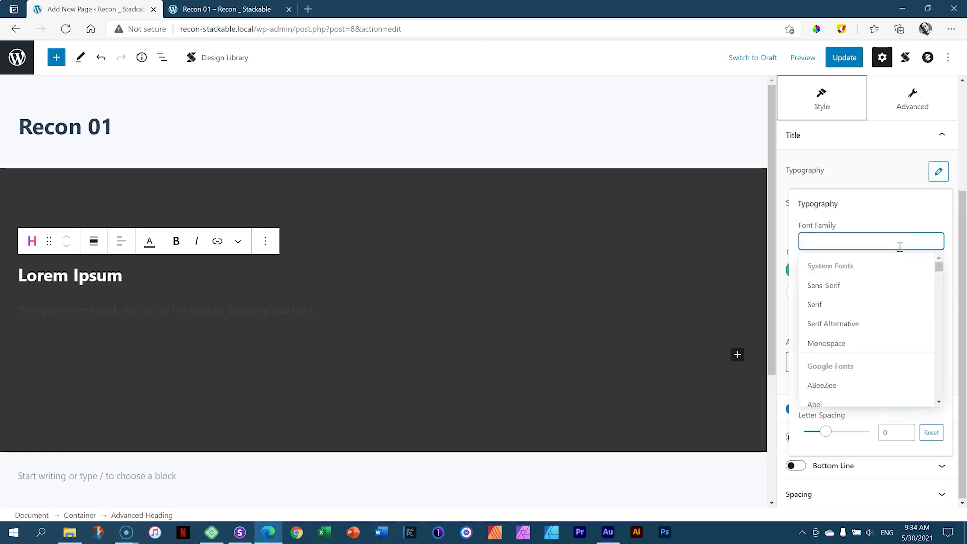
text(poppins)
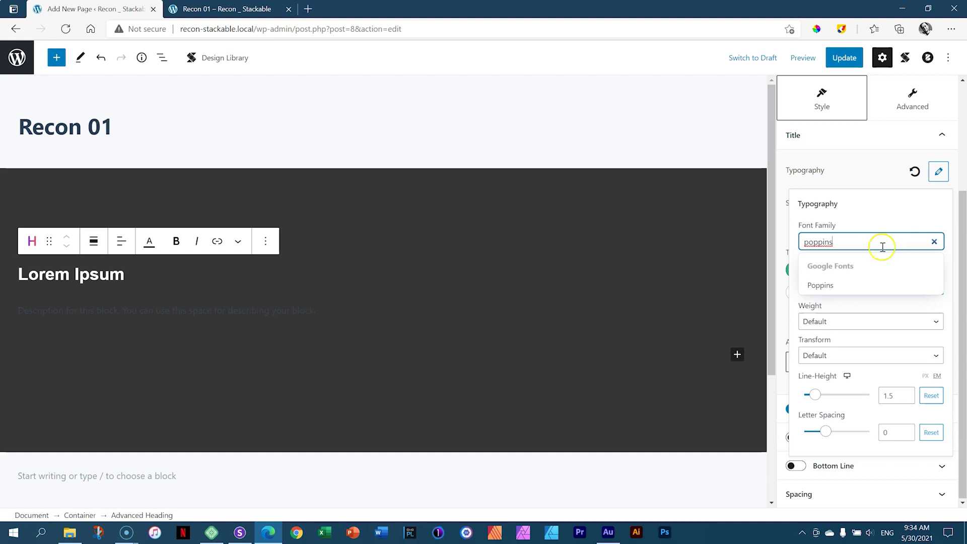
click(820, 285)
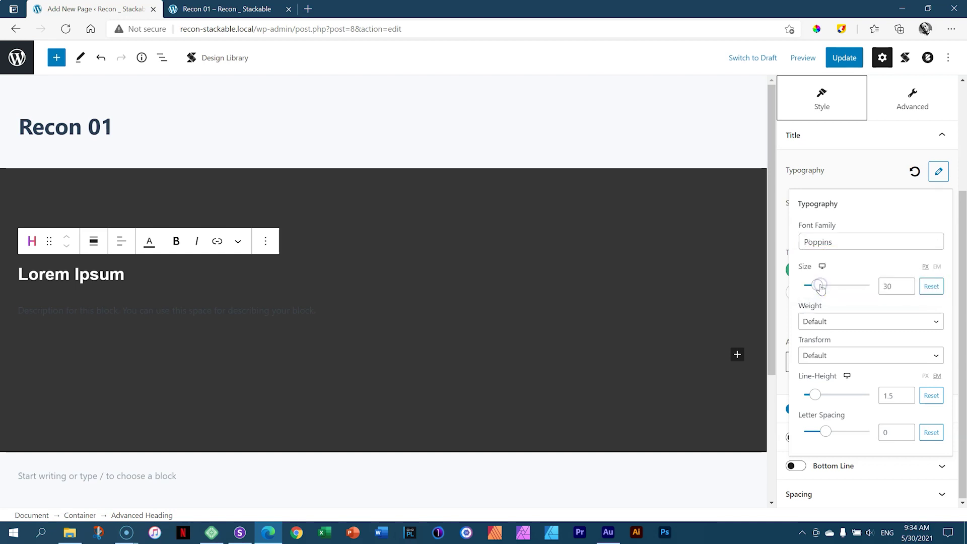
click(886, 285)
key(Down)
key(Down)
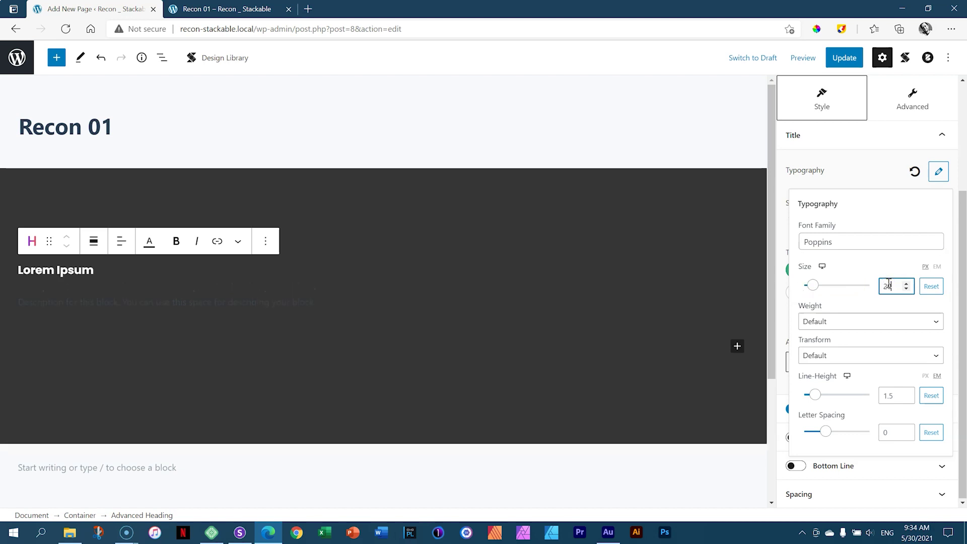
Step: Set the title's font weight to 600 and its text transform to Uppercase
click(933, 319)
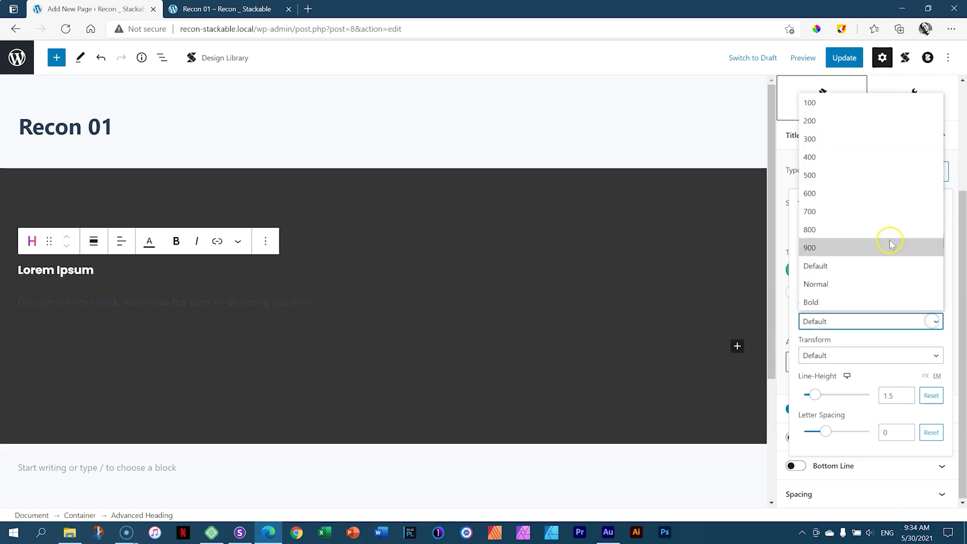
click(873, 193)
click(935, 355)
click(858, 398)
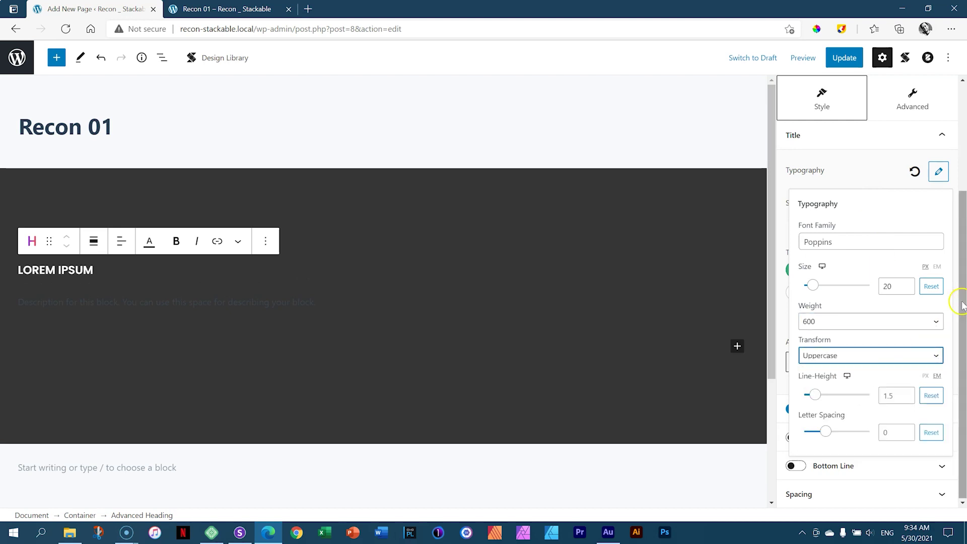
Step: Set the title's line height to 1 em and its letter spacing to 1
click(909, 398)
double_click(889, 396)
text(1)
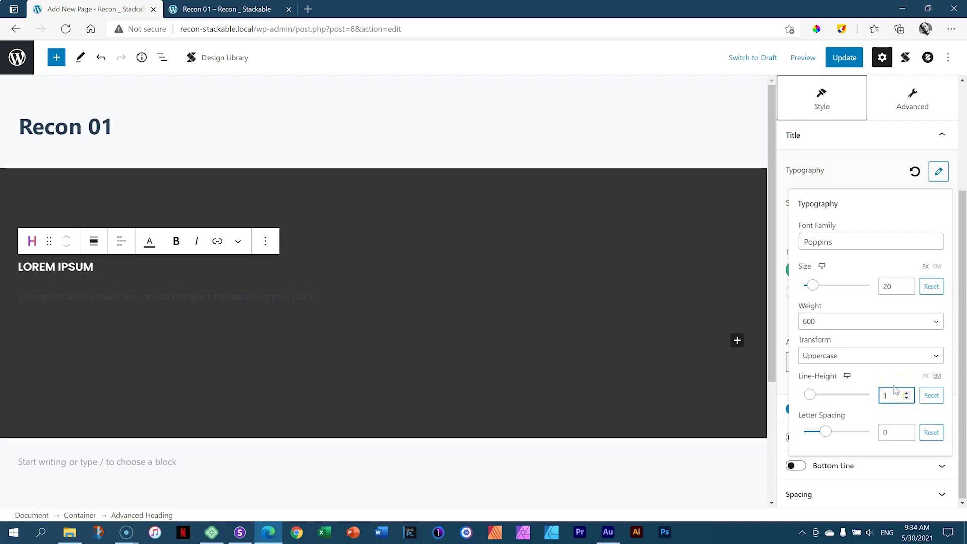
click(889, 433)
text(12)
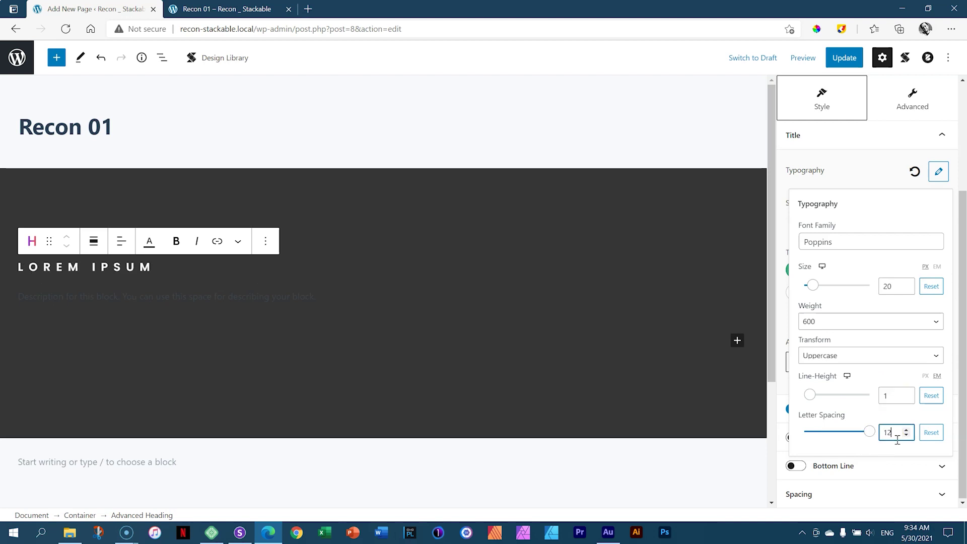
key(BackSpace)
key(Delete)
text(1)
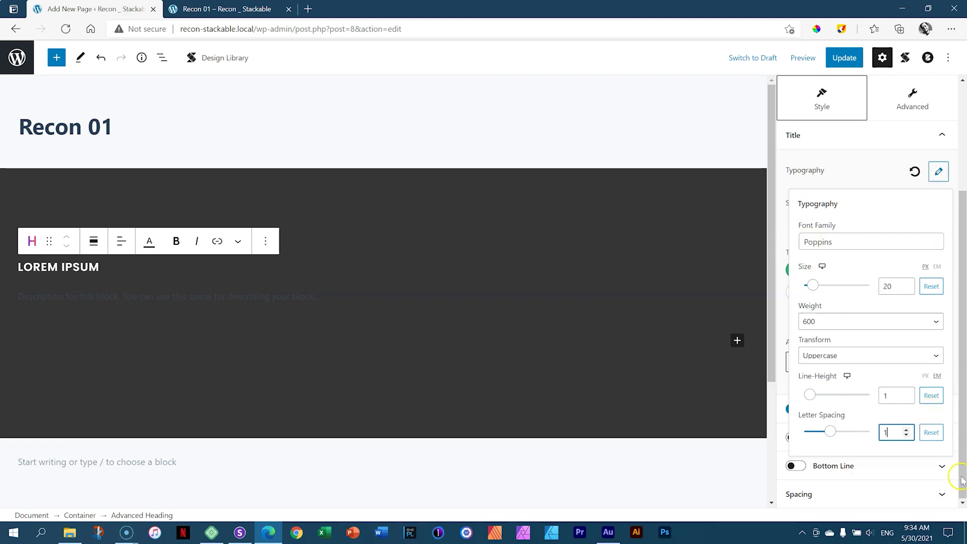
Step: Close the typography settings, centre-align the title and turn off the heading's subtitle
click(938, 173)
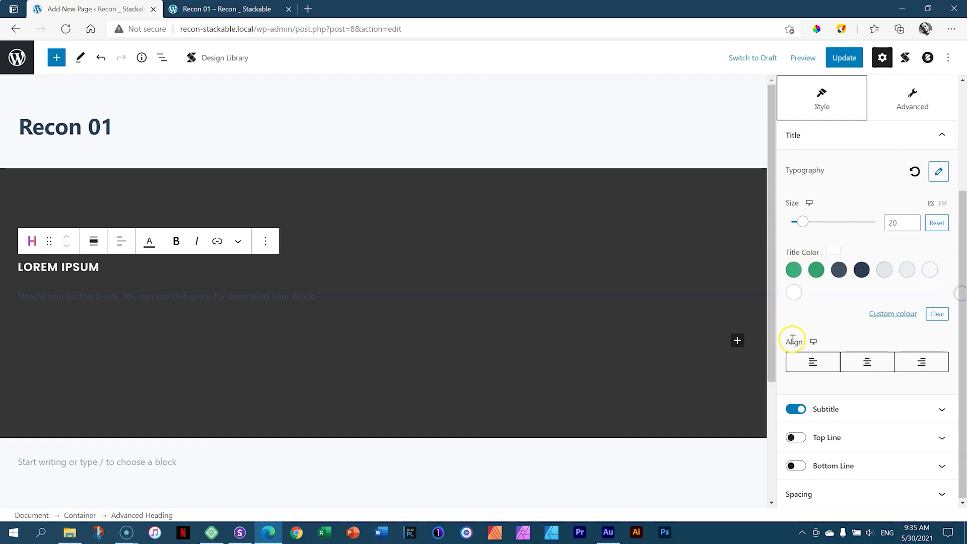
click(868, 366)
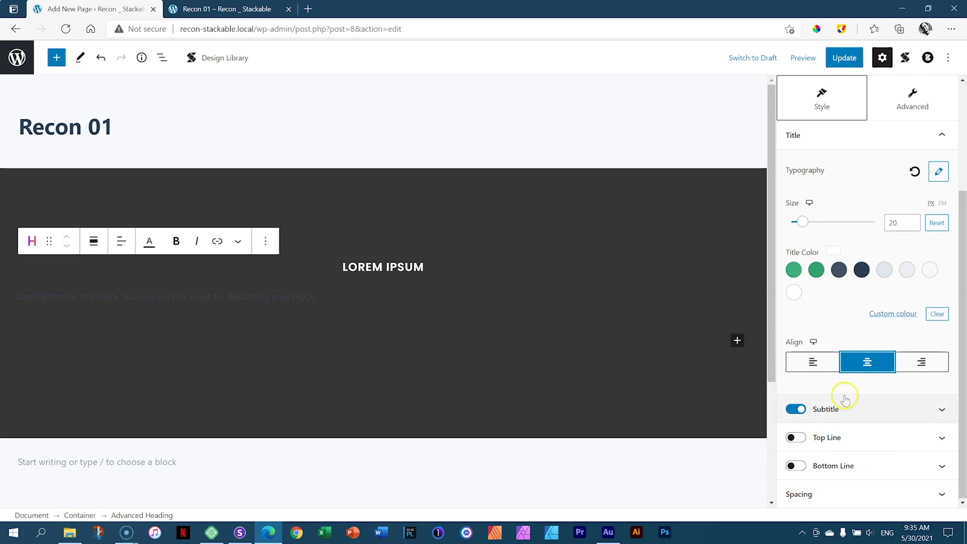
click(796, 410)
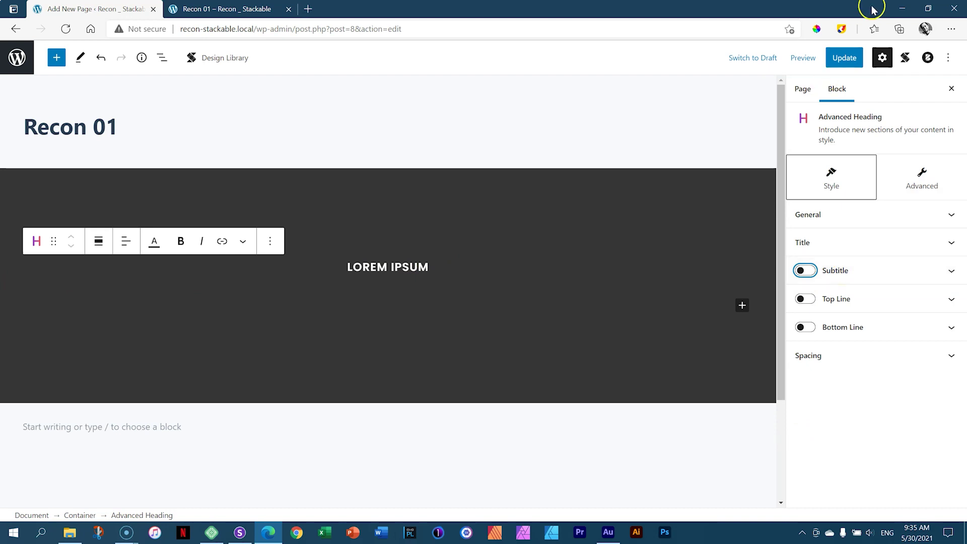
Step: Update the Recon 01 page, reload its preview to check the heading's font and alignment, and return to the page editor
click(850, 58)
click(802, 58)
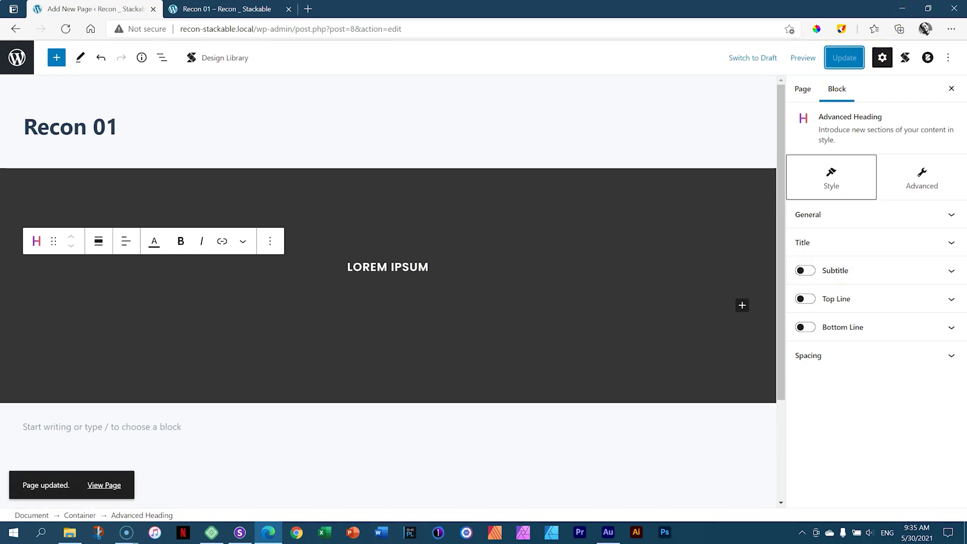
click(67, 29)
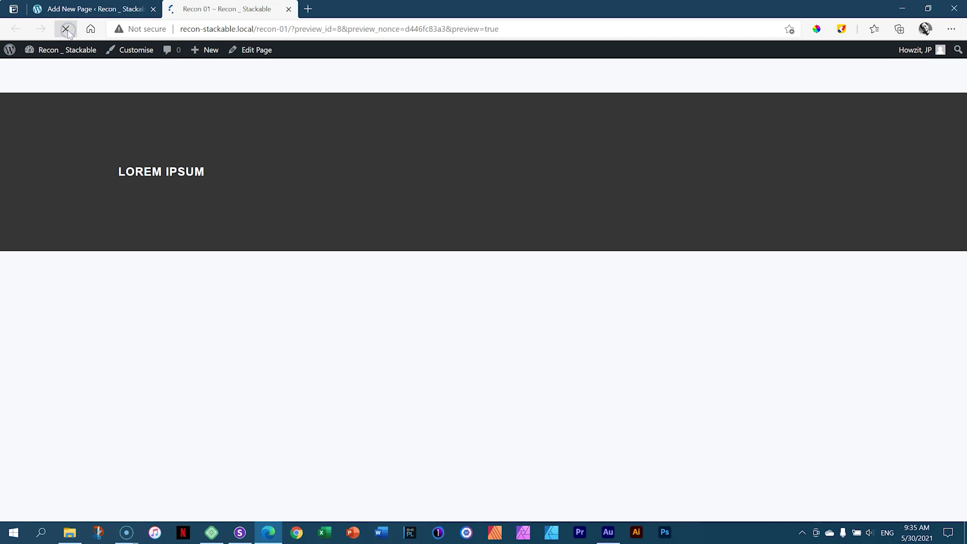
click(101, 11)
click(234, 10)
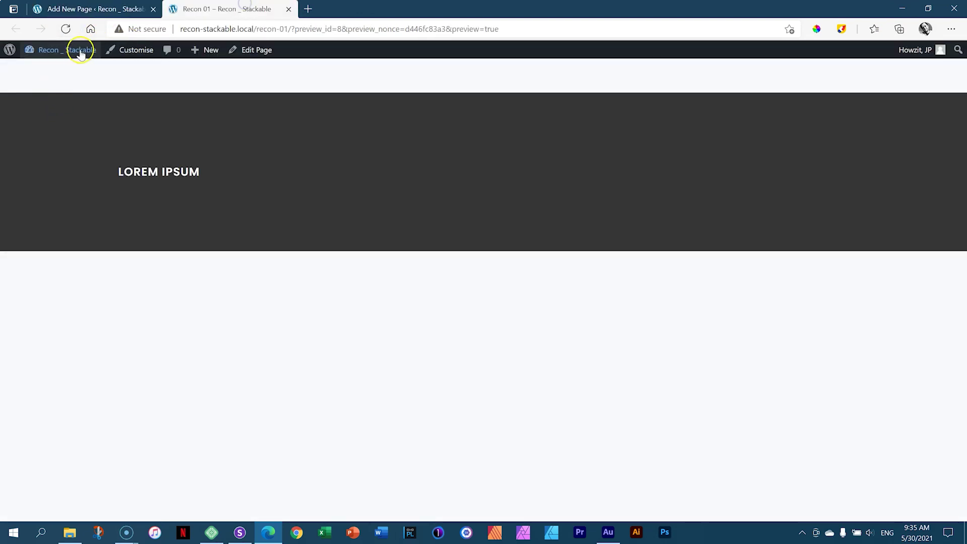
click(116, 173)
drag(115, 172, 222, 170)
click(268, 160)
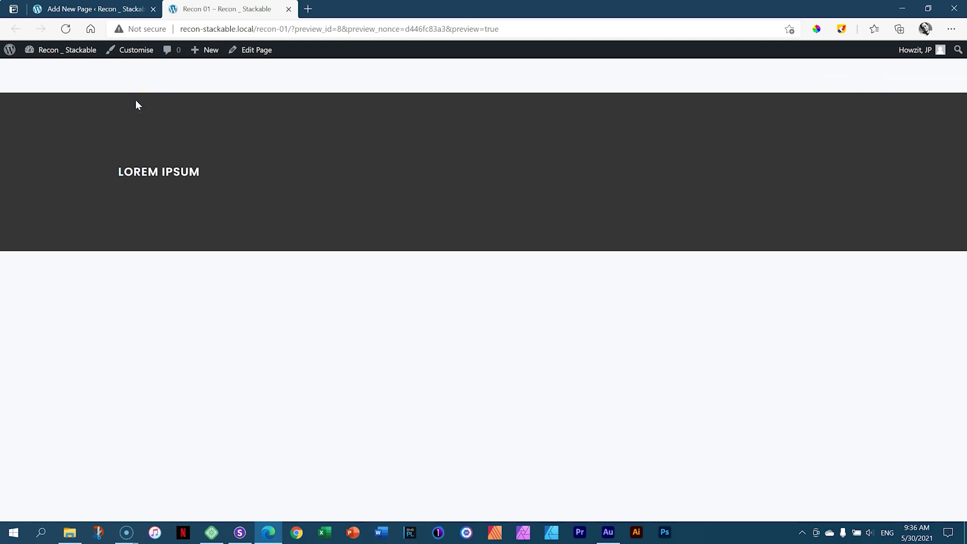
click(96, 8)
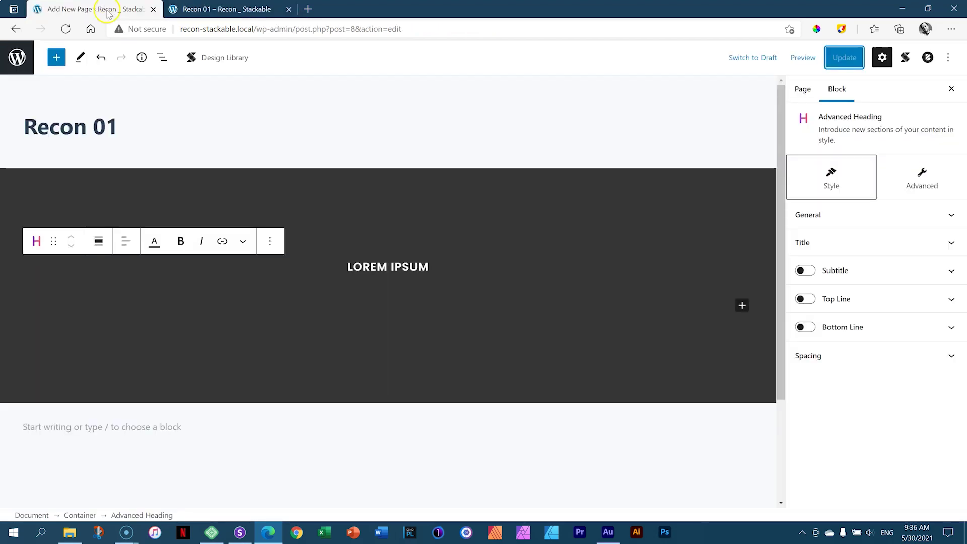
Step: In the Blocksy page settings, set a custom content area vertical spacing that removes both the top and bottom spacing
click(927, 59)
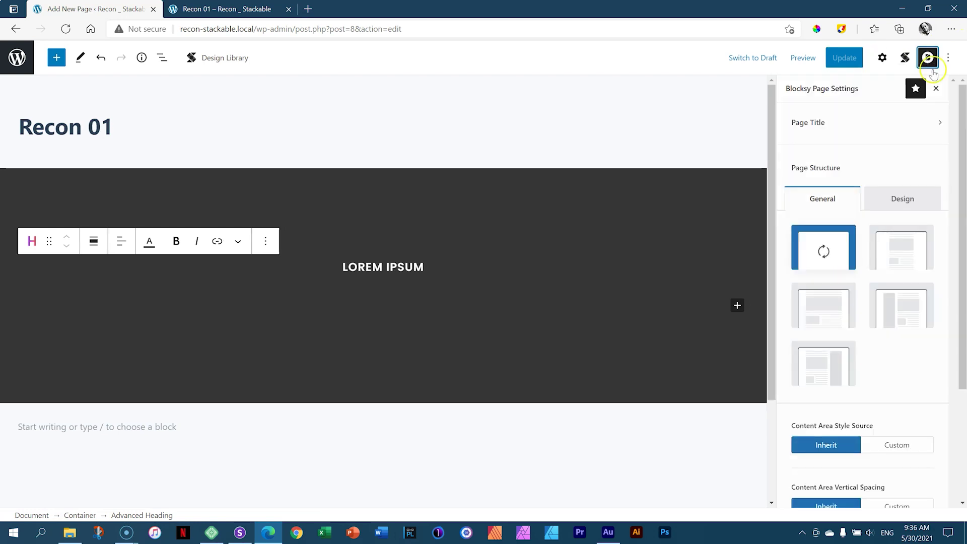
drag(961, 112, 964, 267)
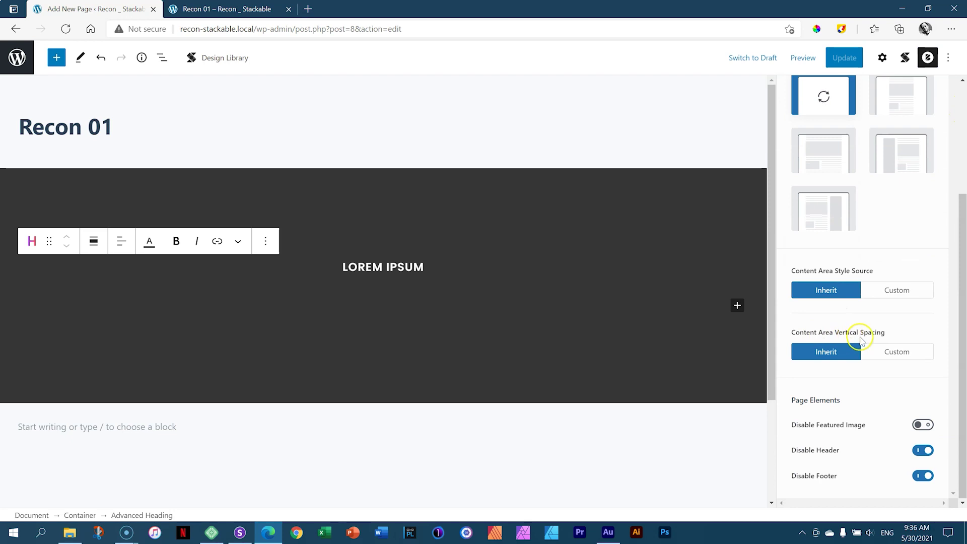
click(904, 352)
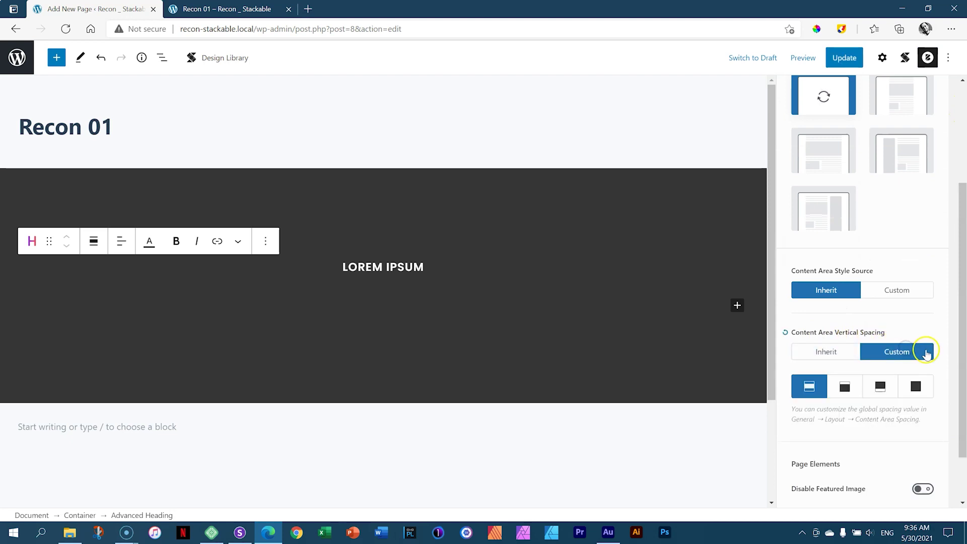
click(915, 388)
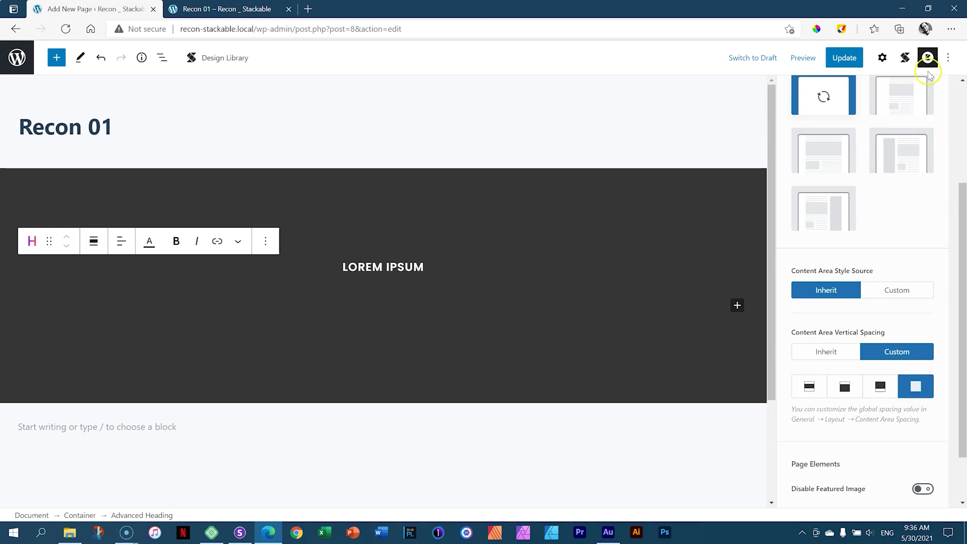
Step: Save the page with its new vertical spacing and reload the Recon 01 preview
click(861, 52)
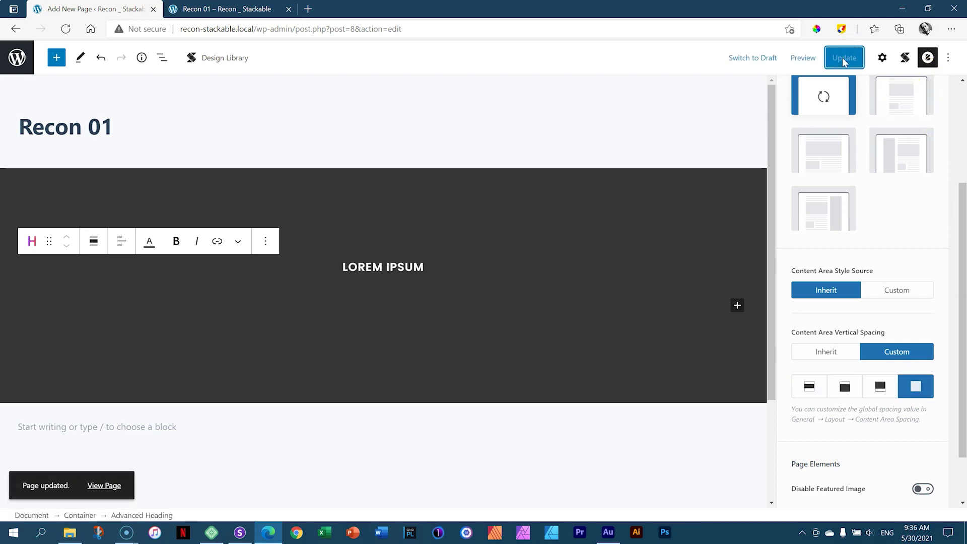
click(227, 9)
click(71, 32)
click(65, 28)
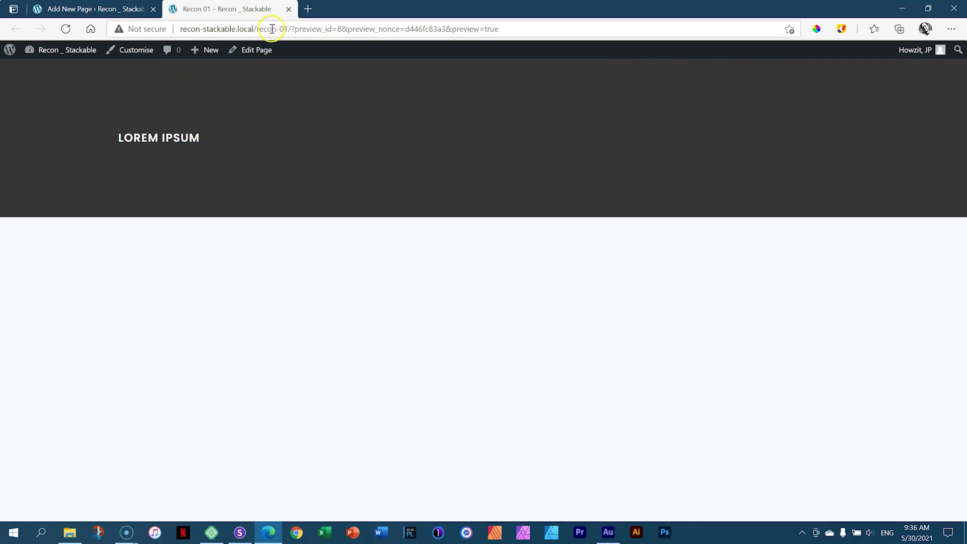
Step: Load recon-stackable.local/recon-01 in the multi-device preview app and examine the heading's alignment on the desktop, MacBook Air, phone and iPad views
drag(287, 28, 162, 29)
key(ctrl+c)
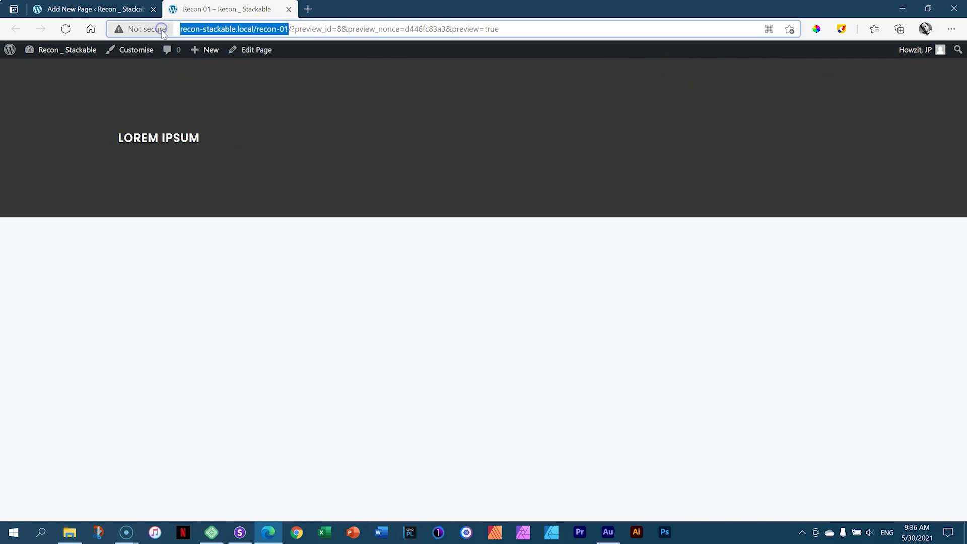
click(240, 531)
click(526, 11)
key(ctrl+v)
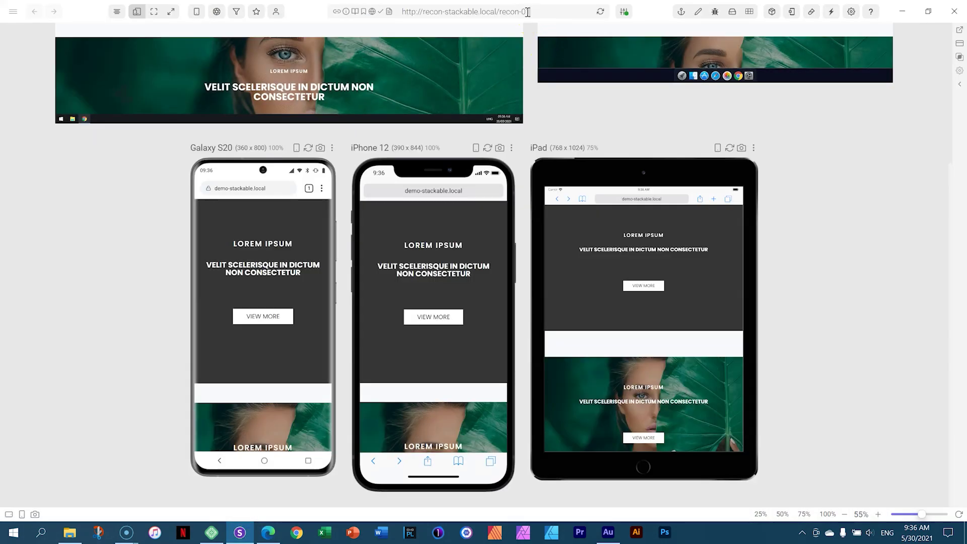
key(Return)
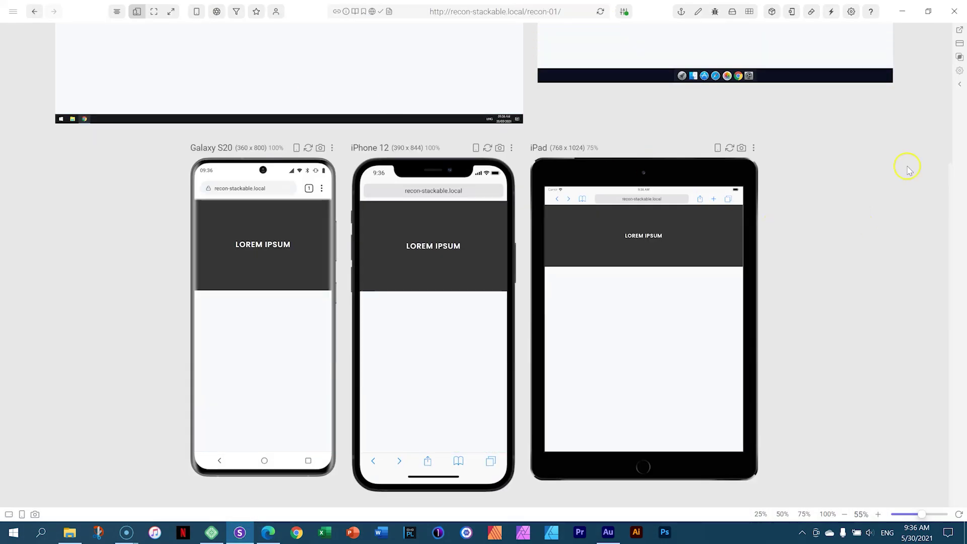
scroll(891, 161, up, 4)
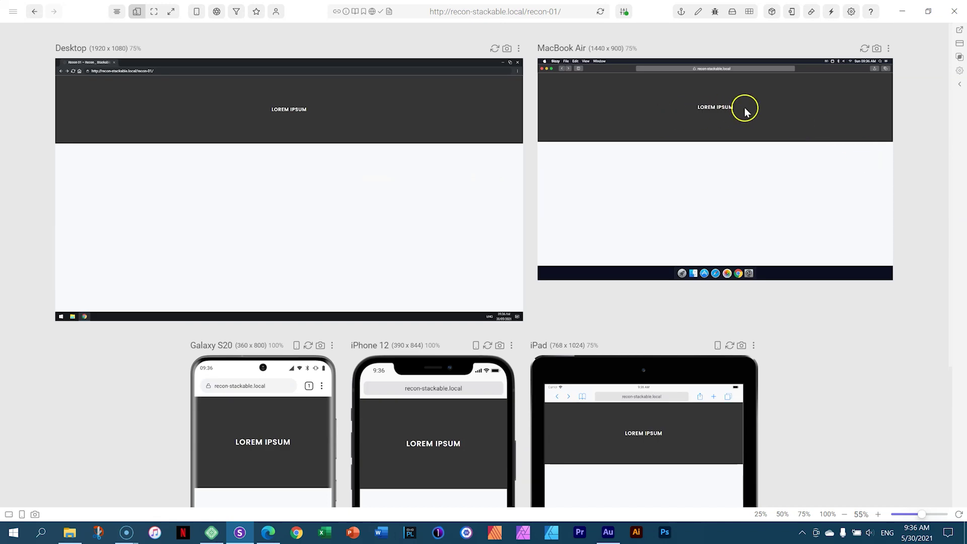
drag(697, 106, 739, 111)
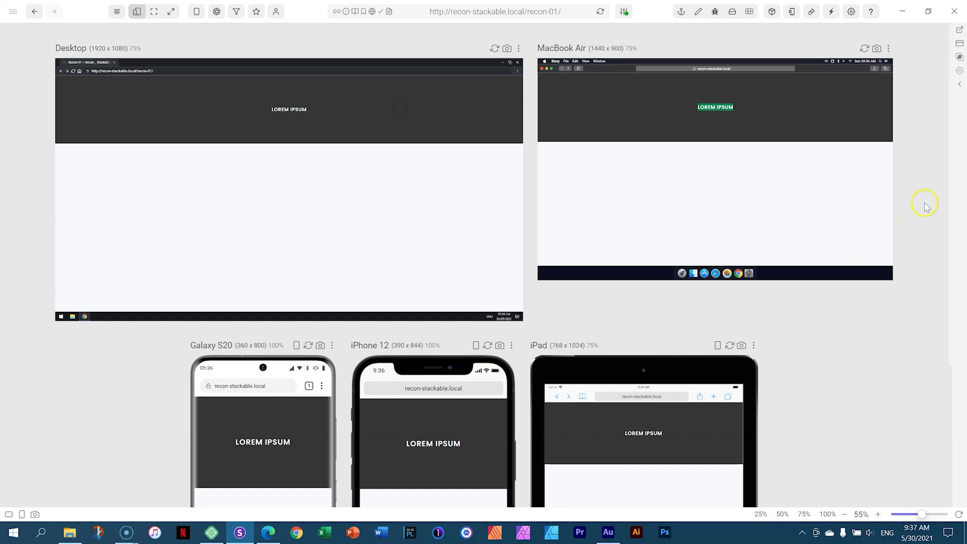
click(668, 201)
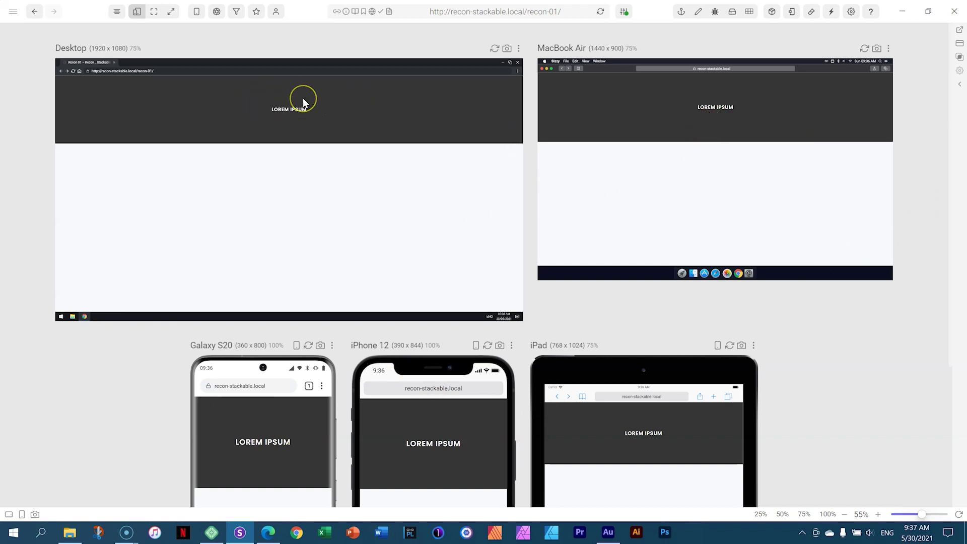
Step: Return to the Recon 01 editor in the web browser and duplicate the Advanced Heading block inside the Container
key(alt+Tab)
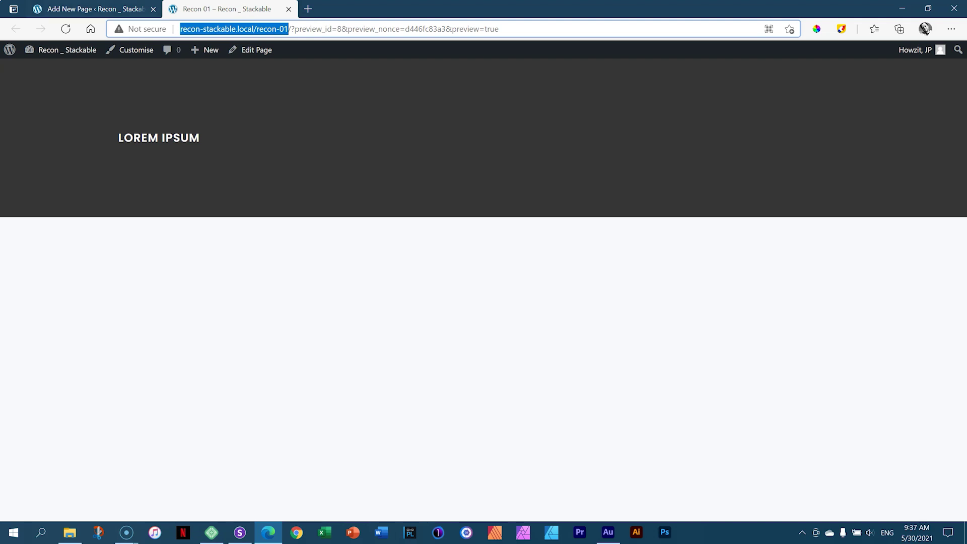
key(ctrl+shift+Tab)
click(385, 261)
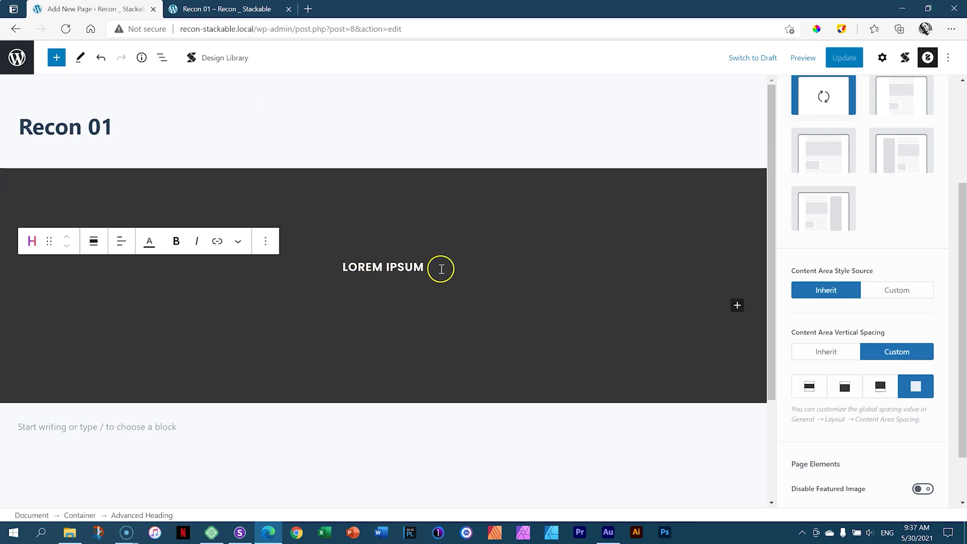
click(882, 58)
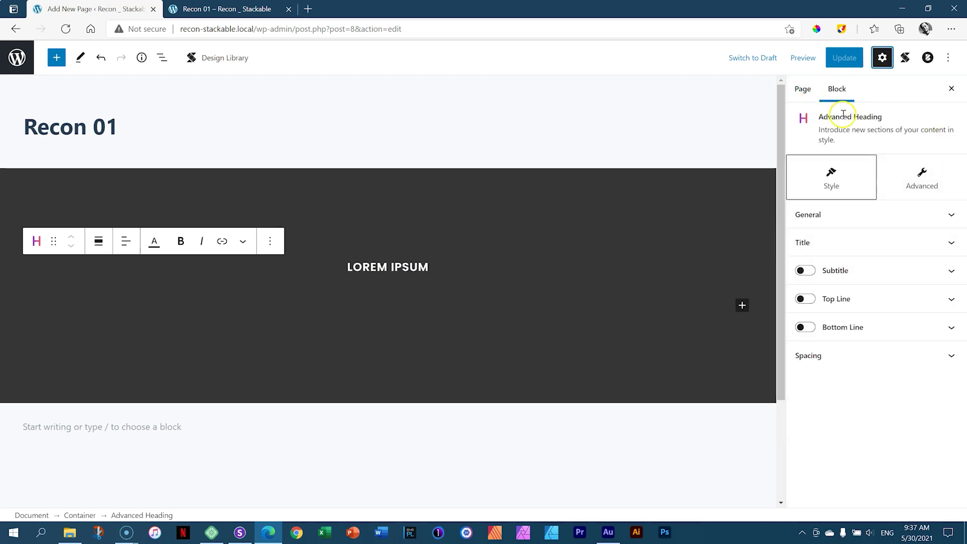
click(271, 244)
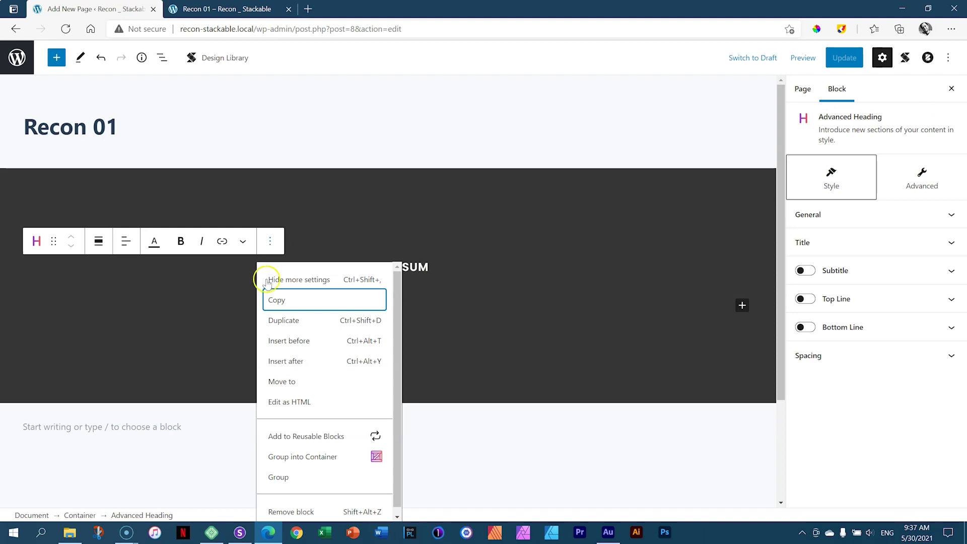
click(276, 320)
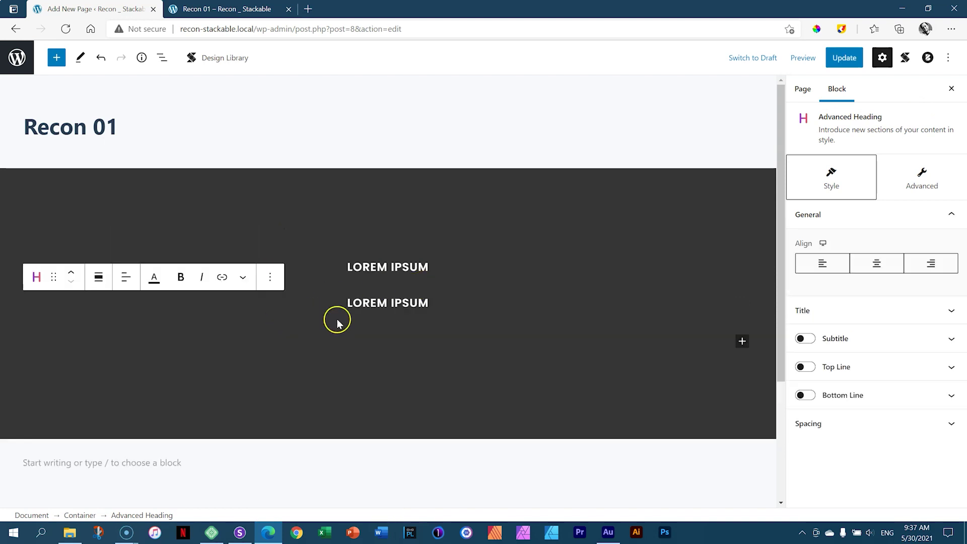
Step: Open loremipsum.io in a new browser tab and generate five paragraphs of placeholder text
click(407, 307)
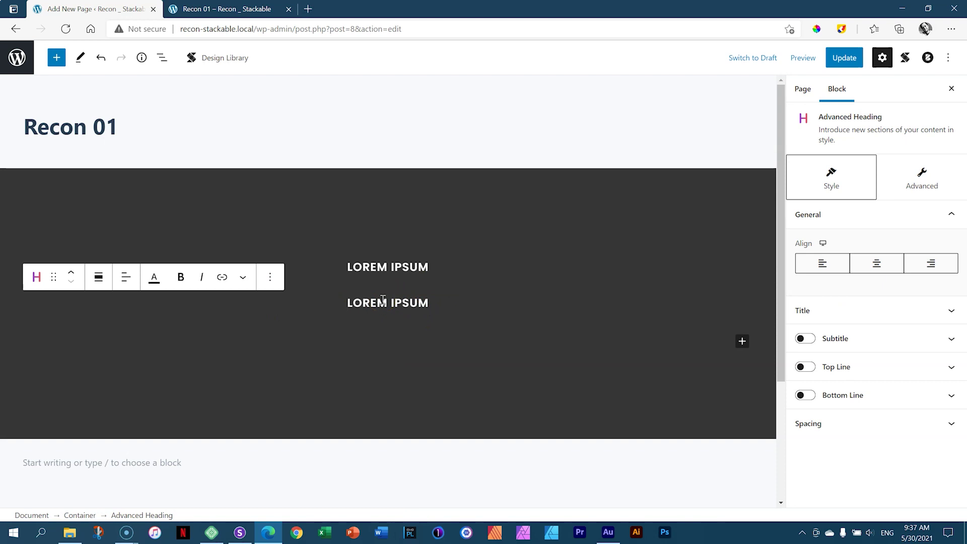
click(308, 9)
click(306, 27)
text(loremipsum.io)
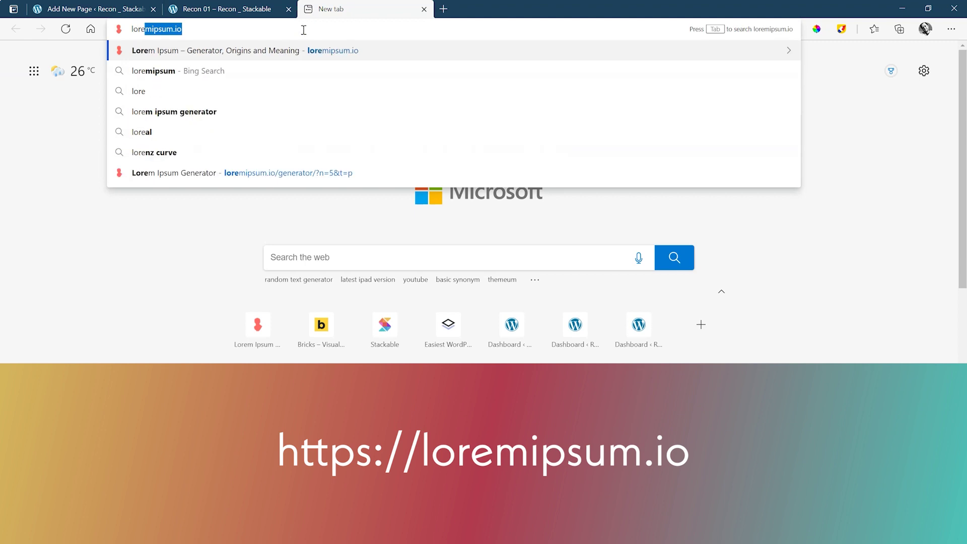
click(287, 51)
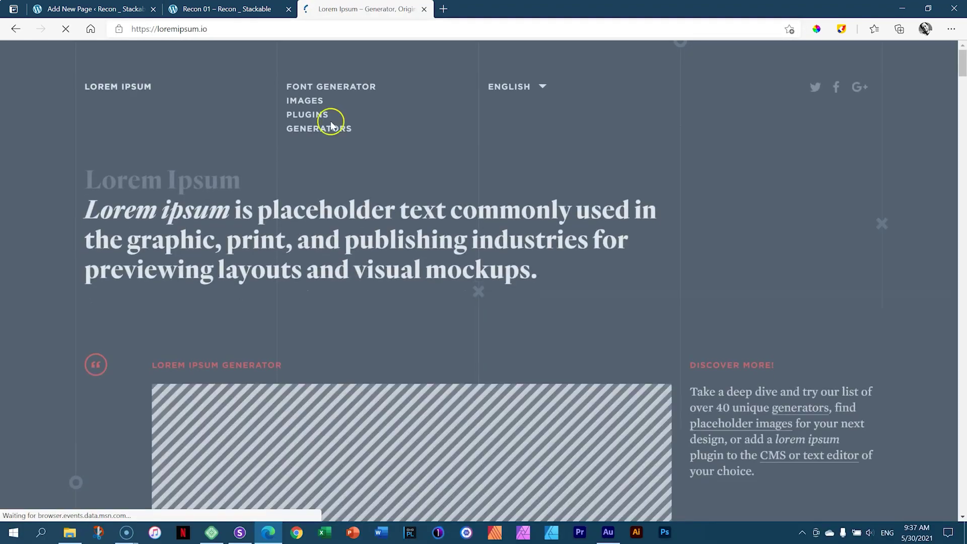
scroll(376, 177, down, 2)
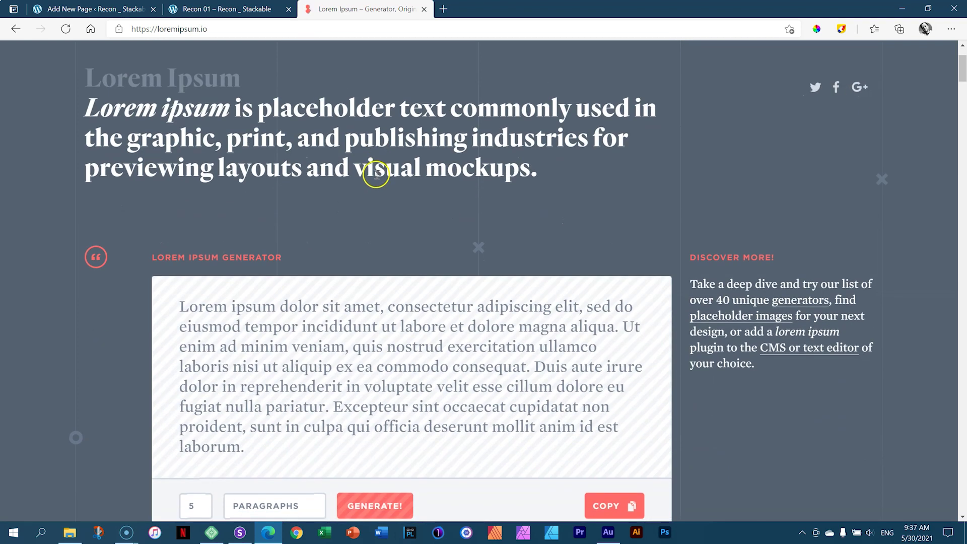
scroll(376, 174, down, 2)
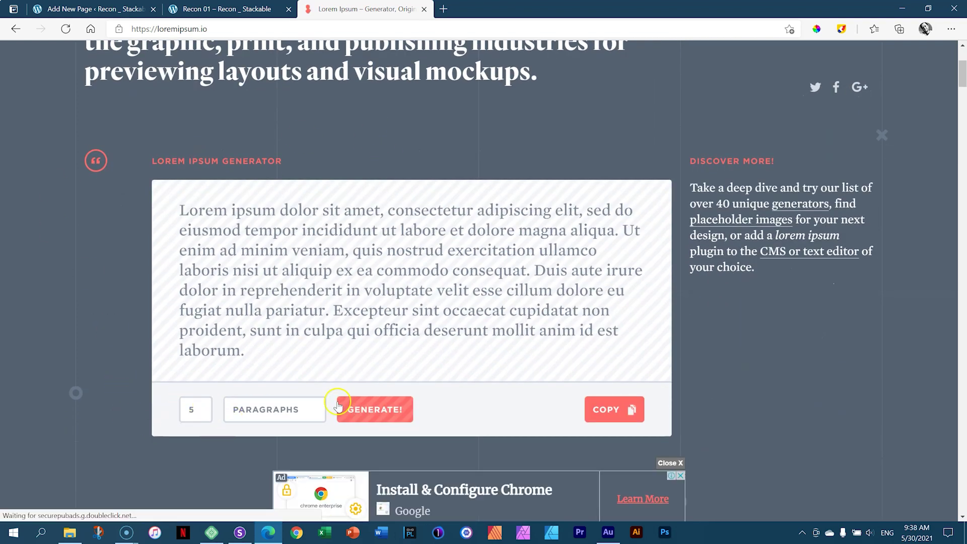
click(378, 409)
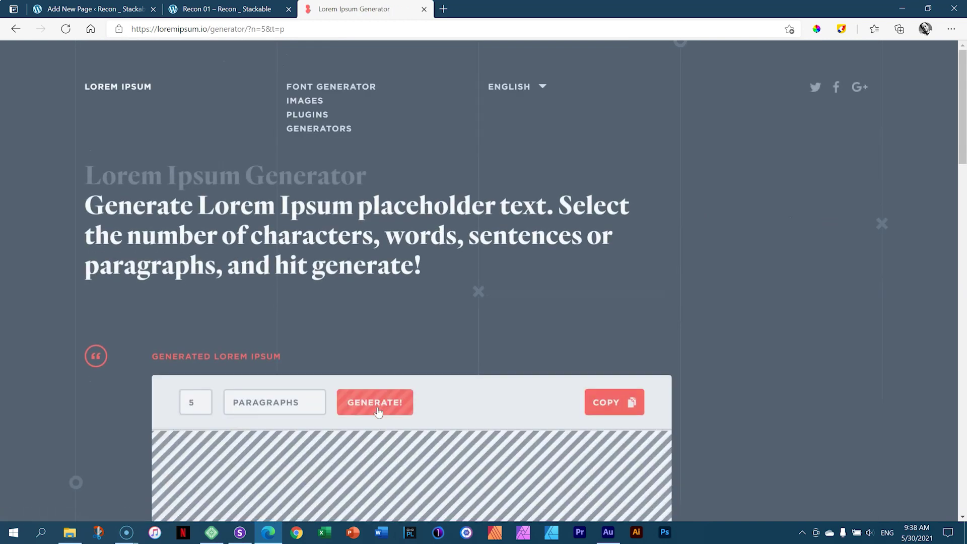
Step: Copy the phrase "Lacus luctus accumsan tortor posuere" from the end of the first generated paragraph
scroll(410, 276, down, 8)
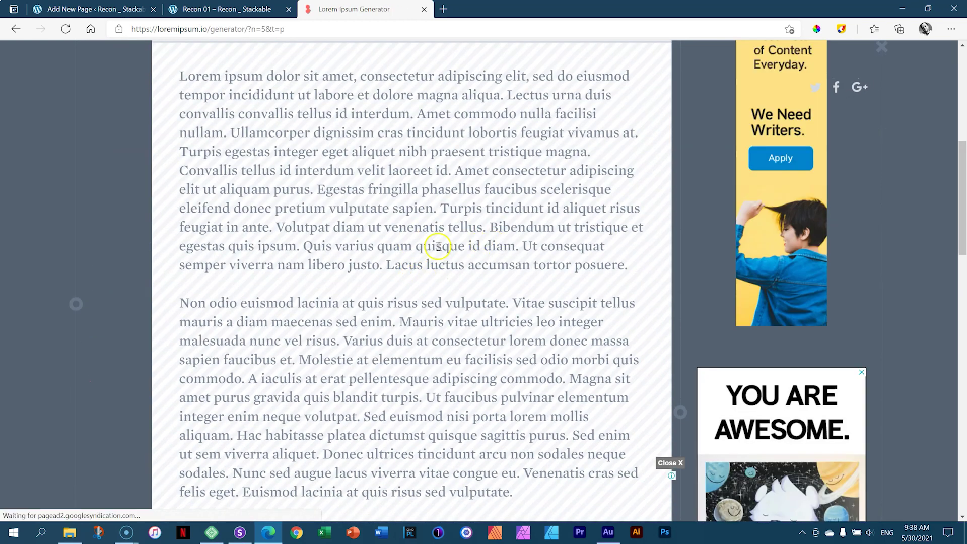
click(518, 244)
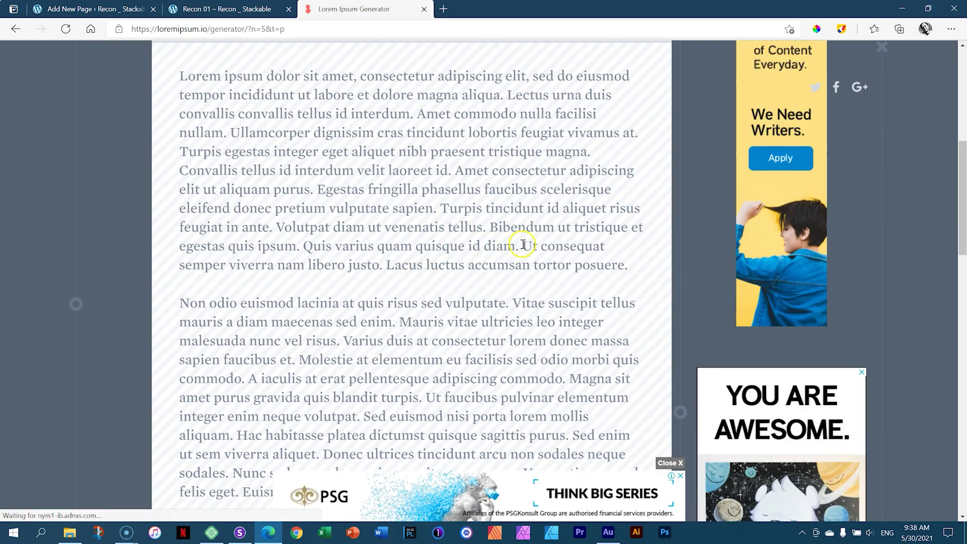
drag(386, 265, 622, 266)
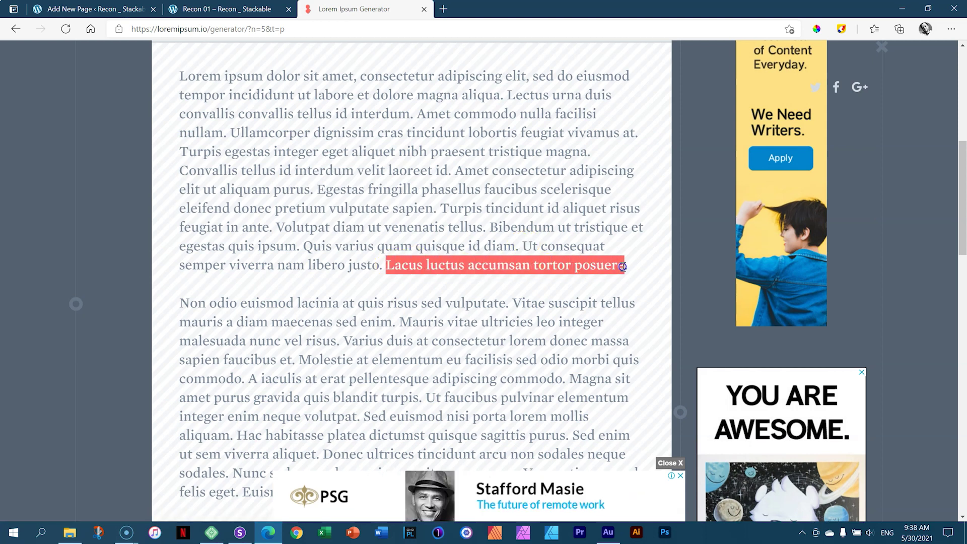
right_click(560, 268)
click(574, 279)
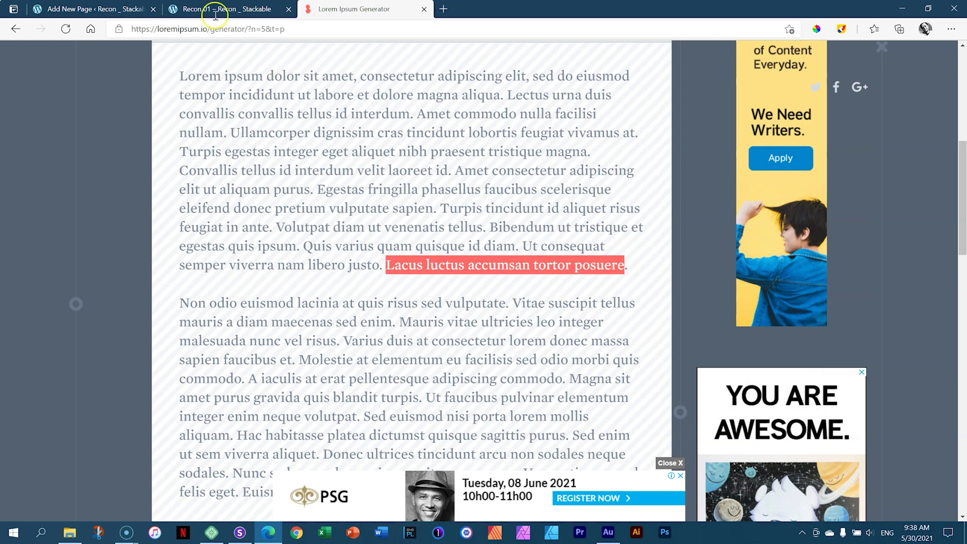
Step: Return to the Recon 01 editor and replace the second heading's text with the copied phrase "Lacus luctus accumsan tortor posuere"
click(108, 8)
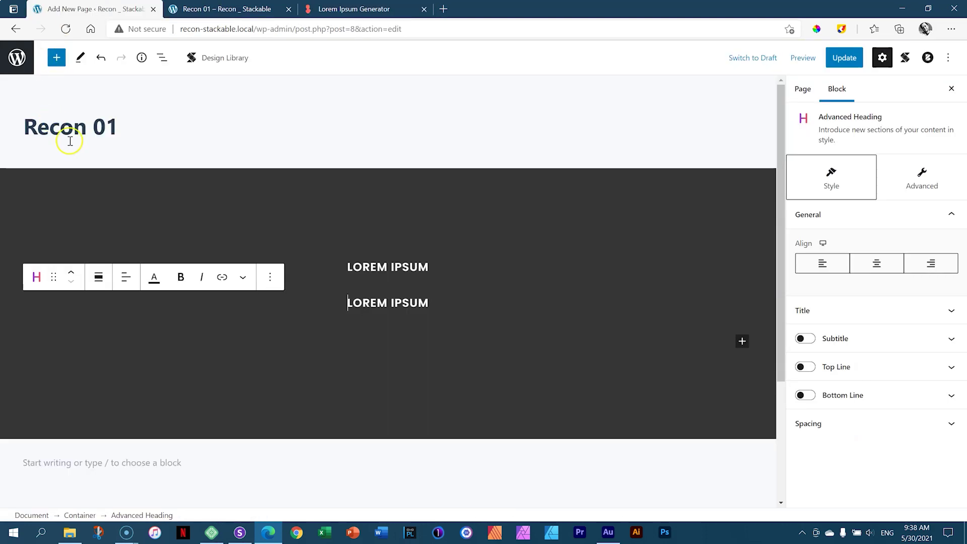
triple_click(371, 301)
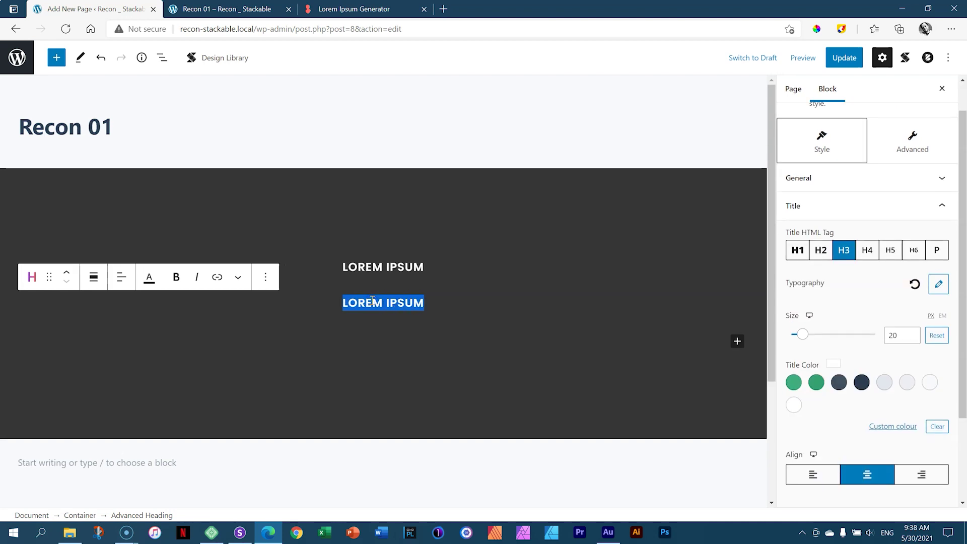
key(ctrl+v)
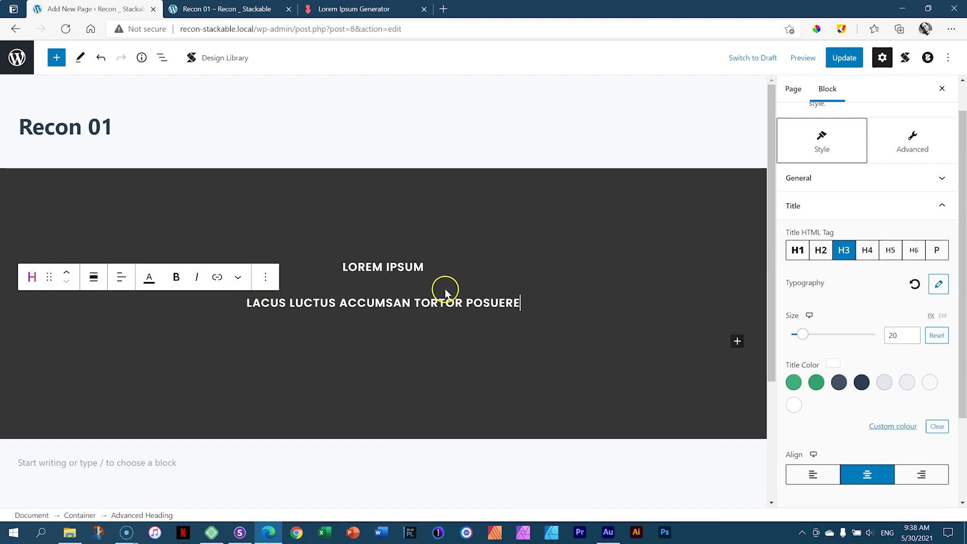
Step: Set the second heading's title HTML tag to H2 and its typography size to 40 px
click(821, 252)
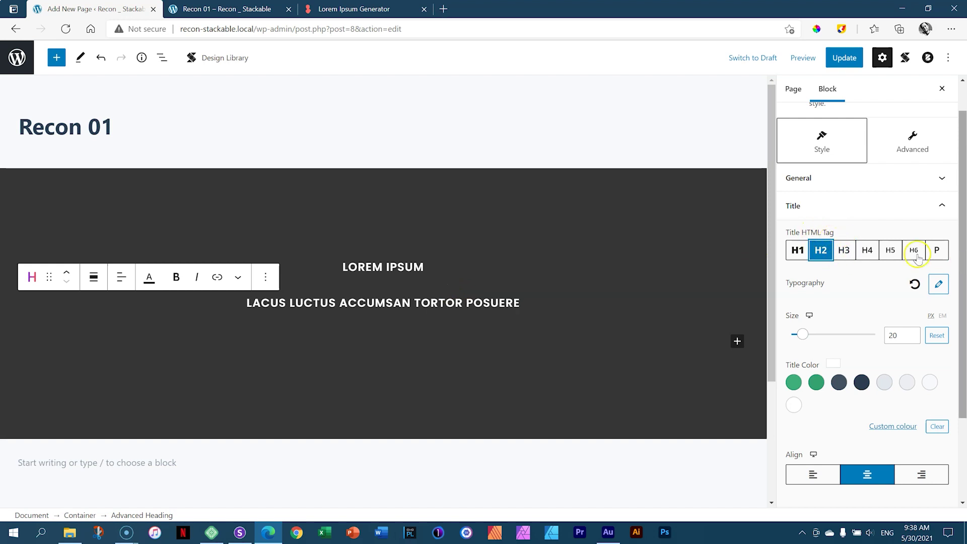
scroll(961, 262, down, 1)
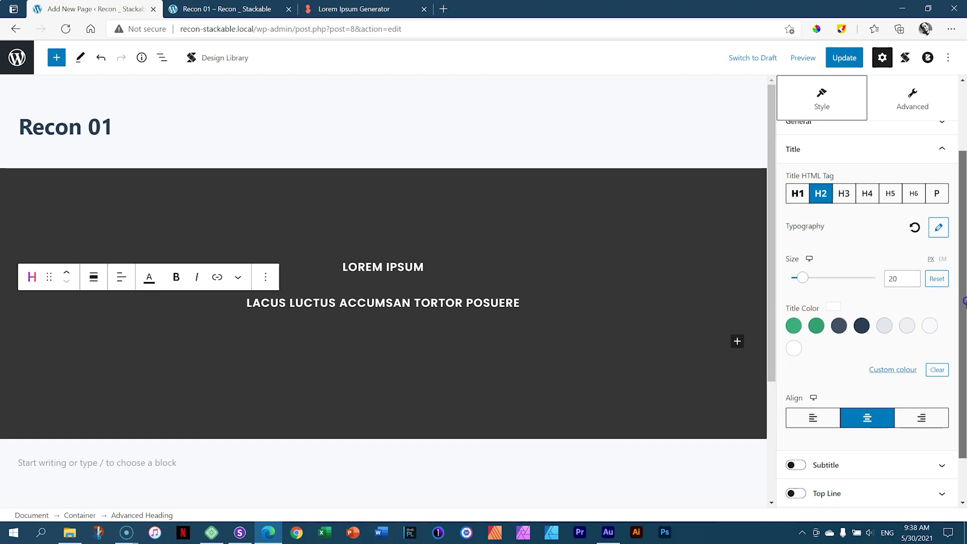
click(943, 230)
click(943, 229)
drag(963, 243, 963, 277)
double_click(888, 286)
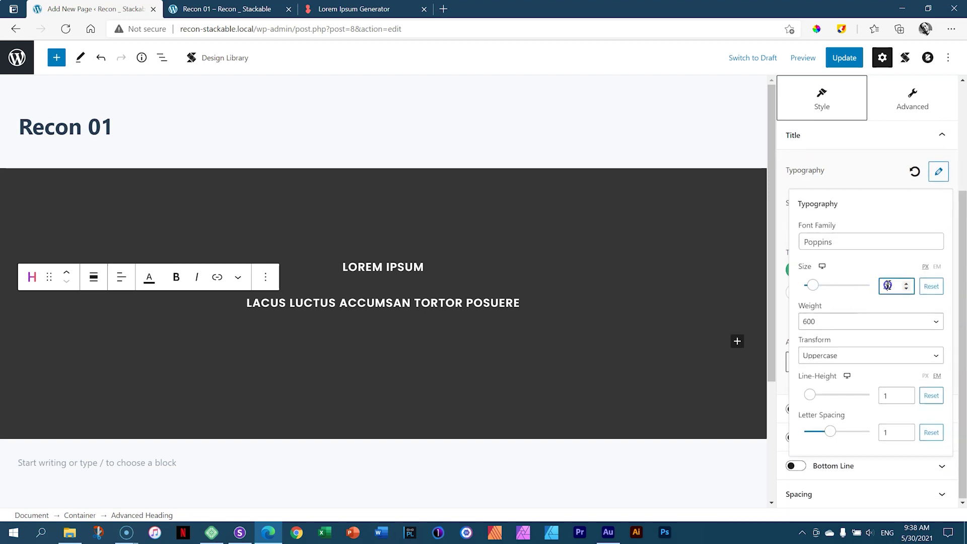
text(40)
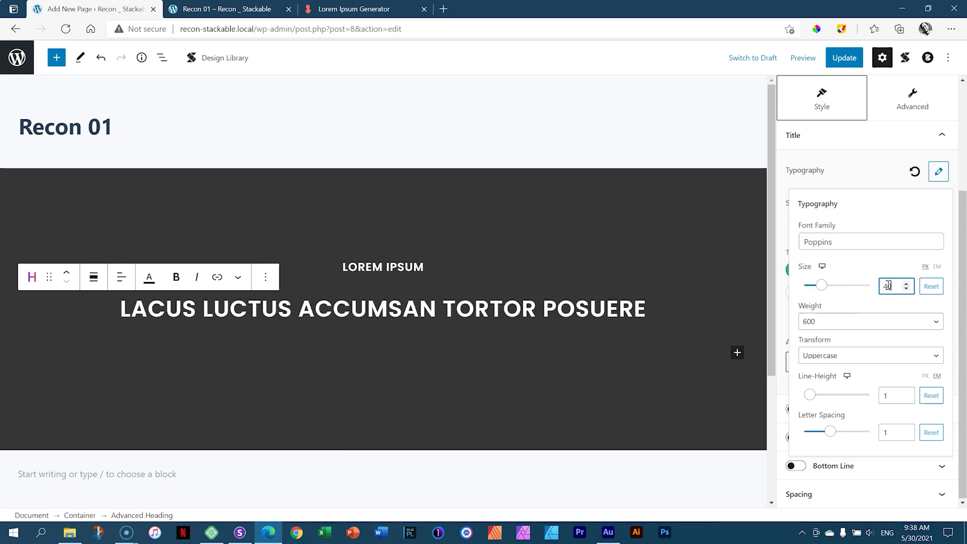
Step: Set the second heading's font weight to 800 and its line-height to 1.2 em
click(928, 322)
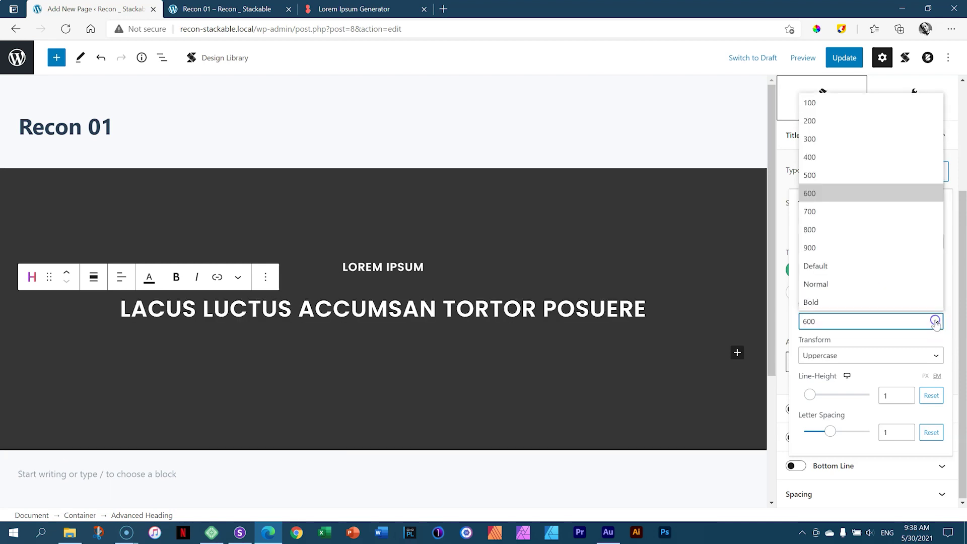
click(852, 227)
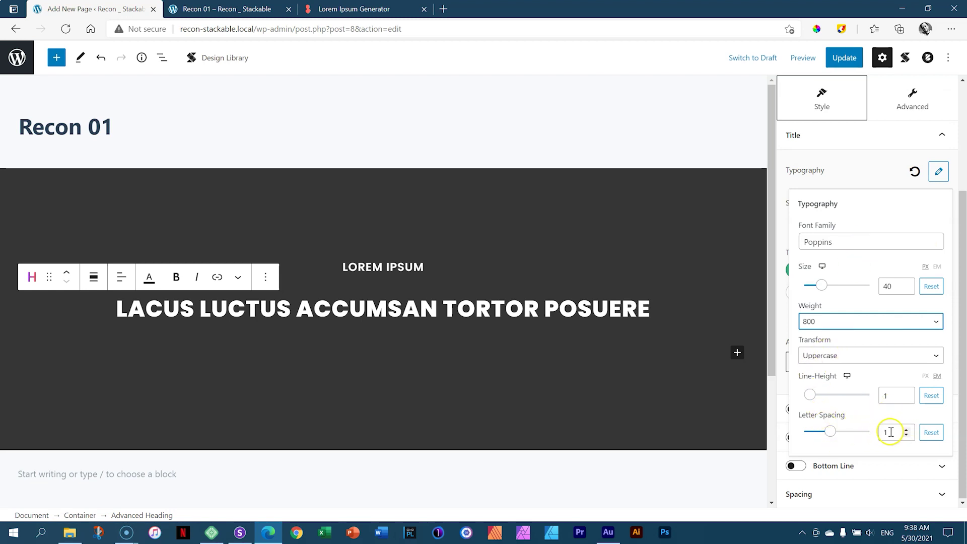
click(897, 395)
text(.2)
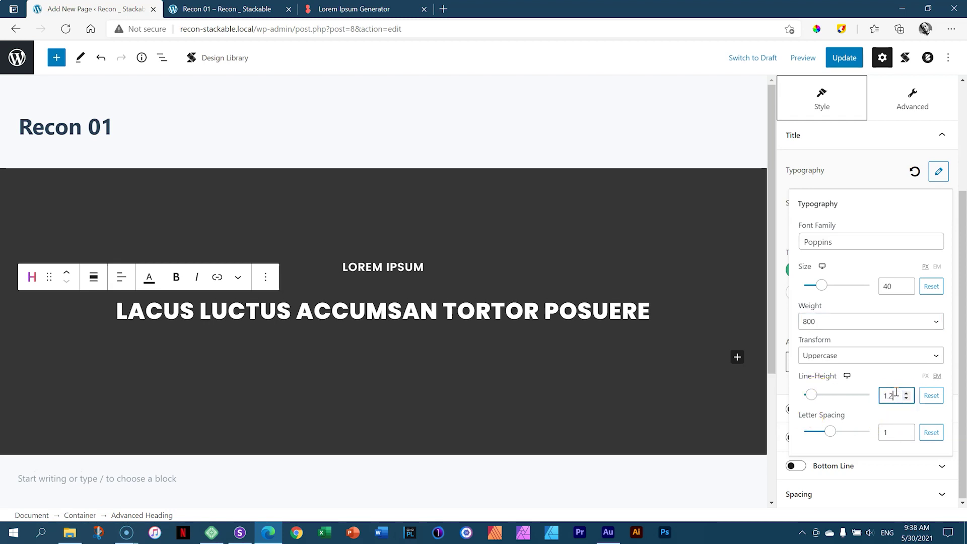
click(939, 172)
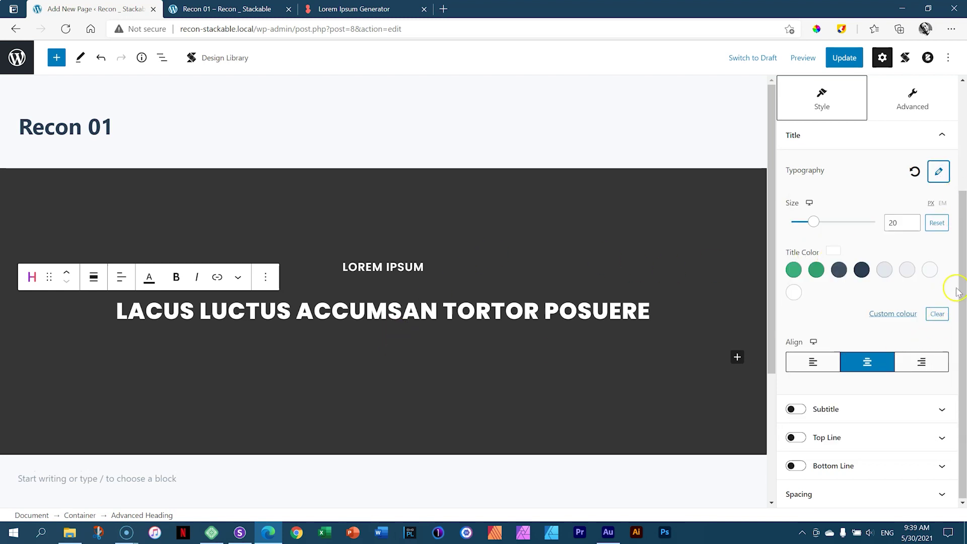
Step: In the second heading's advanced block spacing, switch the block paddings to percent and set the right and left paddings to 20%
drag(963, 292, 963, 197)
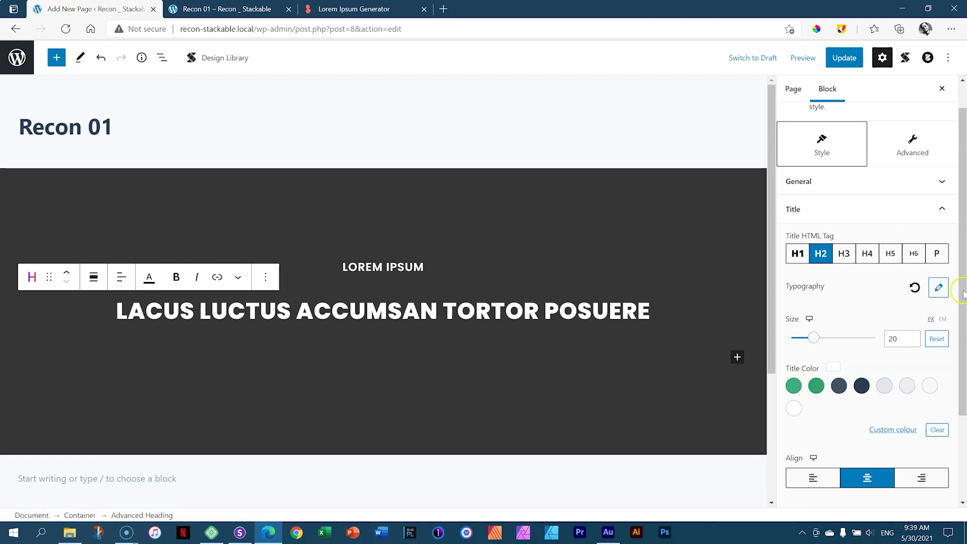
drag(963, 252, 962, 228)
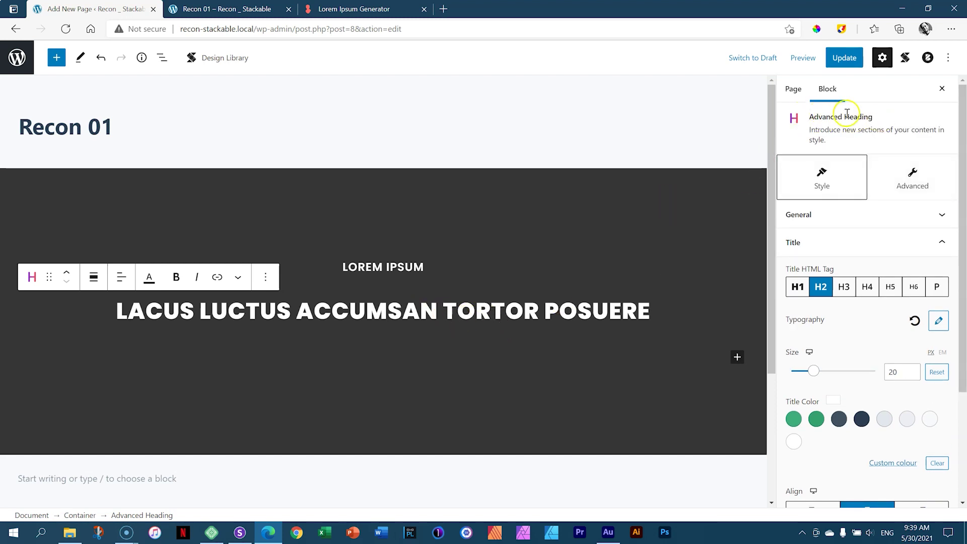
click(913, 186)
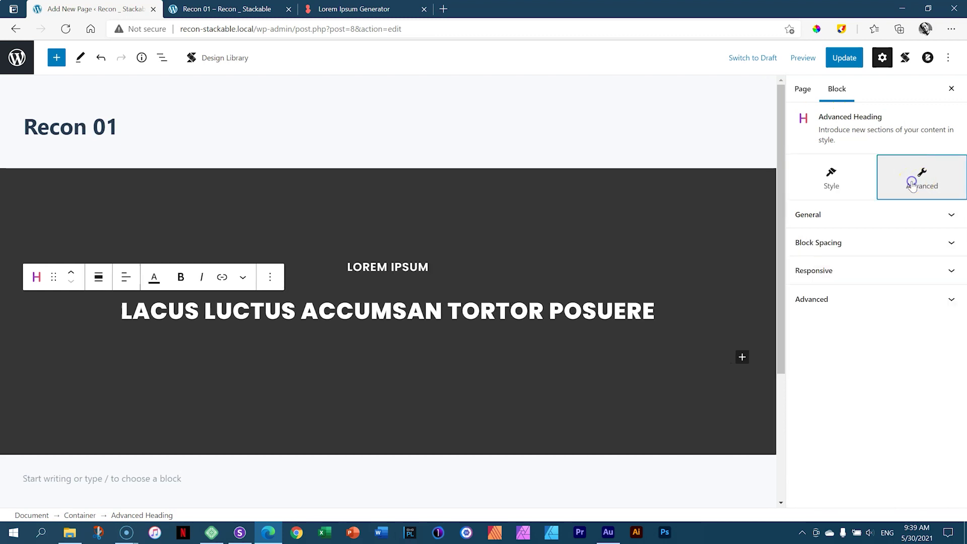
click(838, 242)
scroll(964, 225, down, 1)
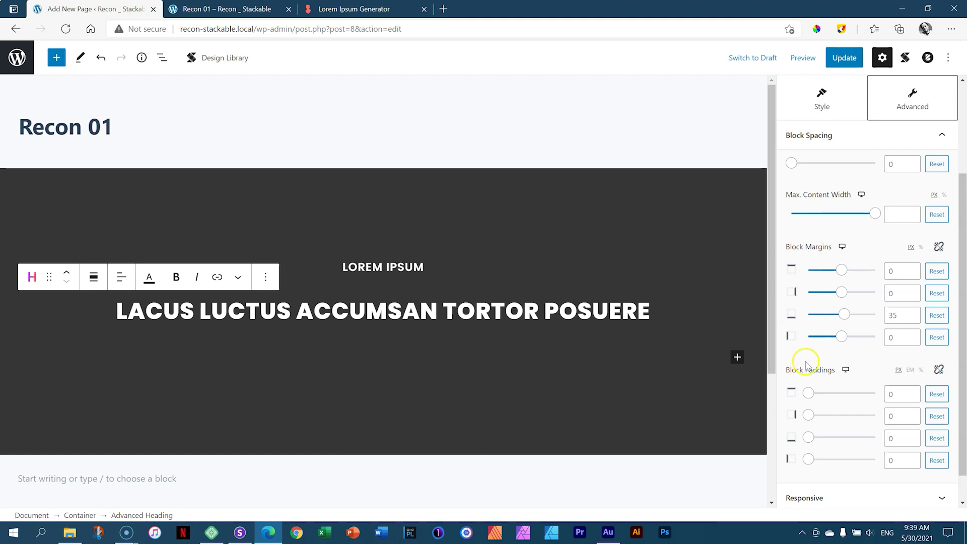
drag(960, 313, 962, 359)
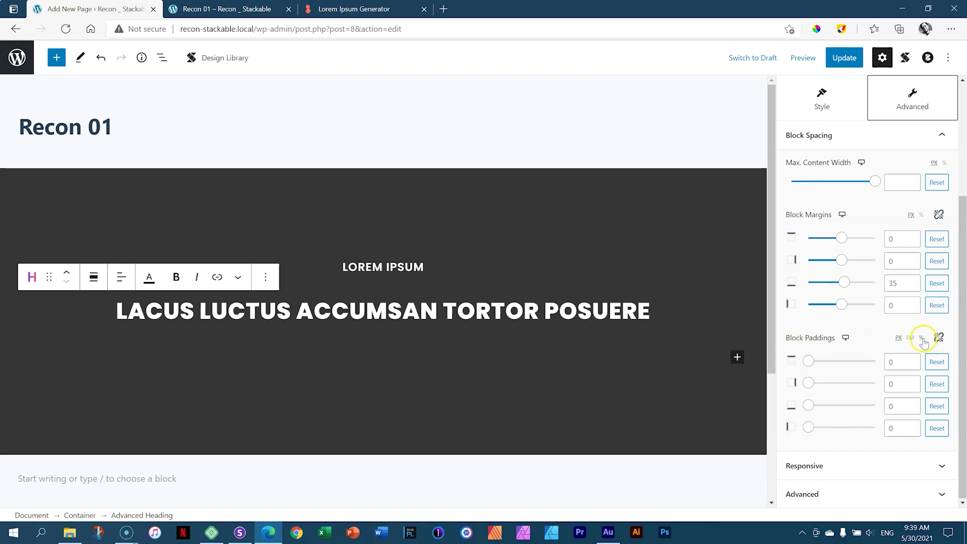
click(898, 381)
text(20)
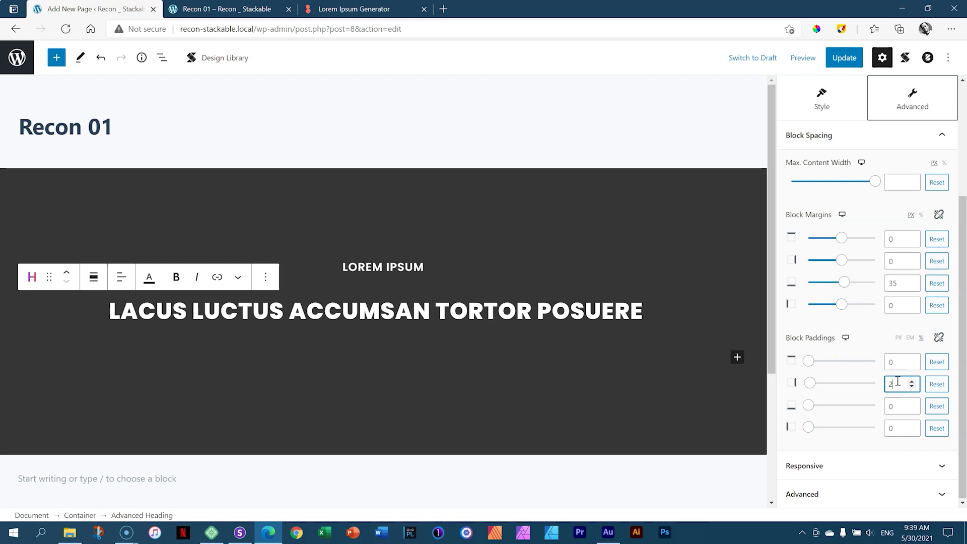
click(898, 431)
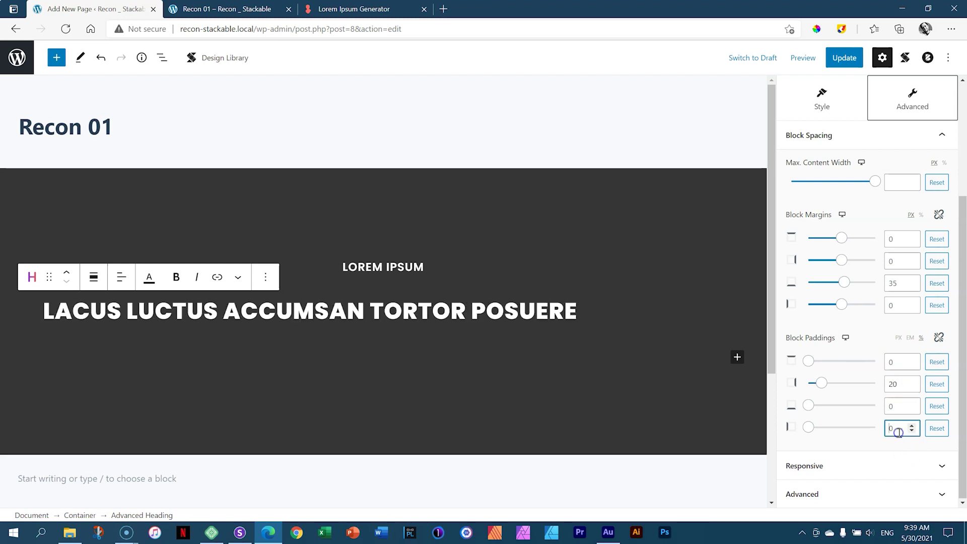
text(20)
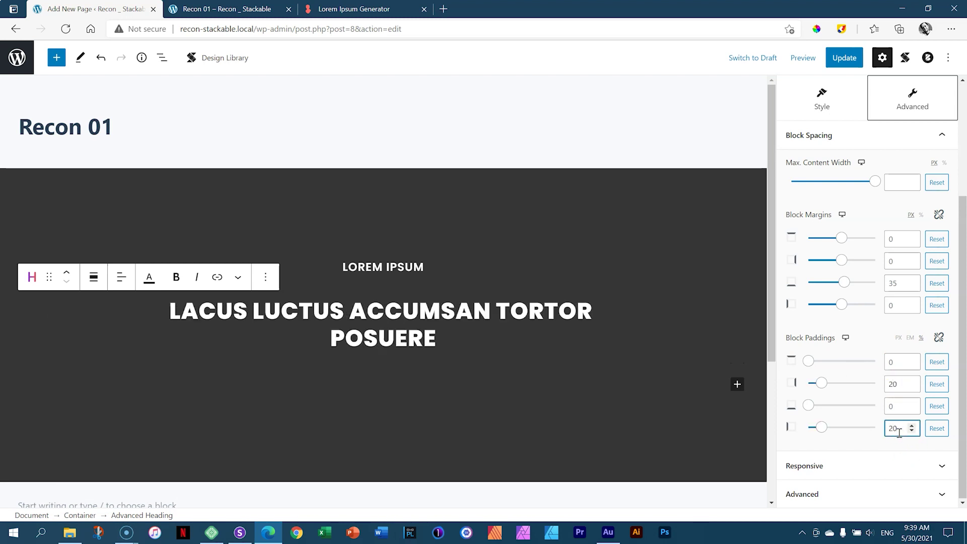
Step: Try right and left block paddings of 30% on the second heading
click(892, 384)
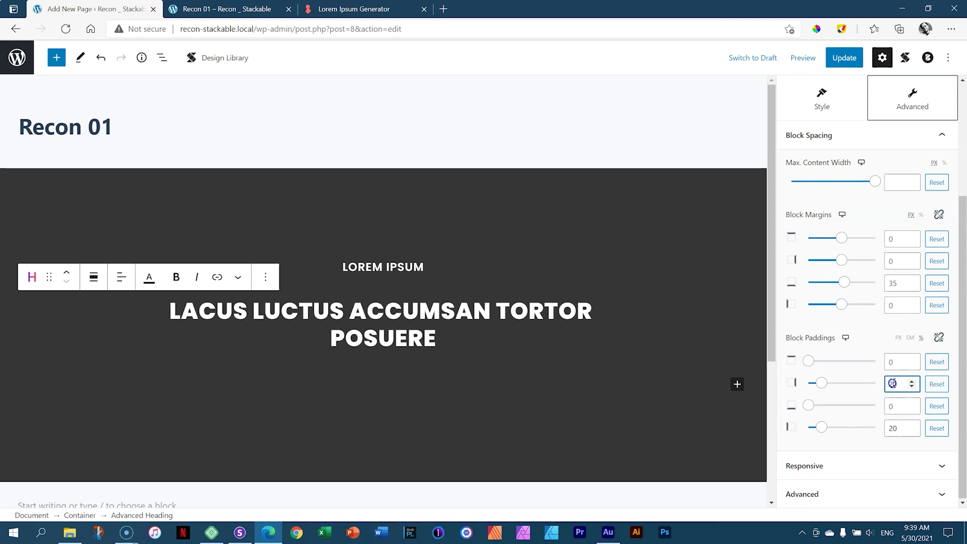
text(30)
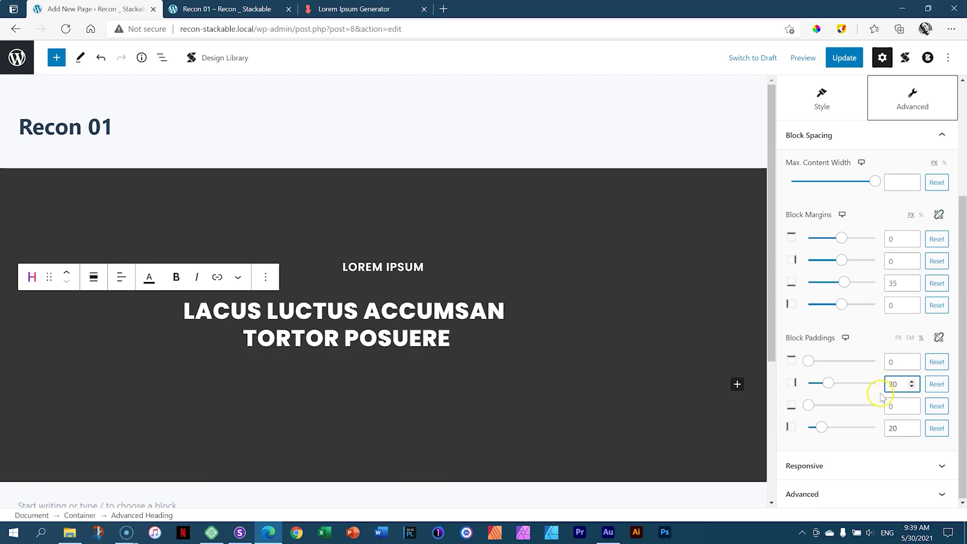
double_click(892, 426)
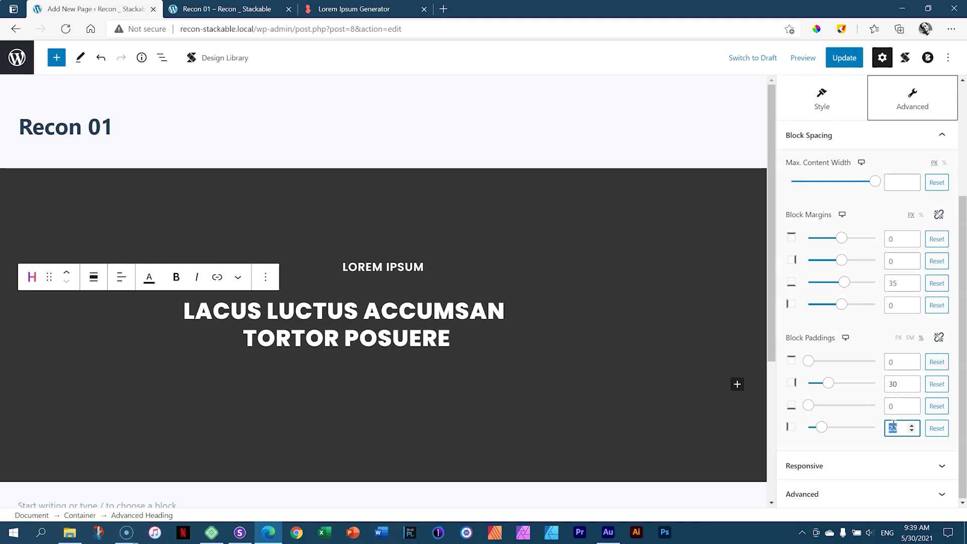
text(30)
Step: Set the second heading's right and left block paddings to 25%
double_click(891, 385)
text(25)
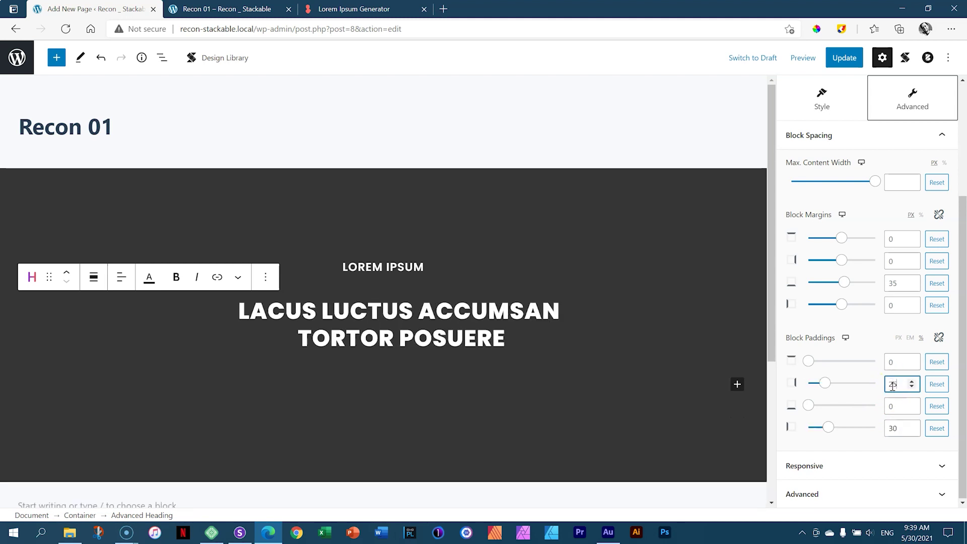
double_click(892, 428)
text(25)
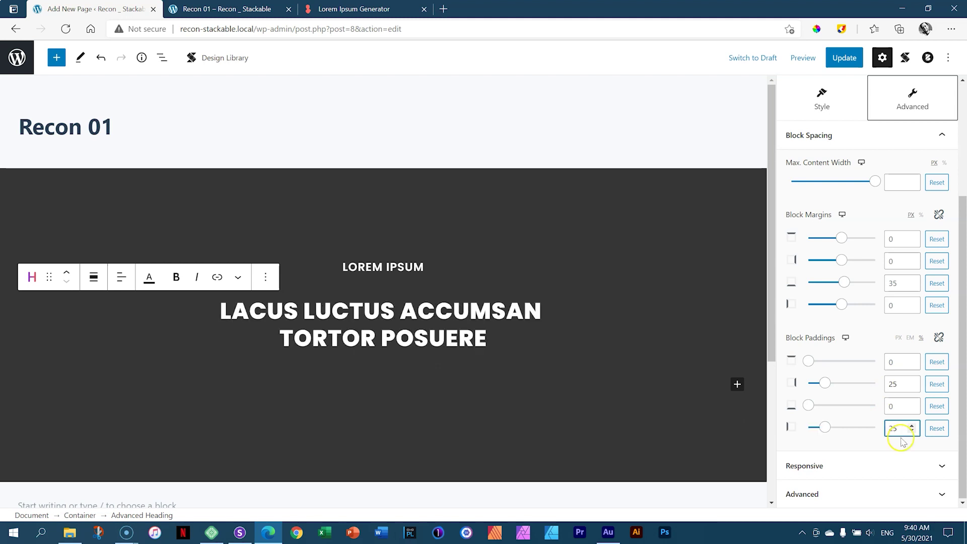
click(876, 446)
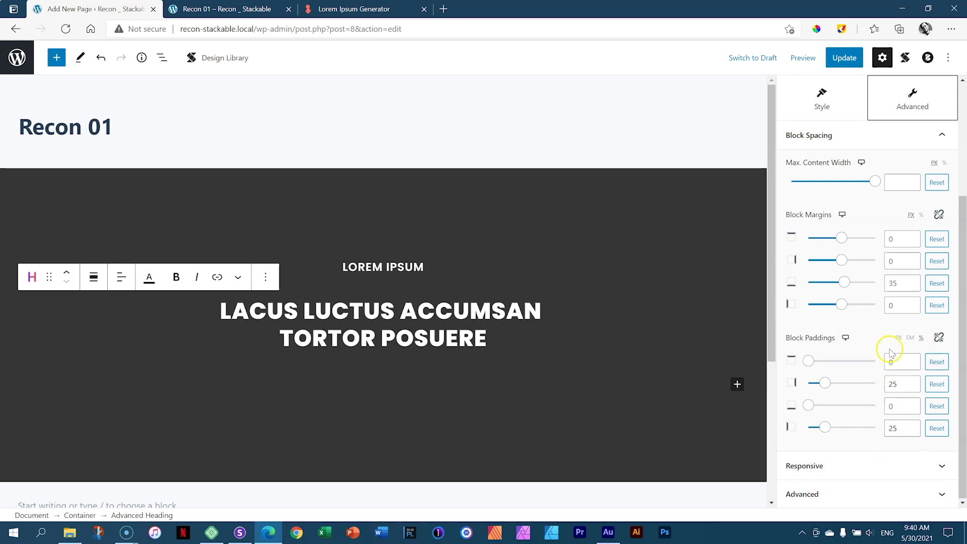
Step: Reset the second heading's right and left block paddings and set its maximum content width to 50%
click(932, 385)
click(938, 428)
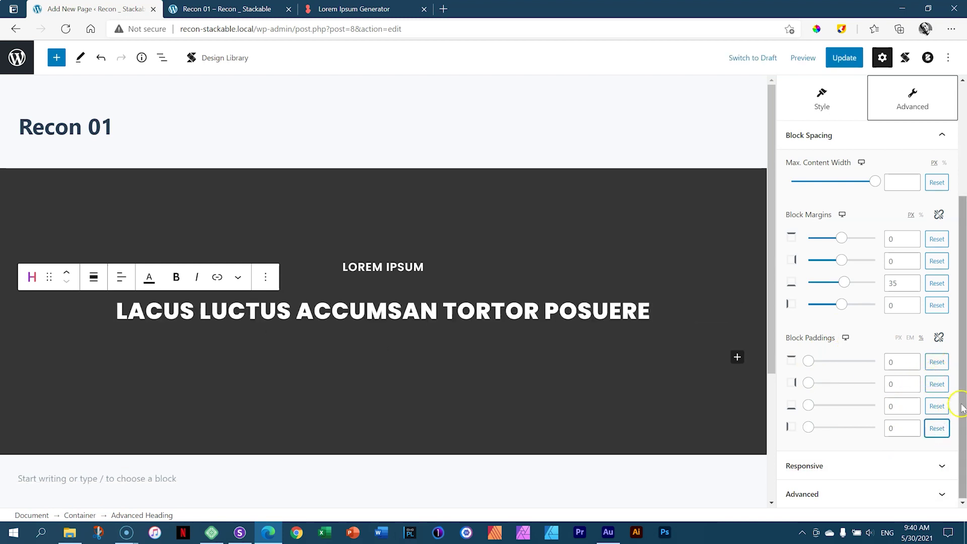
scroll(951, 403, up, 2)
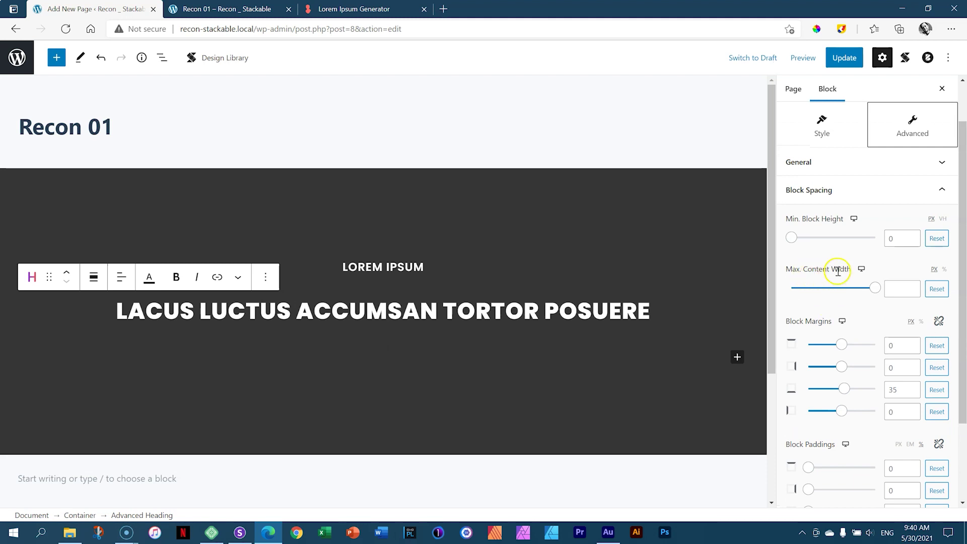
click(947, 272)
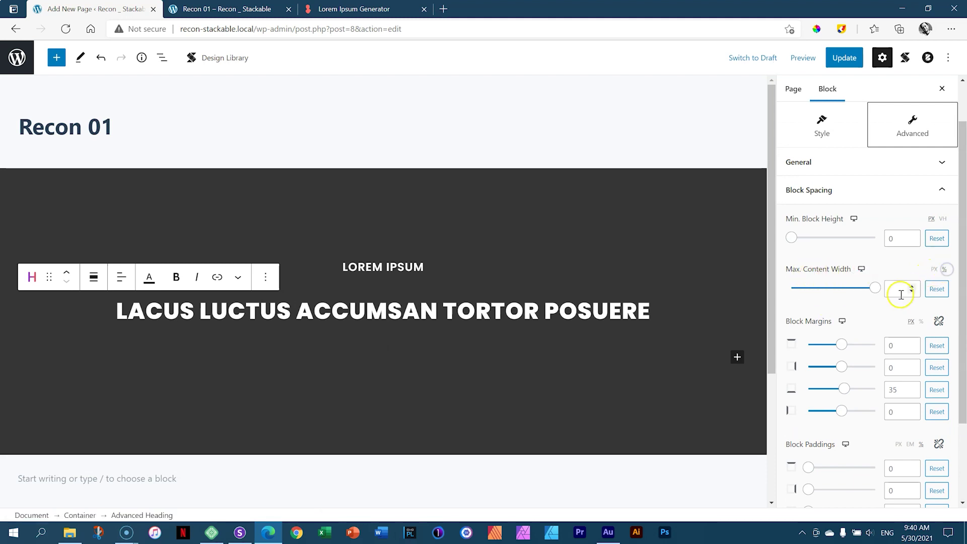
click(900, 286)
text(50)
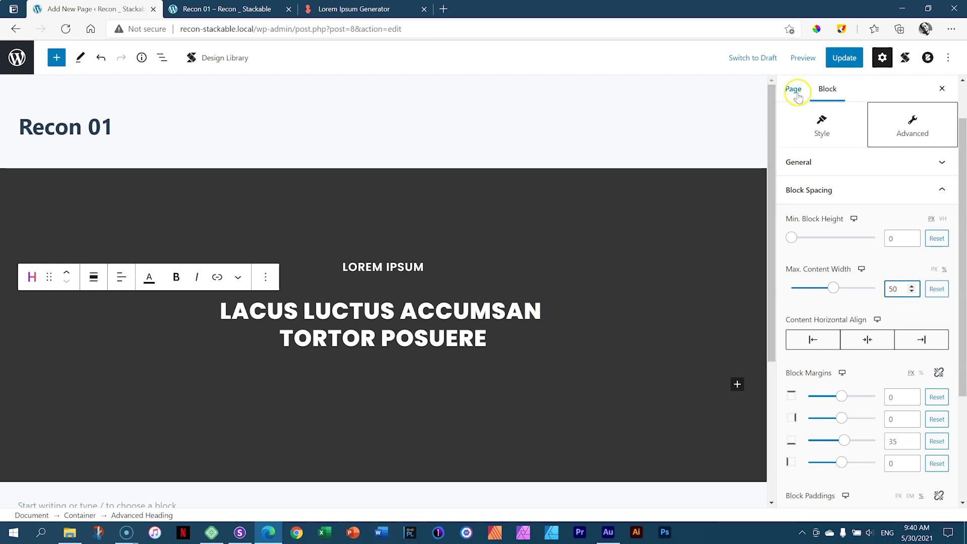
Step: Update the page, reload the Recon 01 preview to check the hero section, and return to the editor
click(846, 61)
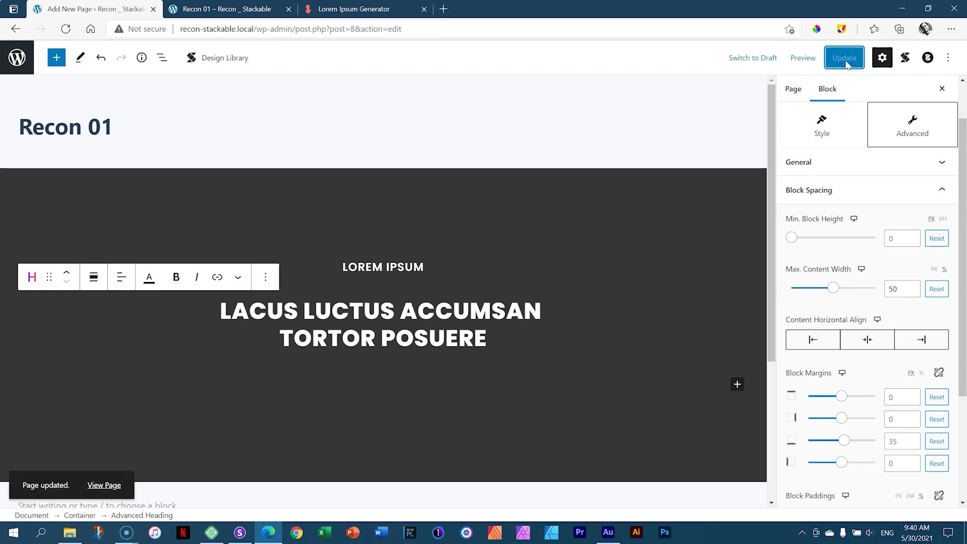
click(227, 9)
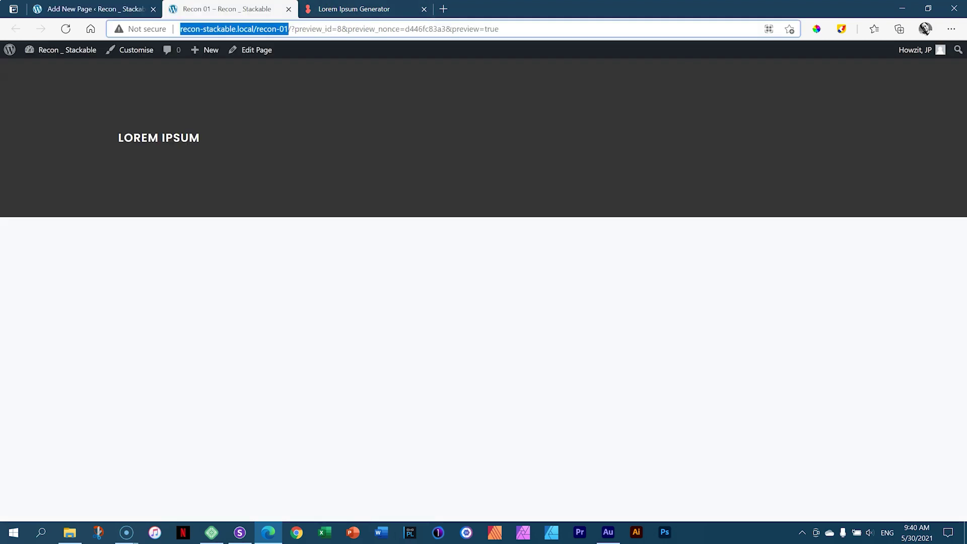
click(65, 29)
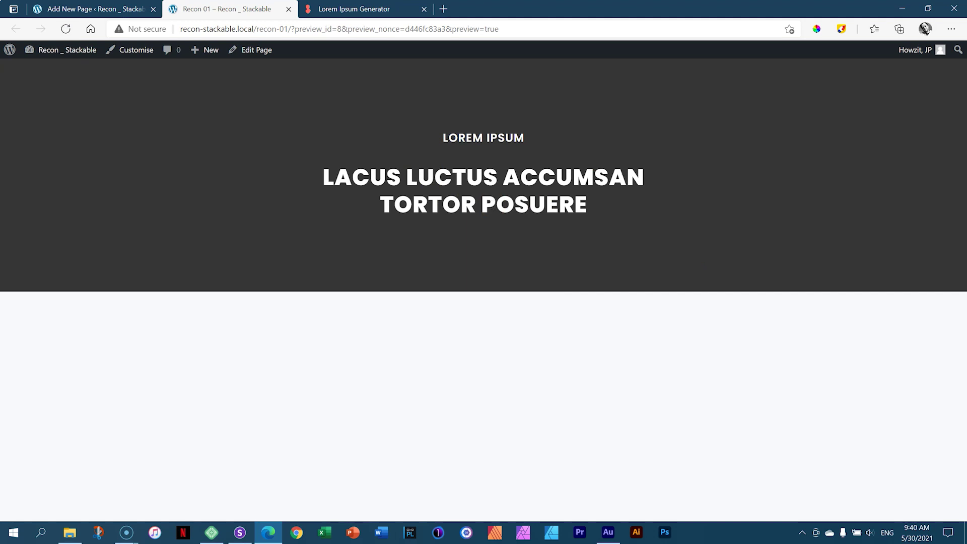
click(90, 8)
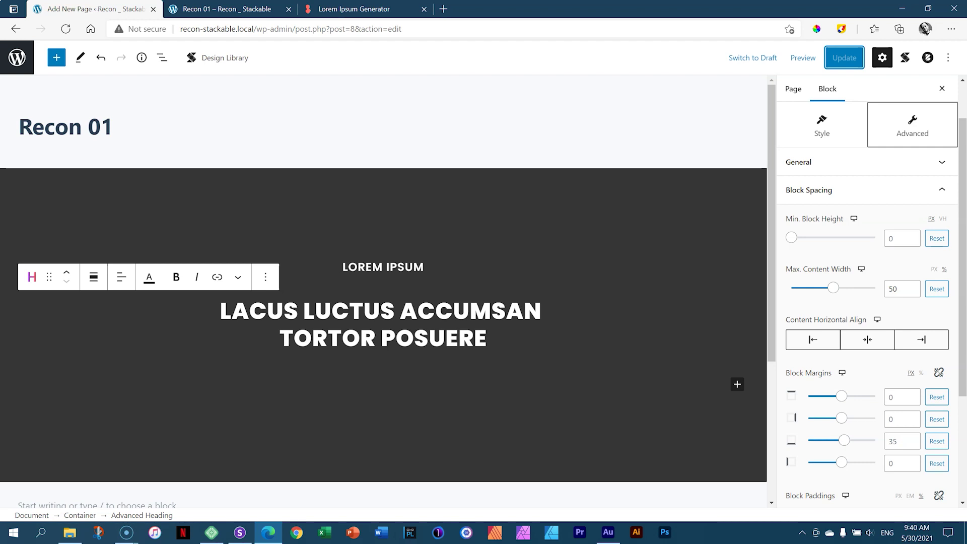
Step: Insert a Stackable Button block below the second heading inside the dark container
click(372, 340)
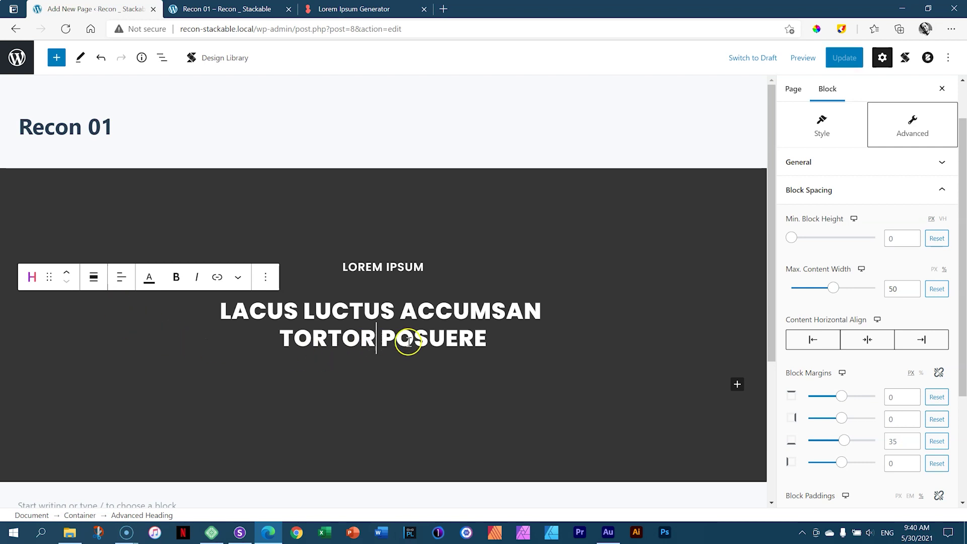
scroll(856, 223, up, 1)
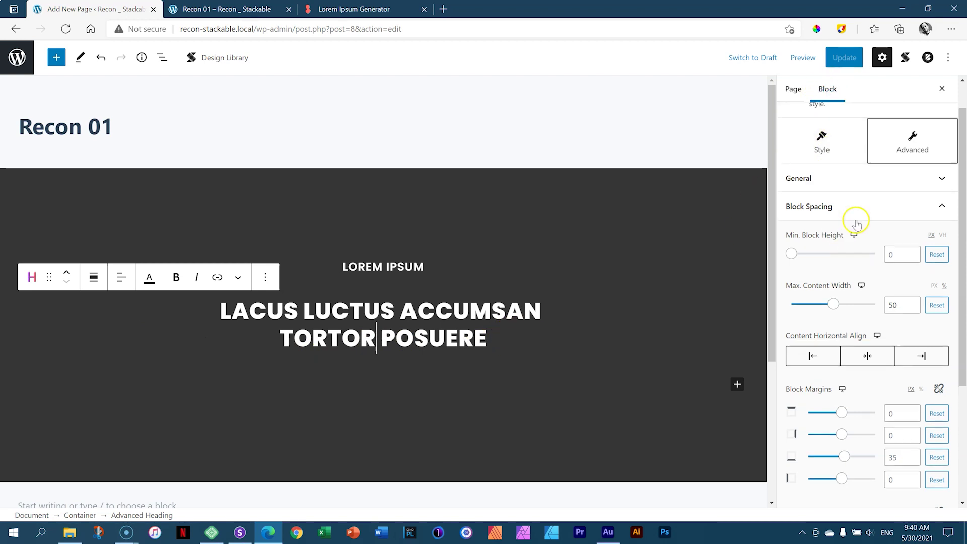
scroll(856, 223, up, 2)
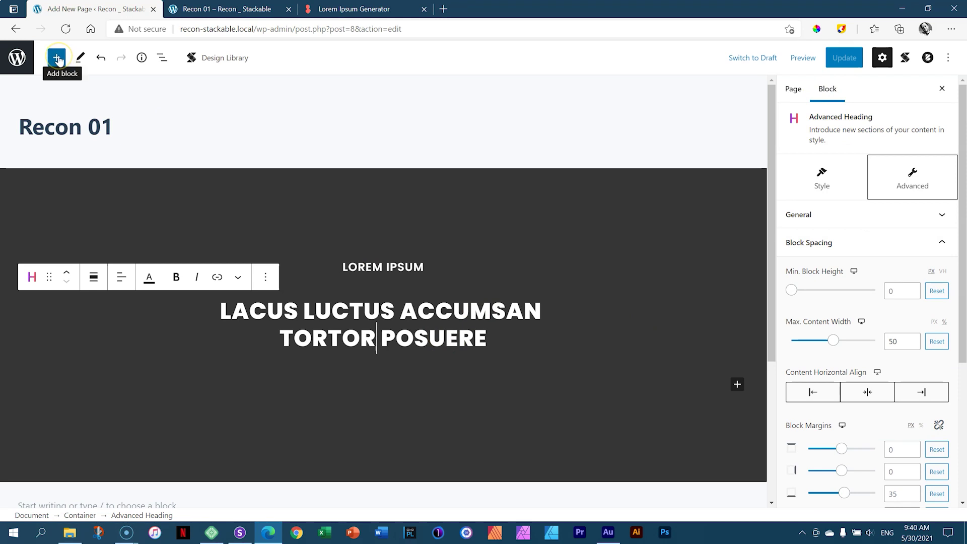
click(58, 59)
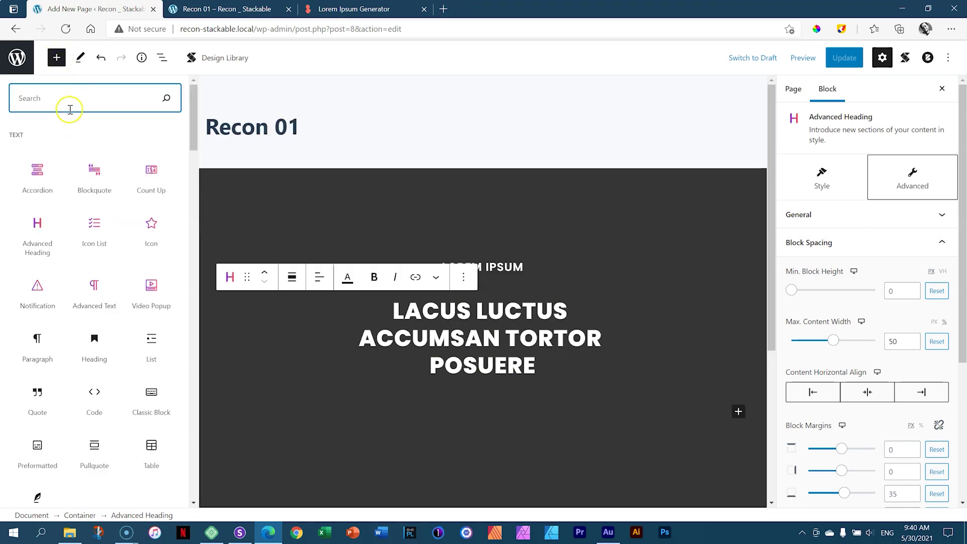
text(but)
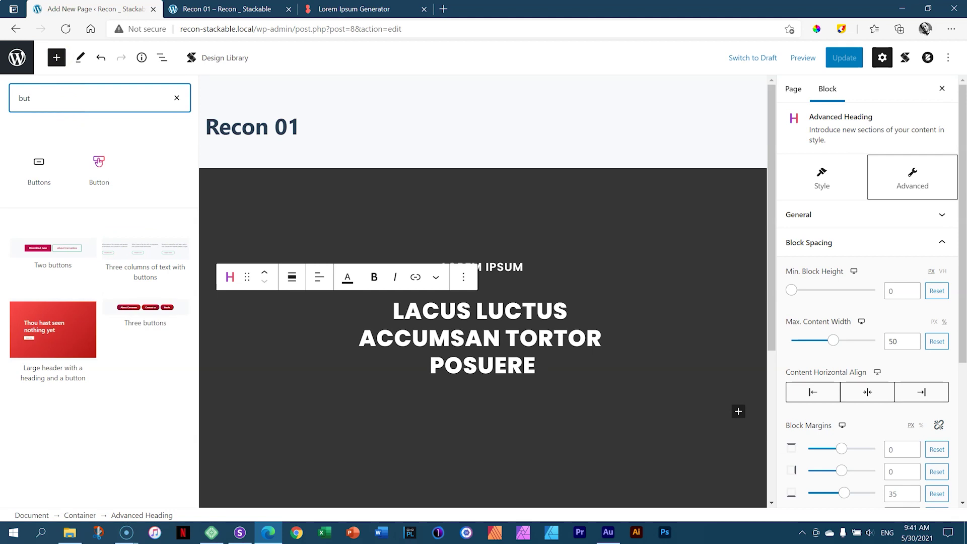
mouse_move(30, 171)
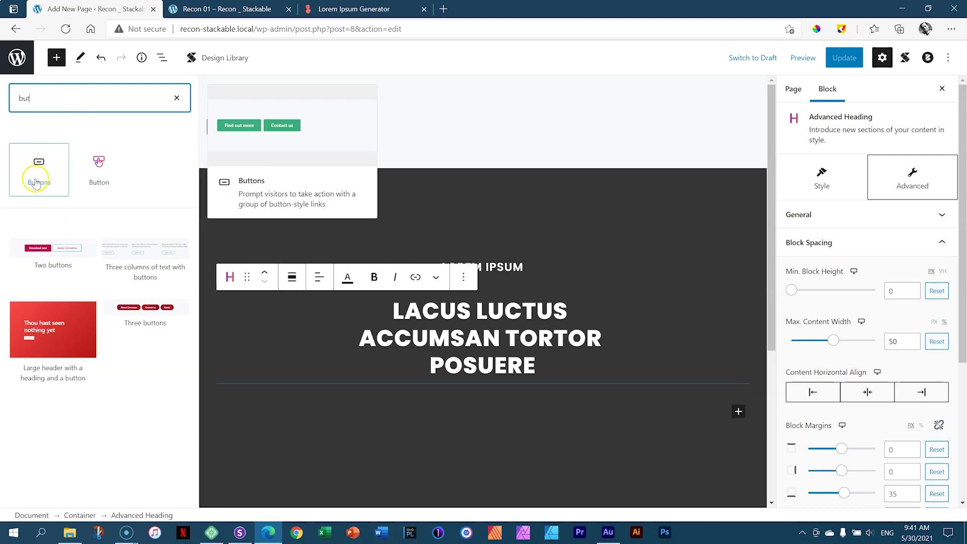
mouse_move(98, 174)
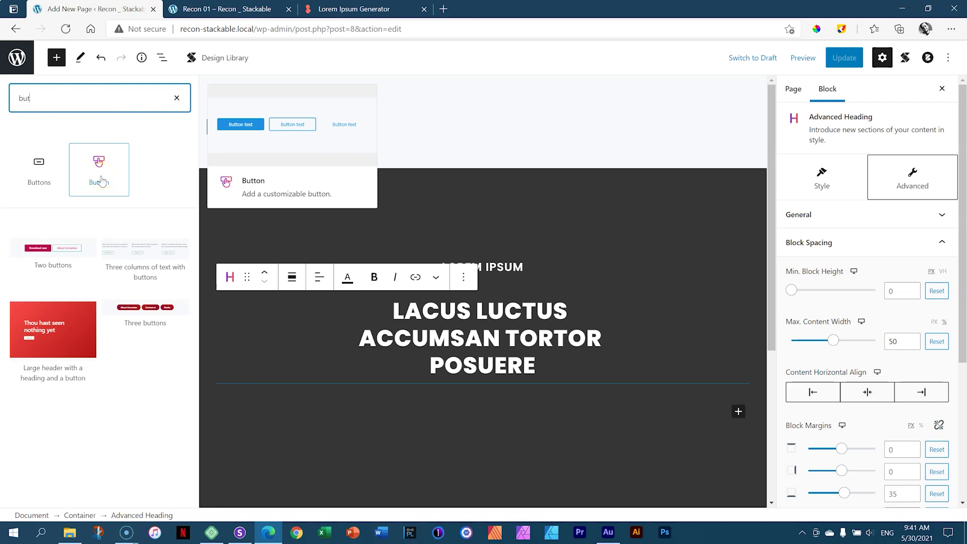
click(101, 180)
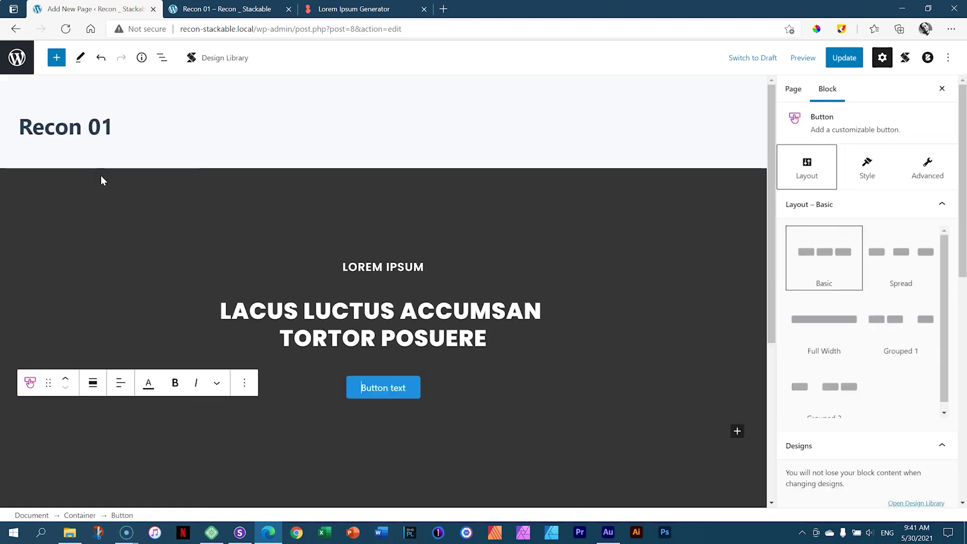
Step: Replace the new button's placeholder label with VIEW MORE
click(384, 385)
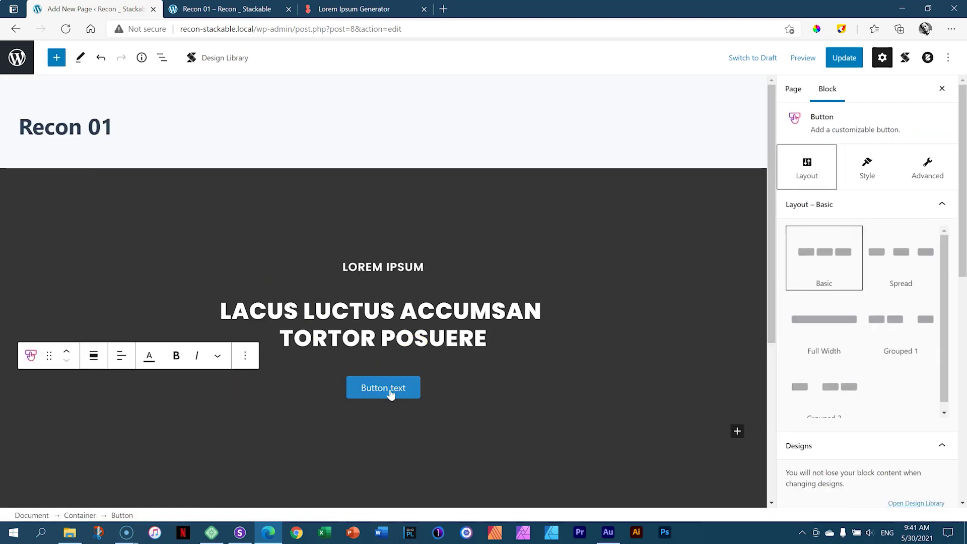
click(390, 394)
double_click(375, 392)
click(375, 390)
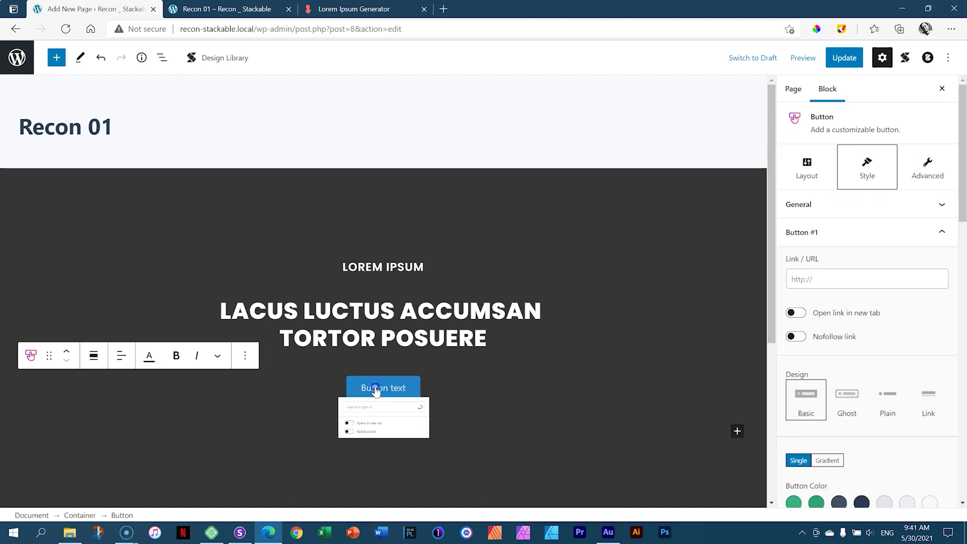
triple_click(375, 391)
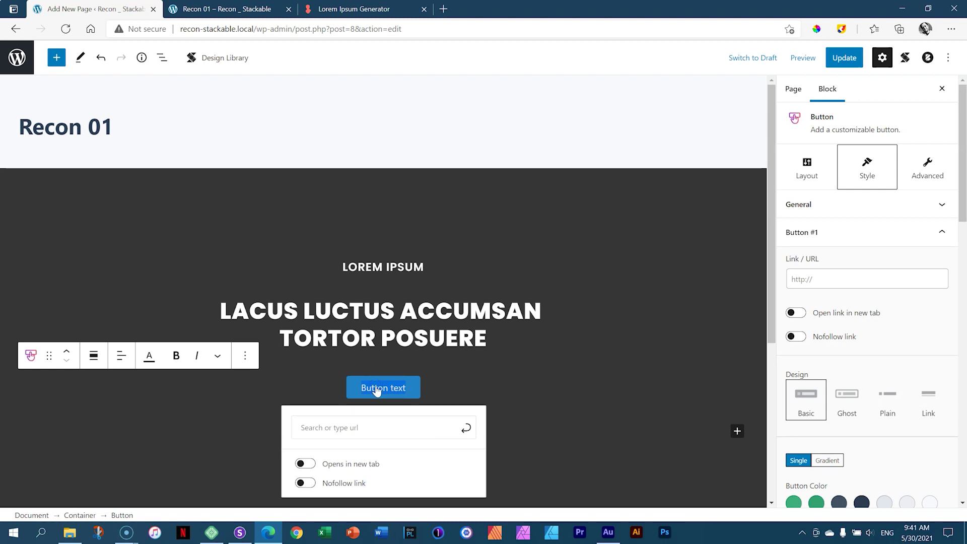
text(VIE)
text(ORE)
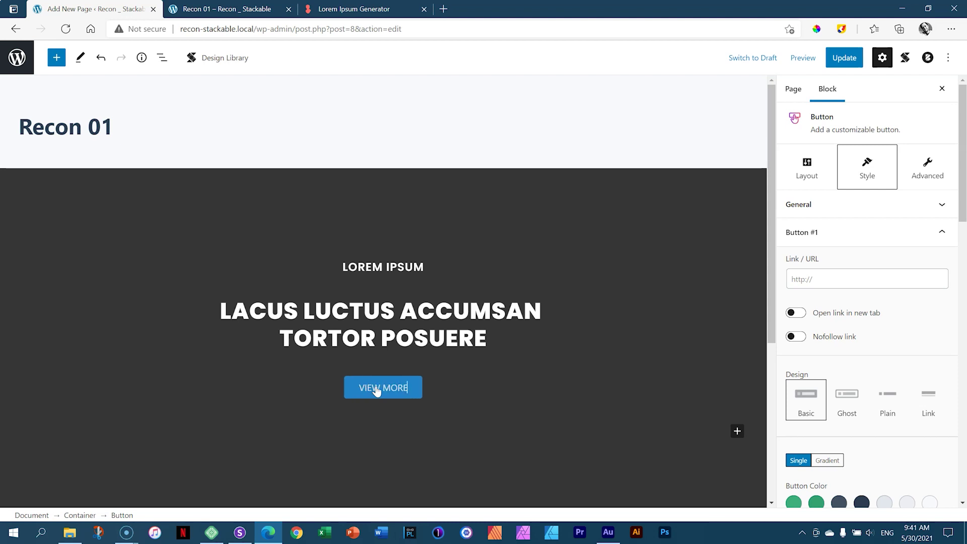
click(382, 392)
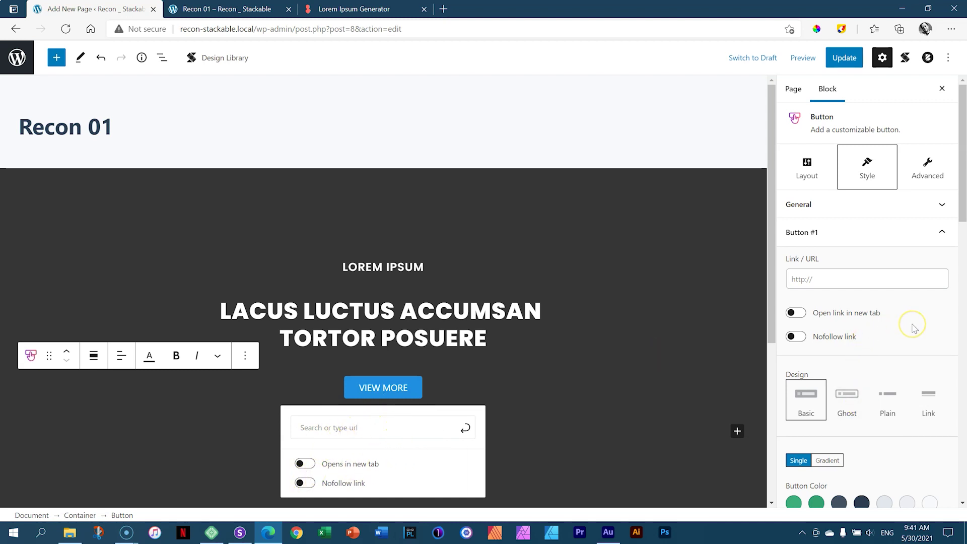
Step: Examine the layouts and ready-made designs available for the Button block
click(807, 168)
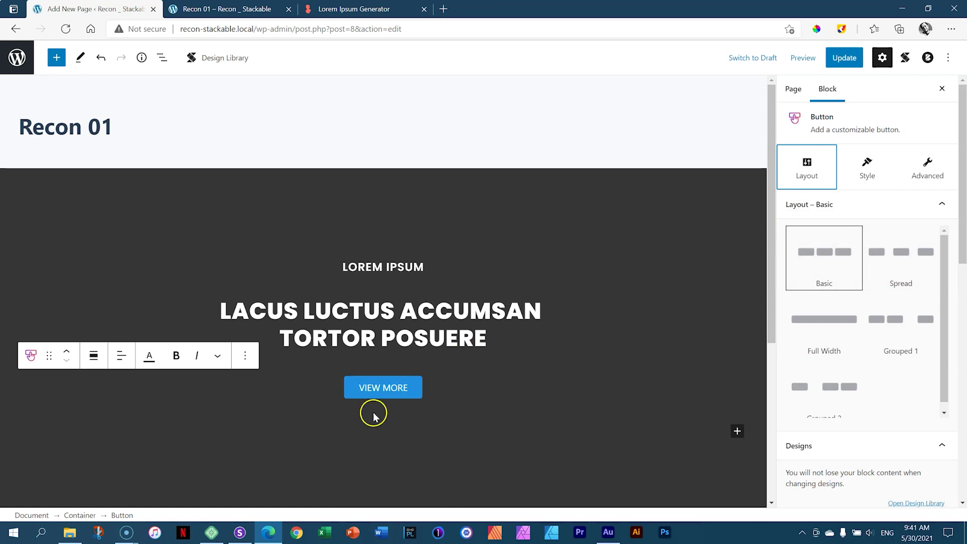
scroll(959, 214, down, 2)
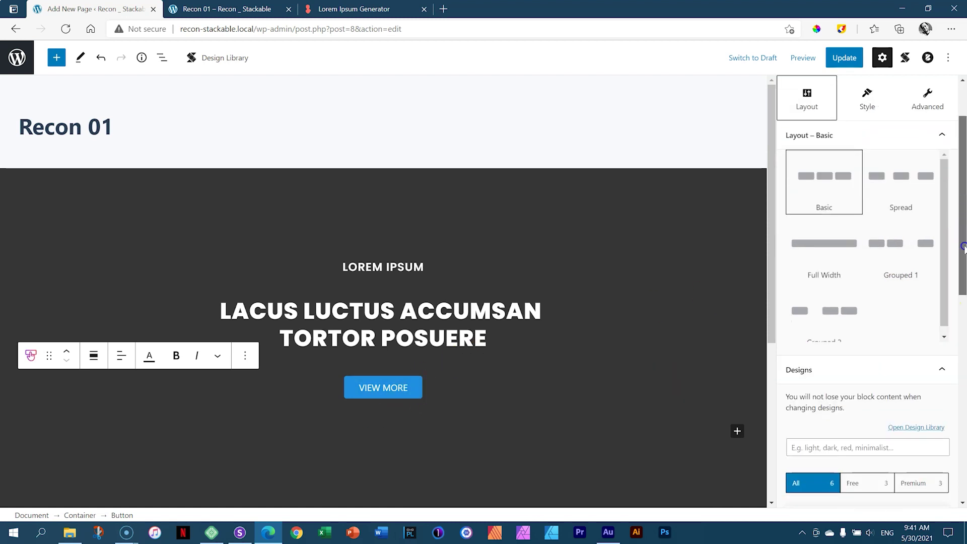
scroll(956, 212, up, 2)
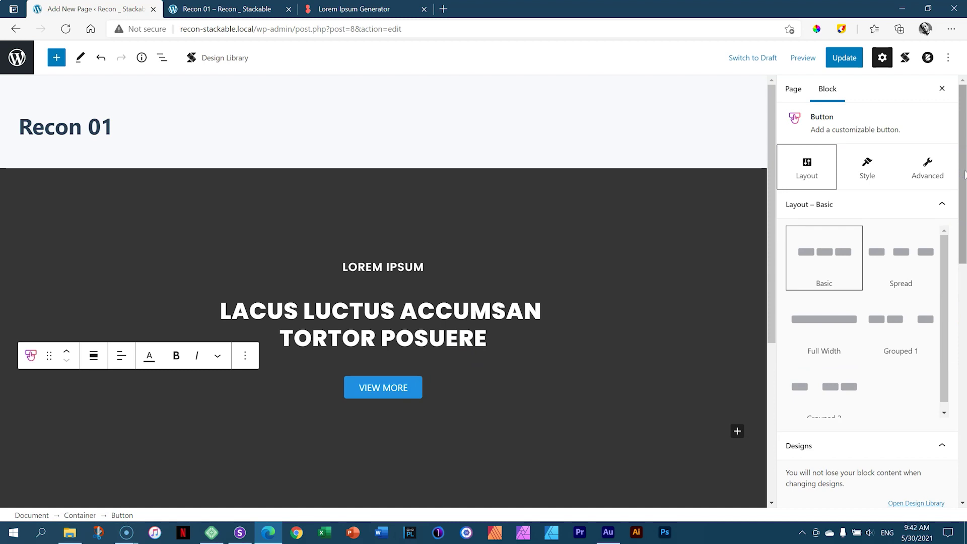
scroll(964, 174, down, 4)
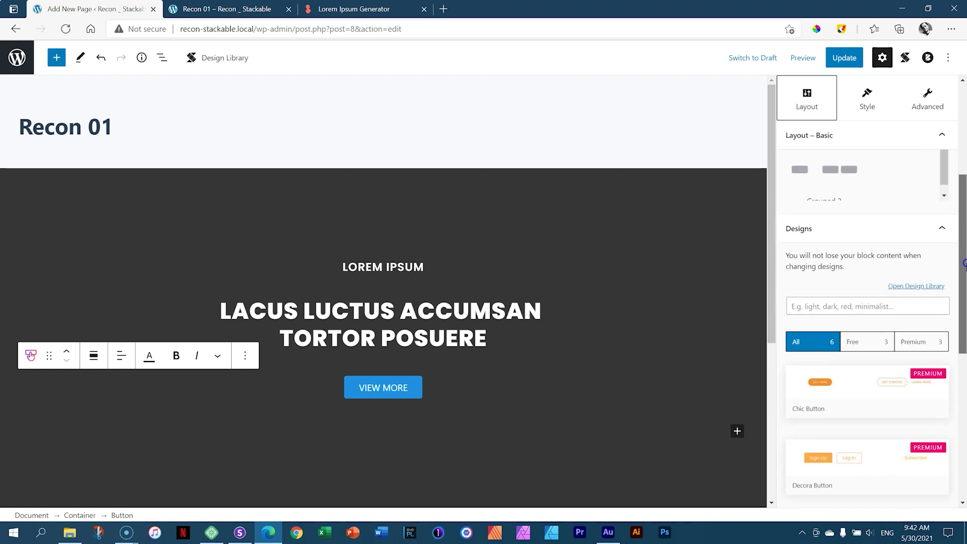
scroll(963, 266, down, 7)
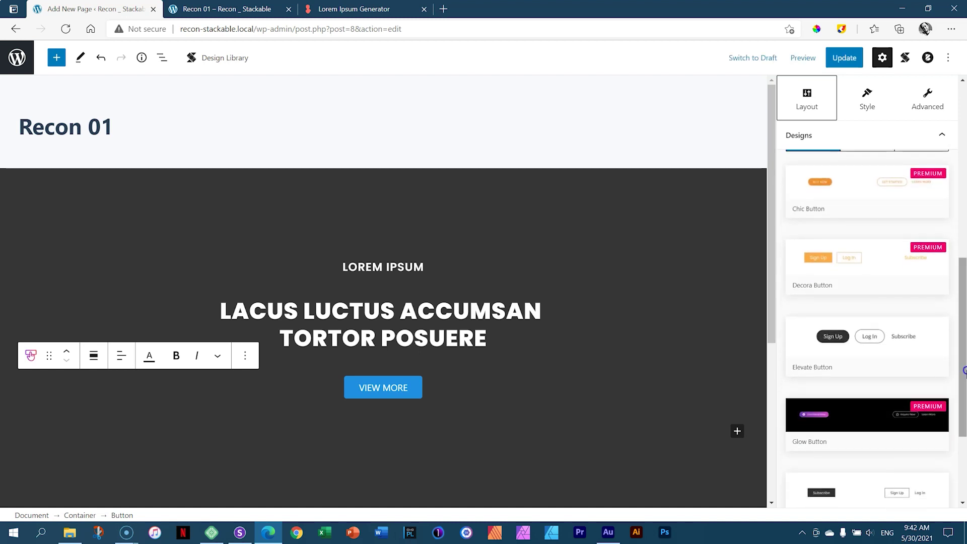
scroll(888, 344, down, 2)
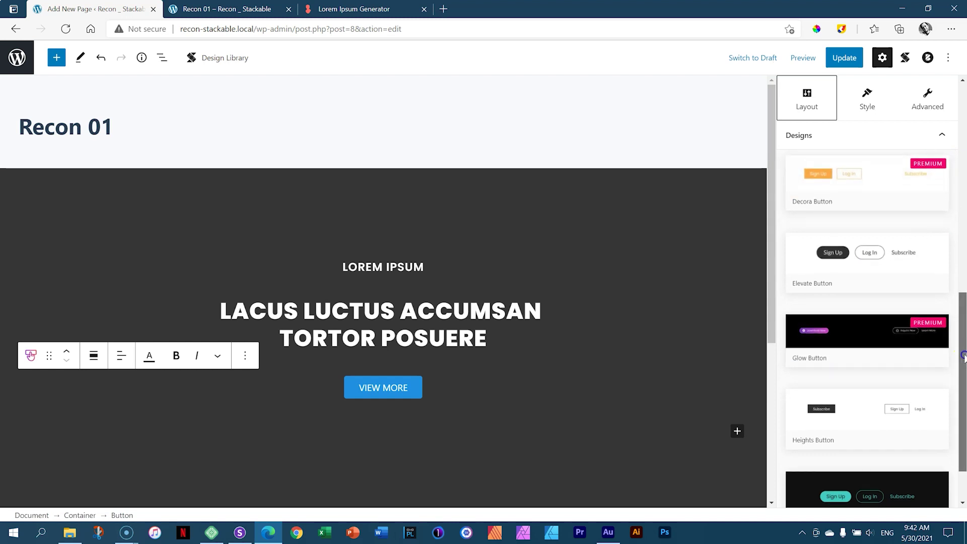
scroll(963, 379, down, 2)
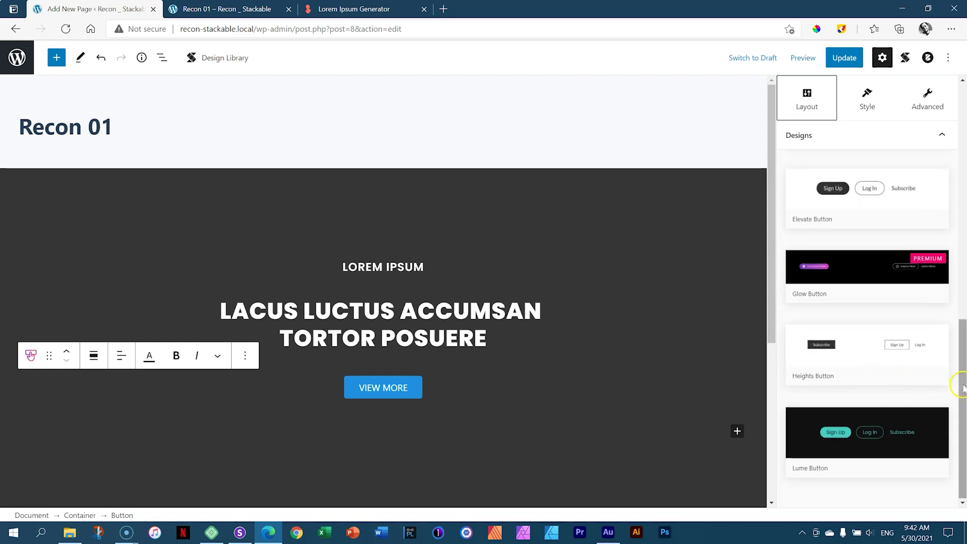
drag(963, 385, 964, 147)
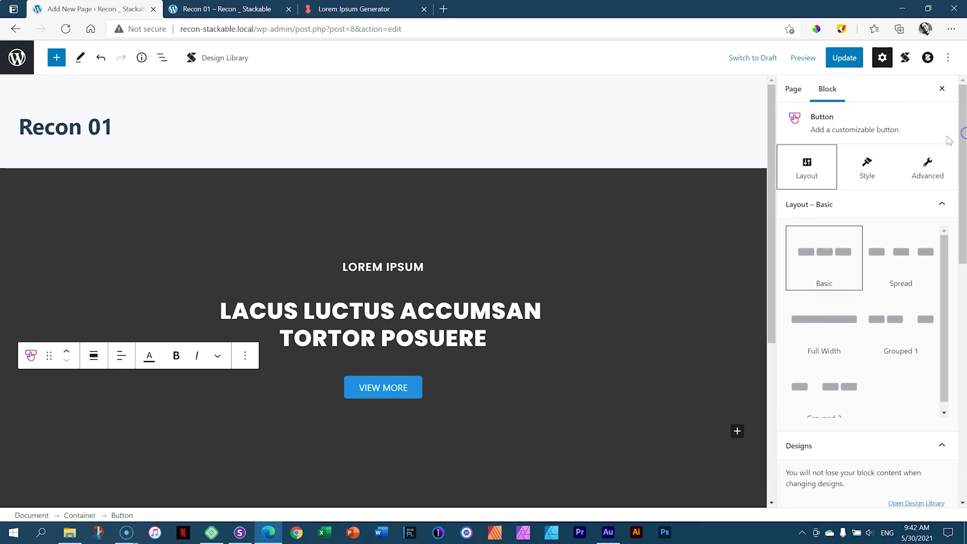
Step: Set the Button block's alignment to center in its general style settings
click(862, 174)
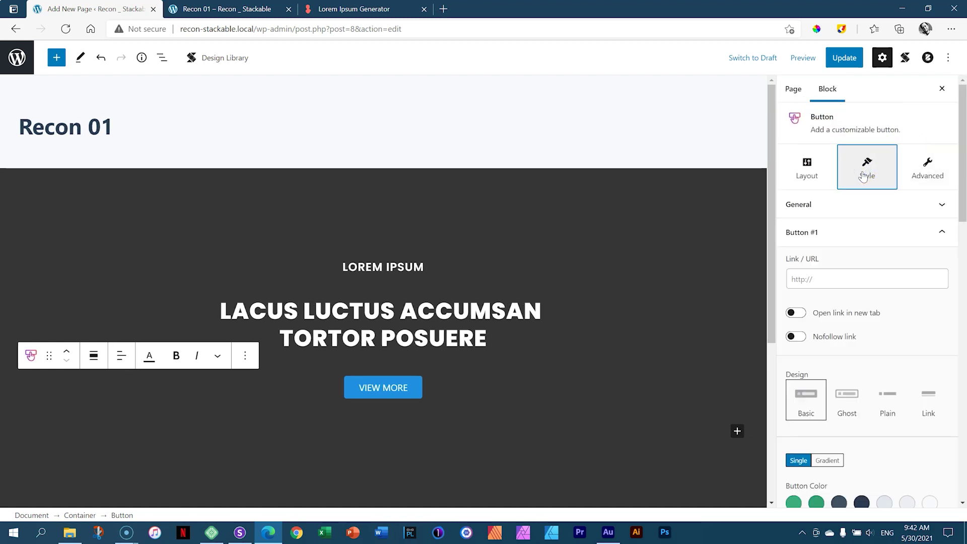
click(833, 210)
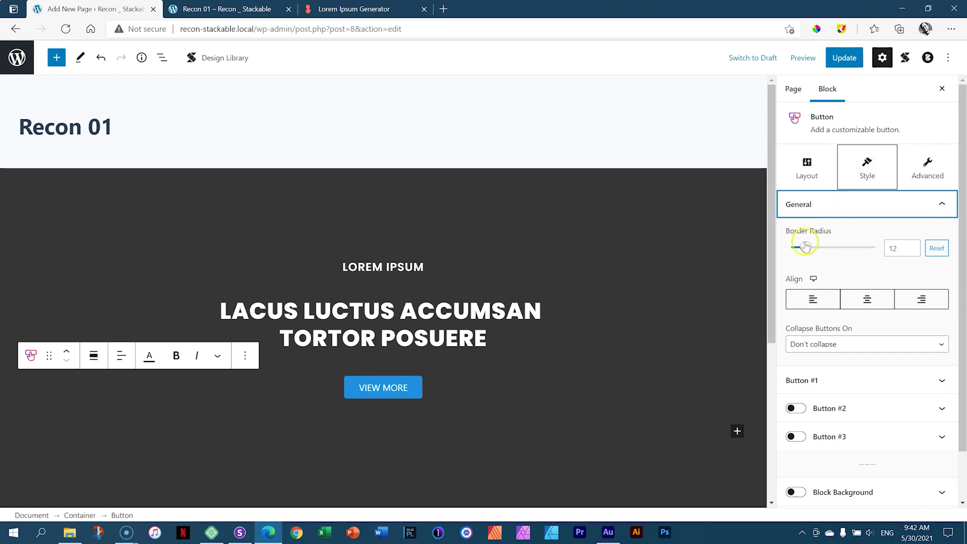
click(811, 308)
click(865, 303)
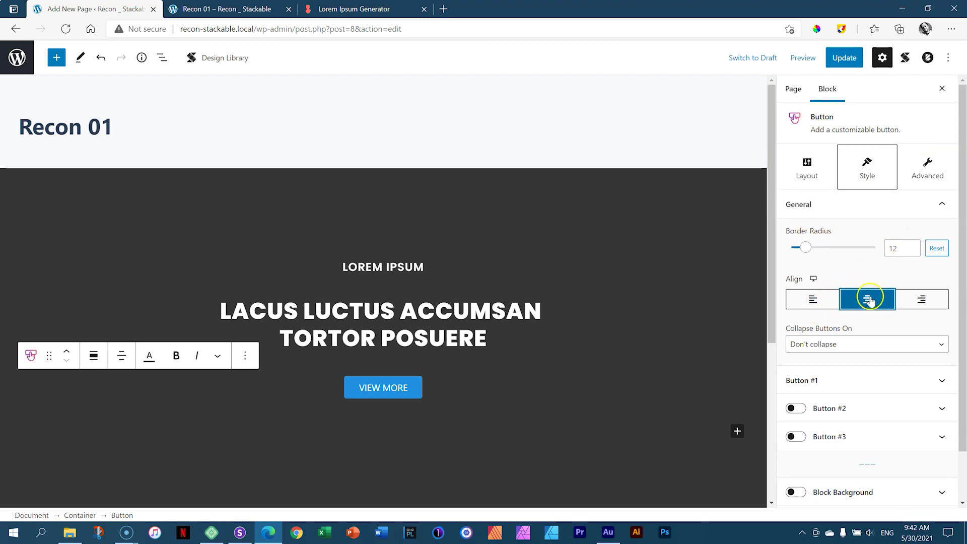
mouse_move(963, 222)
mouse_down()
mouse_move(964, 262)
mouse_move(963, 211)
mouse_up()
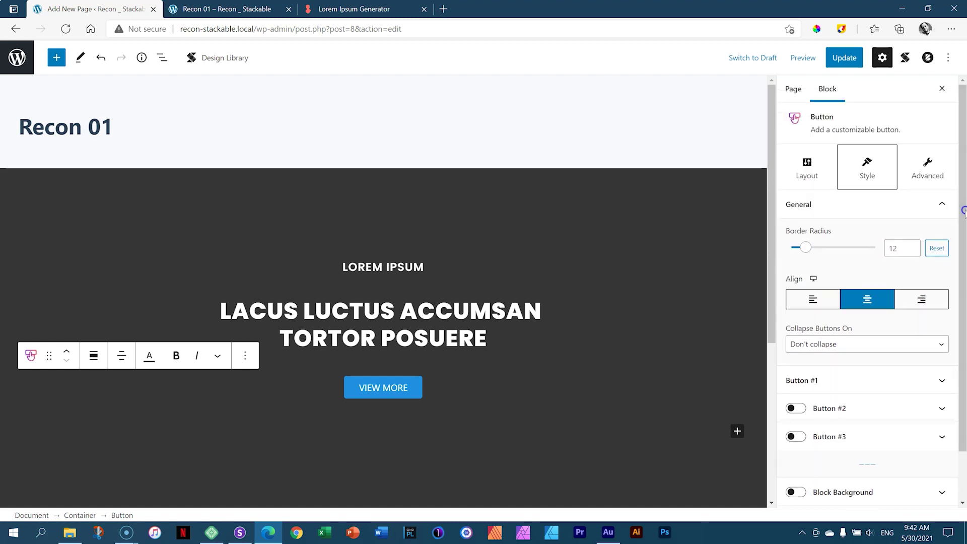
click(823, 206)
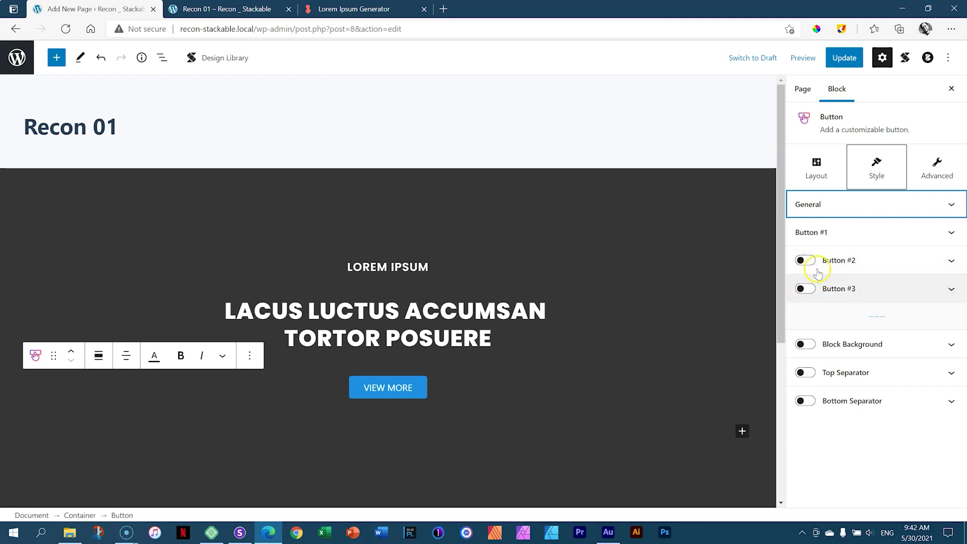
click(824, 232)
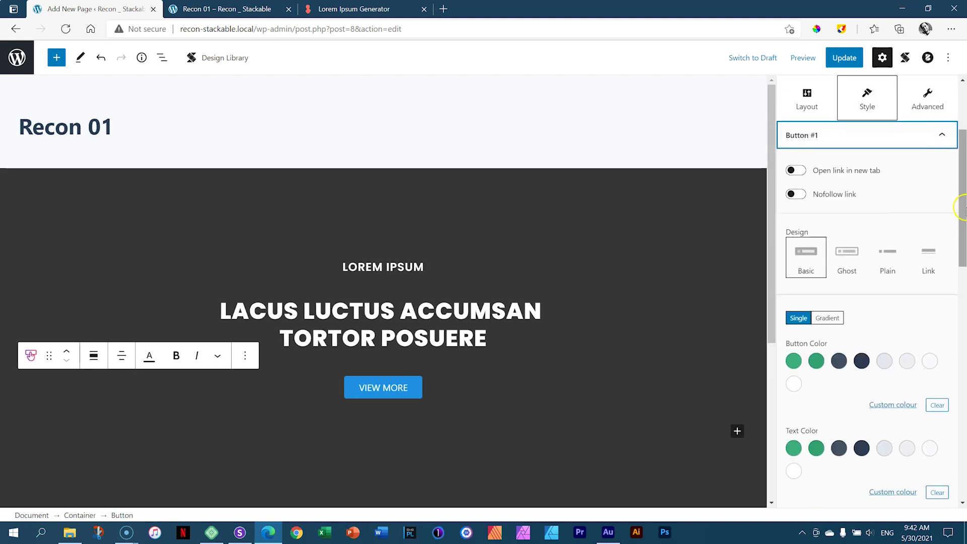
scroll(959, 206, up, 2)
click(816, 262)
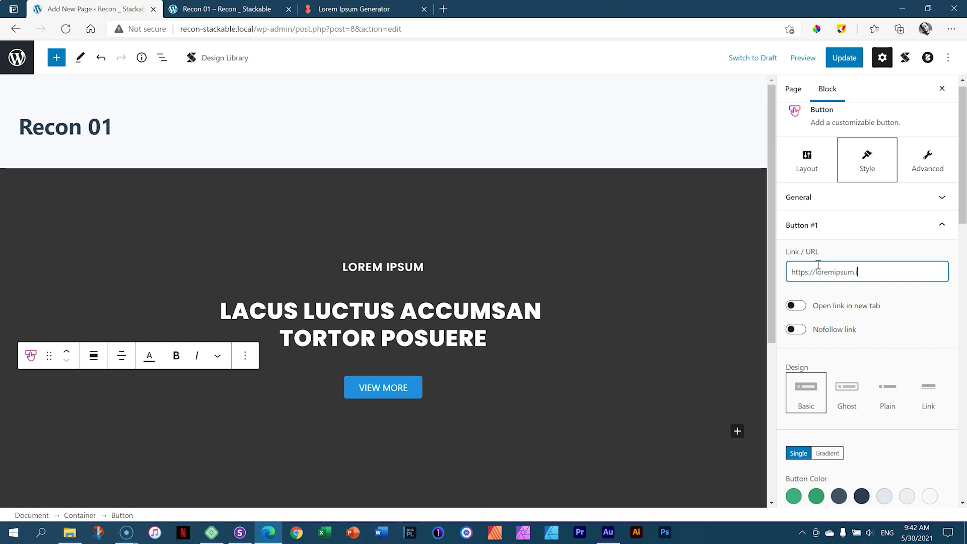
click(803, 306)
Step: Set the VIEW MORE button's color to white and its text color to the custom value #363636
scroll(946, 201, down, 2)
drag(963, 222, 963, 265)
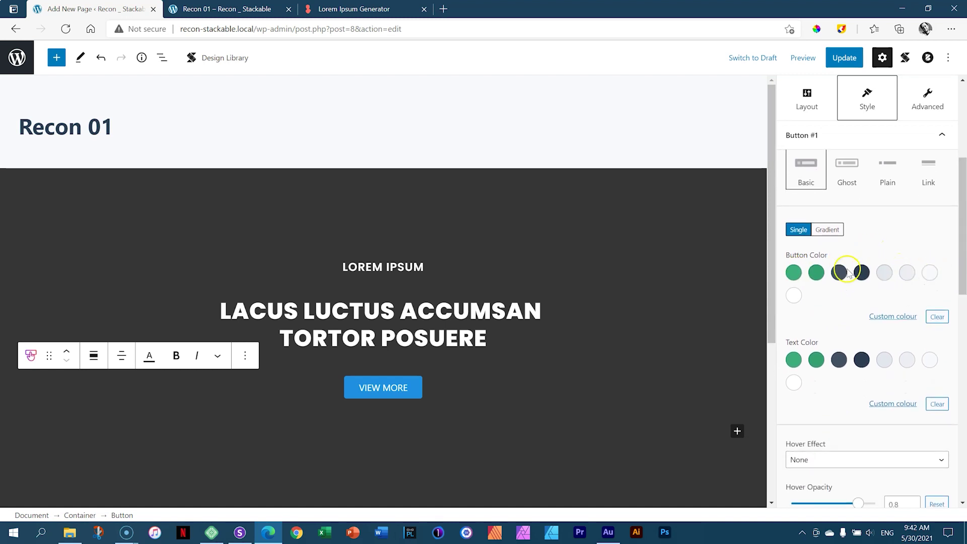
click(793, 295)
scroll(962, 264, down, 2)
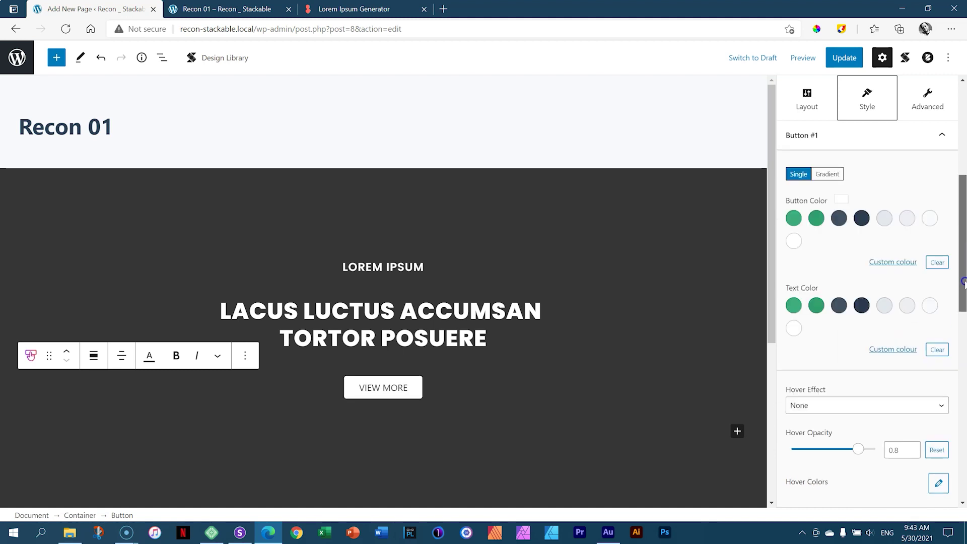
click(888, 322)
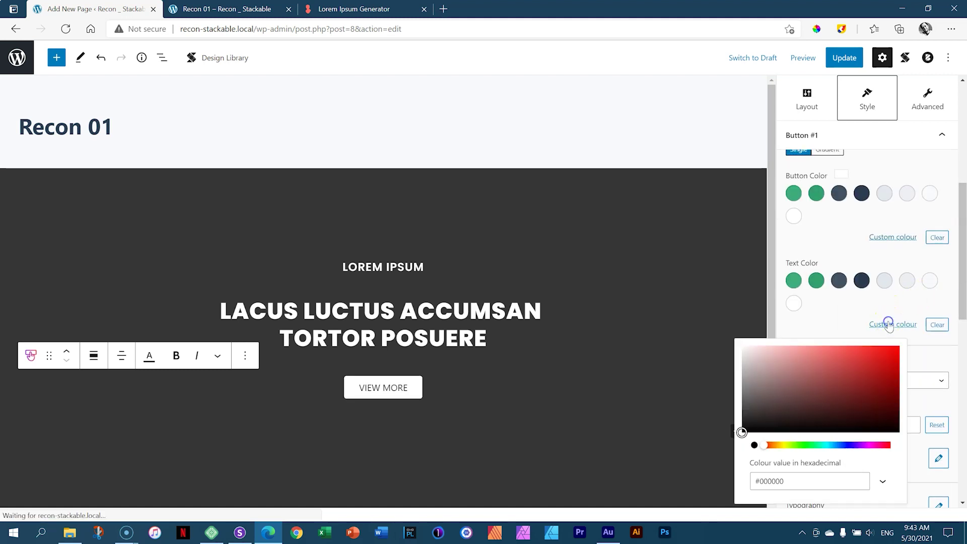
double_click(776, 480)
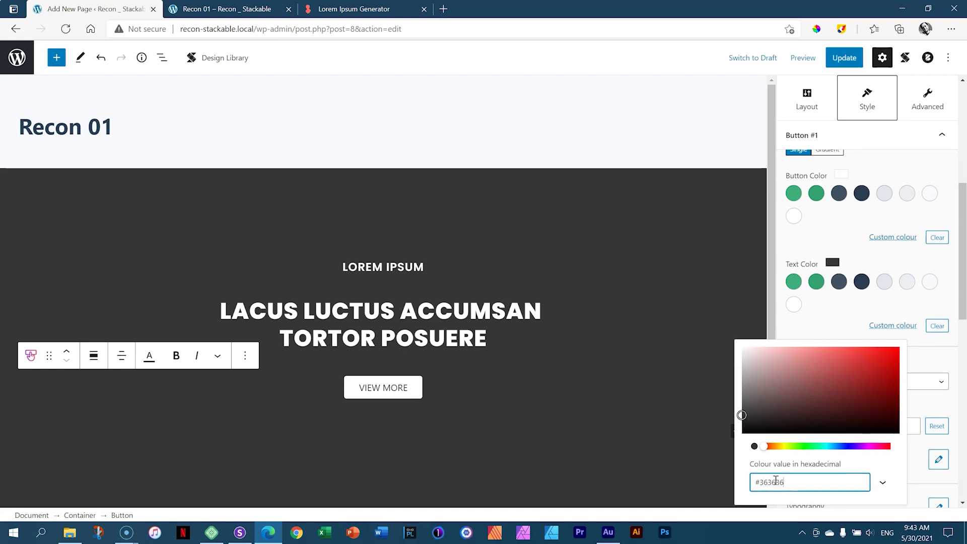
click(940, 300)
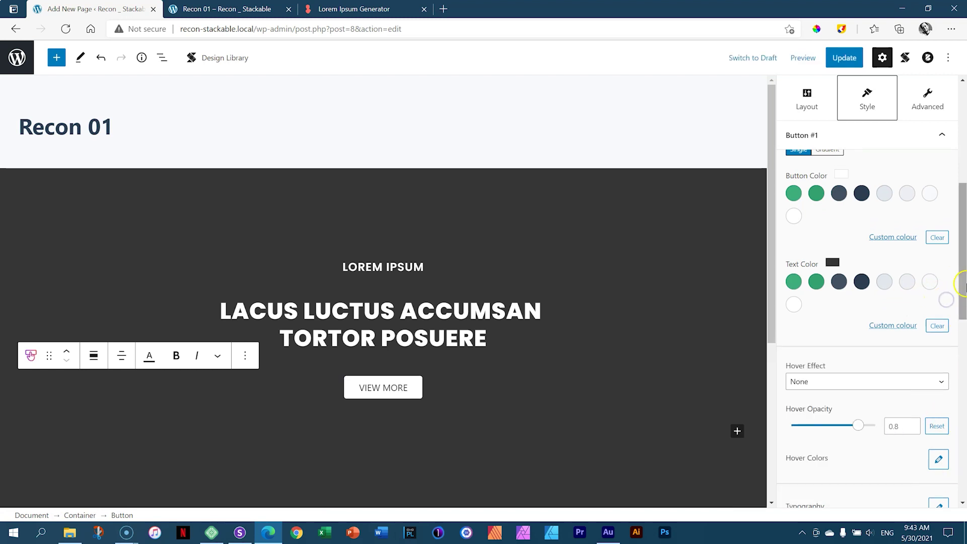
Step: Apply the Lift & Scale hover effect to the button and test a hover opacity of 0.5 before returning it to 0.8
scroll(907, 298, down, 3)
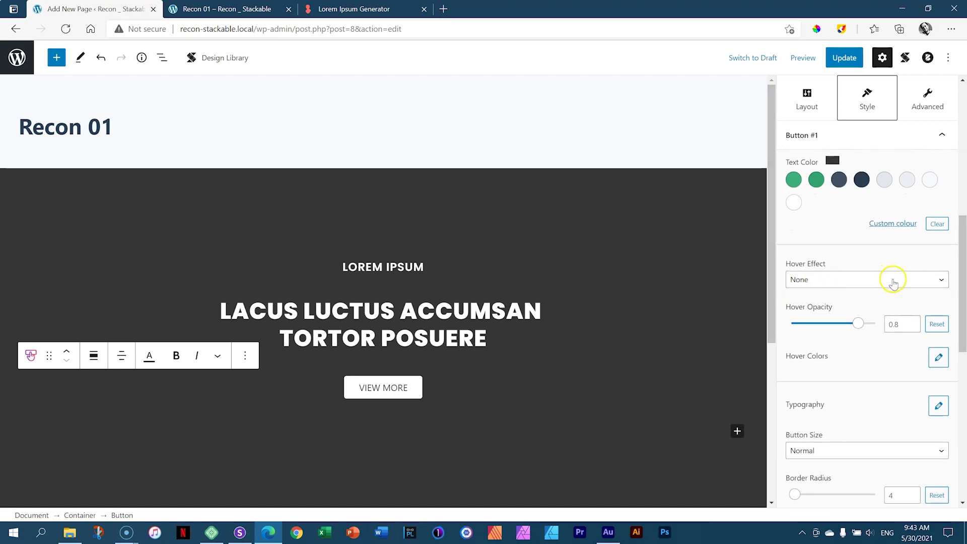
click(937, 280)
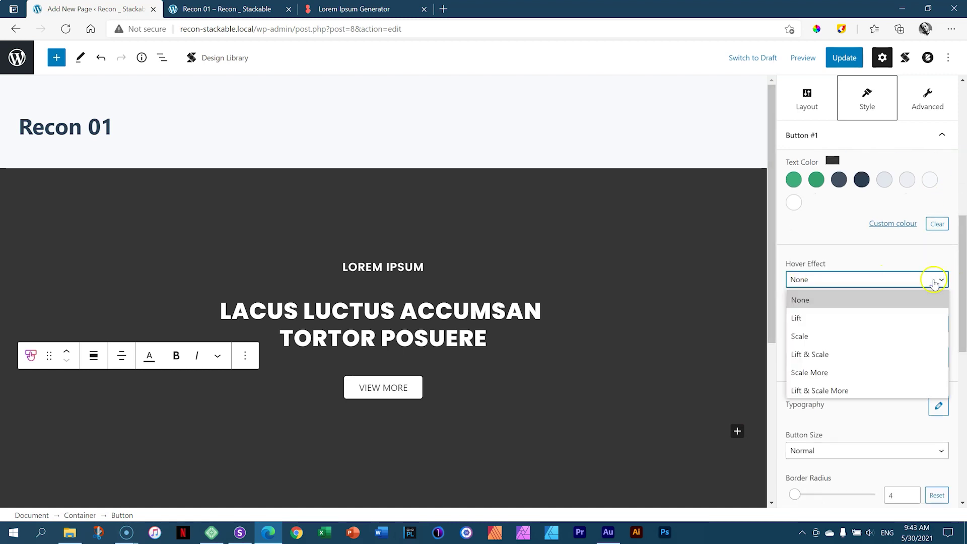
click(806, 354)
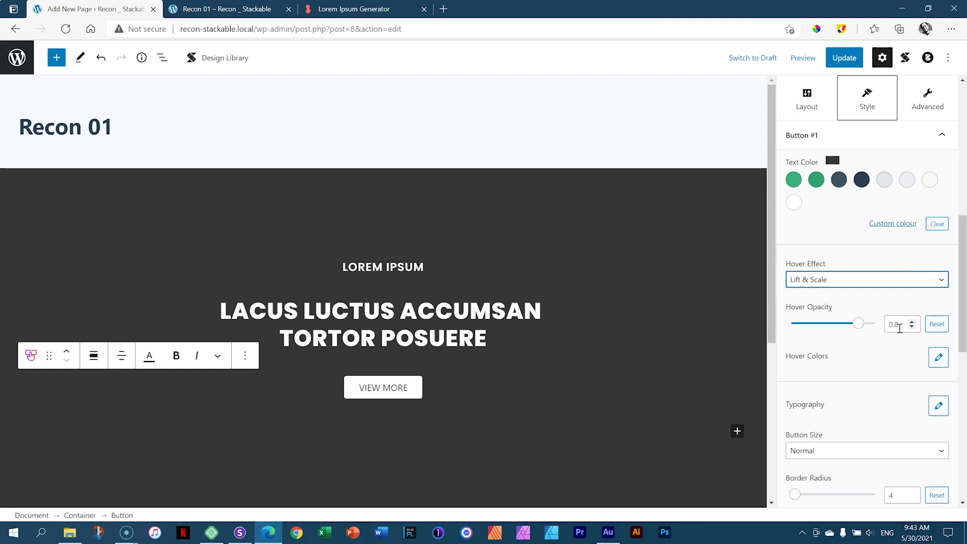
drag(858, 325, 833, 326)
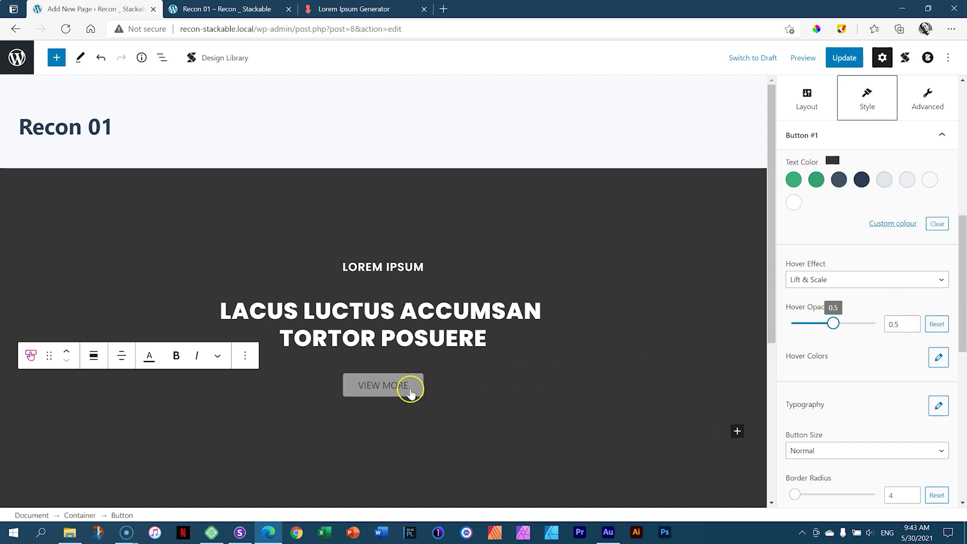
drag(833, 323, 862, 326)
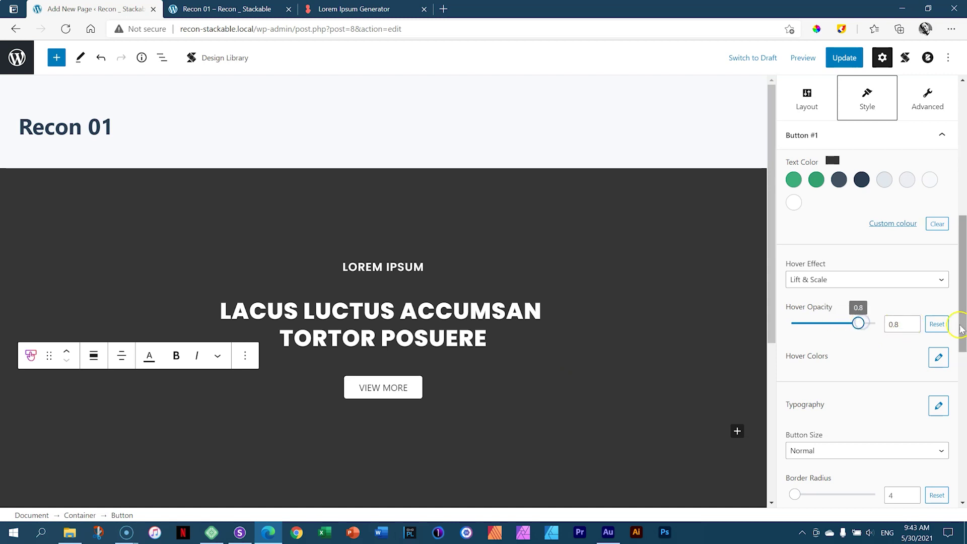
Step: Examine the hover color options available for the button's background and text
drag(961, 320, 962, 336)
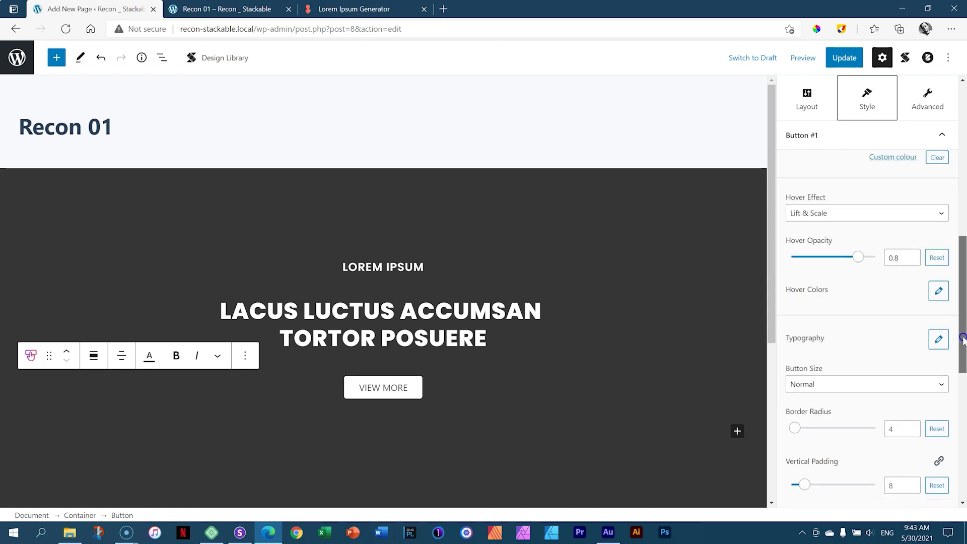
click(937, 293)
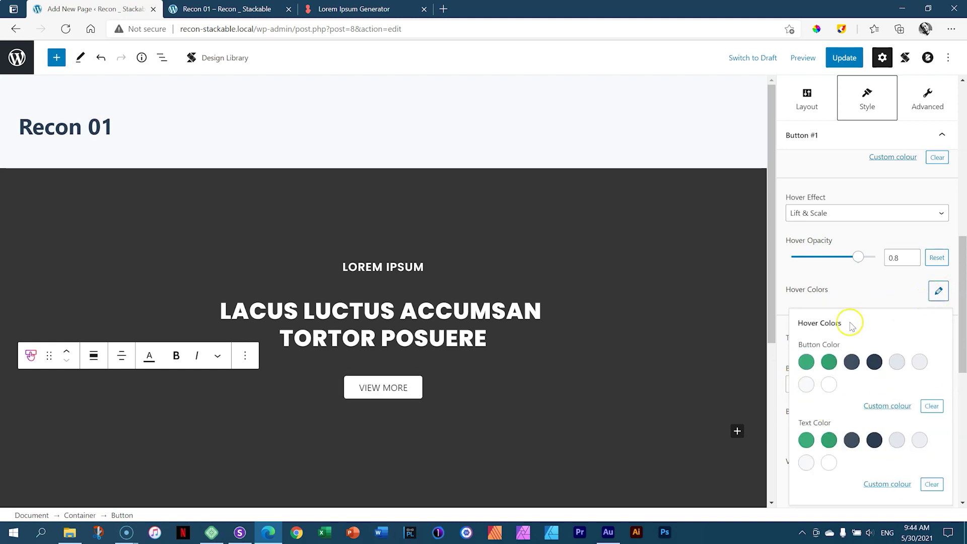
click(939, 291)
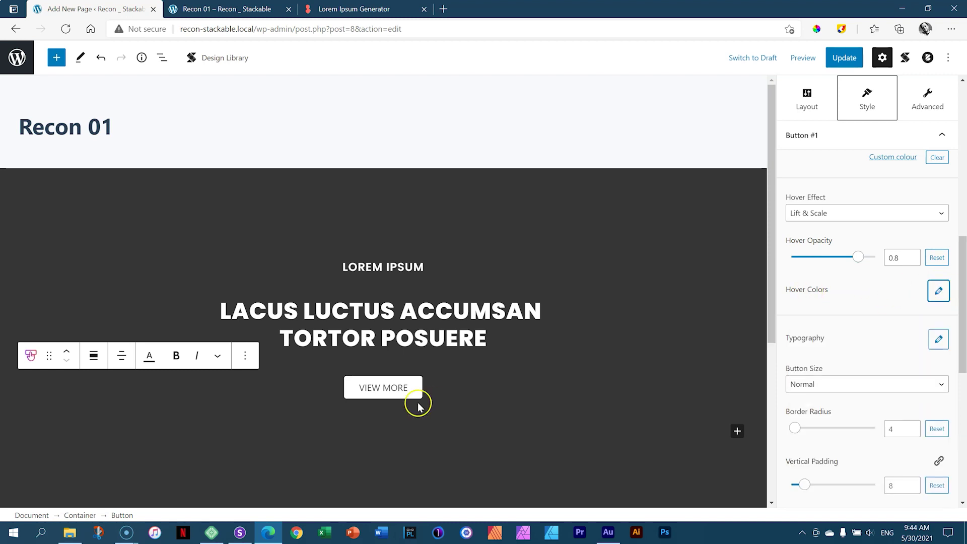
Step: Set the VIEW MORE button's font family to Poppins with a size of 16 px
drag(963, 317, 962, 353)
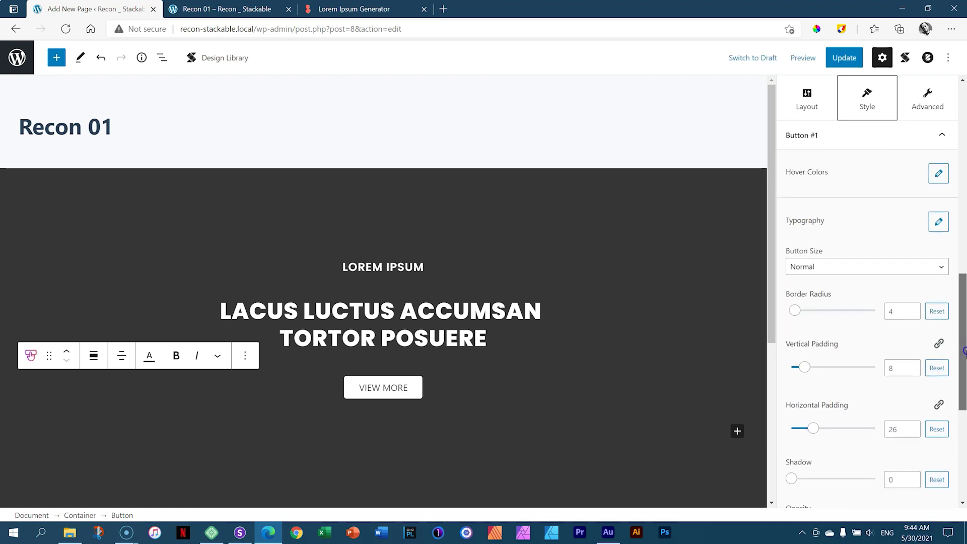
click(940, 225)
click(867, 291)
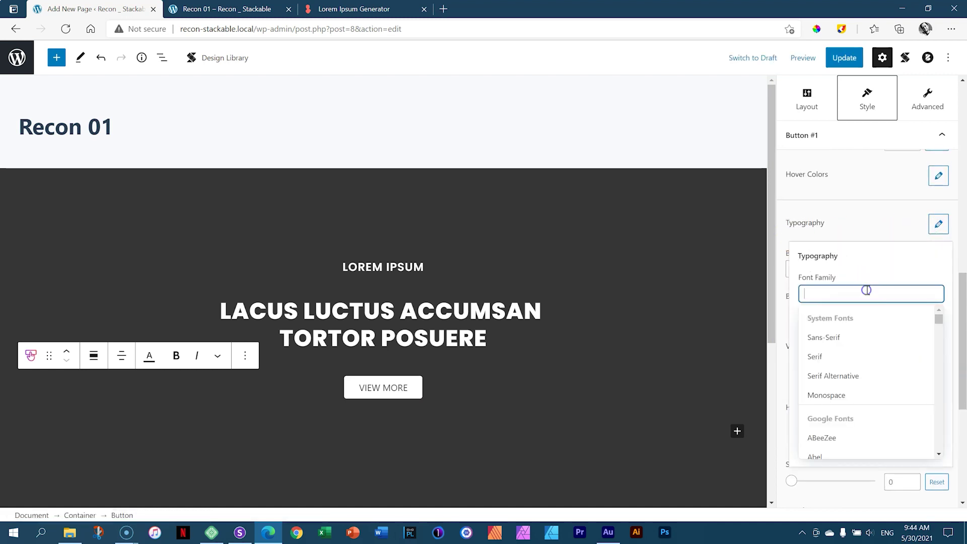
text(pop)
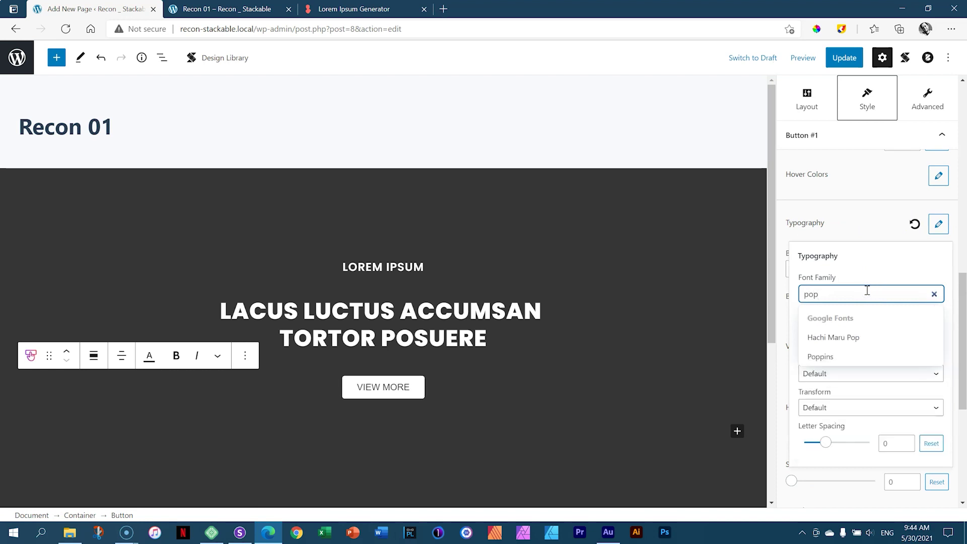
click(835, 356)
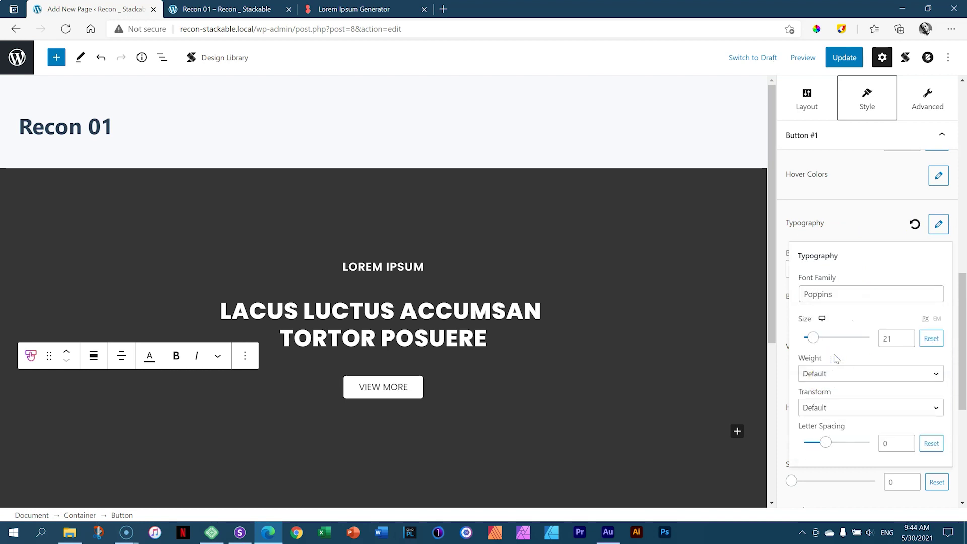
click(887, 337)
key(BackSpace)
key(BackSpace)
text(18)
Step: Give the button text a weight of 500, an uppercase transform and a letter spacing of 1
click(934, 372)
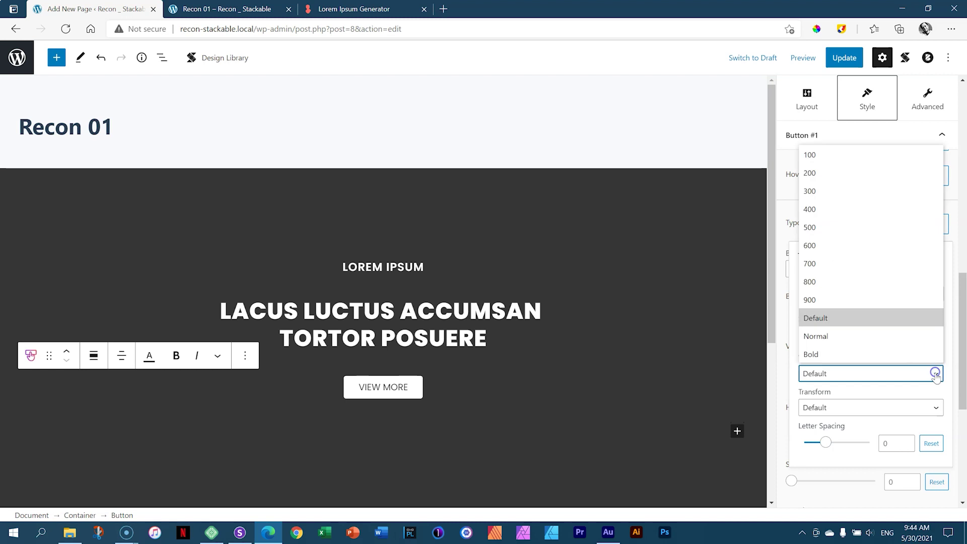
click(884, 228)
click(886, 408)
click(875, 443)
scroll(874, 344, down, 2)
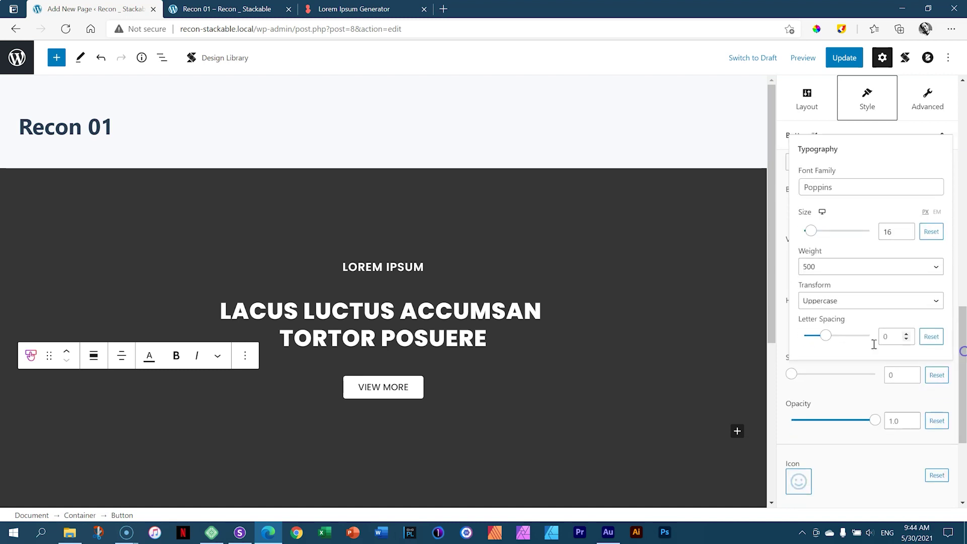
click(887, 336)
text(1)
scroll(929, 353, up, 2)
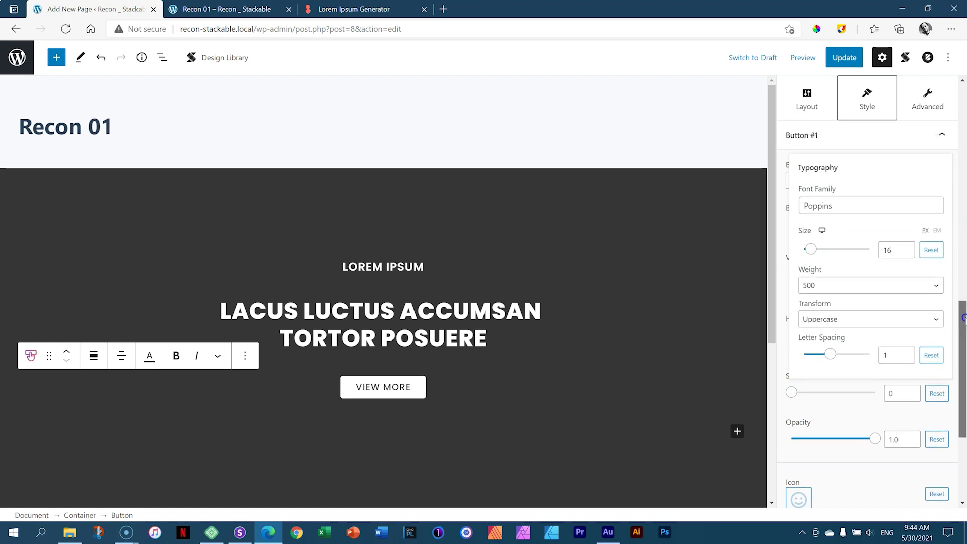
click(938, 234)
Step: Keep the button size at Normal and square off its corners with a border radius of 0
click(807, 277)
click(845, 278)
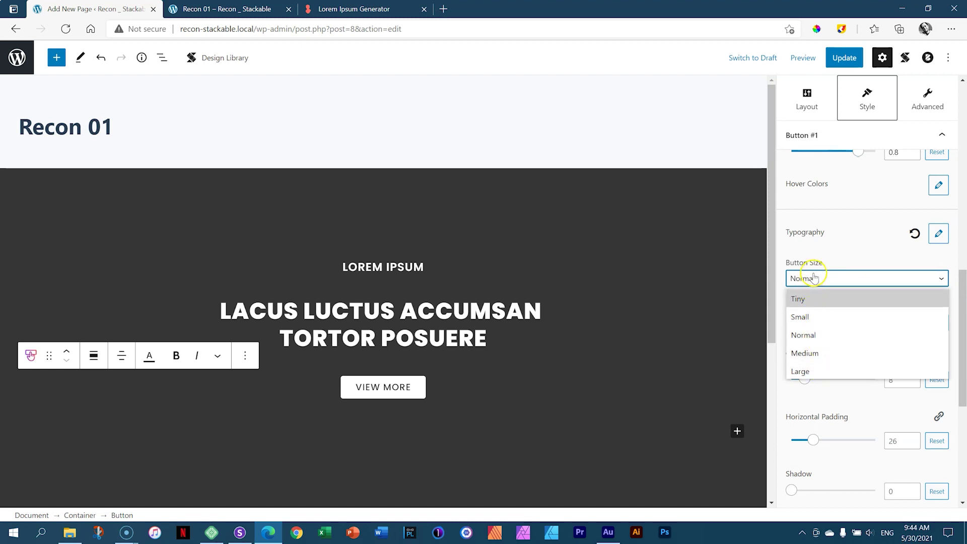
click(814, 336)
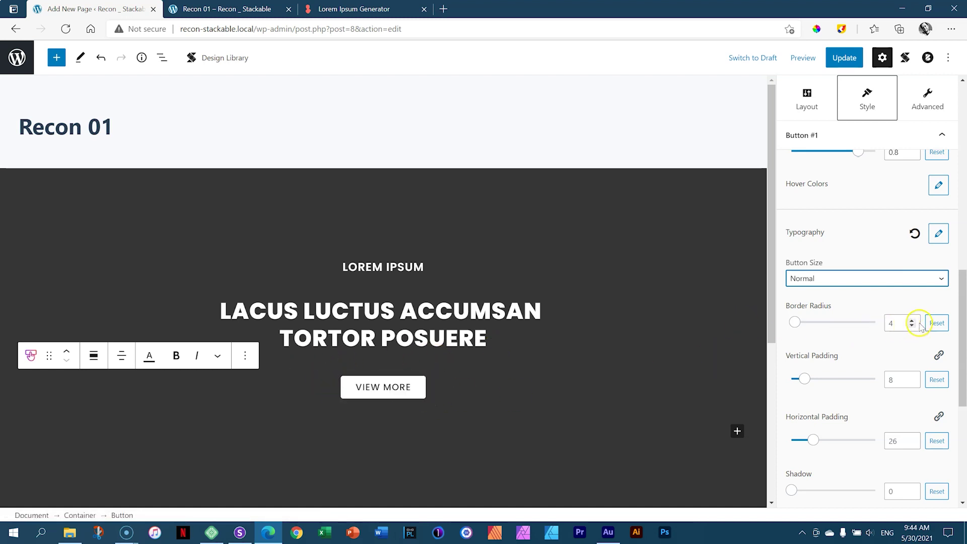
drag(795, 323, 774, 324)
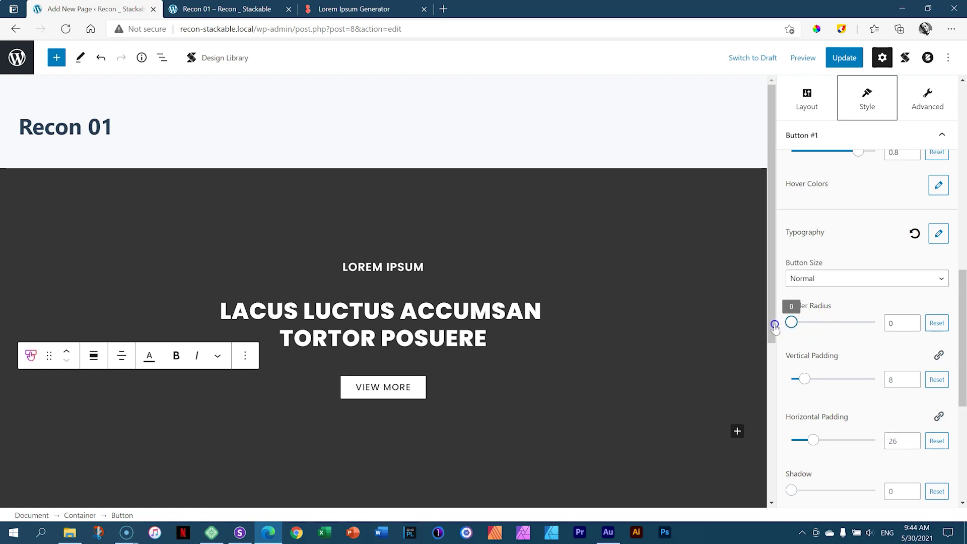
Step: Set the VIEW MORE button's horizontal padding to 40
drag(962, 338, 963, 378)
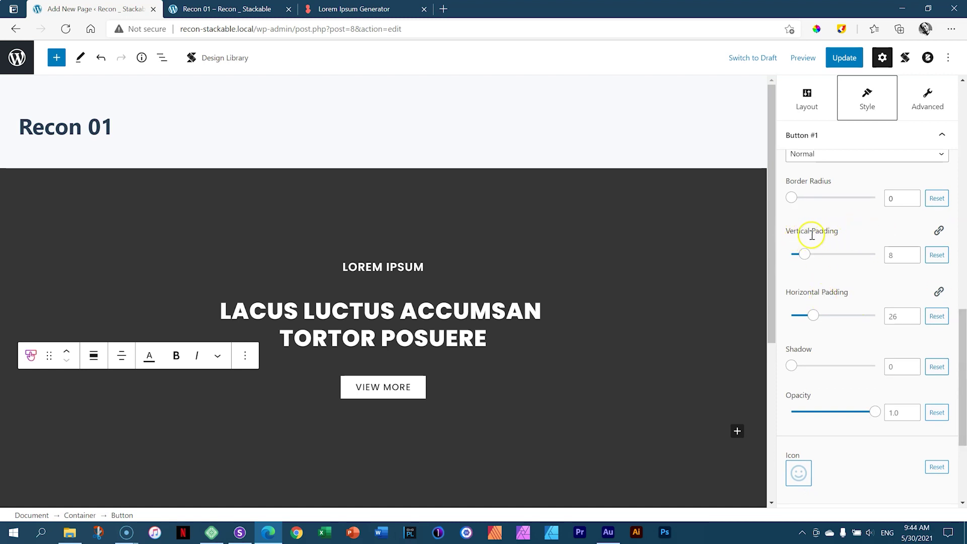
click(901, 315)
key(BackSpace)
key(BackSpace)
text(40)
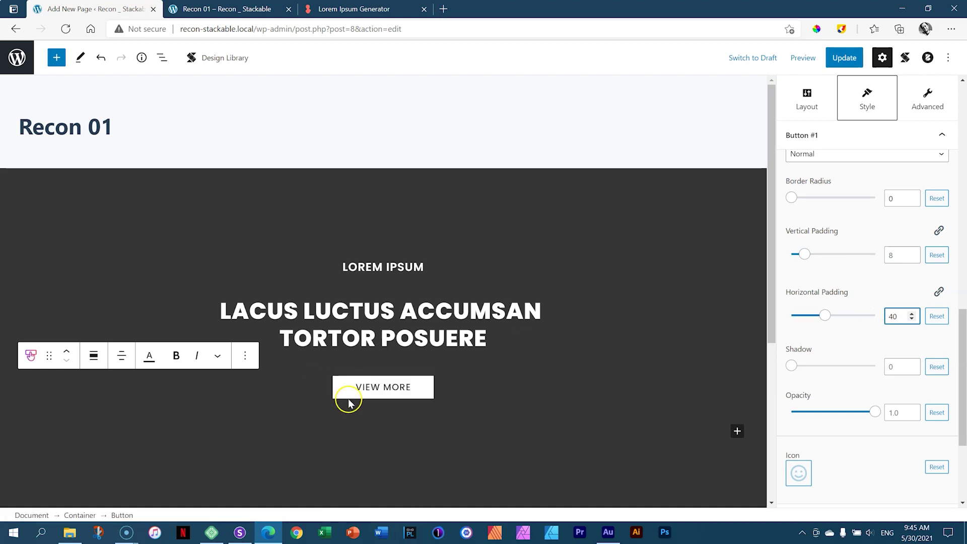
Step: Review the remaining Button #1 settings, including shadow, opacity, icon and link, and check the hover effect on the VIEW MORE button
scroll(962, 347, down, 1)
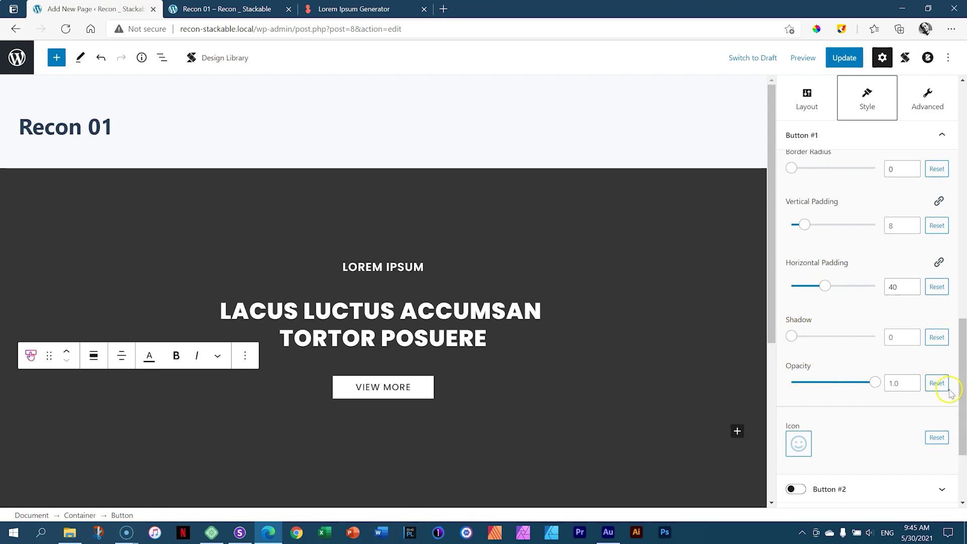
scroll(937, 387, down, 4)
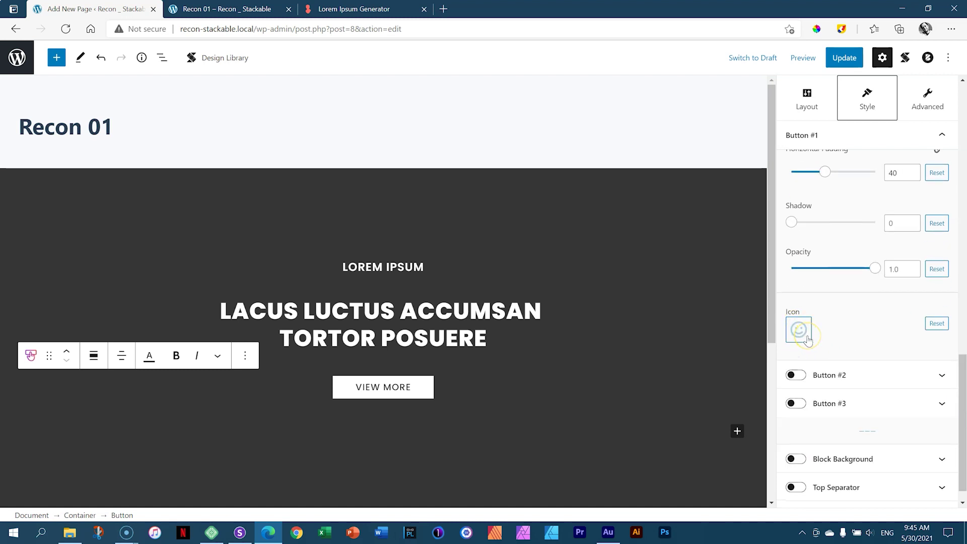
drag(963, 375, 964, 146)
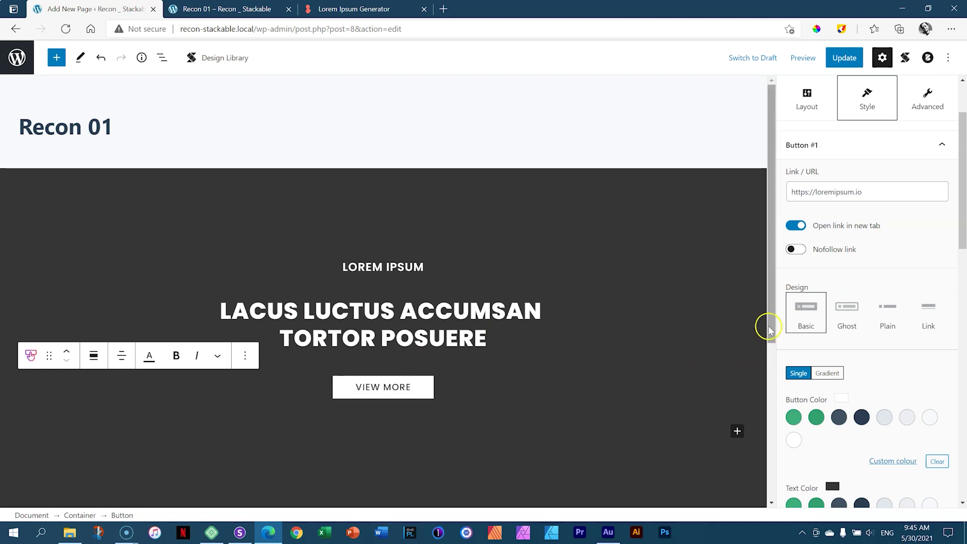
drag(771, 326, 771, 351)
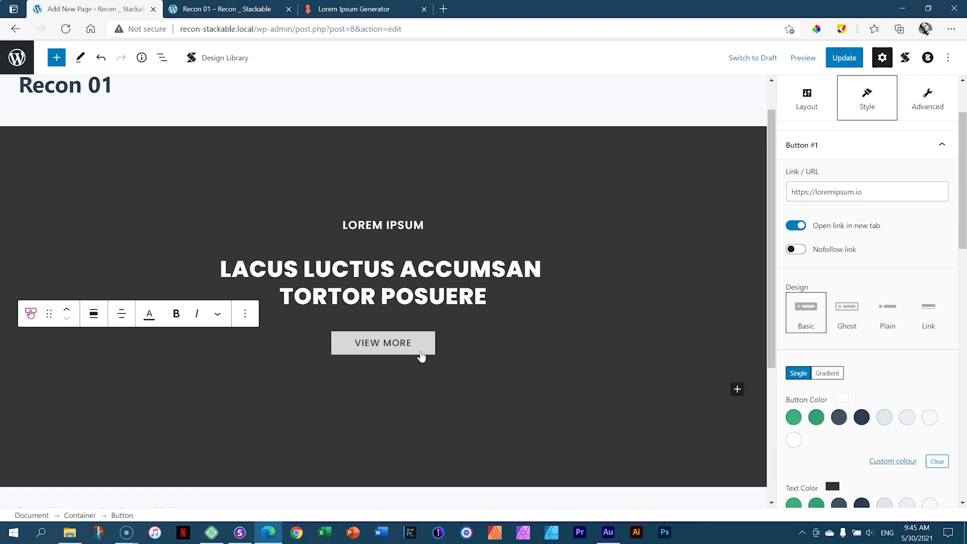
Step: Insert a Stackable Spacer block between the LACUS LUCTUS heading and the VIEW MORE button, and select it
click(56, 58)
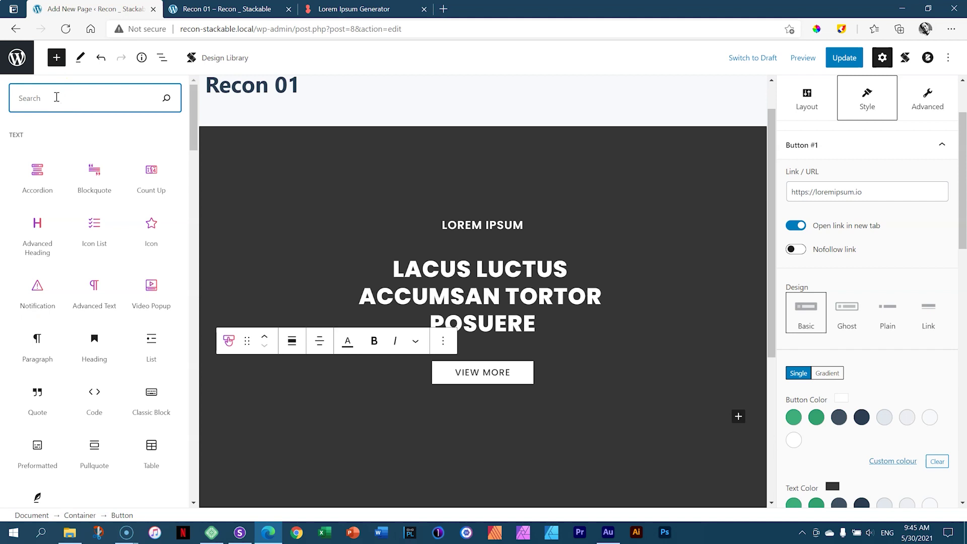
text(spacer)
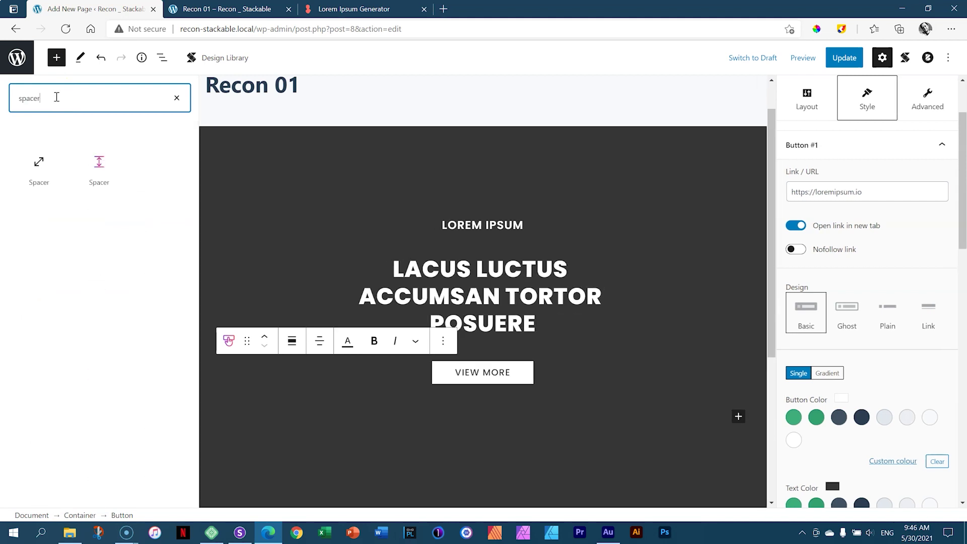
mouse_move(44, 163)
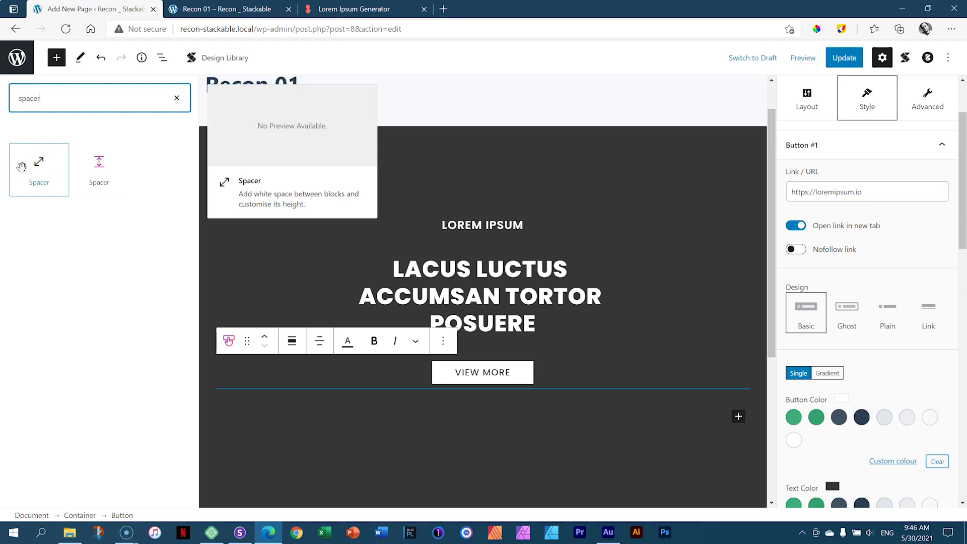
click(94, 166)
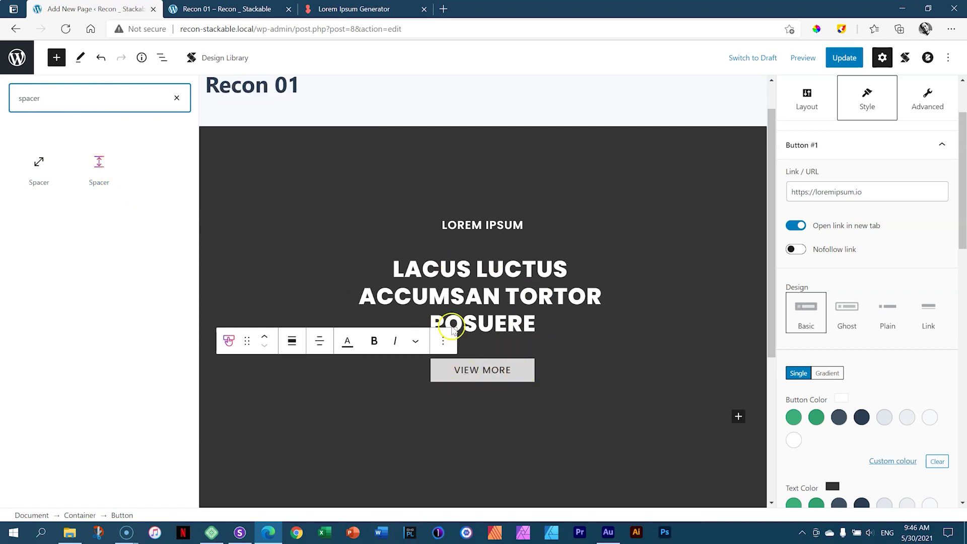
mouse_move(99, 163)
drag(100, 164, 486, 354)
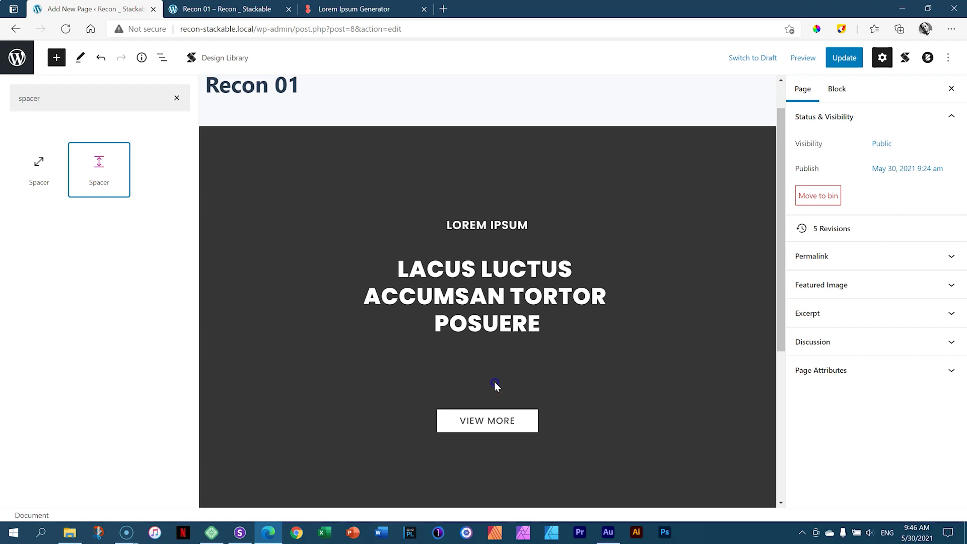
click(495, 386)
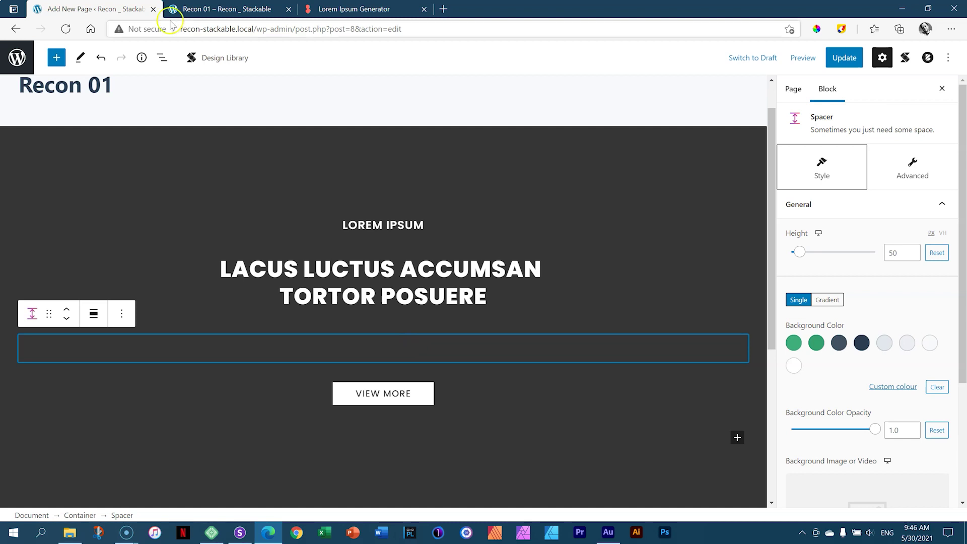
Step: Insert the default WordPress Spacer above the VIEW MORE button and compare its settings with those of the Stackable Spacer
click(56, 57)
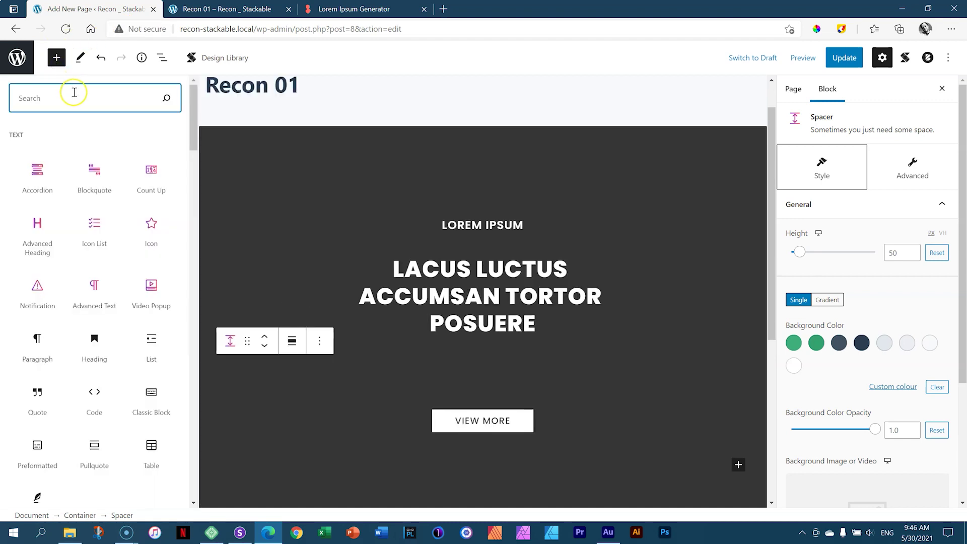
text(spacer)
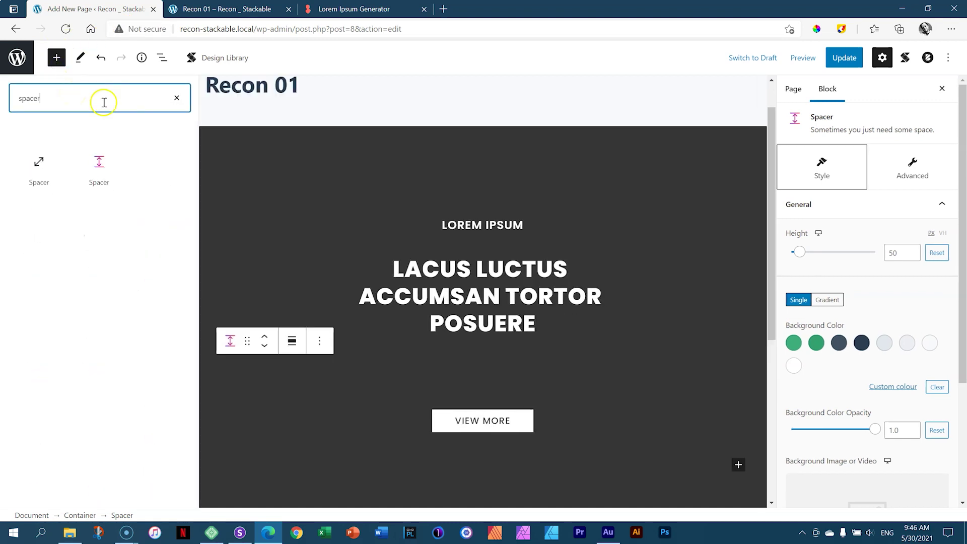
drag(17, 166, 444, 391)
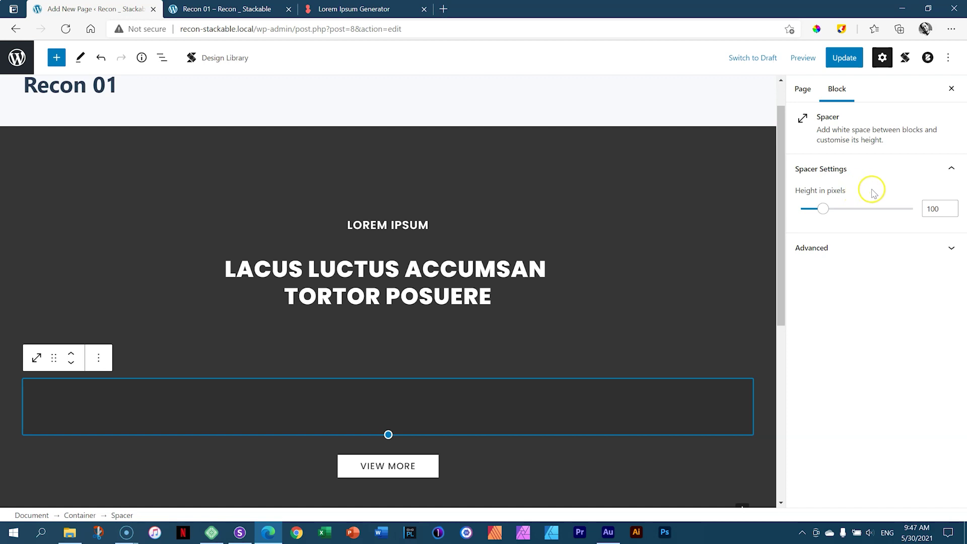
click(410, 351)
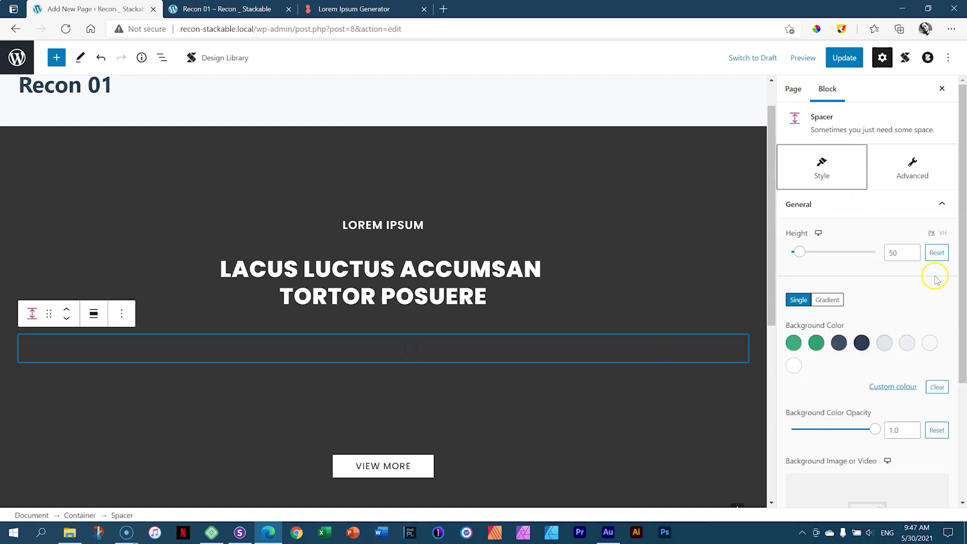
mouse_move(818, 234)
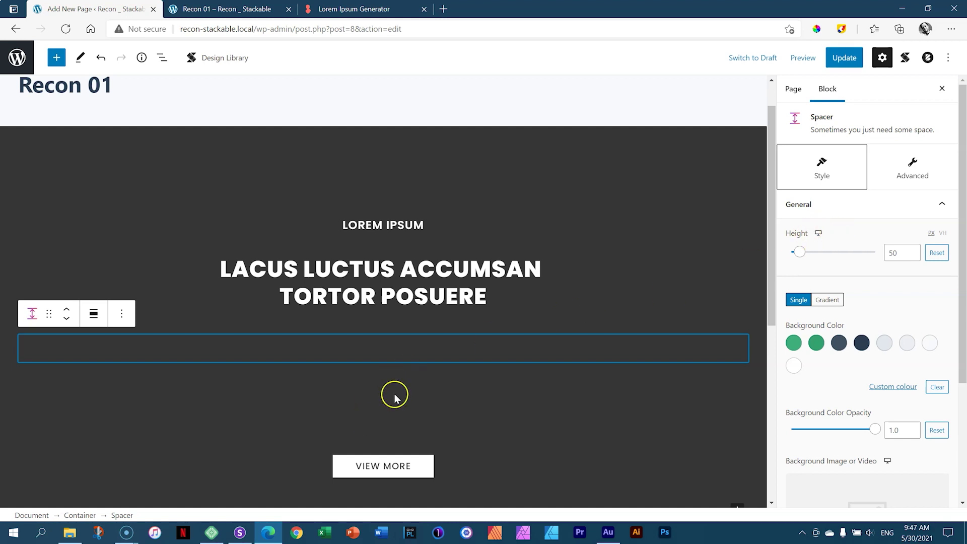
Step: Remove the default WordPress Spacer block above the VIEW MORE button
key(ctrl+z)
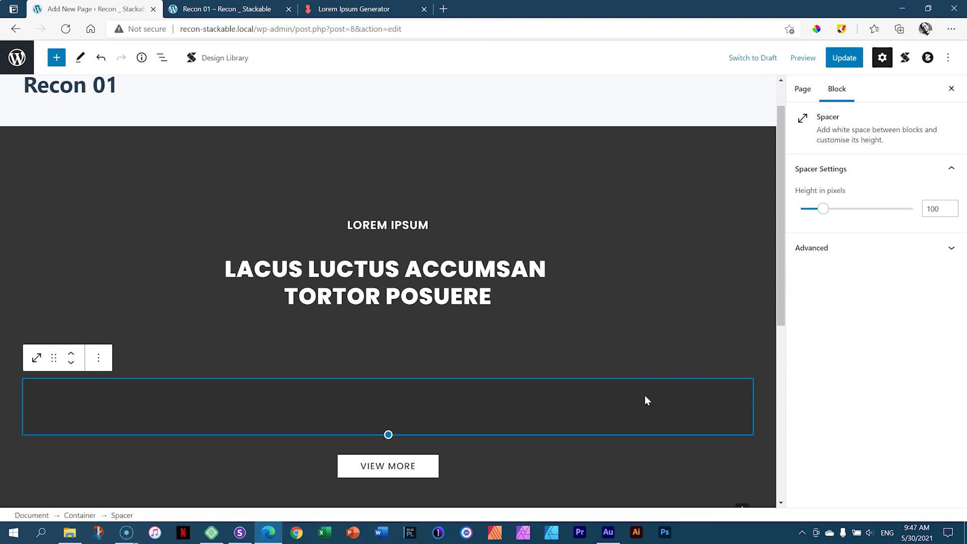
click(98, 357)
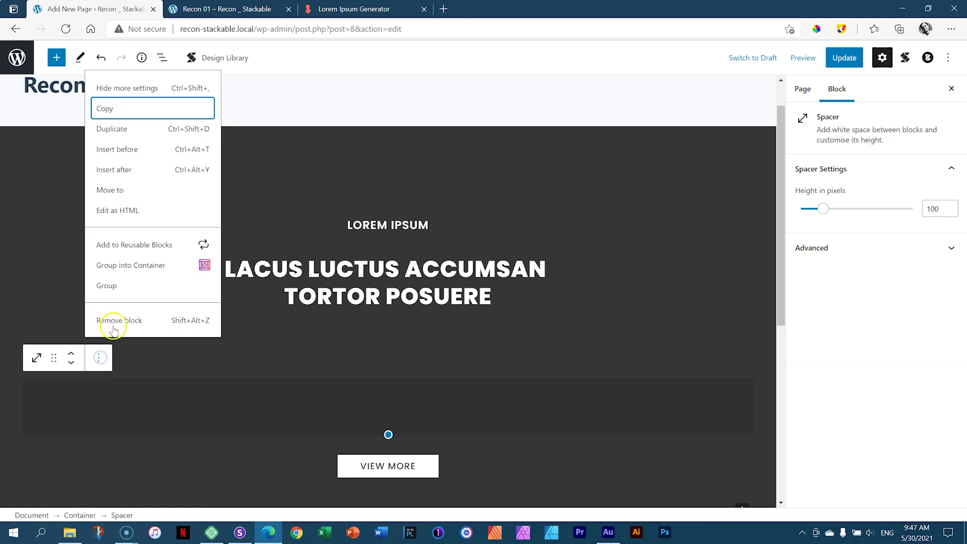
click(114, 321)
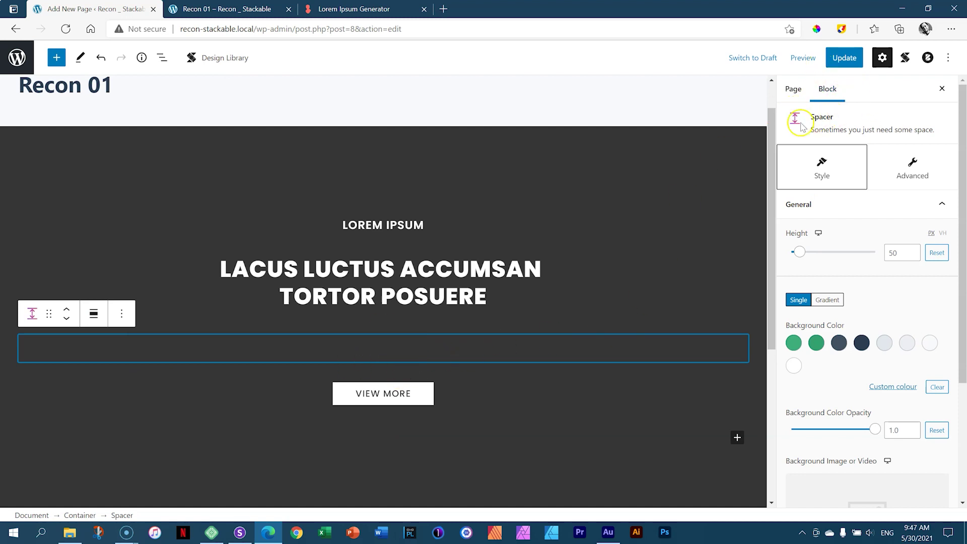
Step: Set the Stackable Spacer's height to 75 px
click(889, 257)
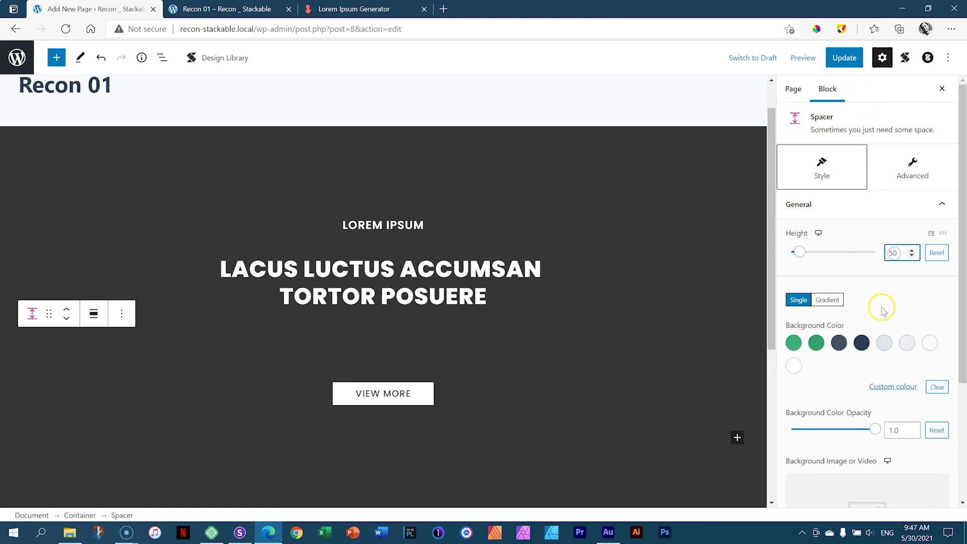
key(ctrl+a)
text(7)
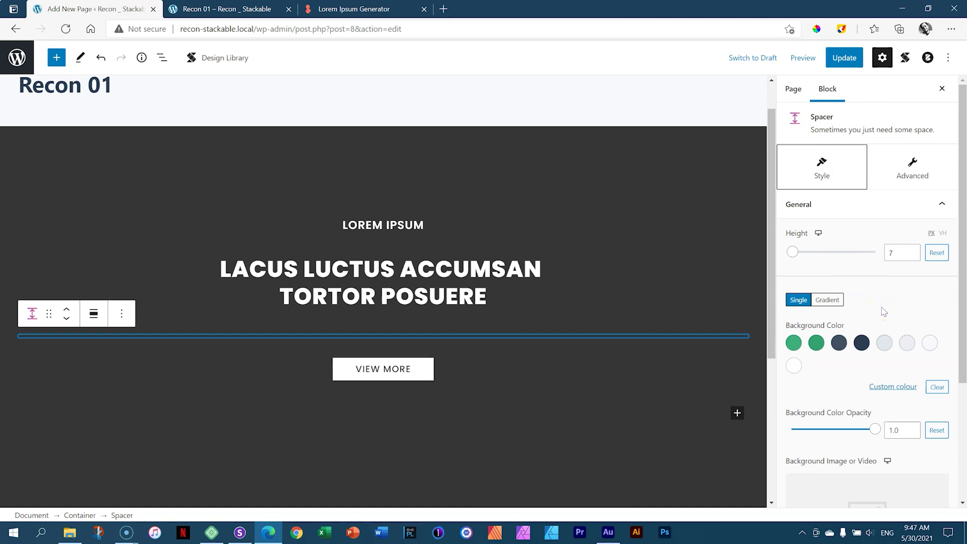
click(899, 254)
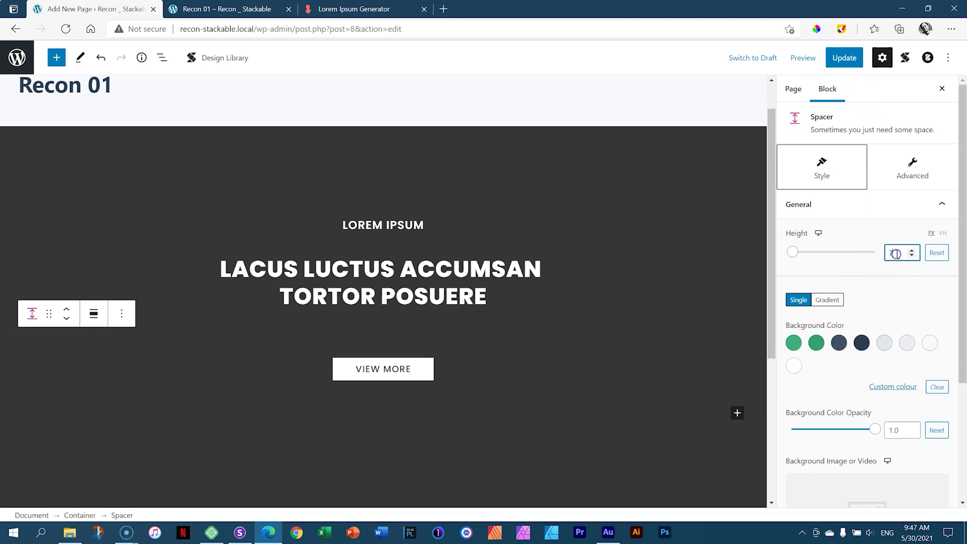
text(5)
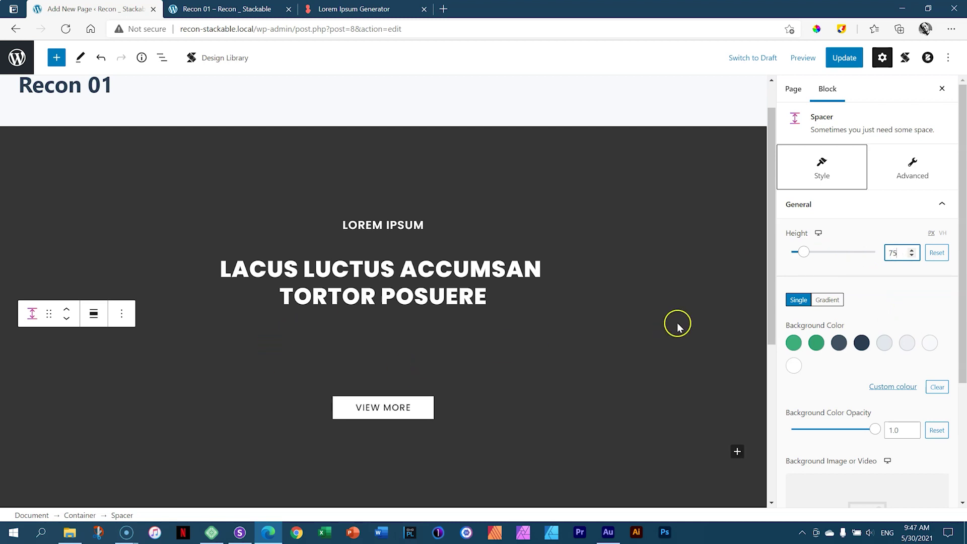
Step: Update the page and refresh the open Recon 01 preview to check the hero section with its button
drag(771, 196, 779, 215)
click(849, 58)
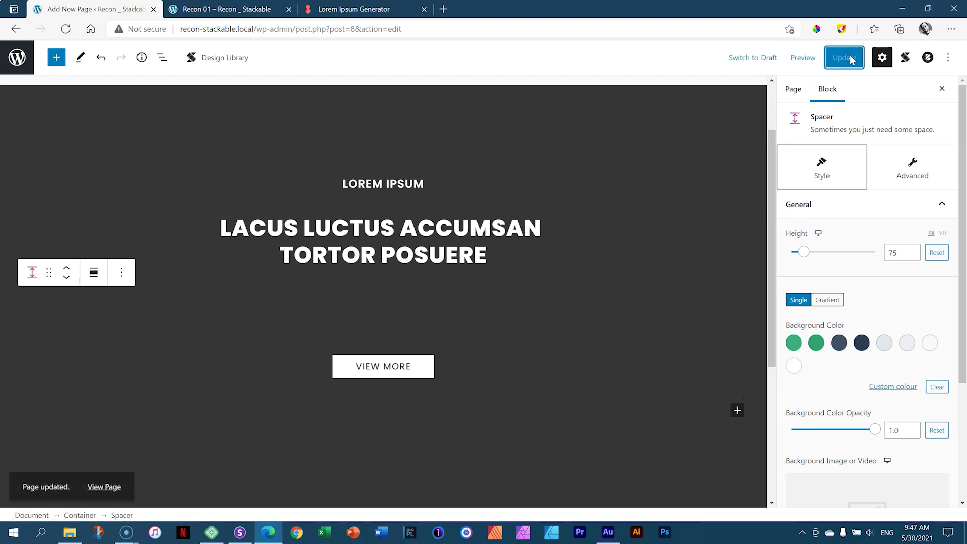
click(222, 9)
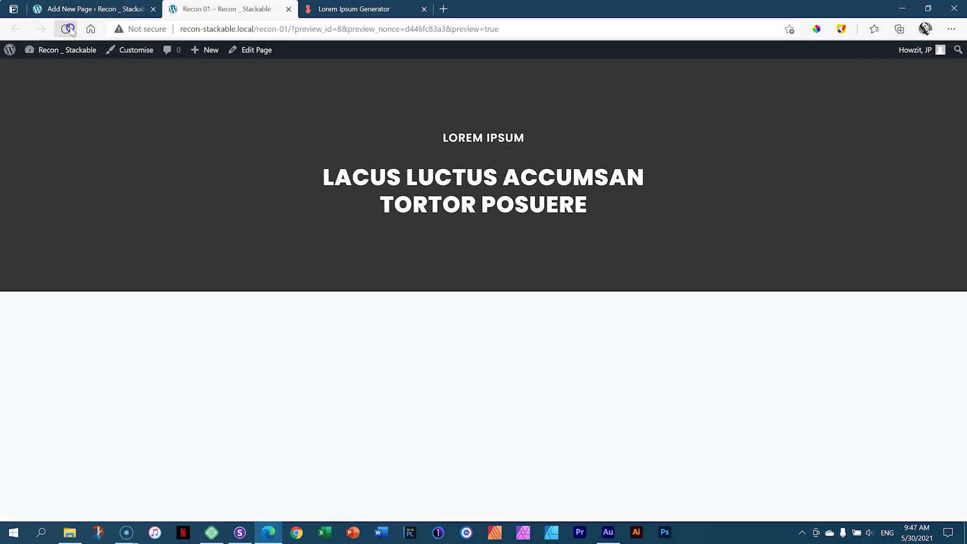
click(65, 28)
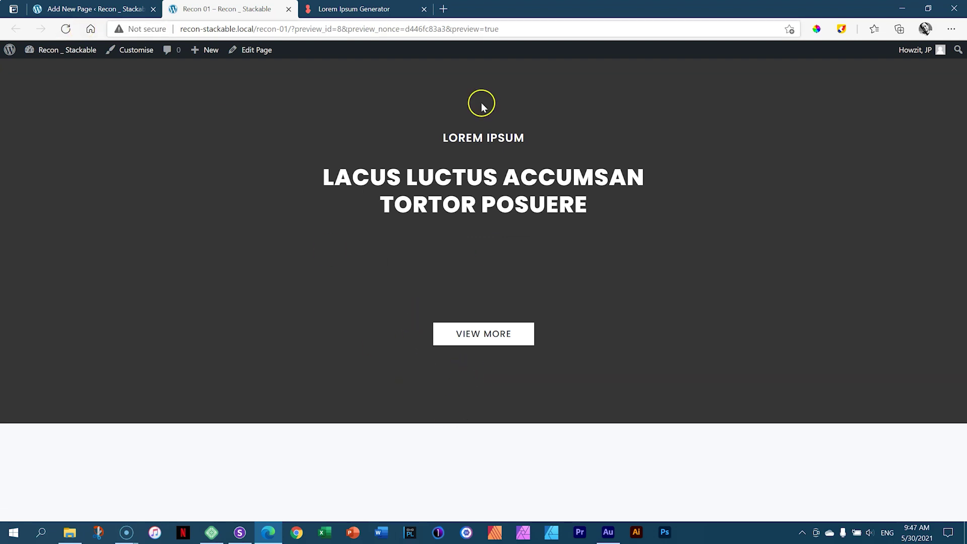
click(124, 9)
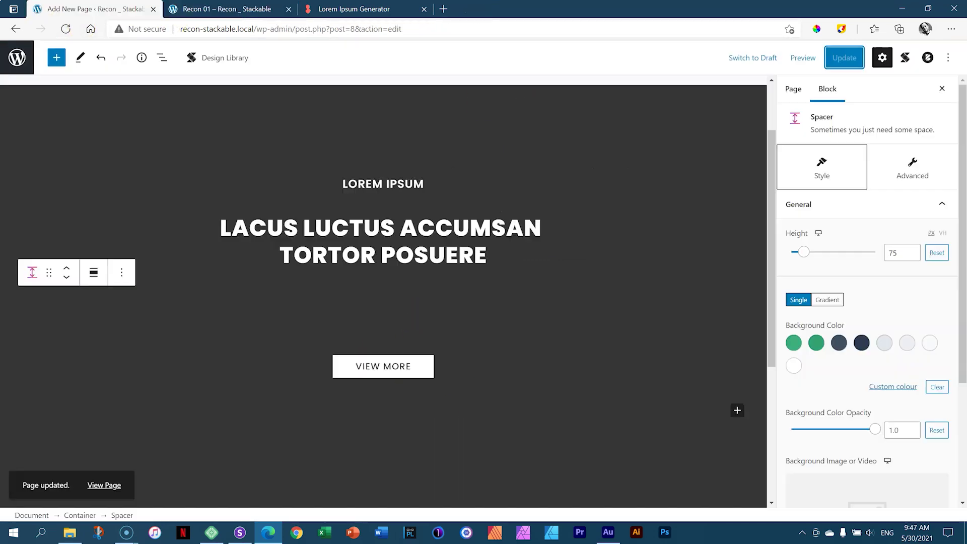
Step: Switch to the multi-device preview app, reload the Recon 01 page and examine the hero layout on desktop, phones and tablet
click(240, 531)
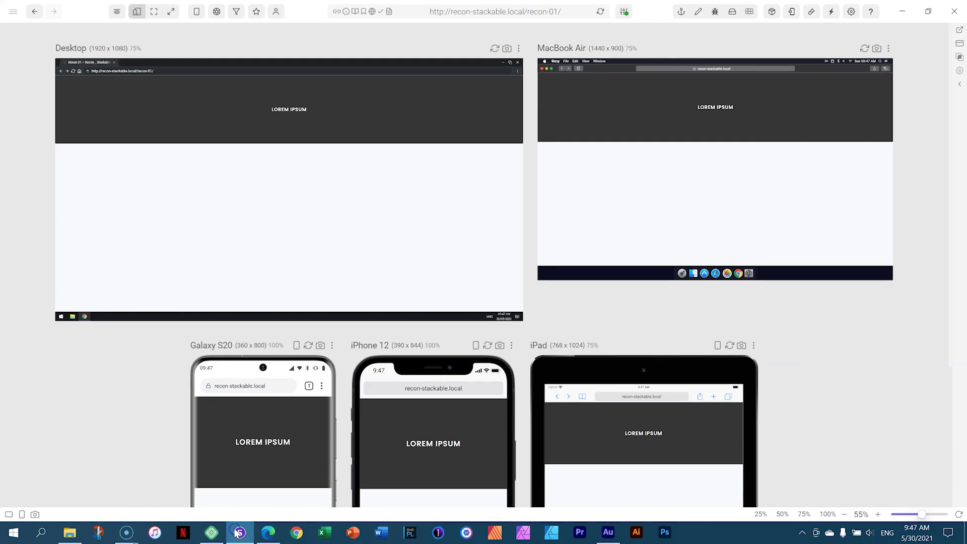
click(602, 12)
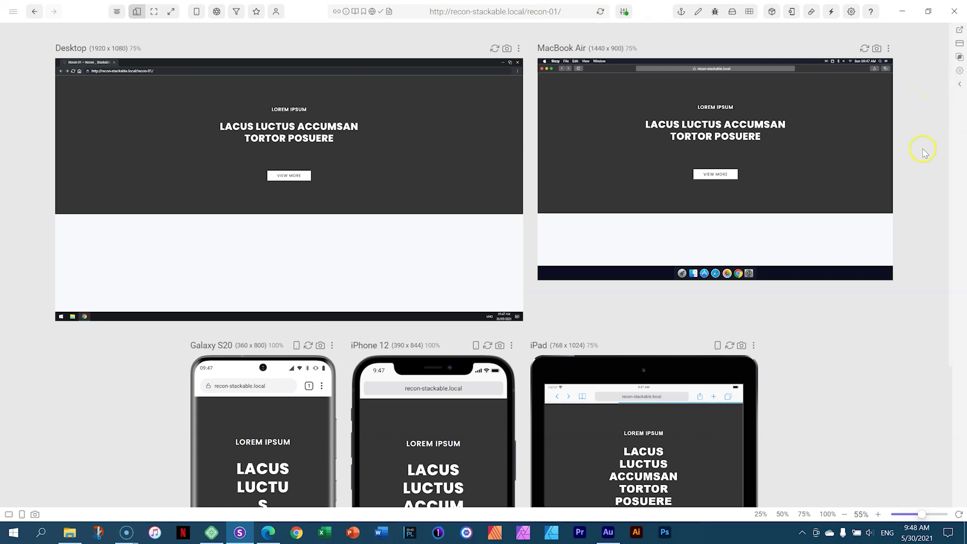
scroll(924, 152, down, 3)
scroll(924, 153, down, 1)
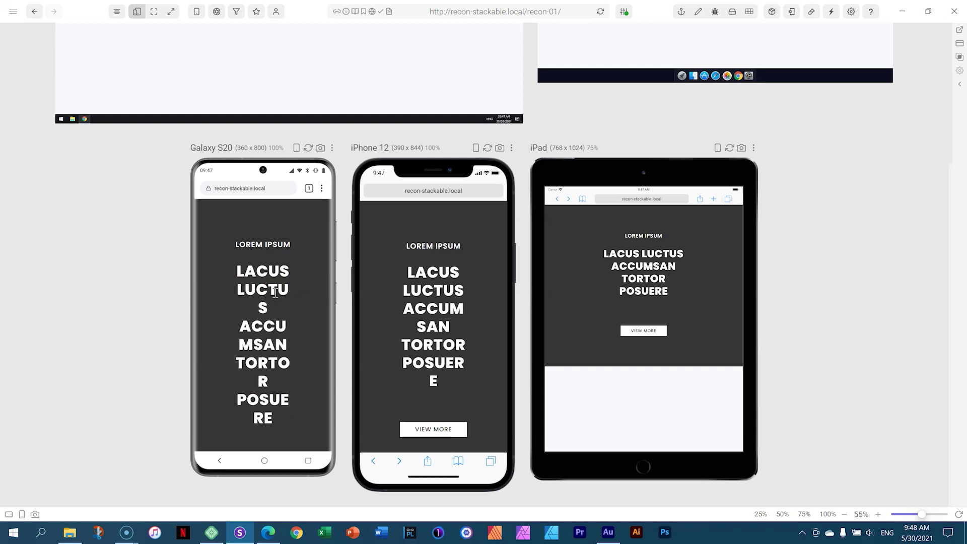
scroll(259, 294, up, 4)
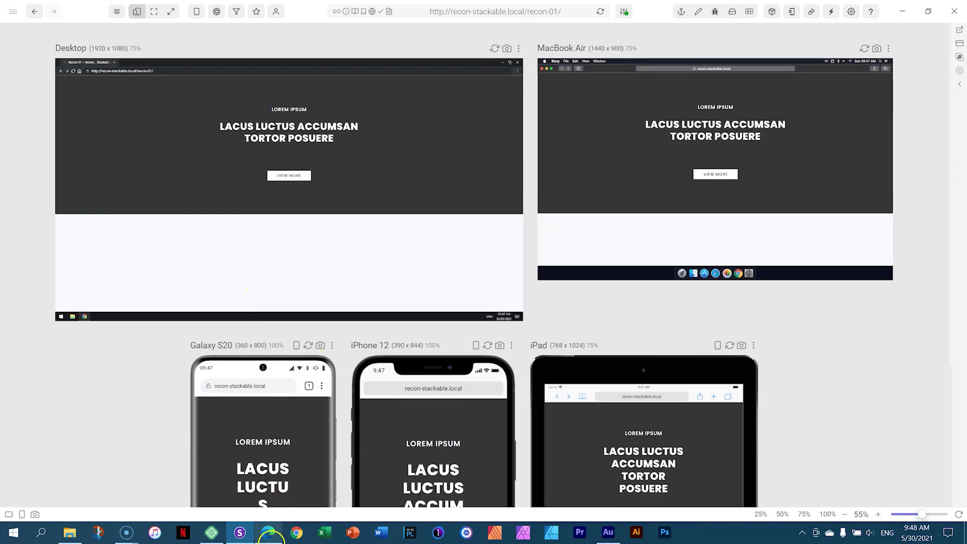
Step: Switch back to the page editor in Edge and open the title typography settings of the LACUS LUCTUS heading
click(268, 532)
mouse_move(773, 205)
mouse_down()
mouse_move(773, 166)
mouse_move(774, 218)
mouse_move(774, 203)
mouse_up()
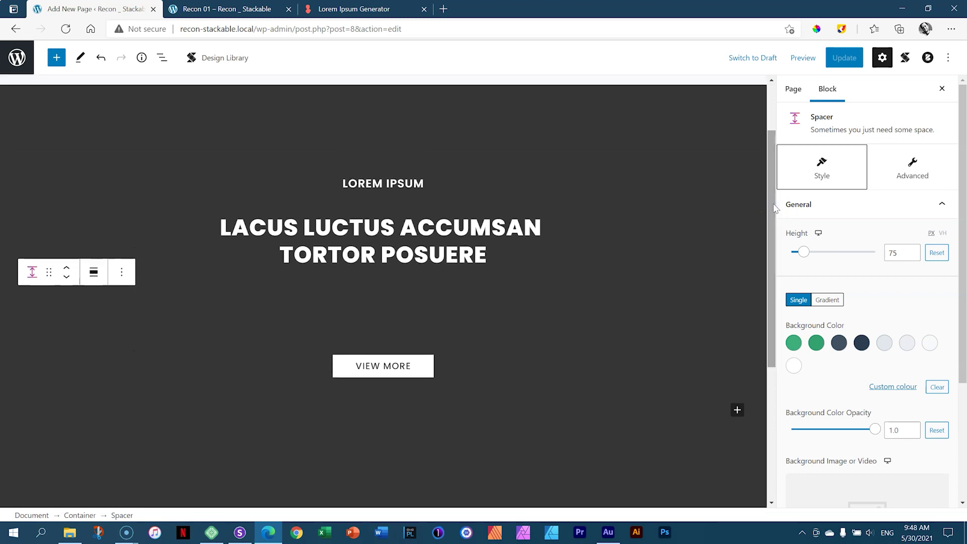
mouse_move(408, 199)
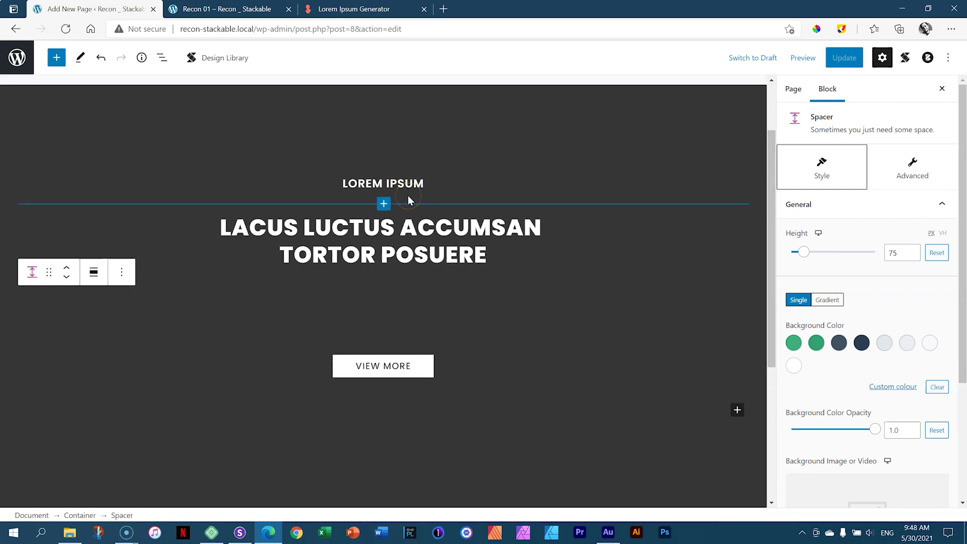
click(365, 230)
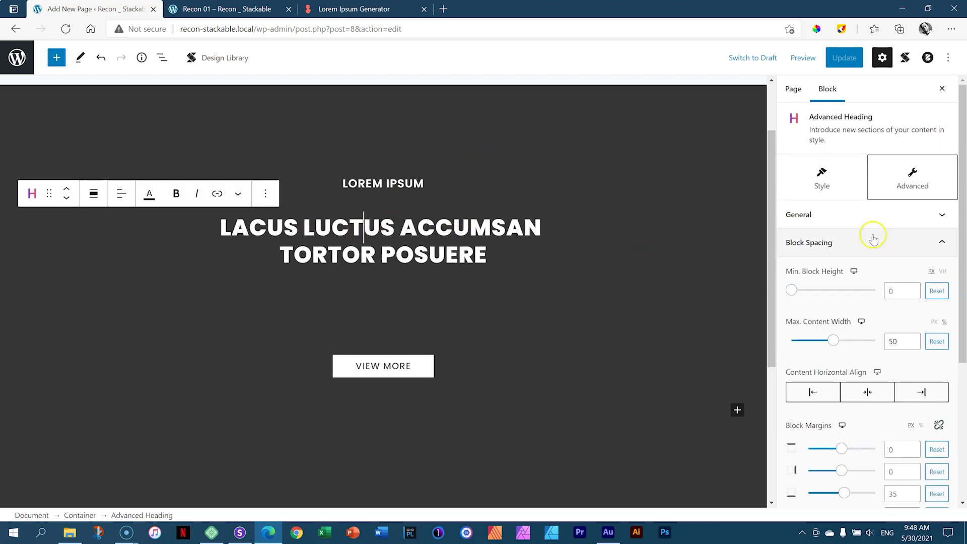
mouse_move(963, 209)
mouse_down()
mouse_move(962, 237)
mouse_move(963, 206)
mouse_up()
click(891, 213)
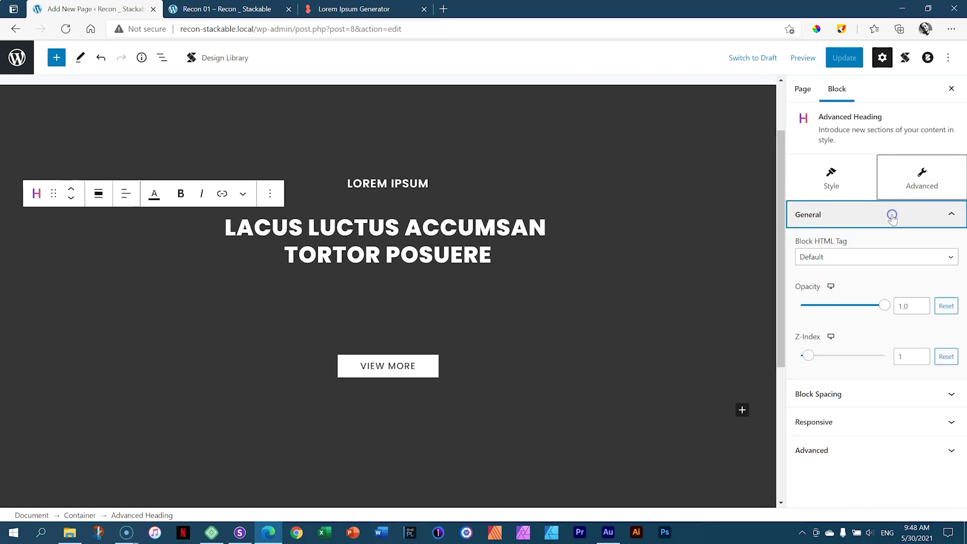
click(838, 184)
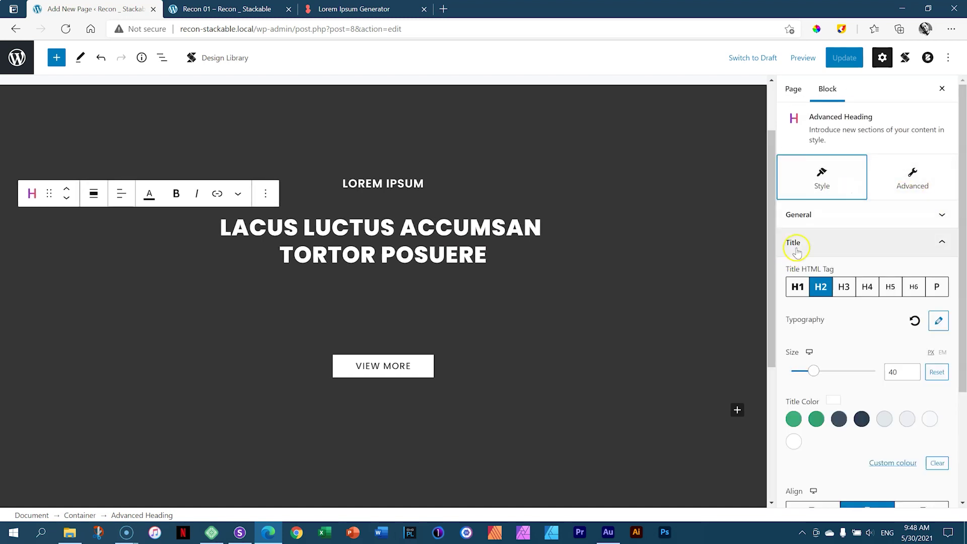
scroll(962, 246, down, 1)
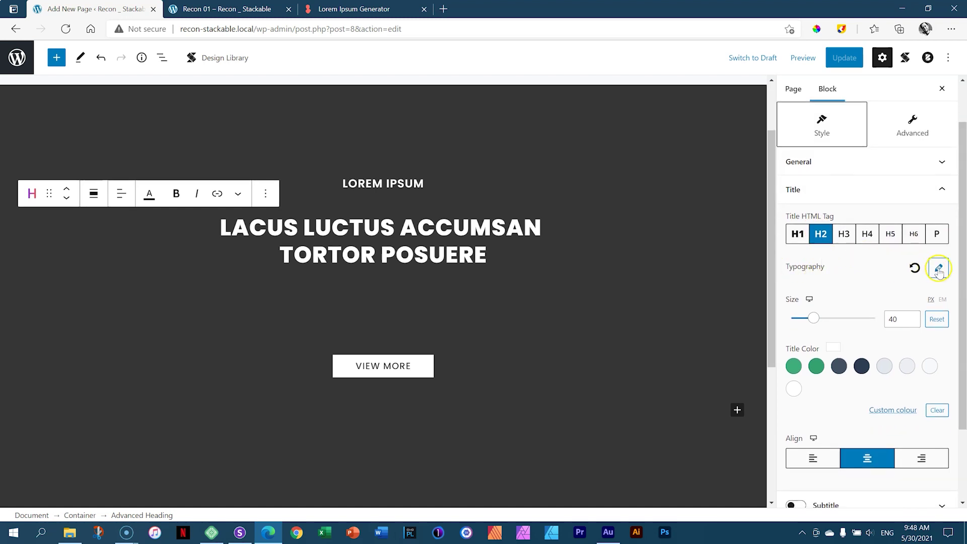
click(938, 270)
scroll(962, 403, down, 2)
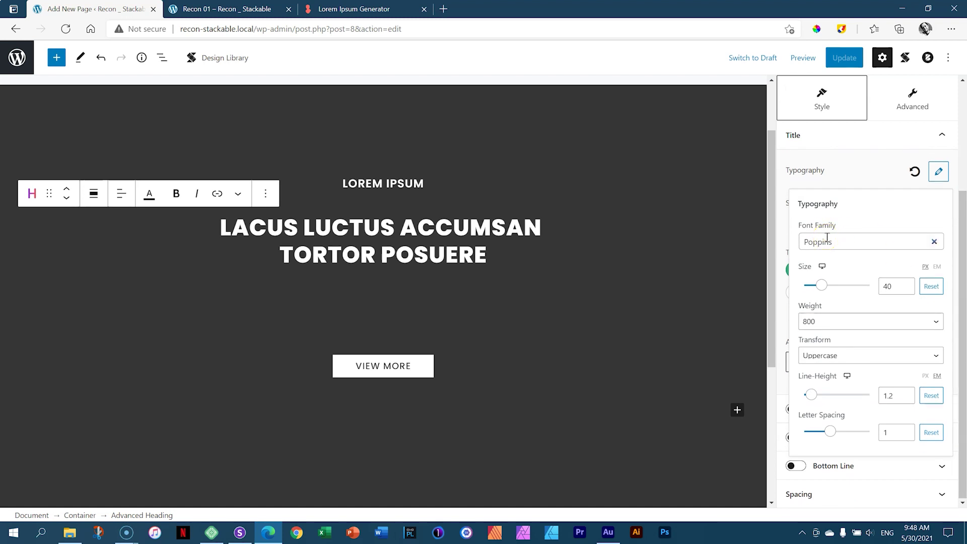
Step: Set the heading's font size for tablet to 30 px
click(820, 267)
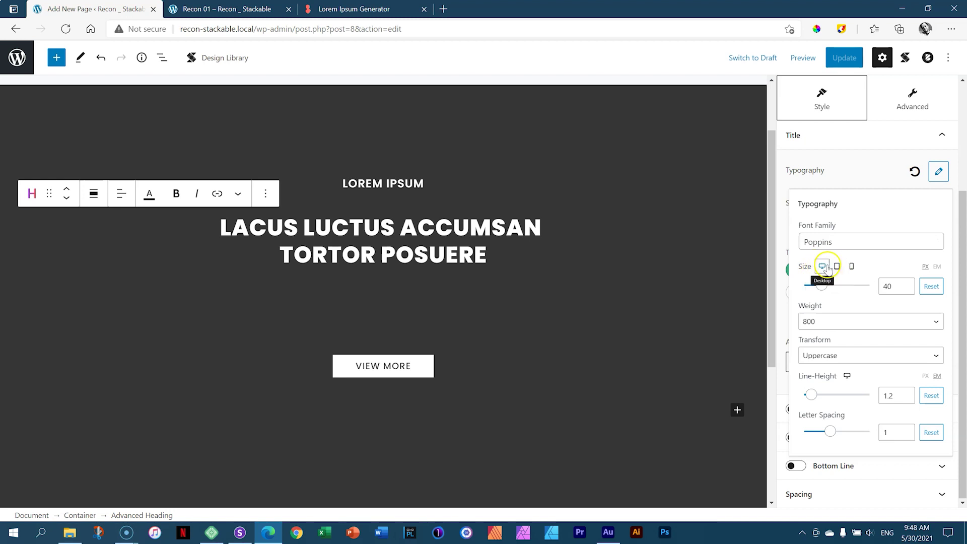
click(836, 267)
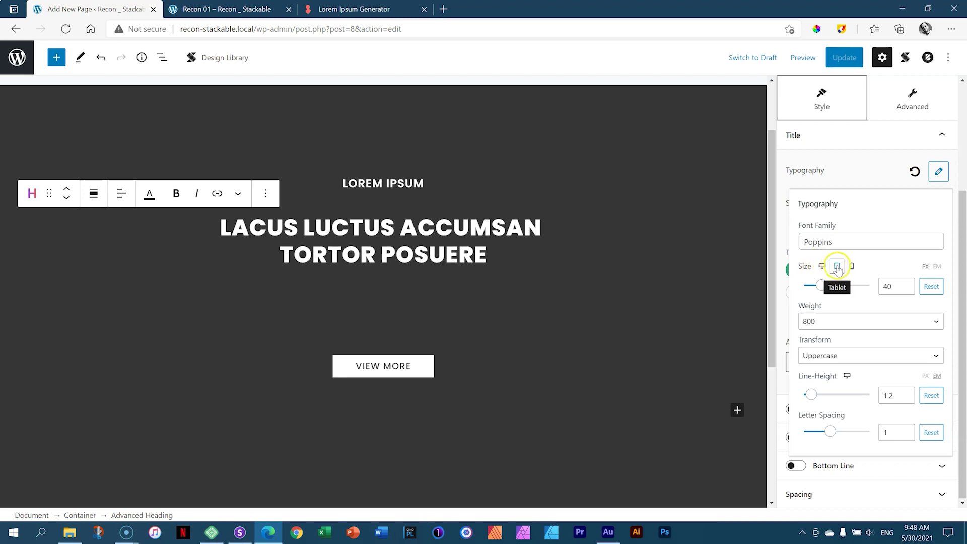
click(888, 286)
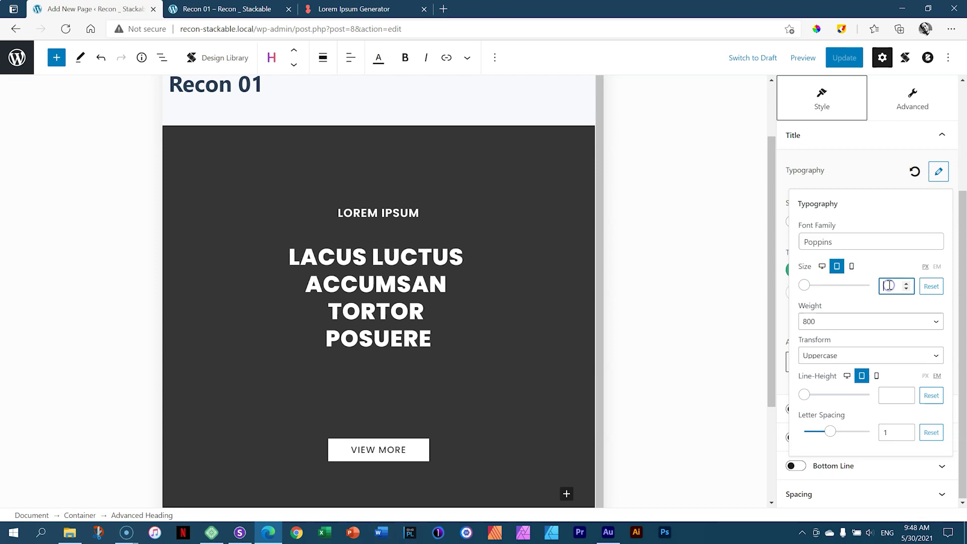
text(30)
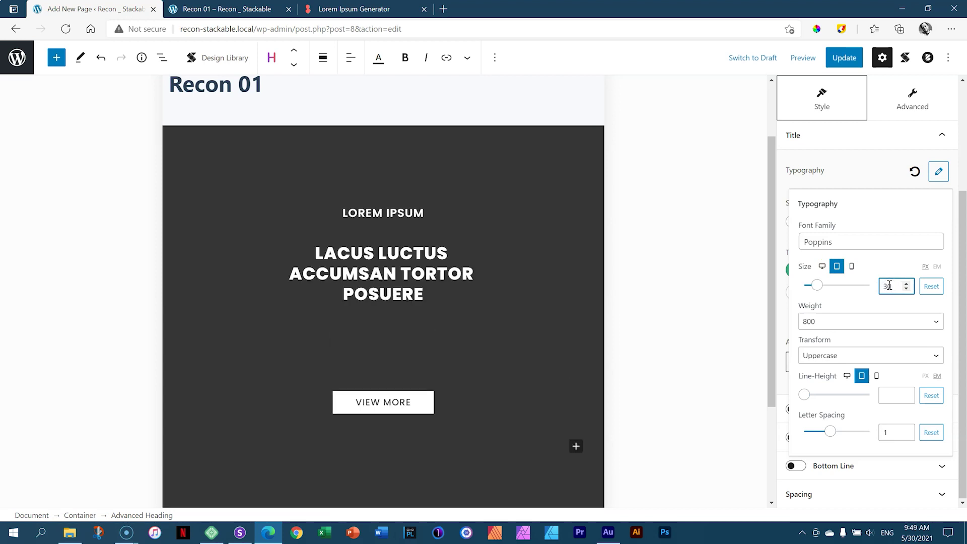
Step: Set the heading's font size for mobile to 20 px and return the editor to the desktop view
click(851, 266)
click(889, 286)
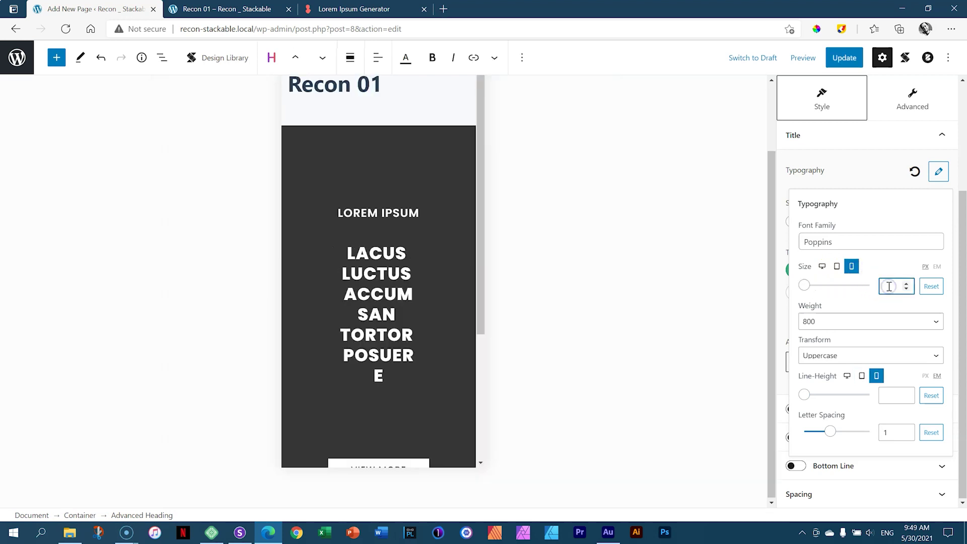
text(20)
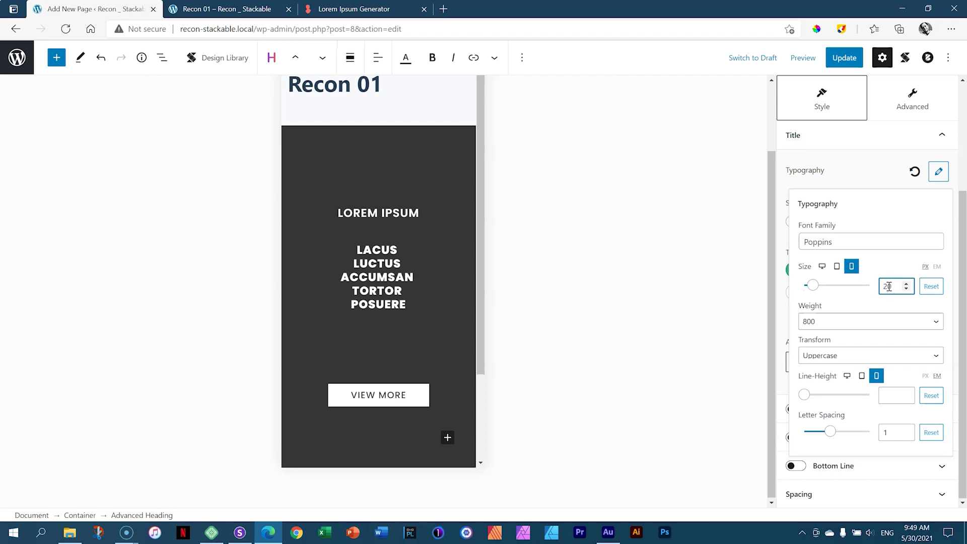
click(822, 265)
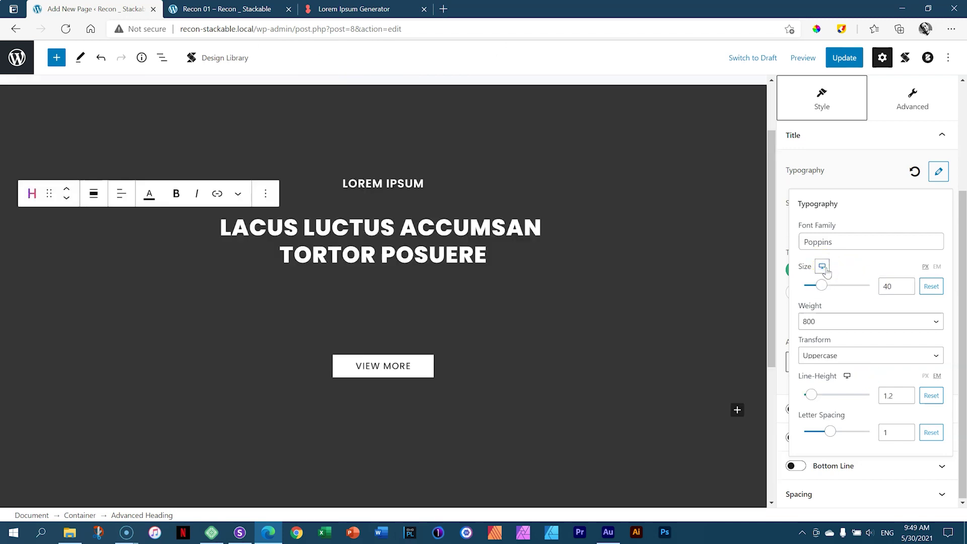
click(803, 57)
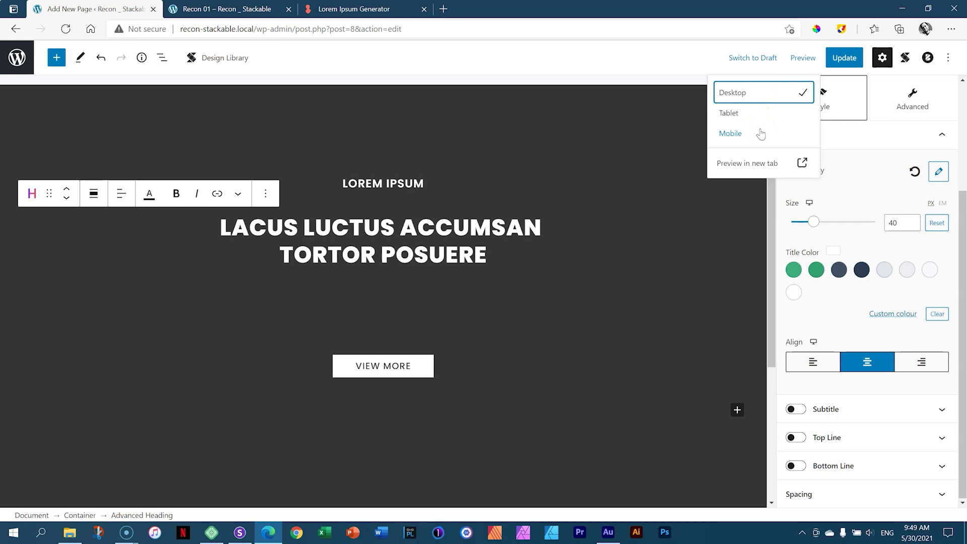
click(803, 64)
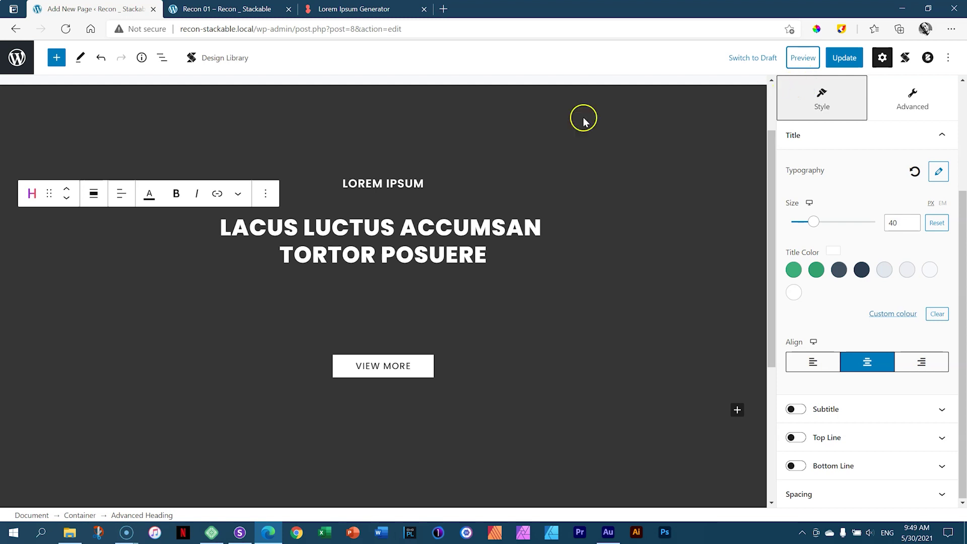
Step: In the LACUS LUCTUS heading's block spacing, set the maximum content width for tablet to 80%
click(430, 237)
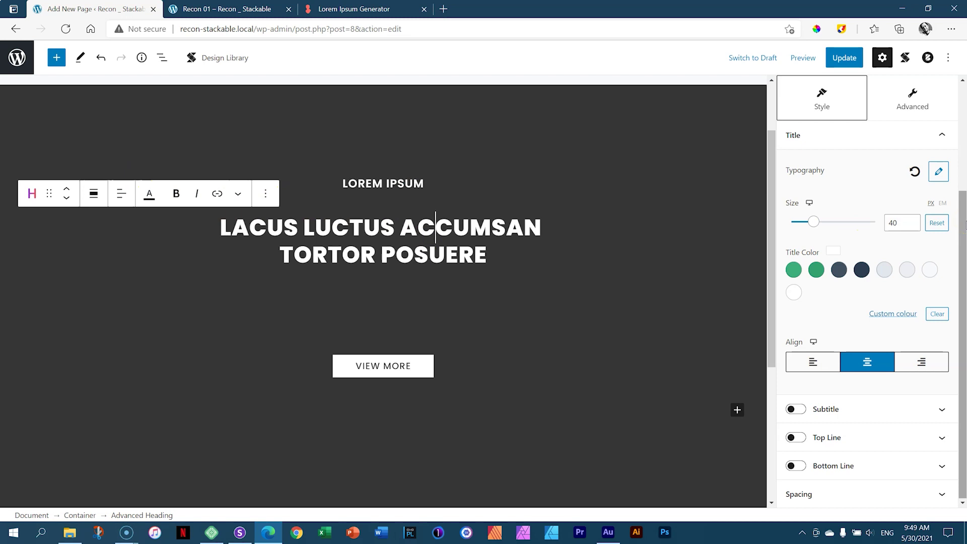
click(913, 102)
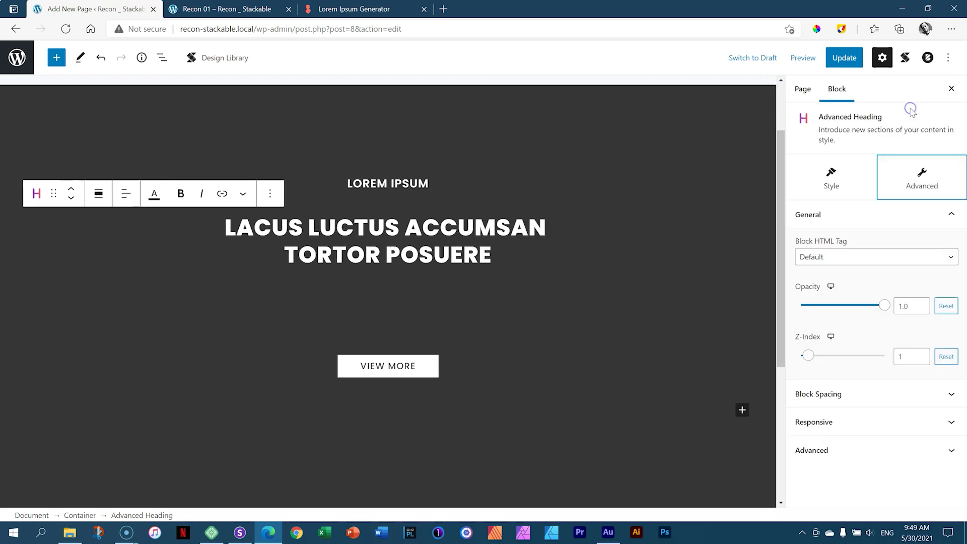
click(852, 394)
drag(960, 255, 963, 201)
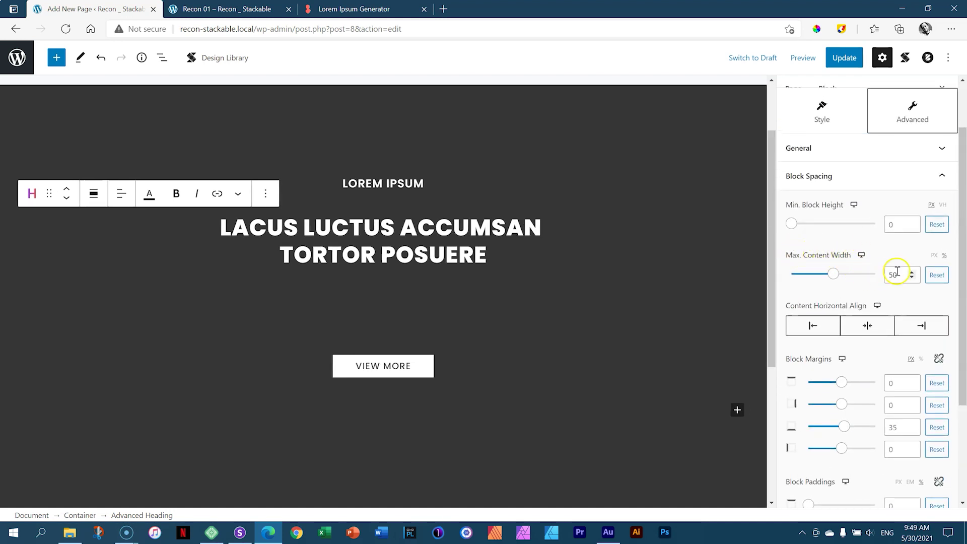
mouse_move(863, 257)
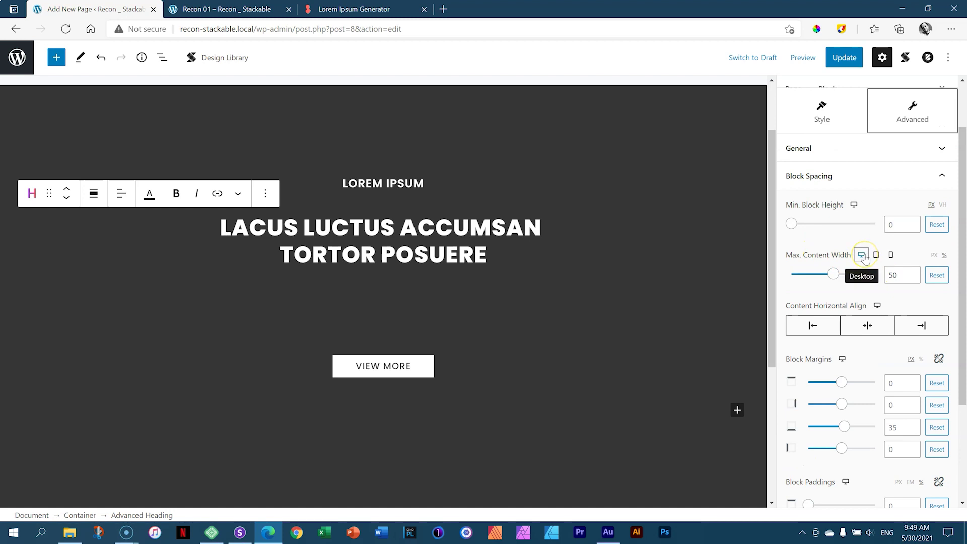
click(876, 254)
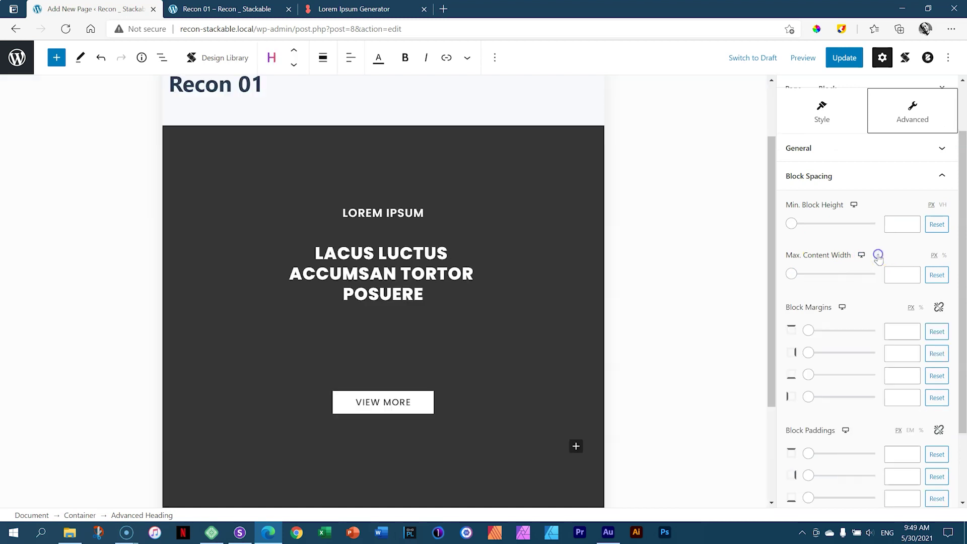
click(896, 271)
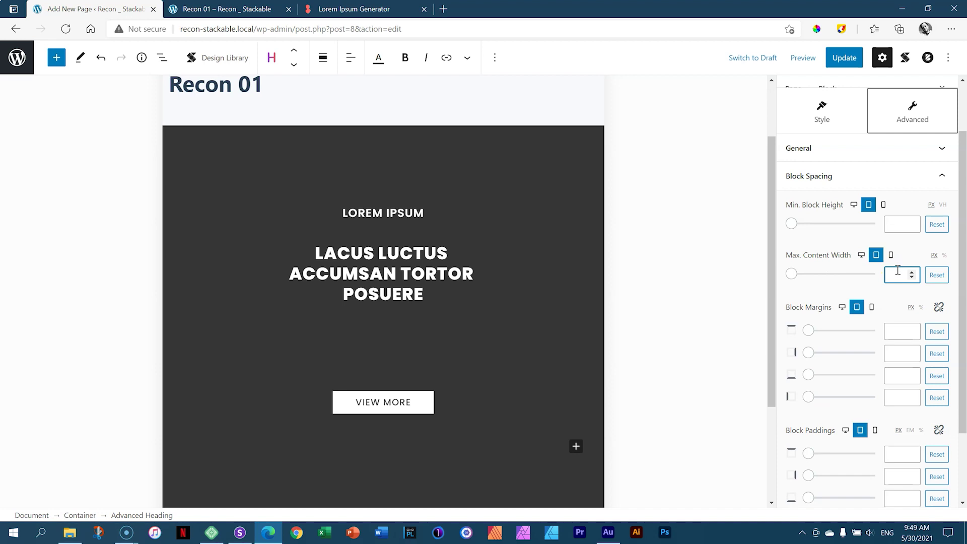
click(943, 255)
text(20)
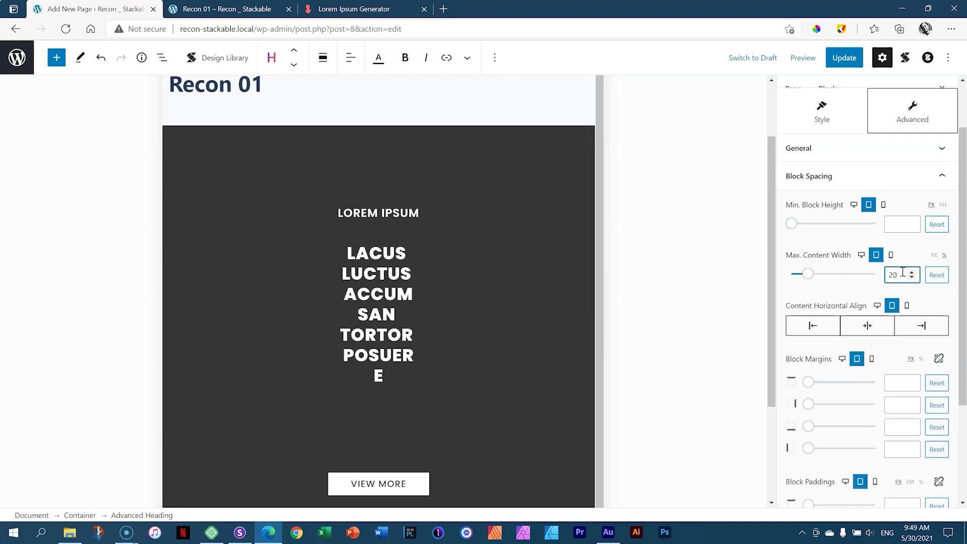
text(80)
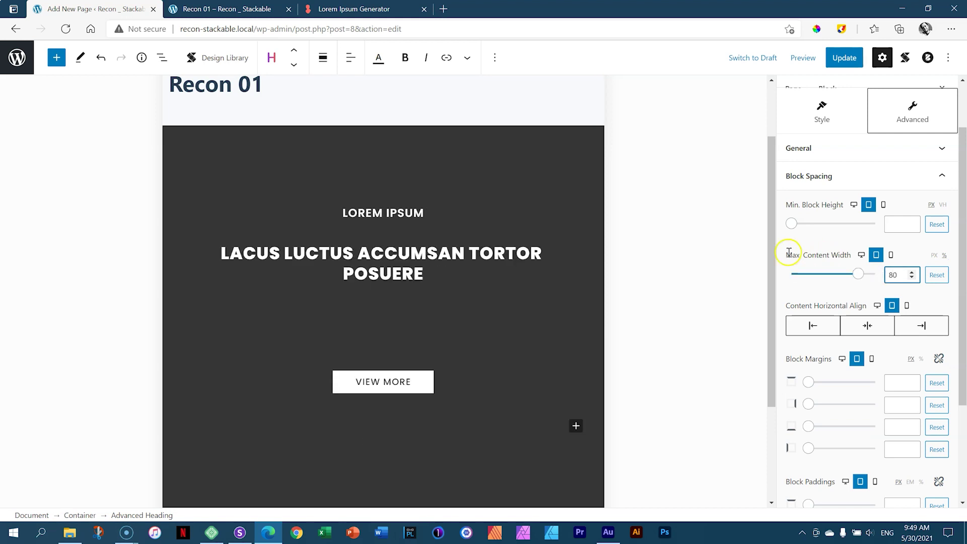
Step: Set the heading's maximum content width for mobile to 100%
click(890, 255)
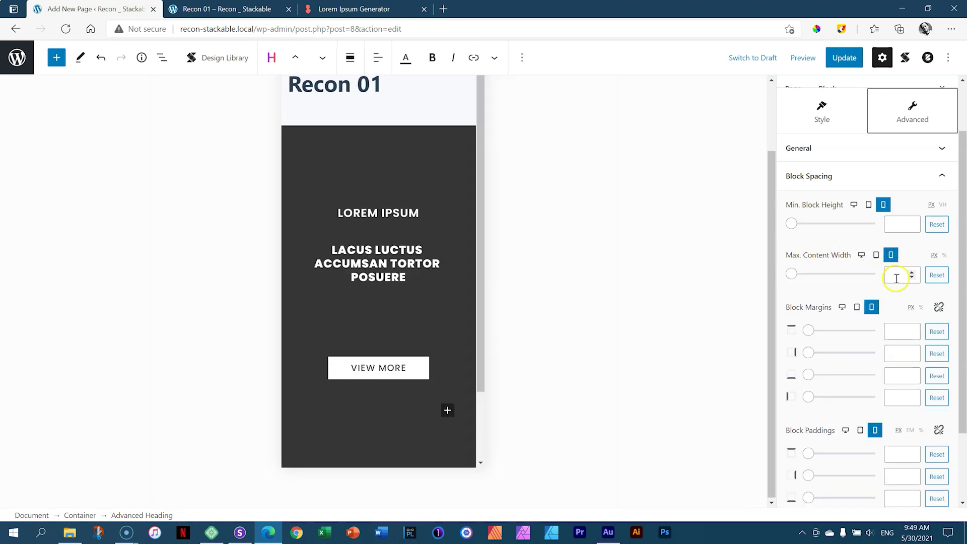
click(945, 255)
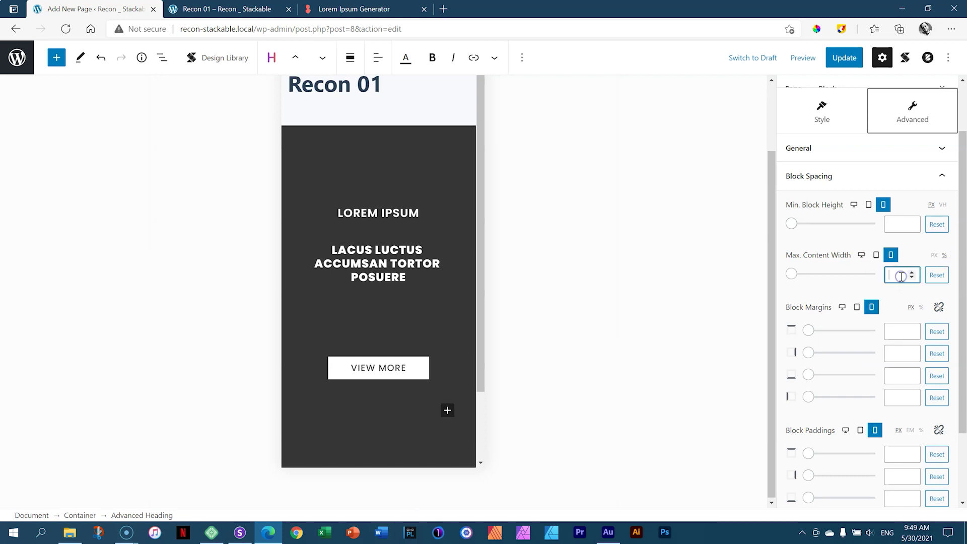
text(100)
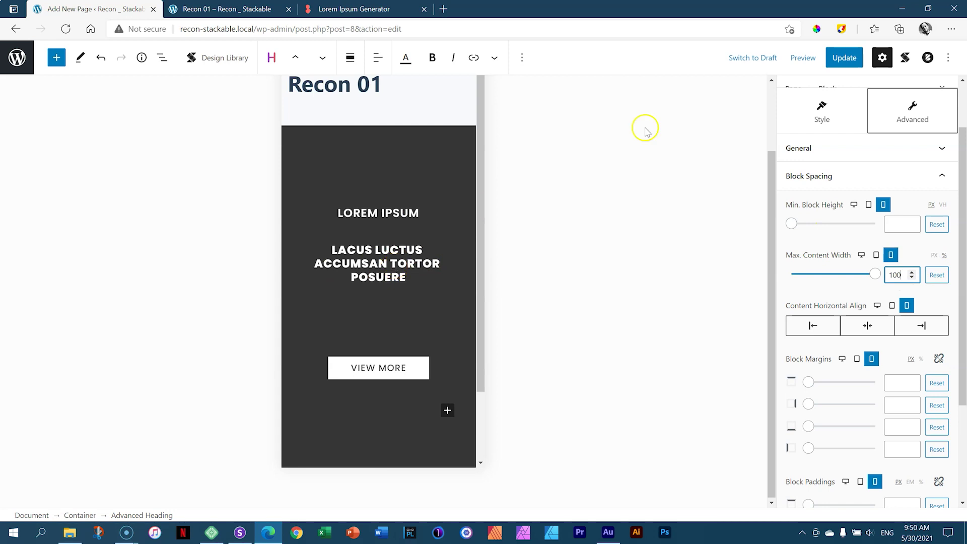
Step: Update the page, reload it in the multi-device preview app and examine the heading on the phones and tablet
click(844, 59)
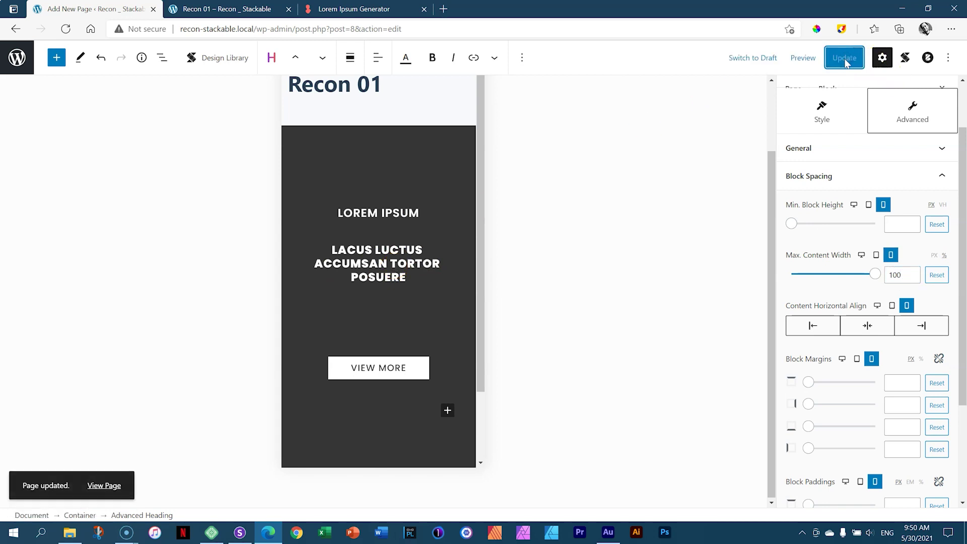
click(240, 532)
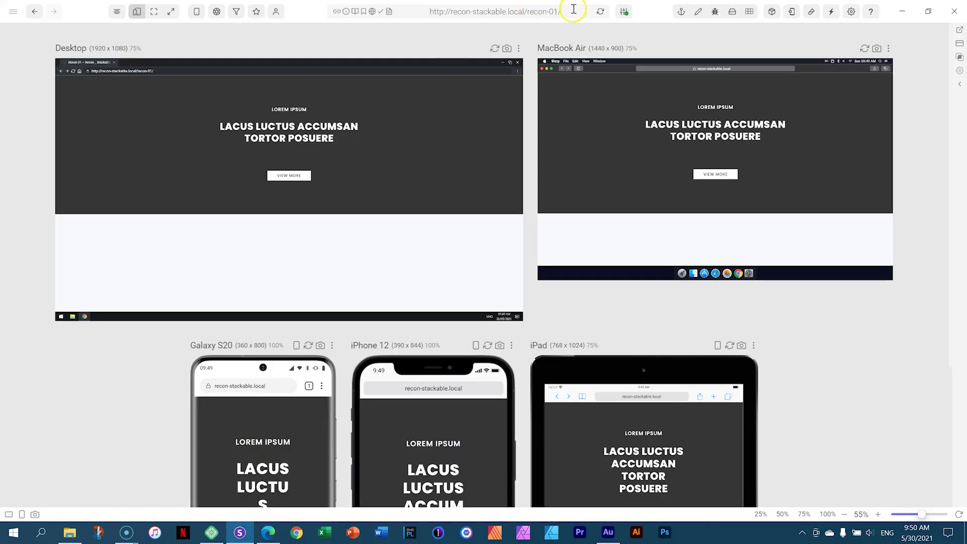
click(598, 13)
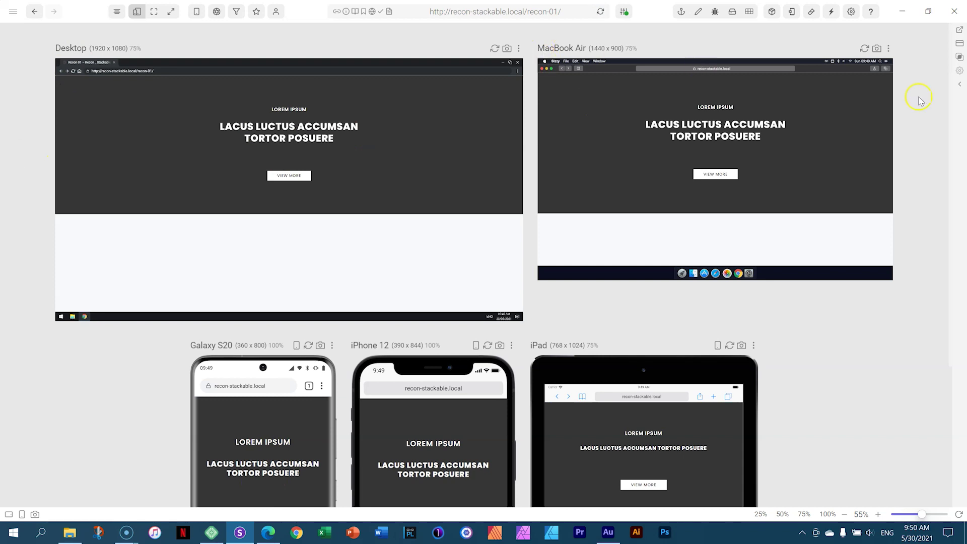
scroll(936, 92, down, 4)
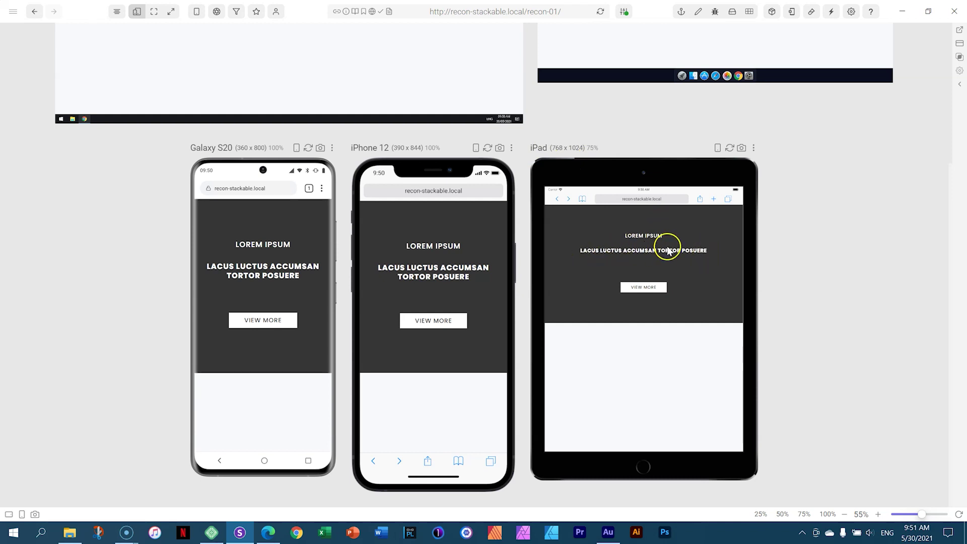
Step: Back in the page editor, set the heading's maximum content width for tablet to 60% and return to the desktop view
click(269, 532)
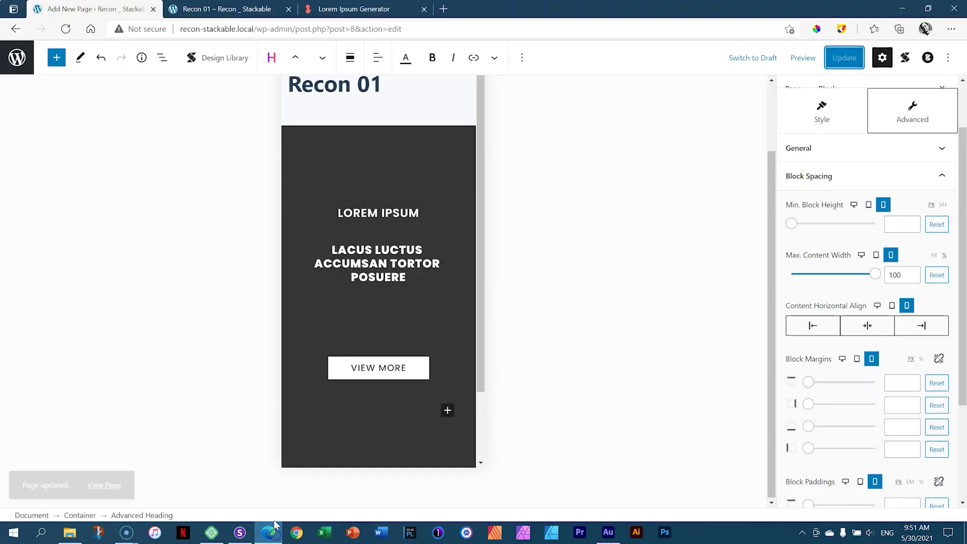
click(876, 255)
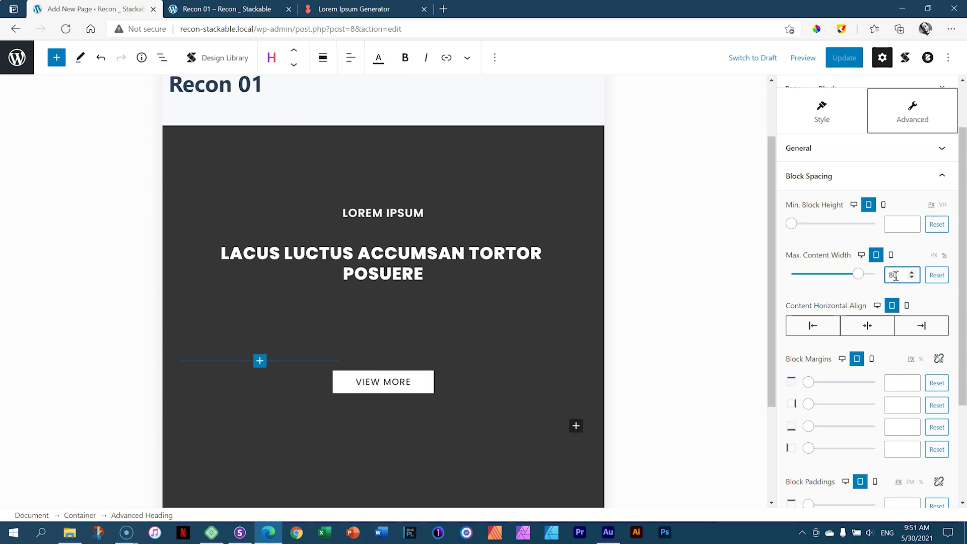
double_click(895, 275)
text(60)
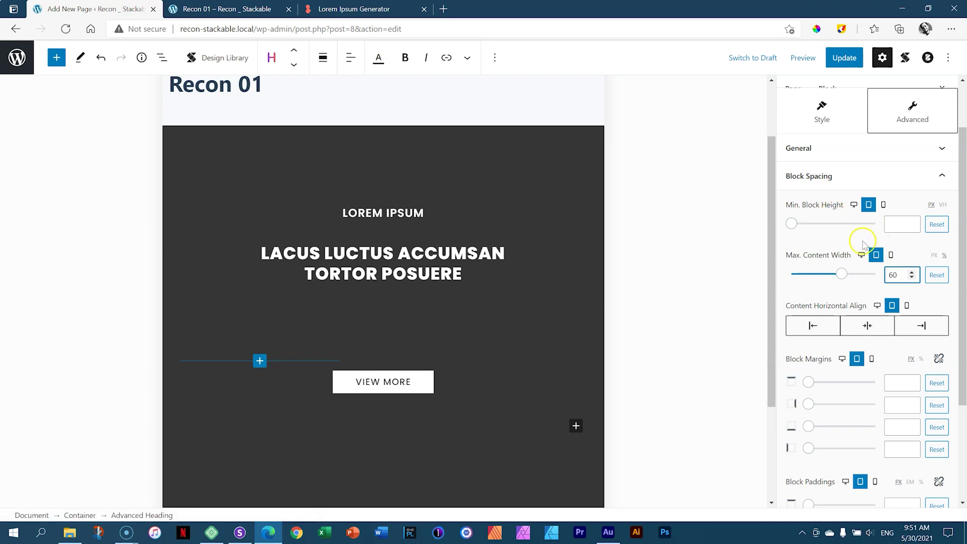
click(861, 254)
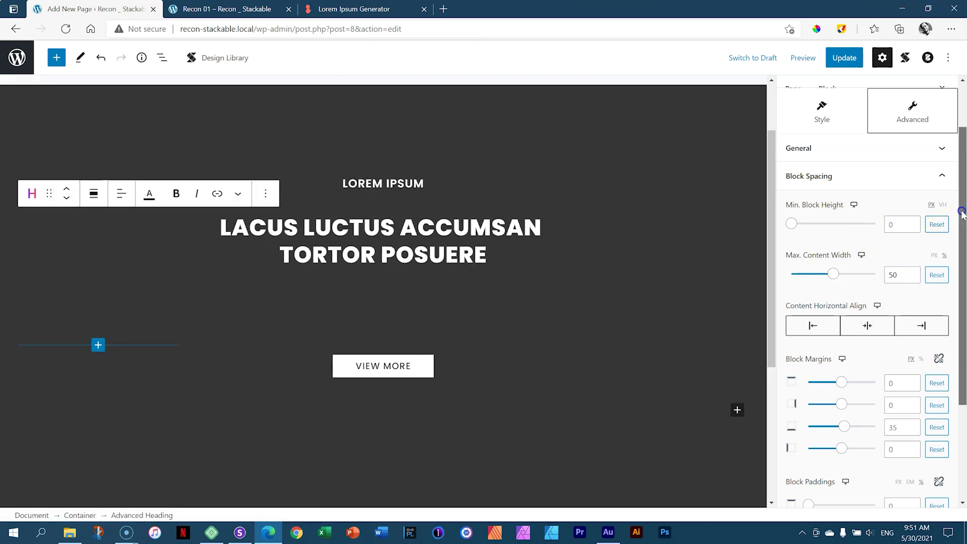
Step: Set the LACUS LUCTUS heading's mobile block paddings to 75 px top and 100 px bottom, and return to the desktop view
drag(962, 212, 963, 306)
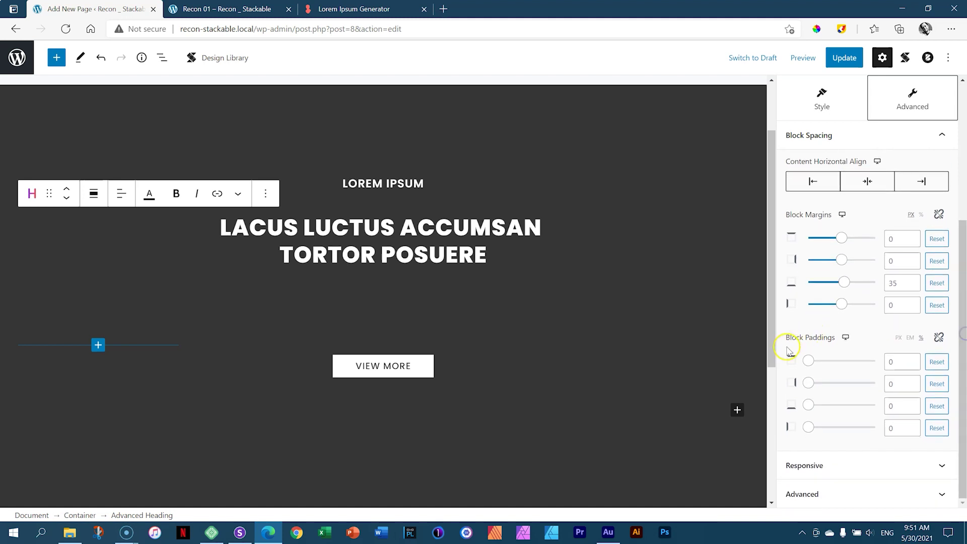
mouse_move(843, 342)
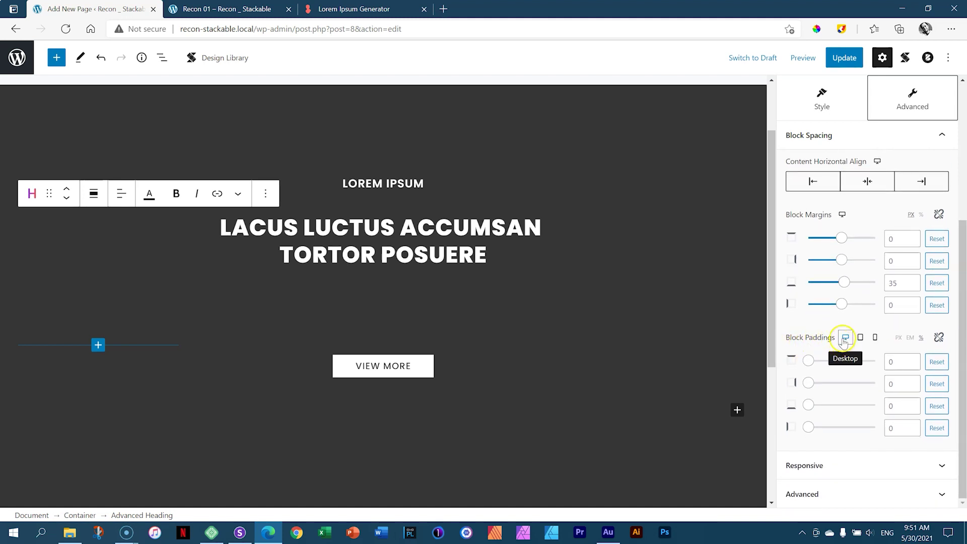
click(859, 339)
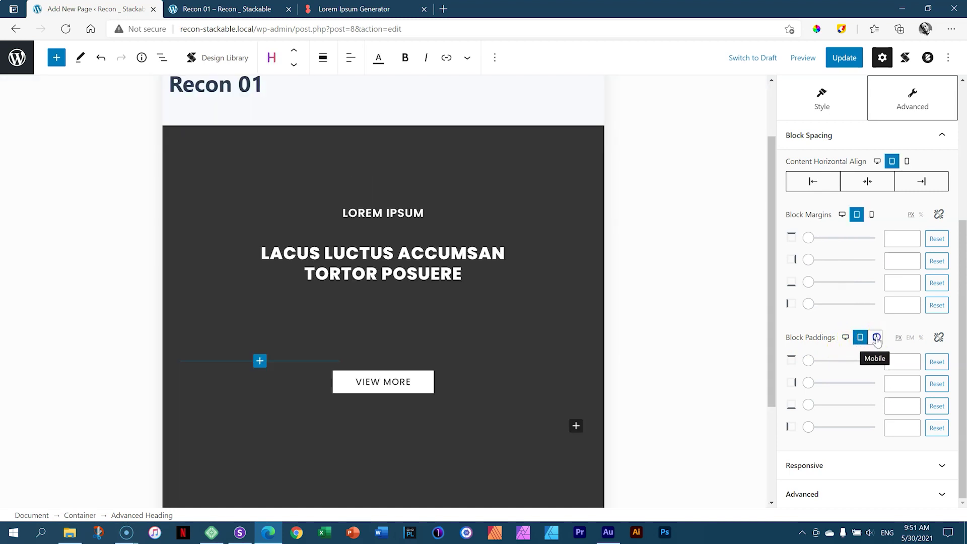
click(877, 339)
click(894, 362)
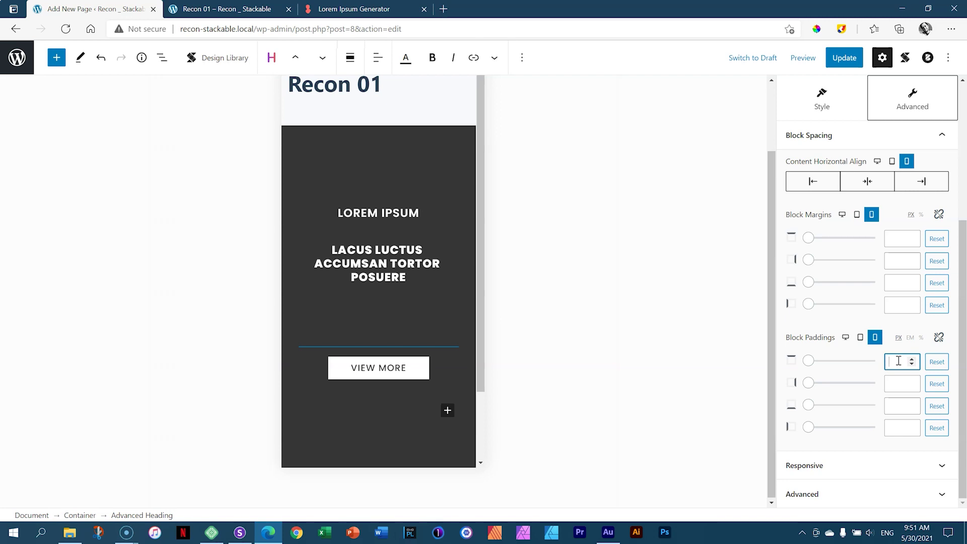
text(75)
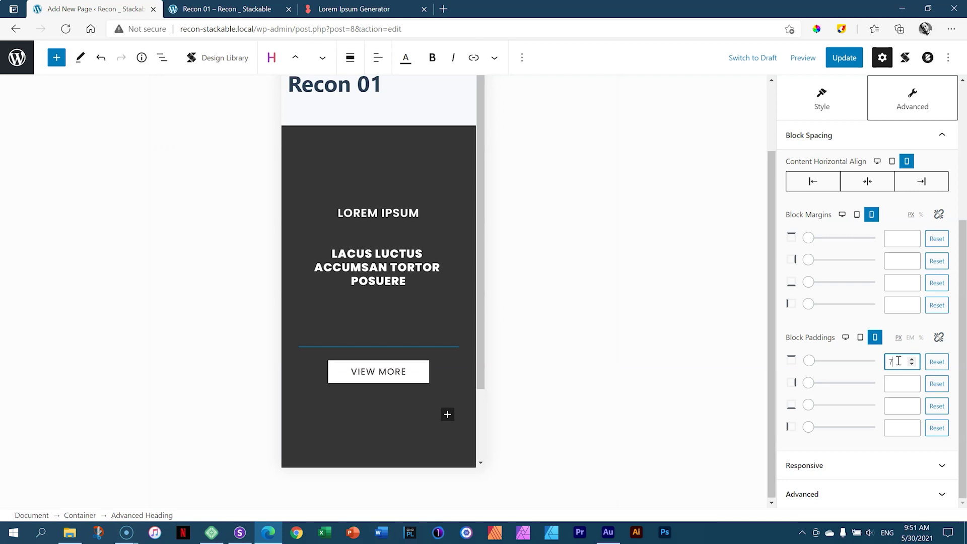
click(896, 407)
text(100)
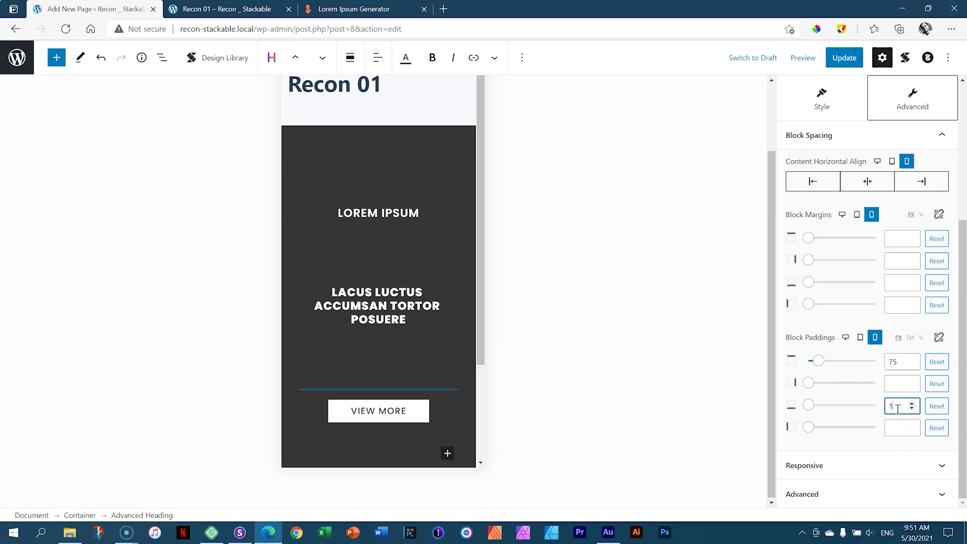
click(845, 337)
Step: Update the page, reload it in the multi-device preview app and examine the heading's spacing on the phones, tablet and desktops
click(844, 58)
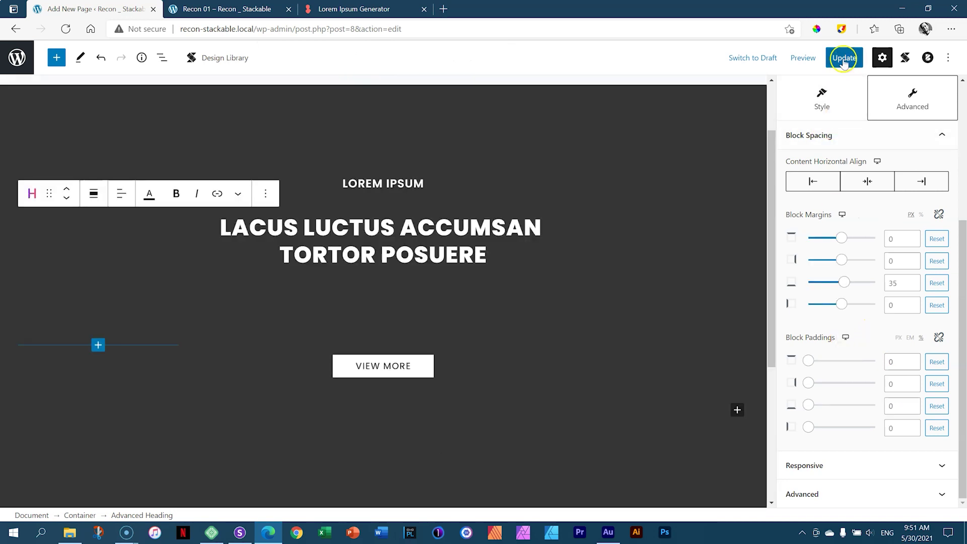
click(240, 532)
click(601, 12)
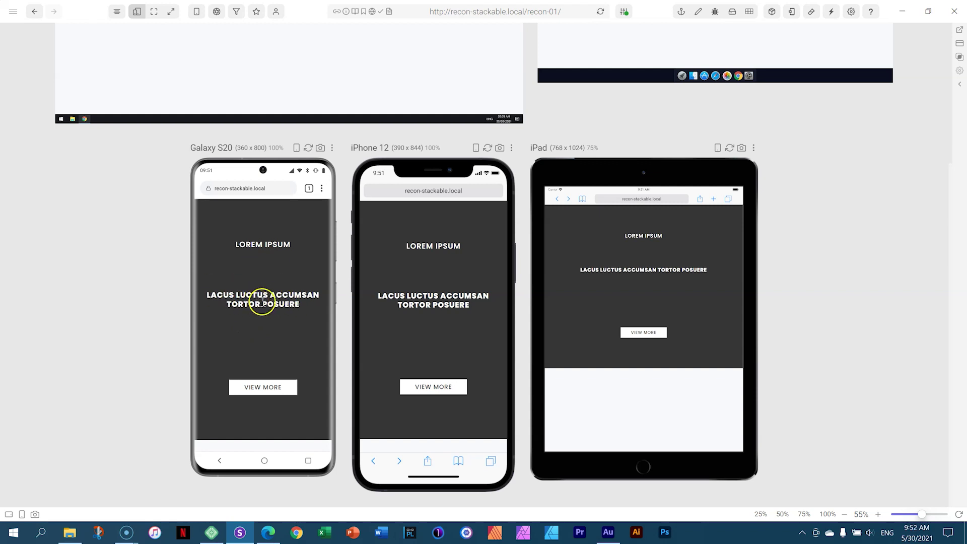
scroll(614, 300, up, 4)
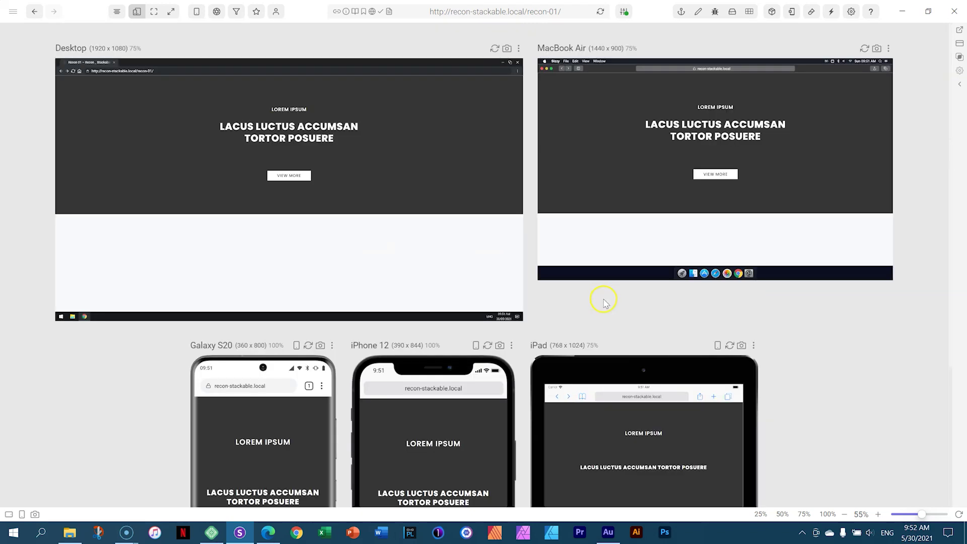
scroll(604, 303, down, 4)
Step: Back in the page editor, reset the heading's top and bottom block paddings for mobile and return to the desktop view
click(268, 533)
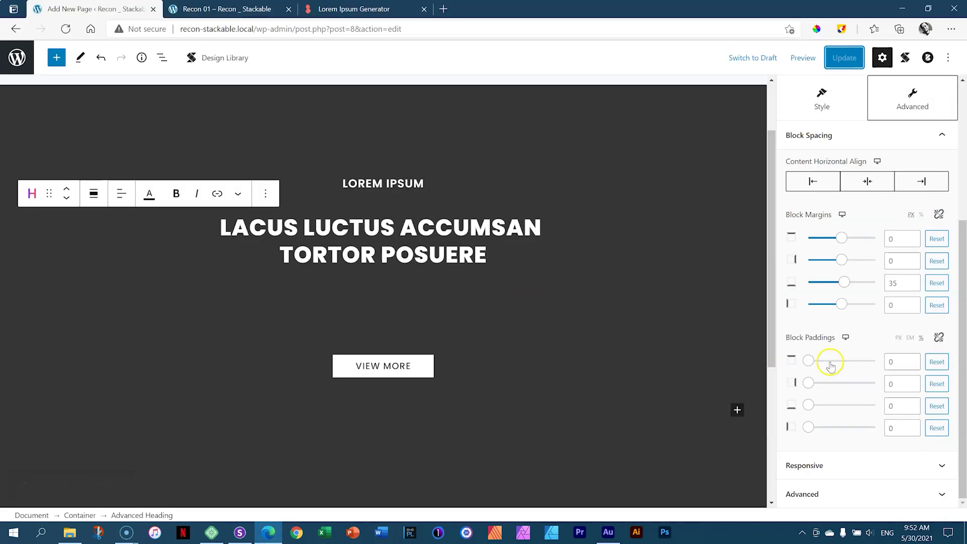
click(350, 224)
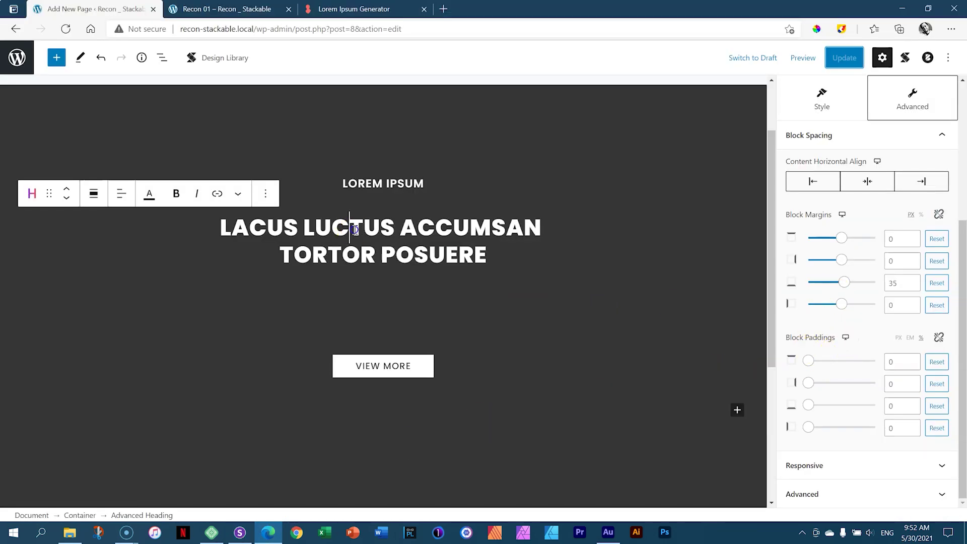
mouse_move(850, 344)
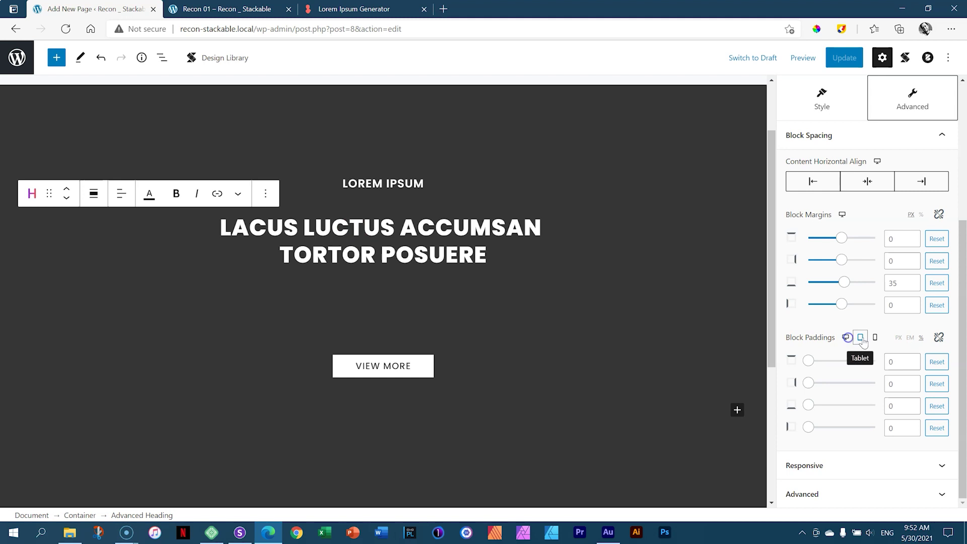
click(860, 337)
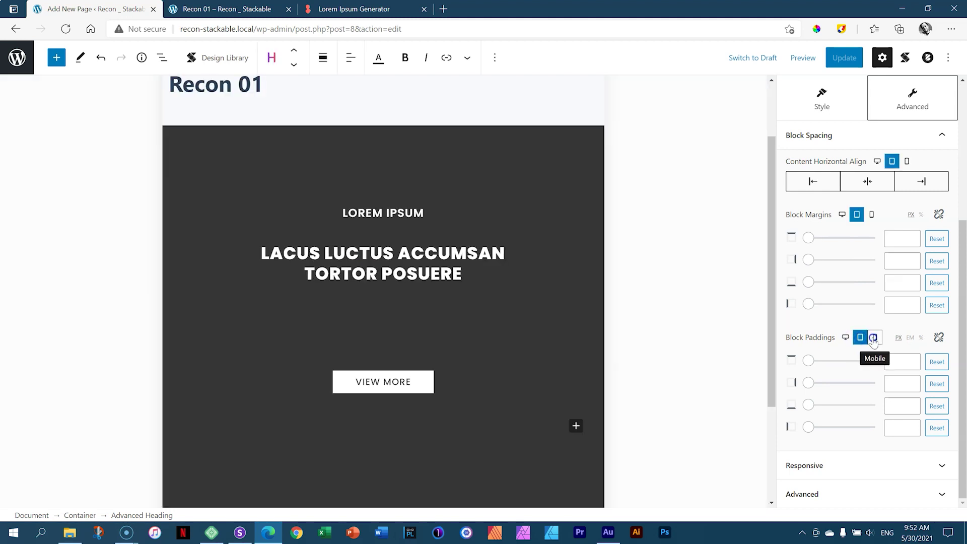
click(936, 363)
click(936, 406)
click(859, 338)
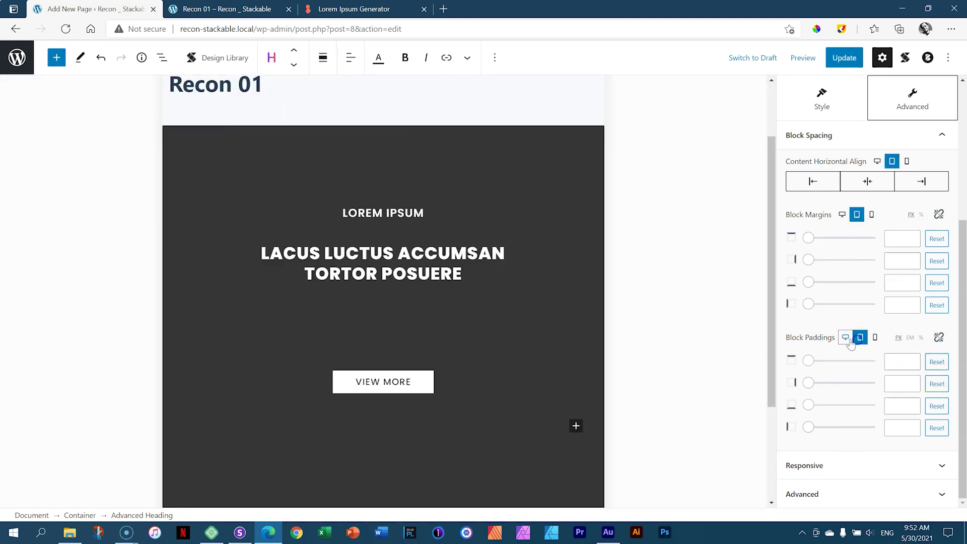
click(846, 338)
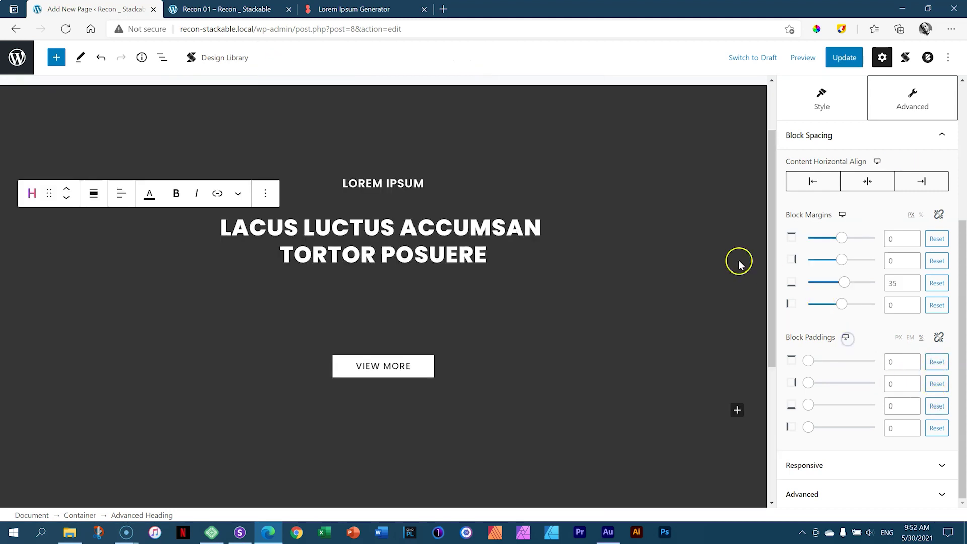
Step: In the hero container's block spacing, set the mobile block paddings to 75 px top and 100 px bottom
click(467, 115)
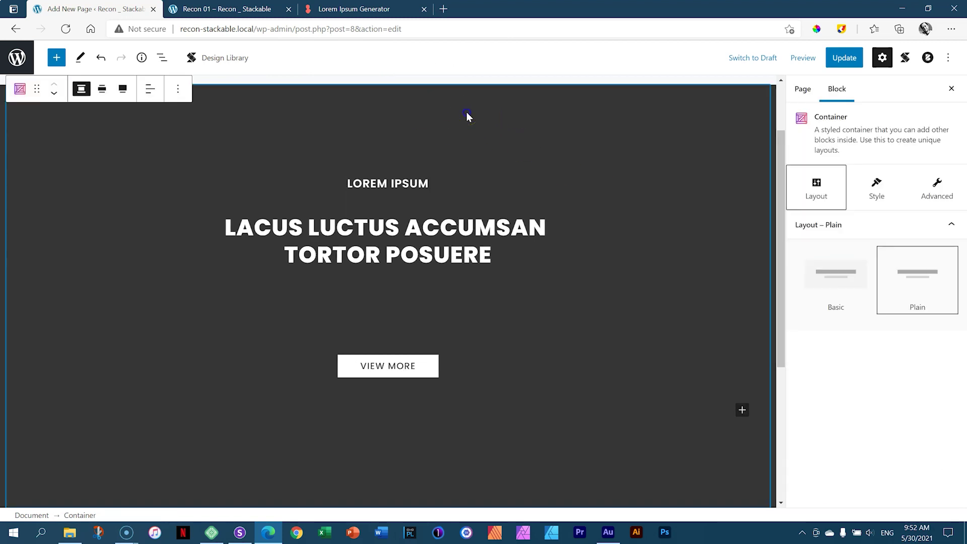
click(936, 188)
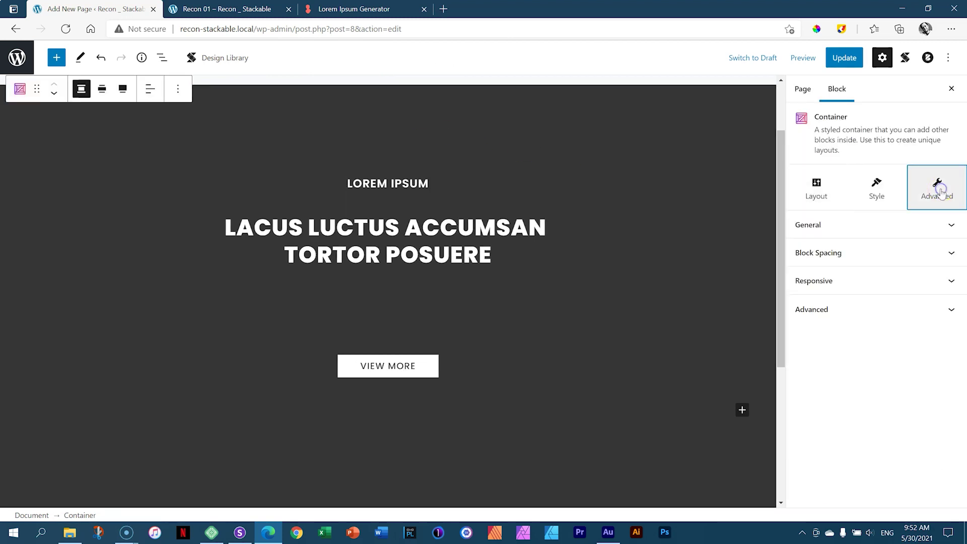
click(810, 254)
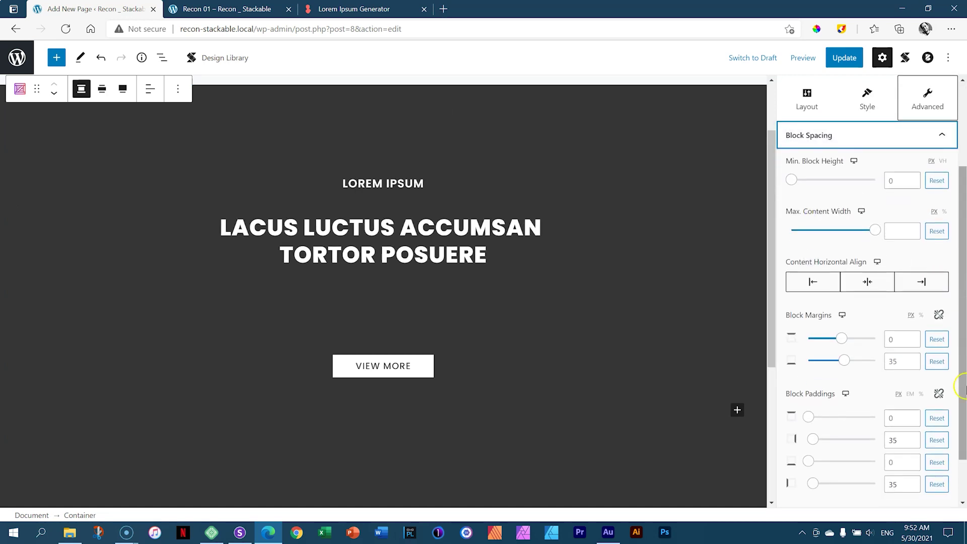
scroll(961, 407, down, 2)
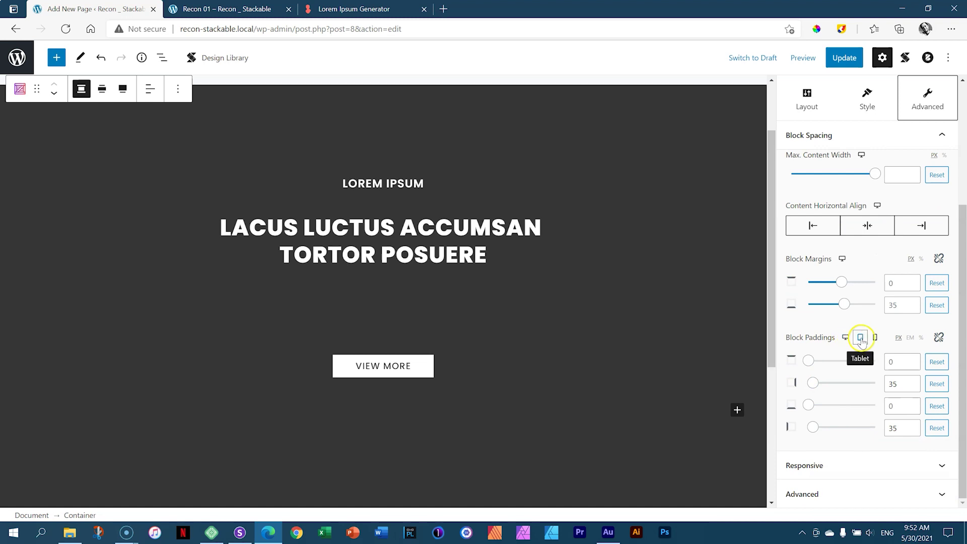
click(860, 337)
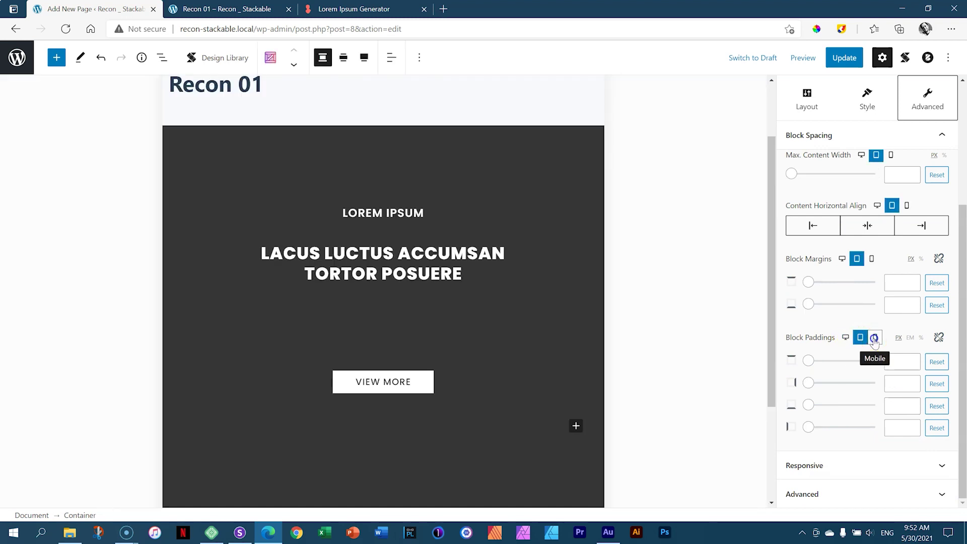
click(874, 338)
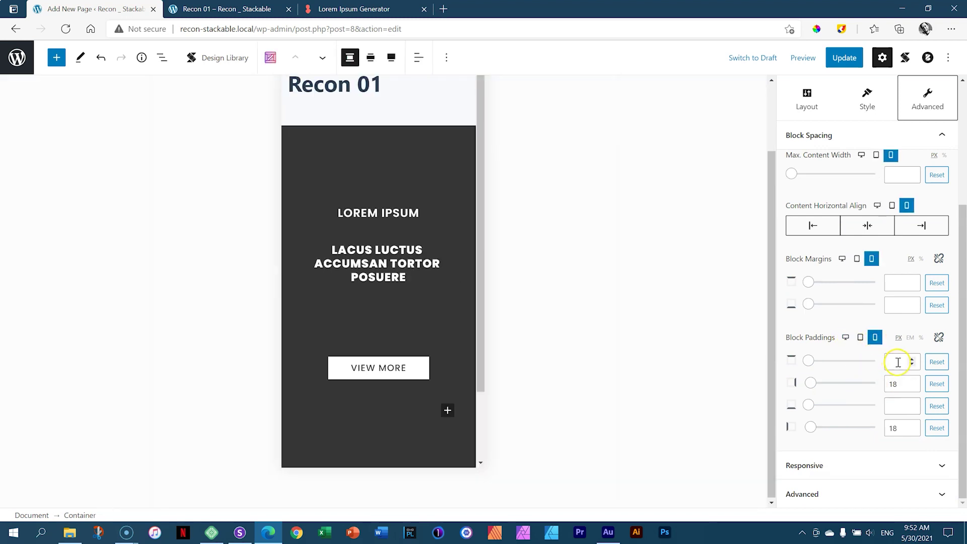
text(7)
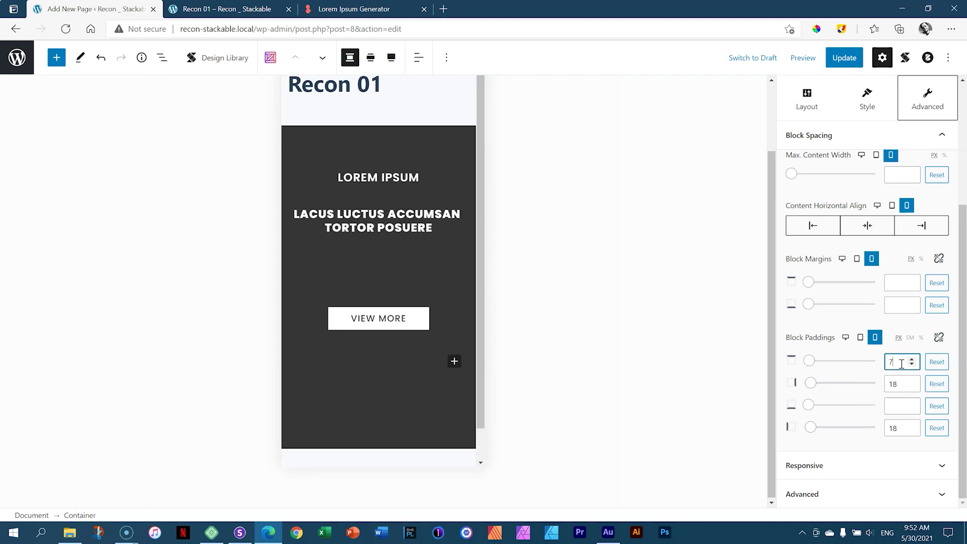
text(5)
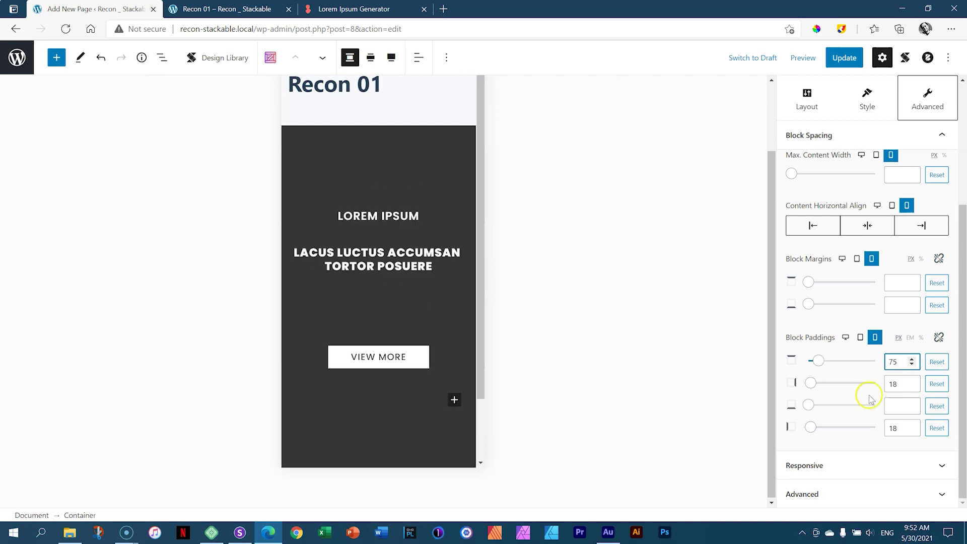
click(897, 405)
text(100)
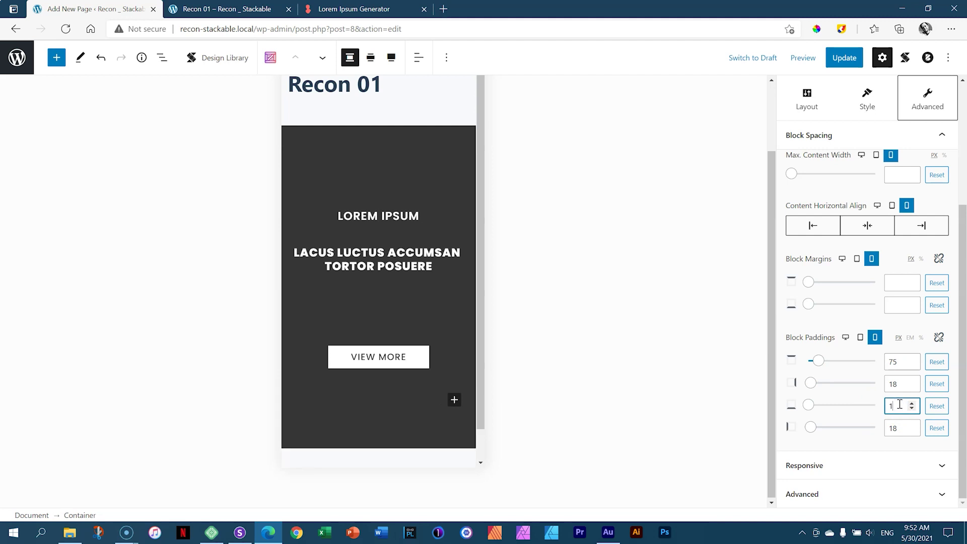
Step: Update the page, reload it in the multi-device preview app and compare the hero section's spacing across all devices
click(844, 57)
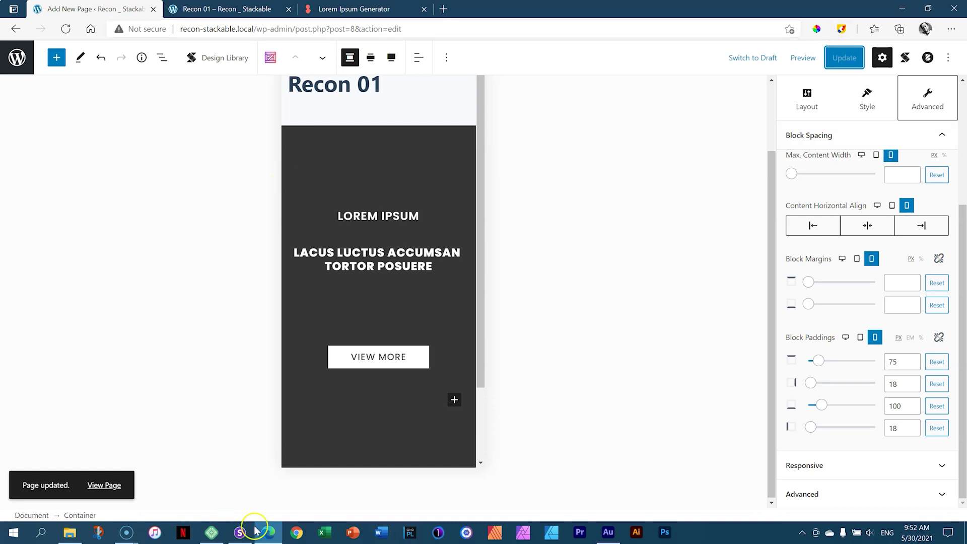
click(240, 532)
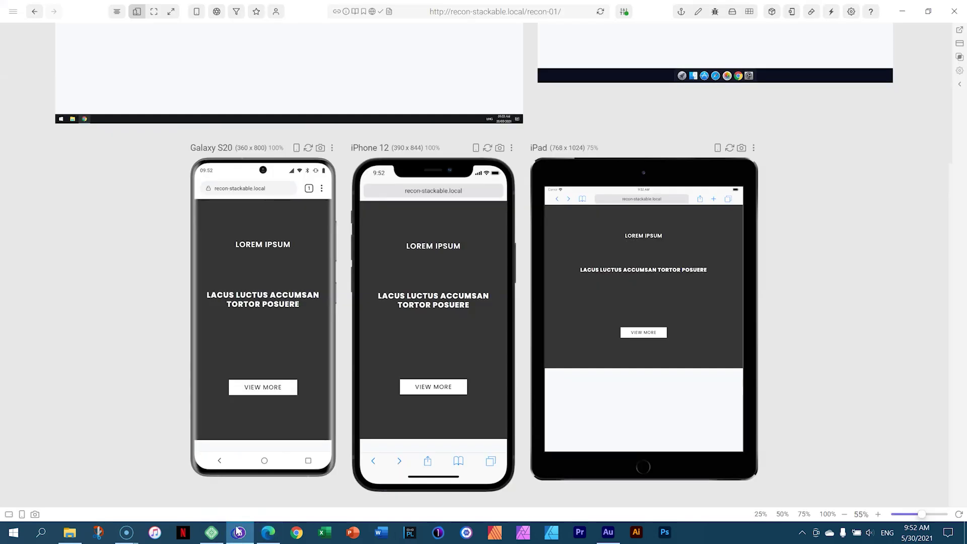
click(602, 11)
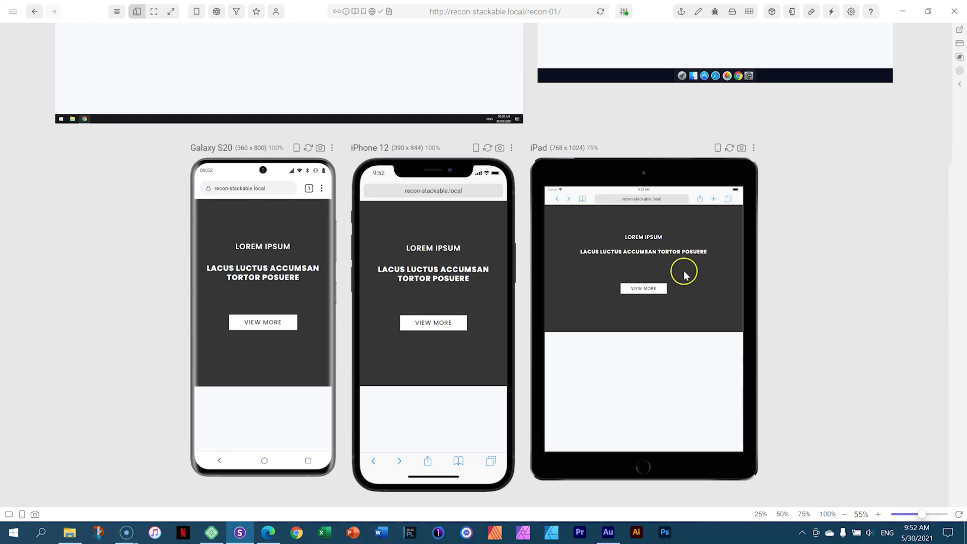
scroll(682, 295, up, 4)
scroll(685, 315, down, 3)
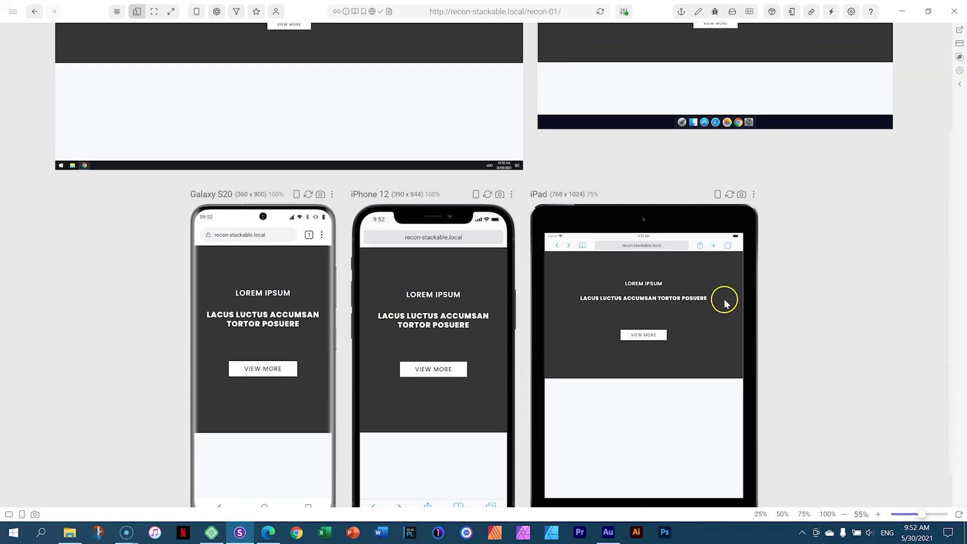
scroll(744, 265, up, 3)
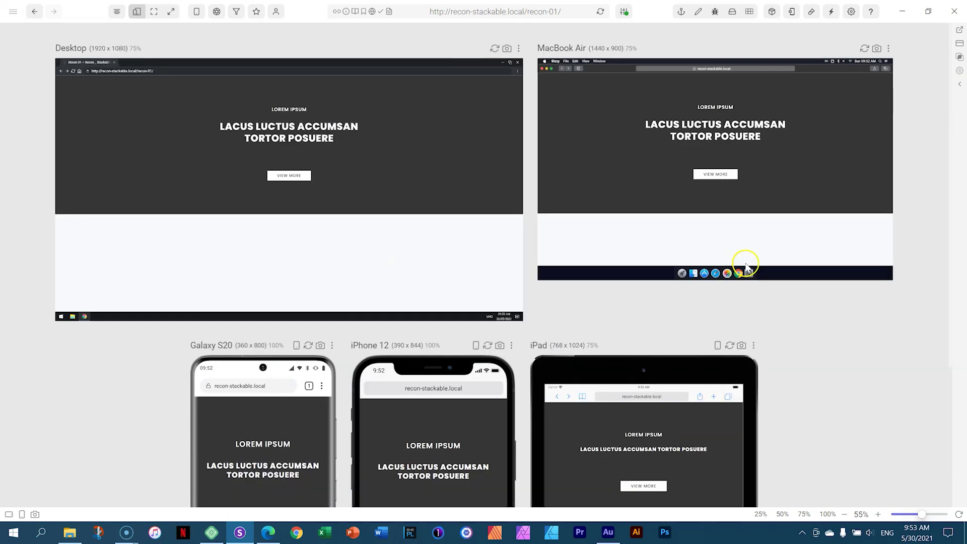
scroll(748, 278, down, 4)
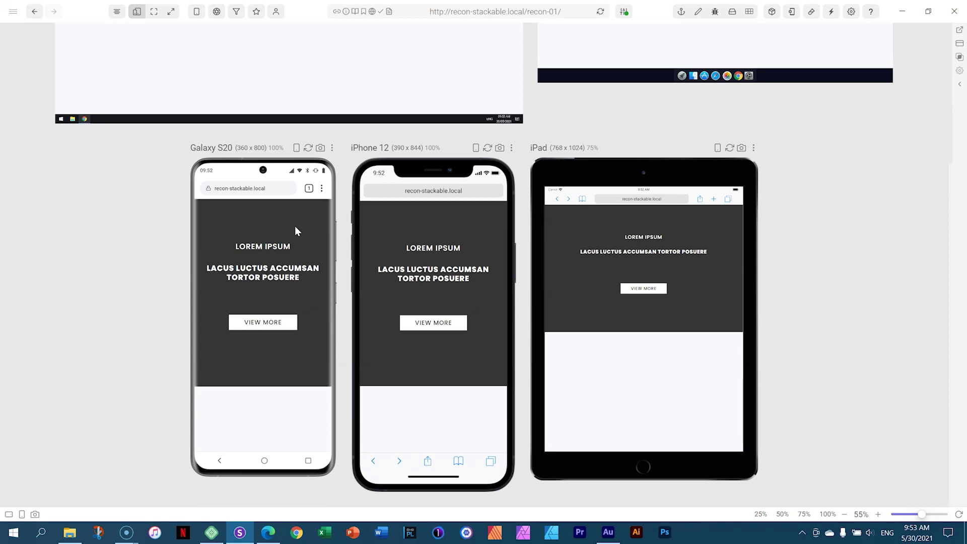
Step: Return to the page editor and switch the hero container's block padding settings and preview to desktop view
click(267, 532)
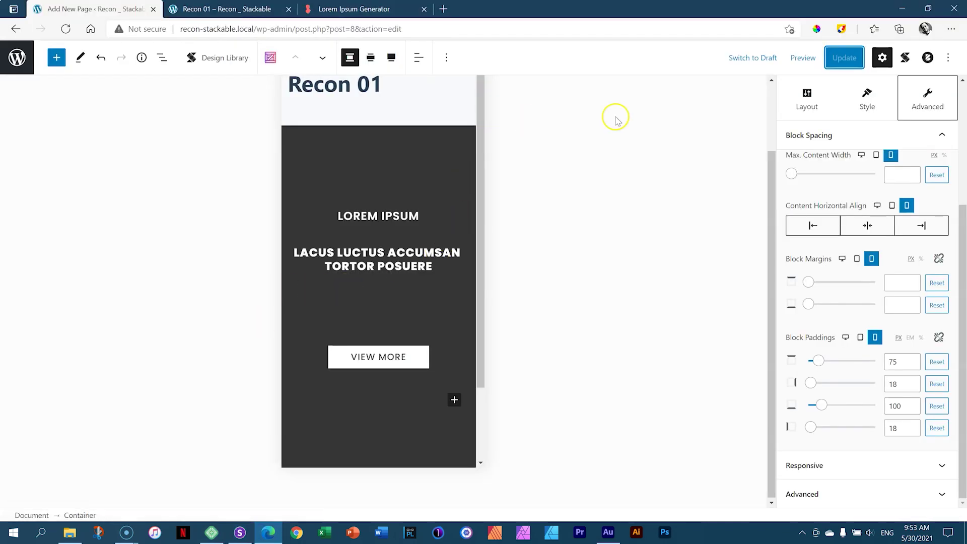
click(845, 338)
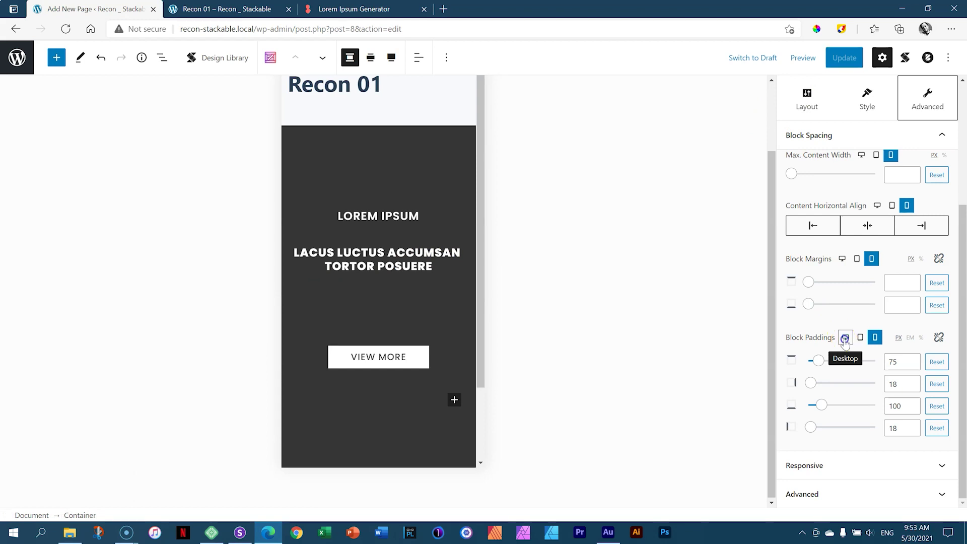
click(845, 339)
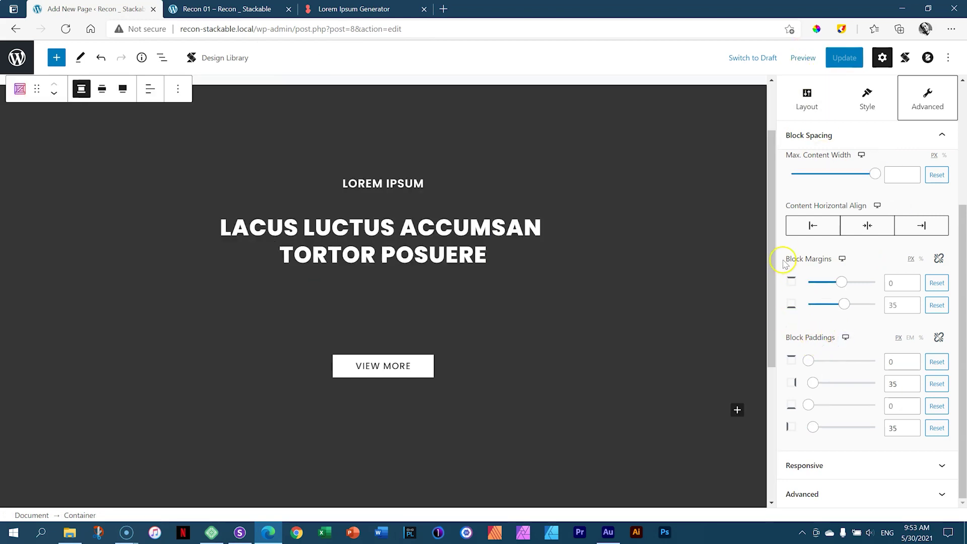
mouse_move(771, 255)
mouse_down()
mouse_move(766, 312)
mouse_move(775, 203)
mouse_move(780, 241)
mouse_up()
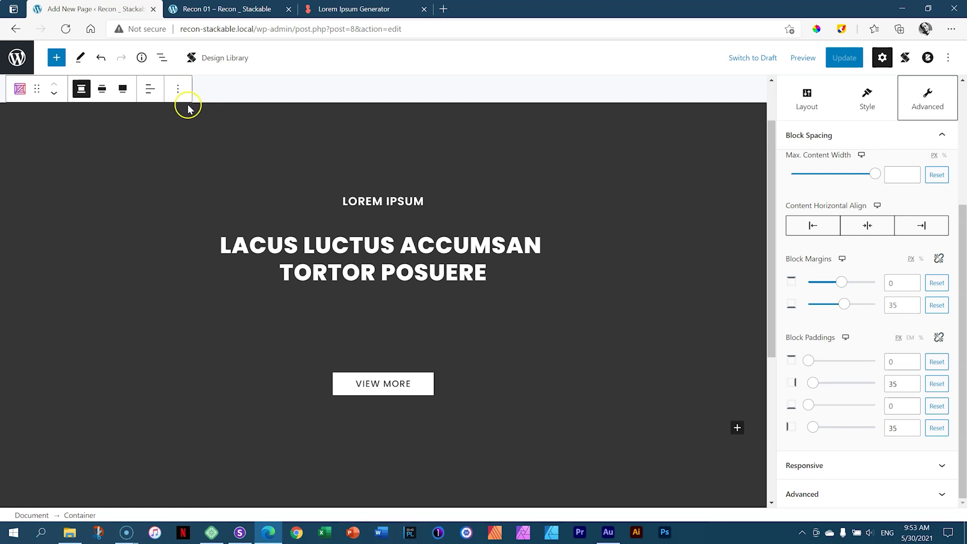
Step: Duplicate the hero container and look over both copies on the page
click(179, 90)
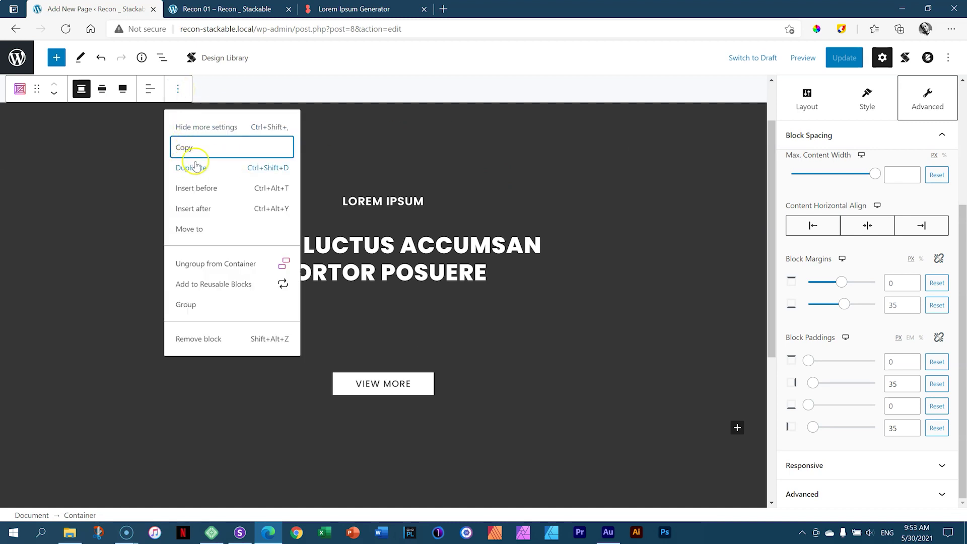
click(193, 168)
scroll(465, 214, down, 5)
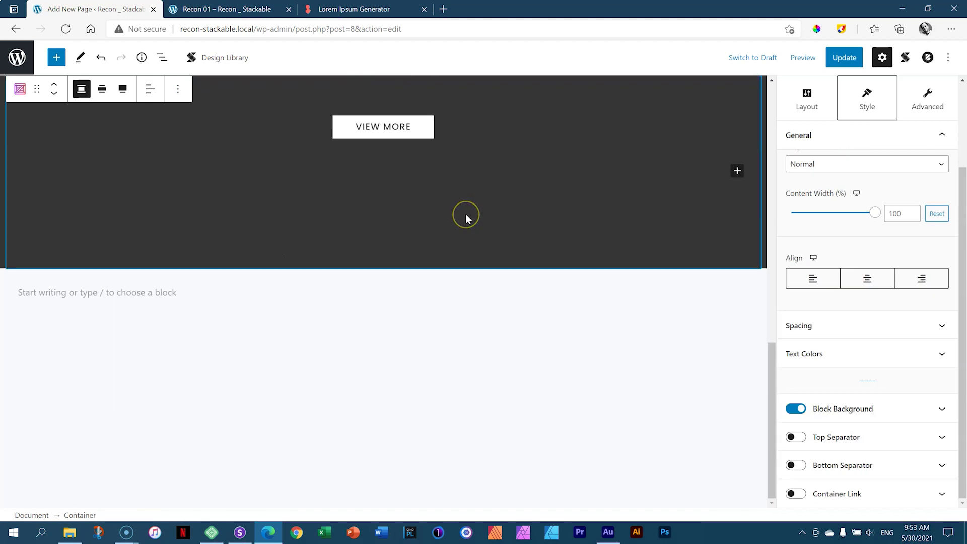
scroll(465, 215, up, 6)
scroll(469, 151, up, 8)
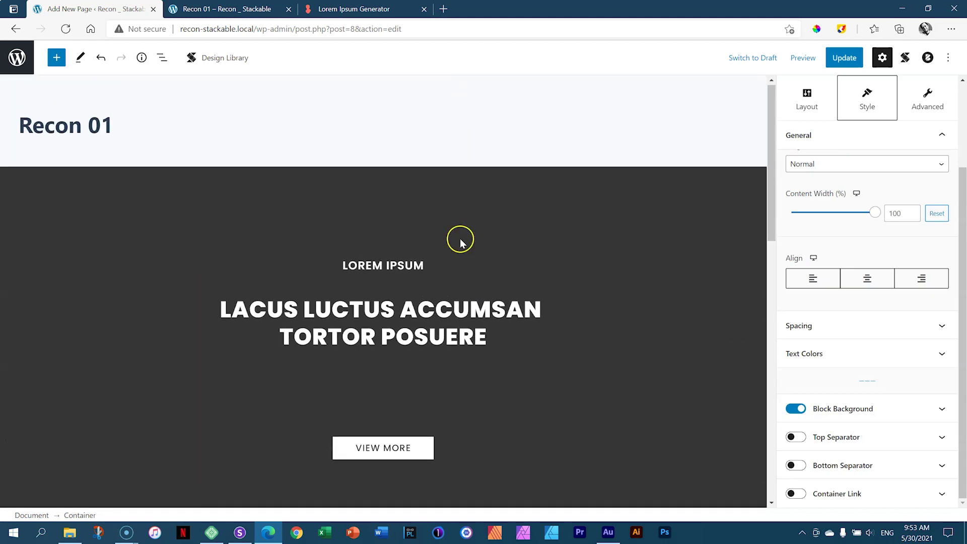
scroll(460, 237, down, 10)
scroll(473, 283, up, 6)
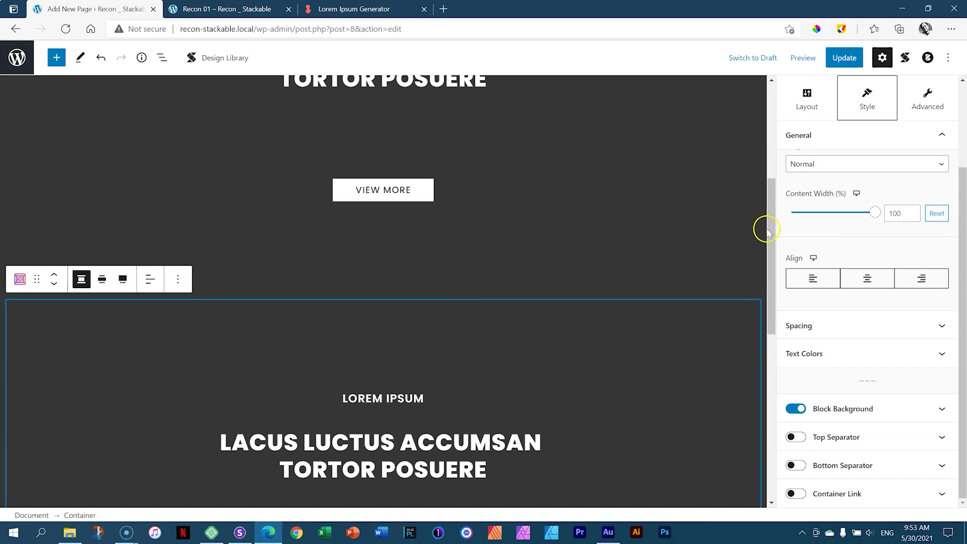
drag(767, 229, 769, 119)
Step: Select the duplicated container from the block list view and examine where the two hero sections meet
click(158, 124)
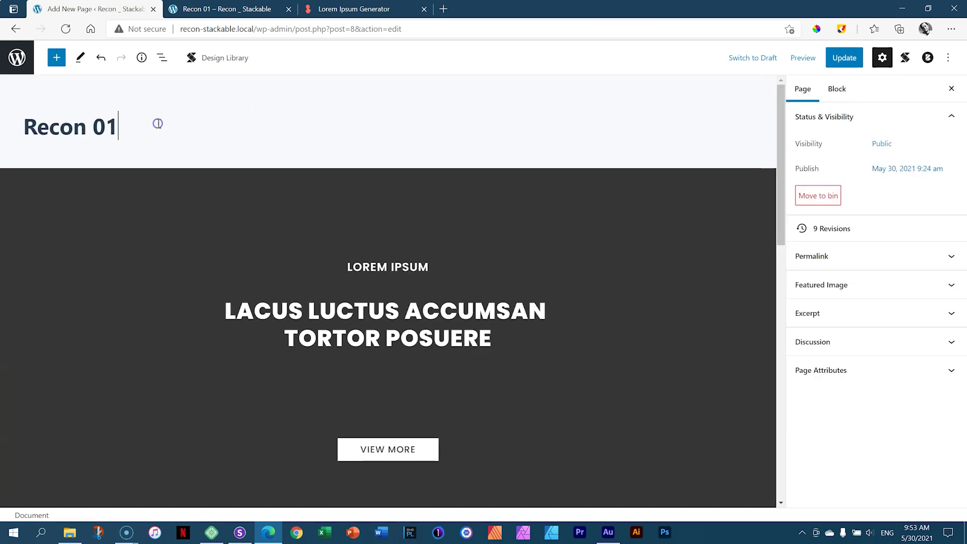
click(161, 59)
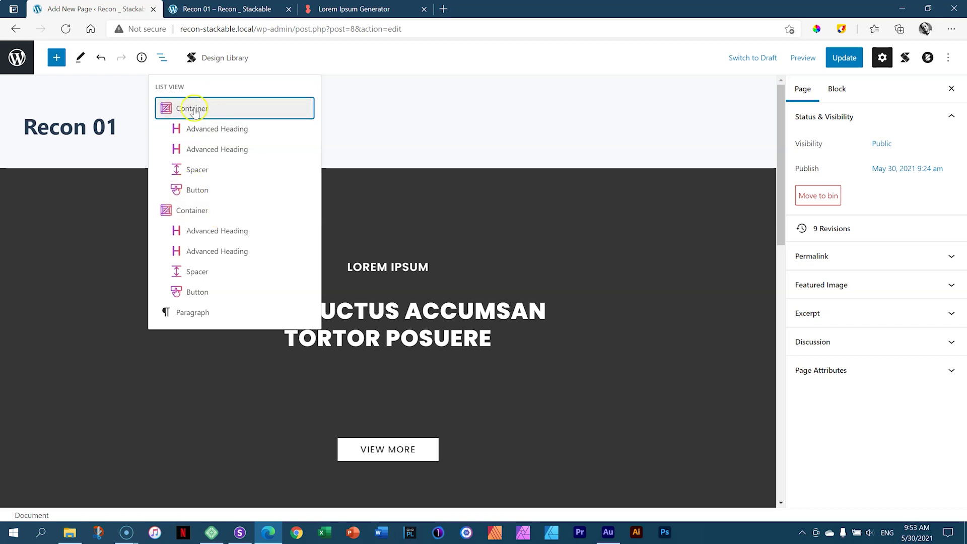
click(180, 209)
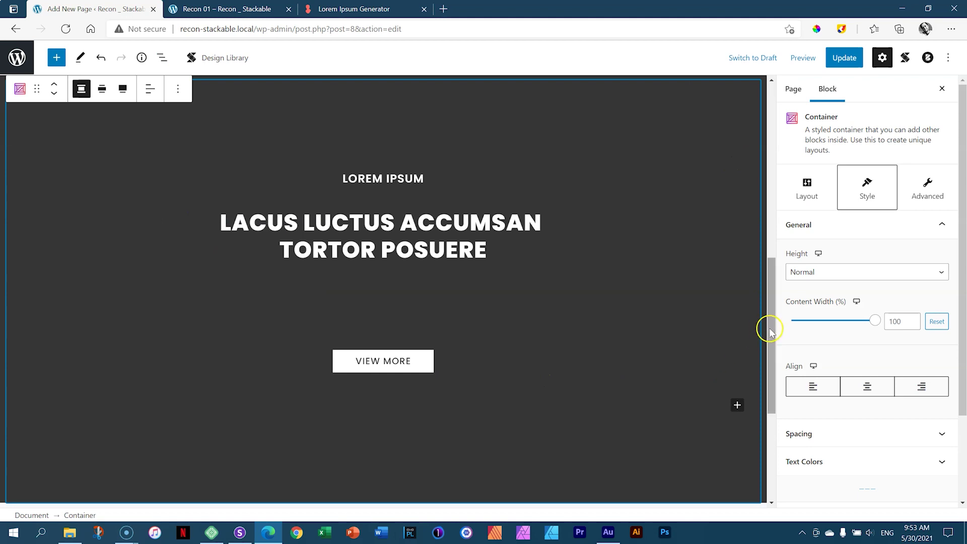
scroll(769, 330, up, 4)
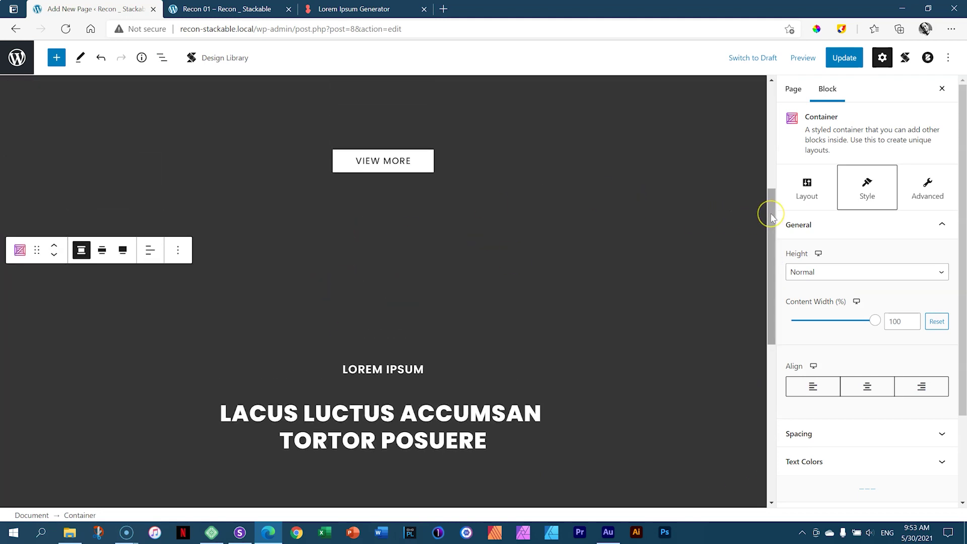
drag(771, 218, 771, 361)
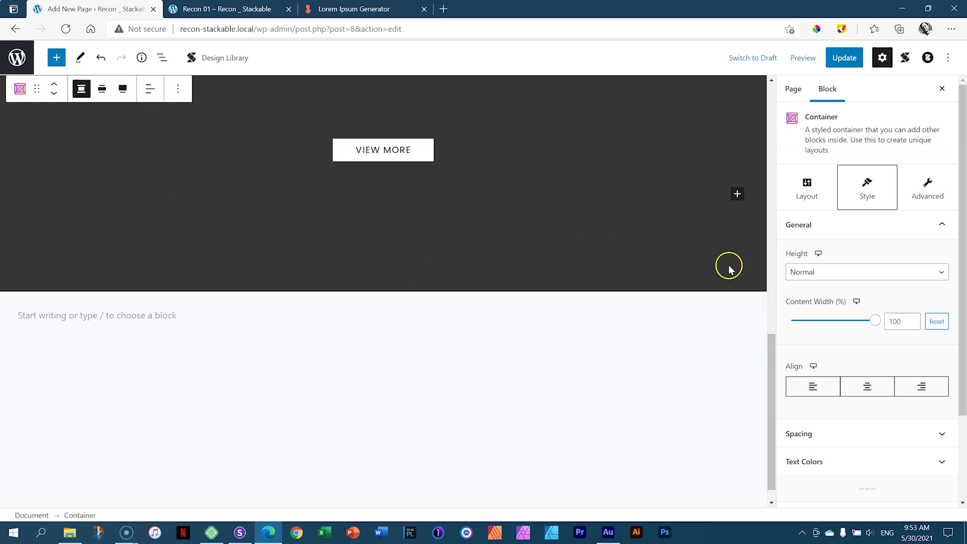
Step: Insert a Stackable Spacer block below the duplicated hero and move it up between the two containers
click(666, 410)
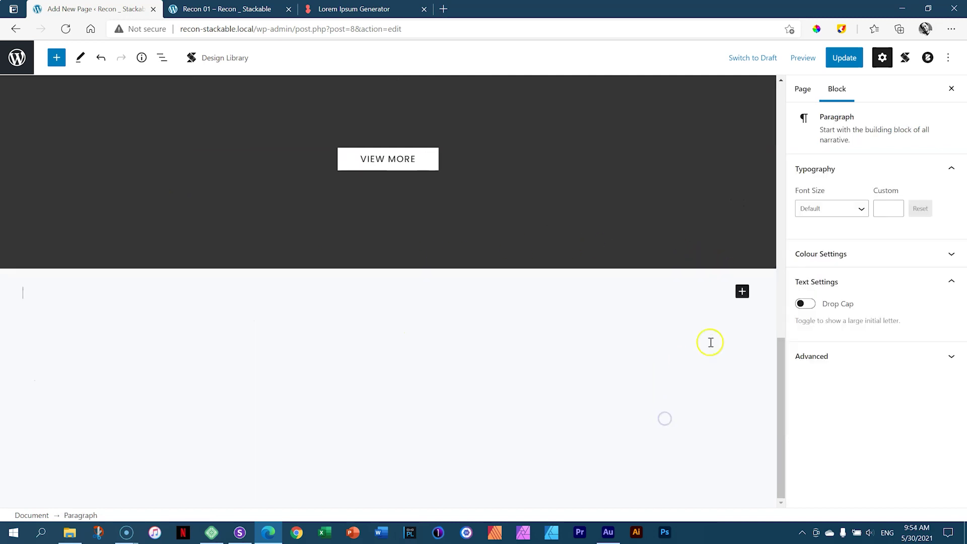
click(743, 292)
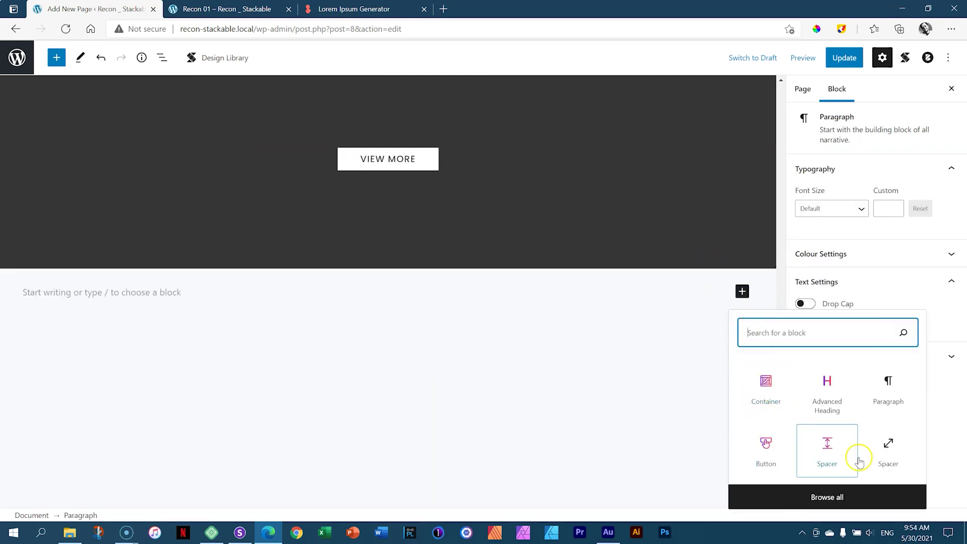
click(825, 451)
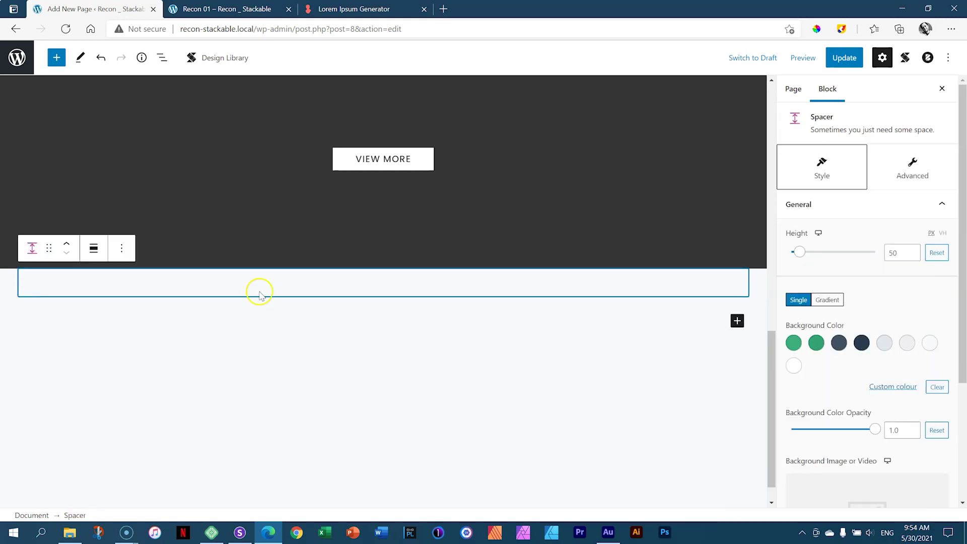
click(737, 321)
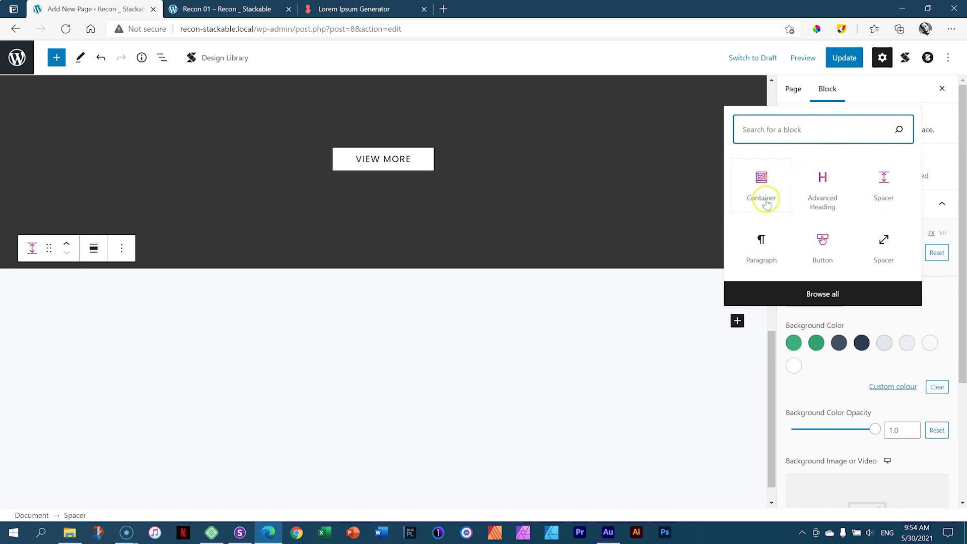
click(714, 365)
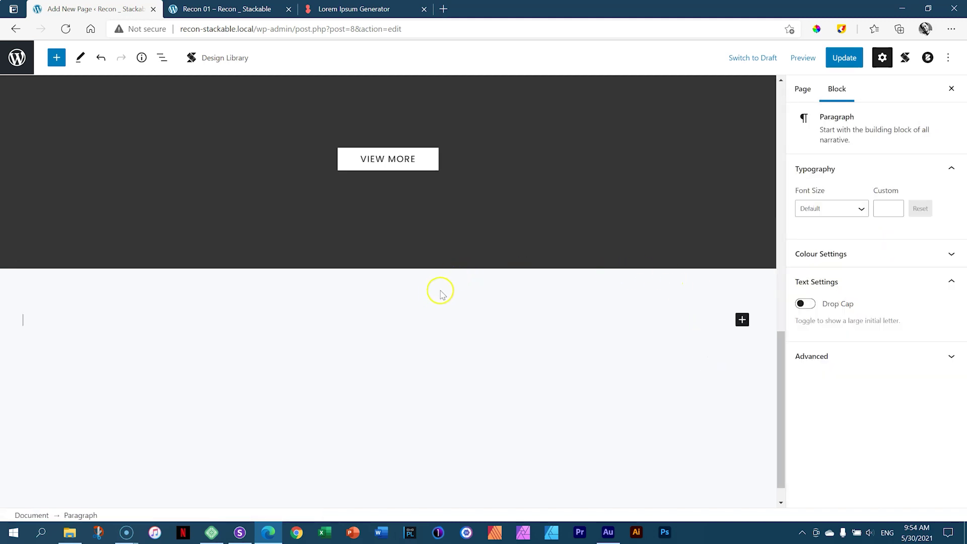
click(401, 288)
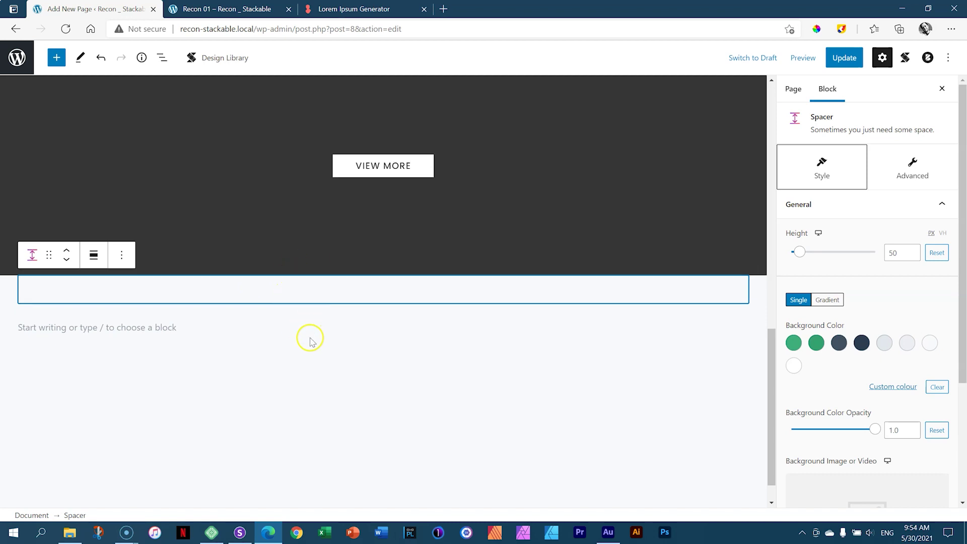
scroll(434, 186, down, 7)
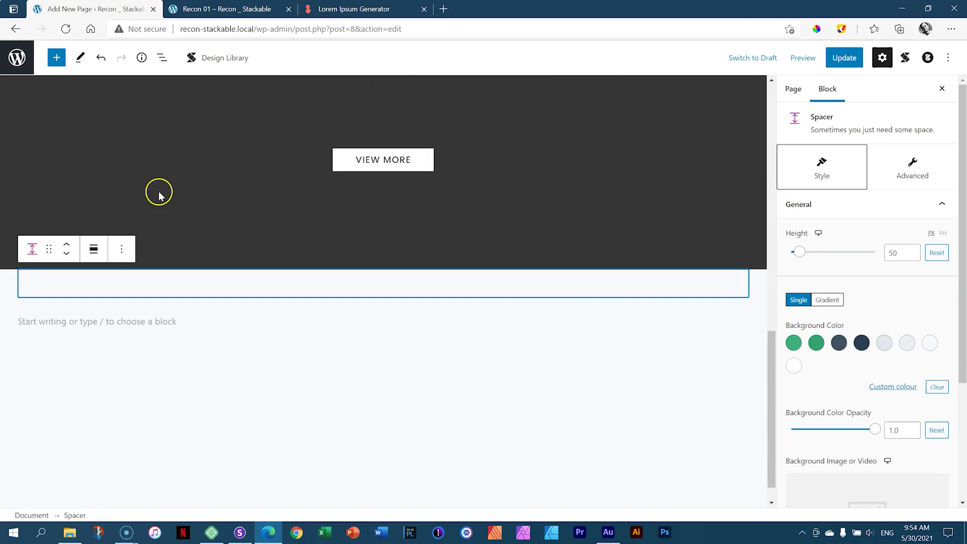
click(69, 247)
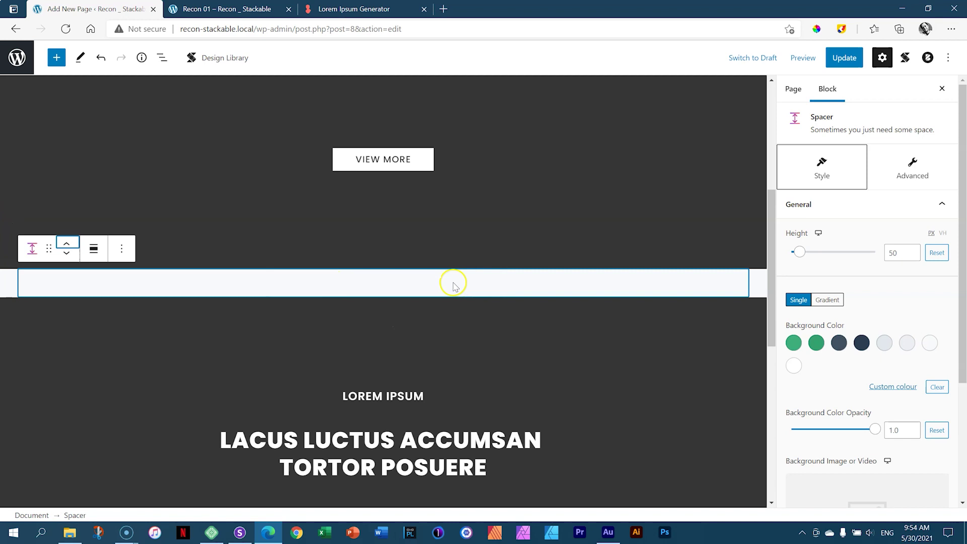
Step: Set the height of the spacer between the two hero containers to 100 px
click(897, 254)
key(BackSpace)
key(BackSpace)
text(100)
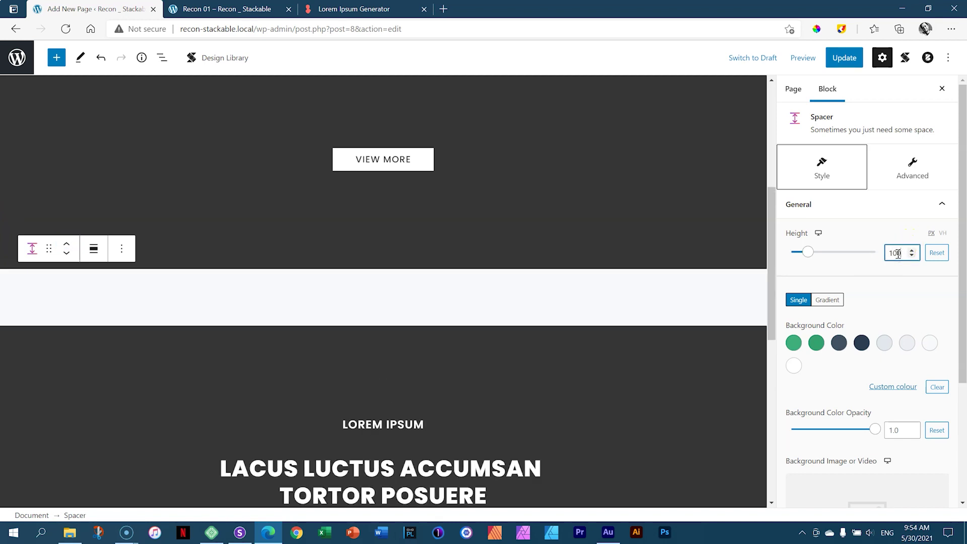
Step: Upload the 01 _ Hero image and set it as the block background image of the second hero container
drag(771, 276, 773, 355)
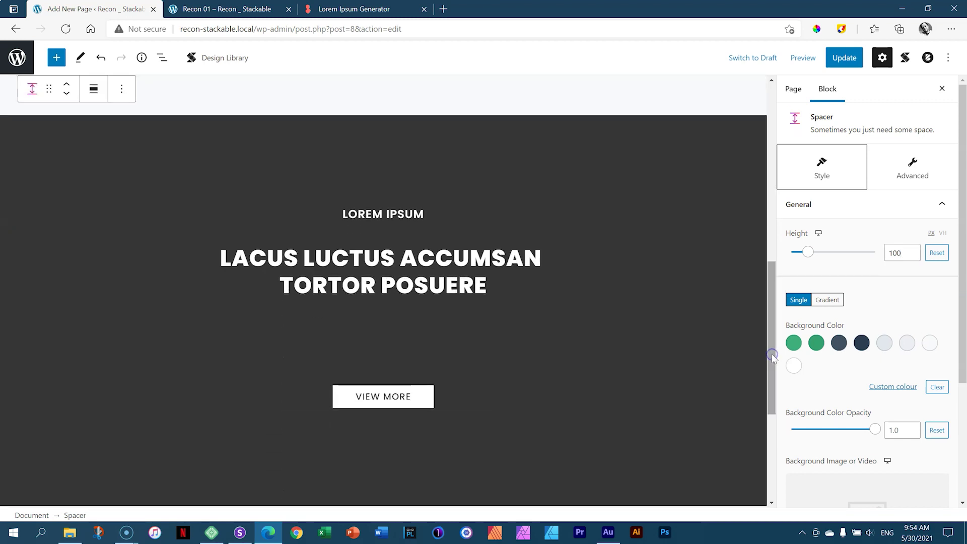
click(685, 146)
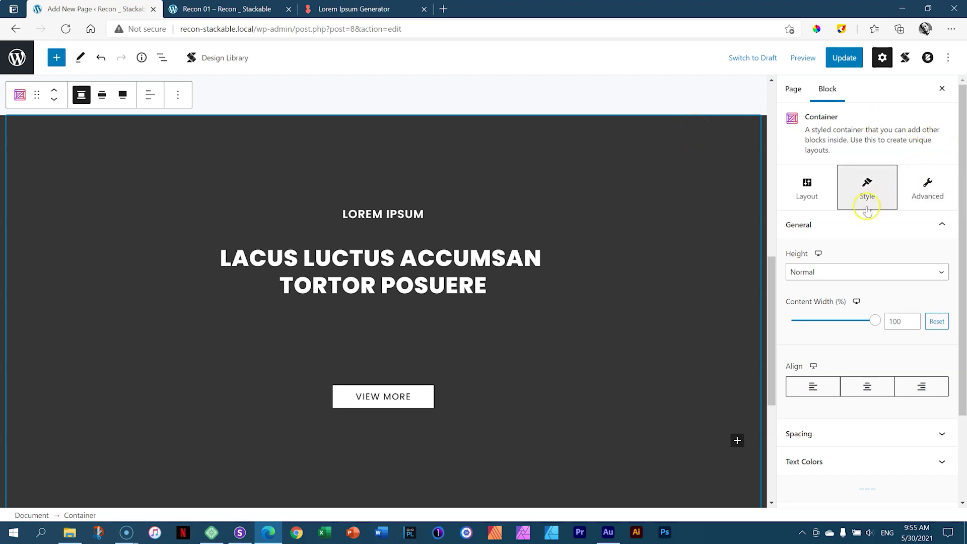
click(852, 225)
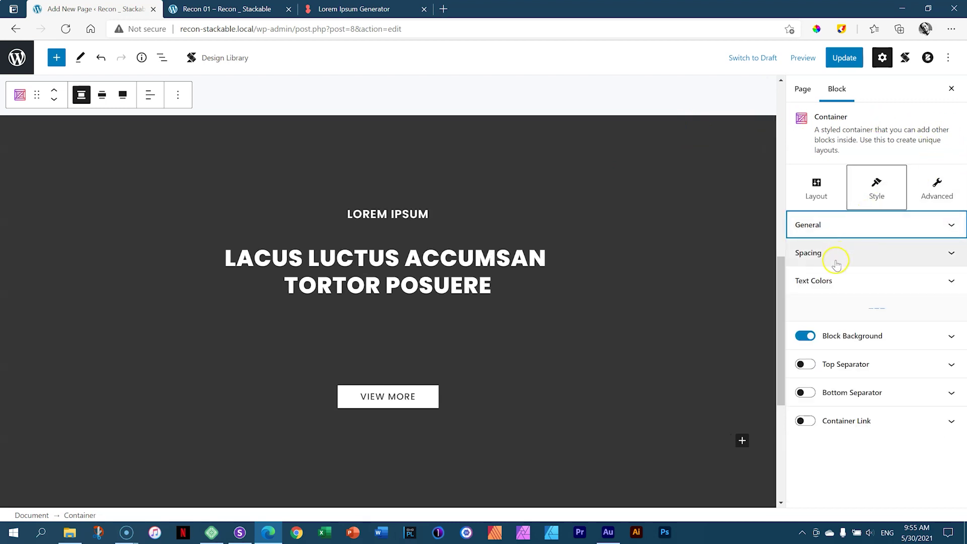
click(871, 337)
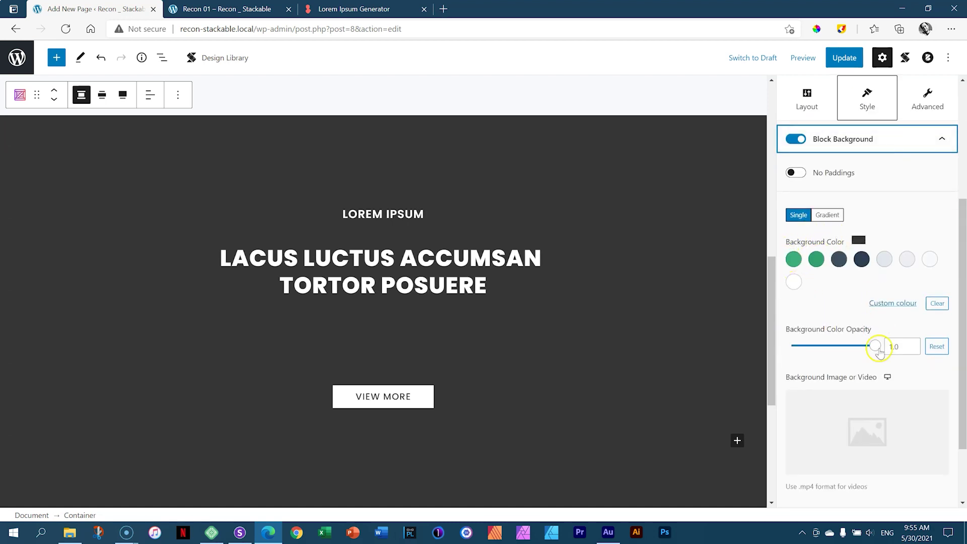
scroll(964, 329, down, 2)
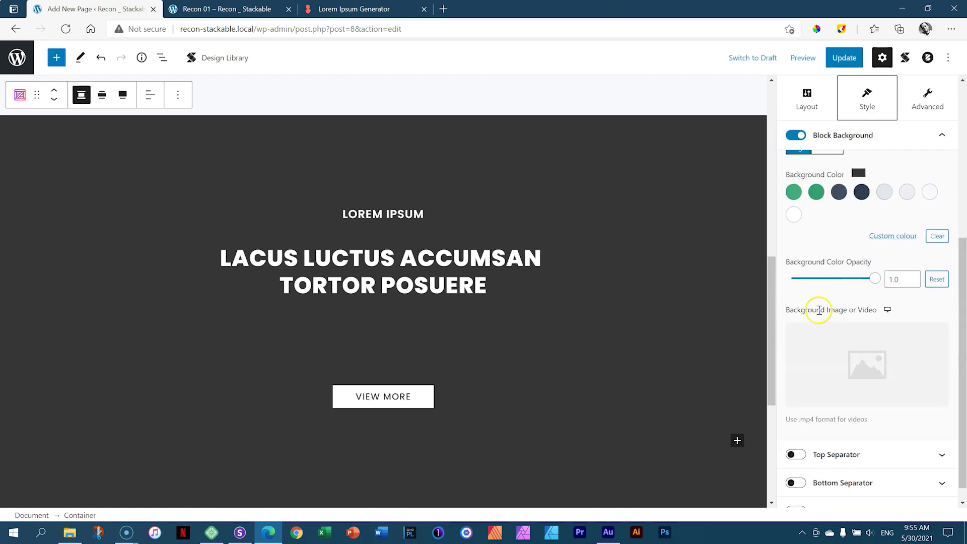
click(874, 366)
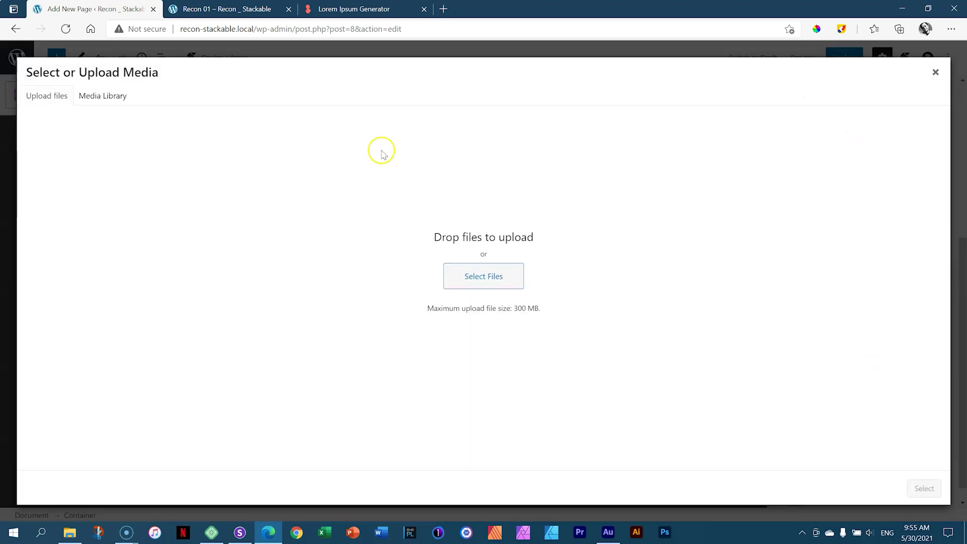
click(69, 532)
drag(523, 189, 161, 189)
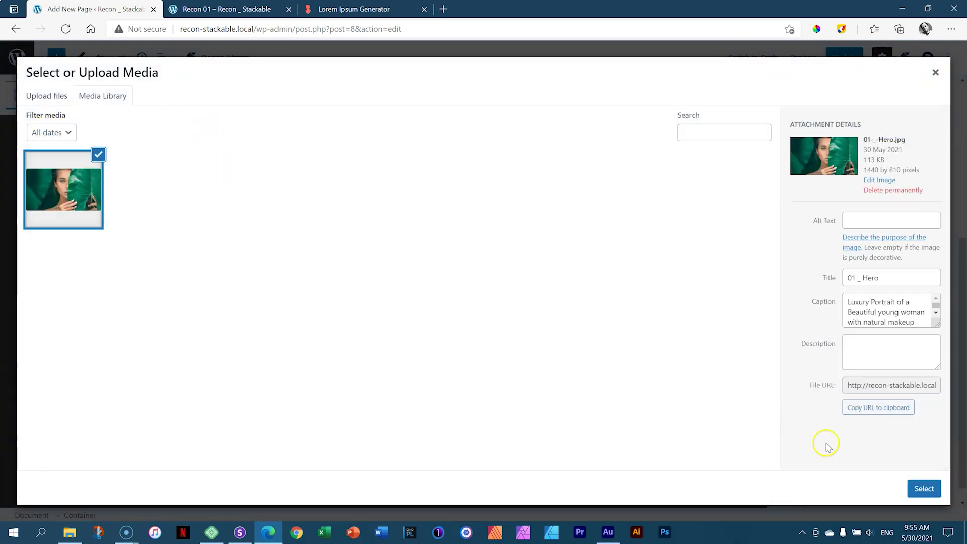
click(923, 488)
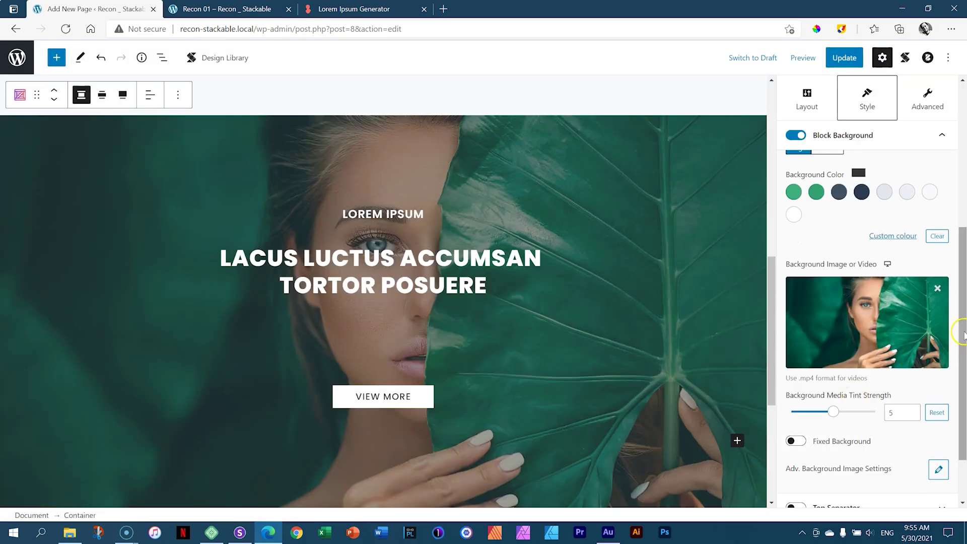
Step: Try the background media tint strength at 10 on the second hero and return it to 5
mouse_move(962, 320)
mouse_down()
mouse_move(962, 360)
mouse_move(964, 305)
mouse_move(964, 315)
mouse_up()
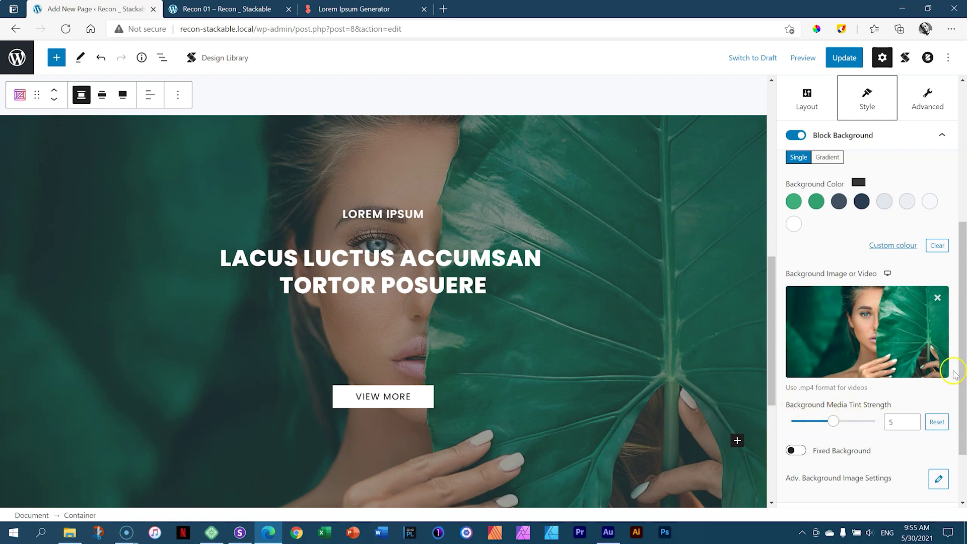
drag(963, 344, 964, 363)
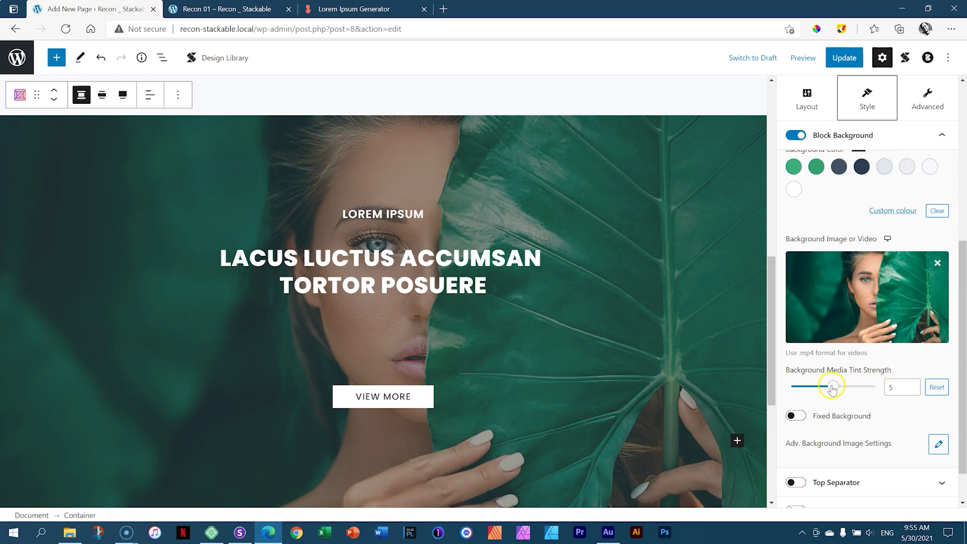
drag(830, 387, 875, 396)
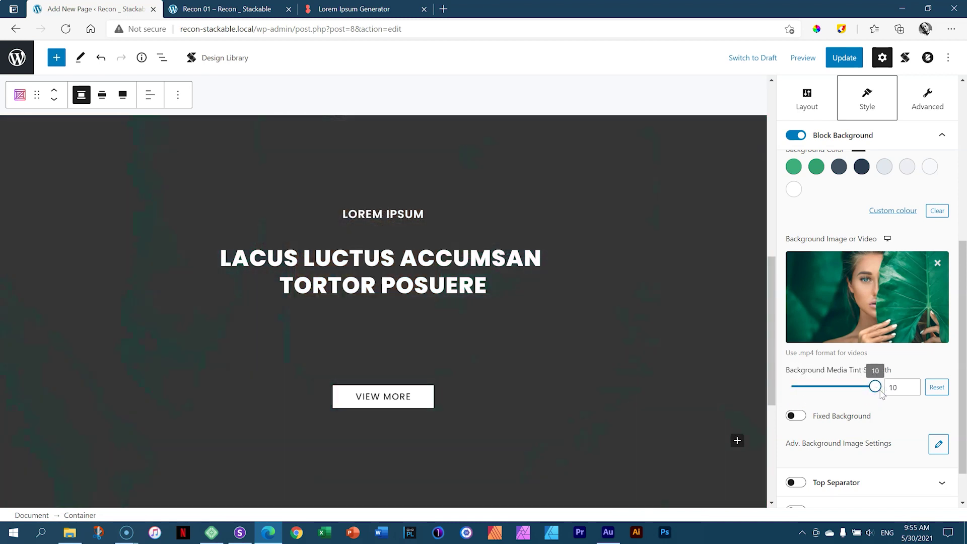
click(694, 317)
click(872, 387)
drag(872, 387, 833, 387)
Step: Set the second hero container's background colour to the first green swatch to tint its image
drag(961, 386, 962, 350)
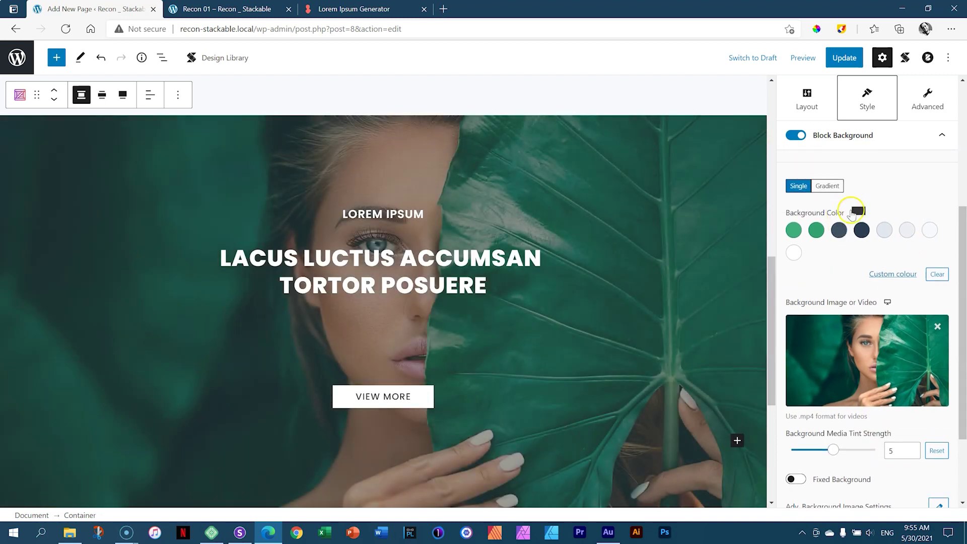
click(793, 230)
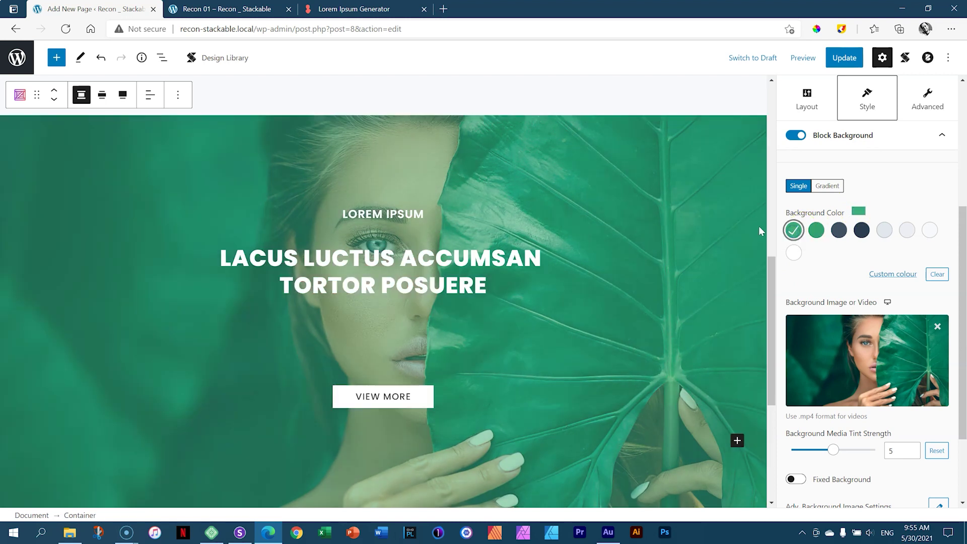
Step: Try the custom blue #373eff as the second hero container's background colour, keeping the tint strength at 5
click(891, 275)
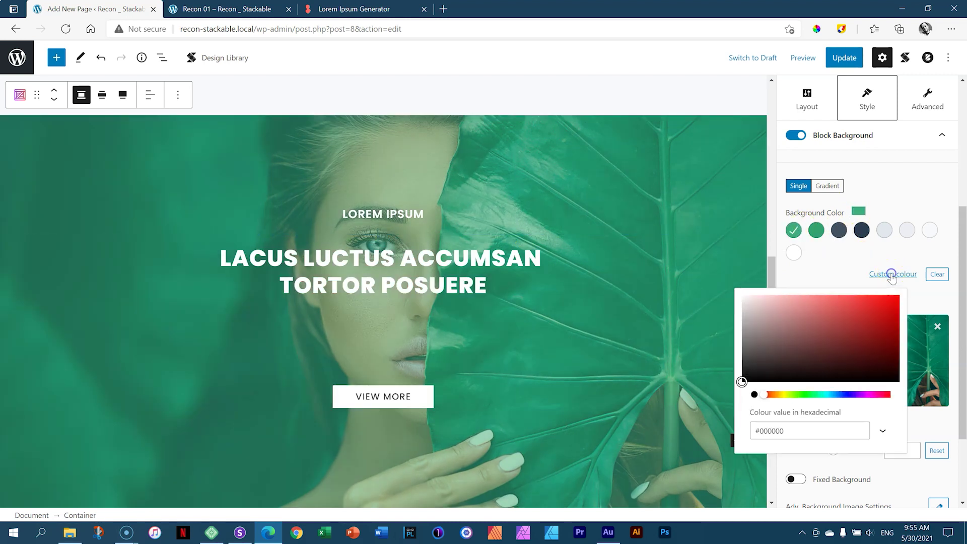
click(846, 395)
click(846, 316)
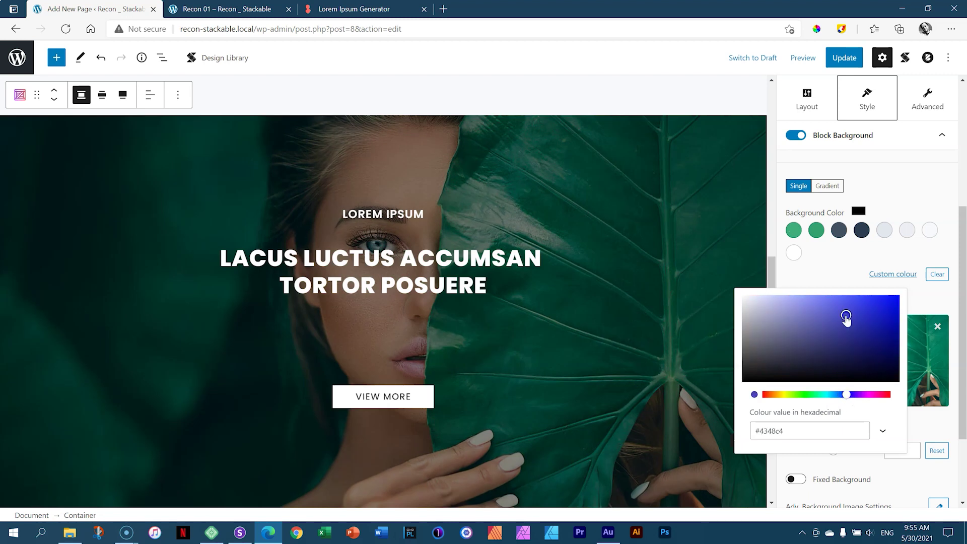
click(943, 286)
click(910, 289)
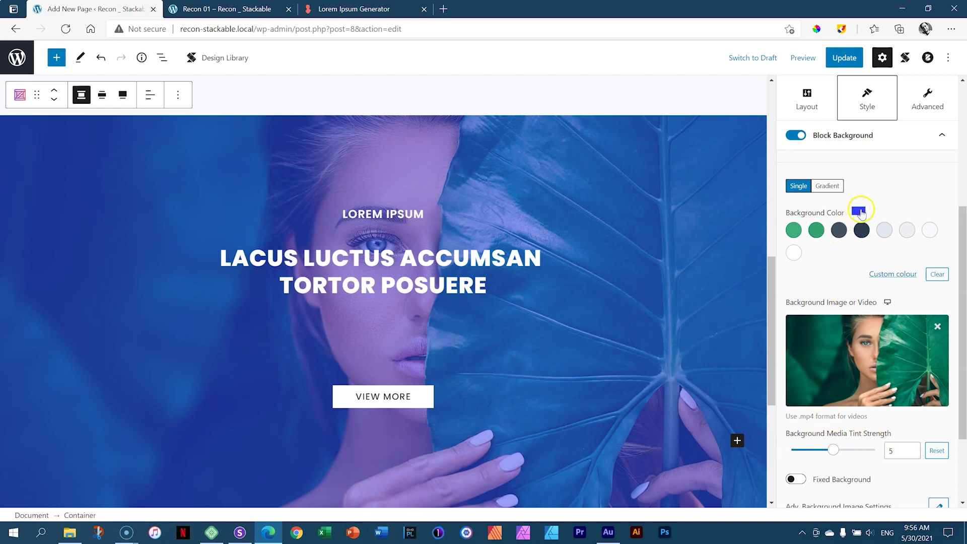
mouse_move(831, 450)
mouse_down()
mouse_move(860, 453)
mouse_move(794, 452)
mouse_move(836, 455)
mouse_up()
Step: Set the second hero container's custom background colour to black
click(894, 274)
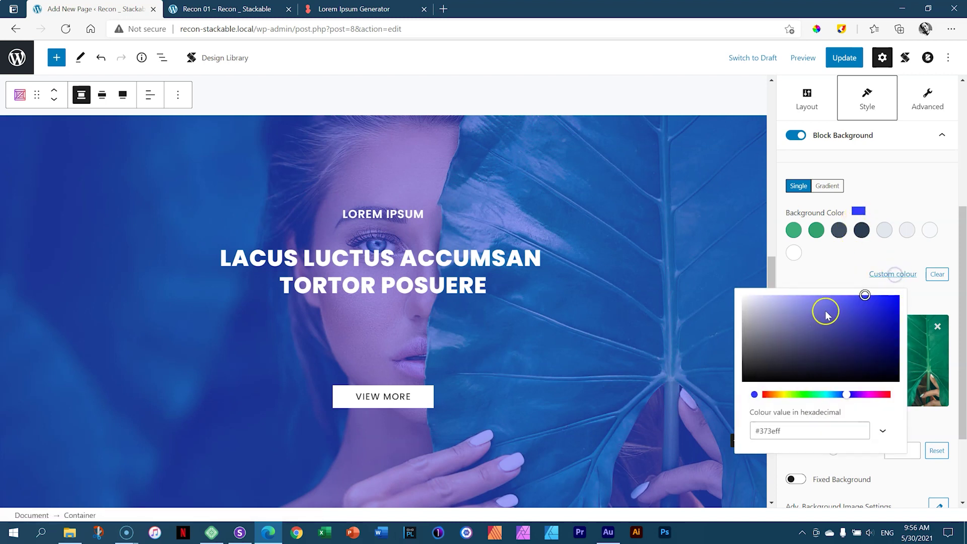
drag(866, 293, 729, 398)
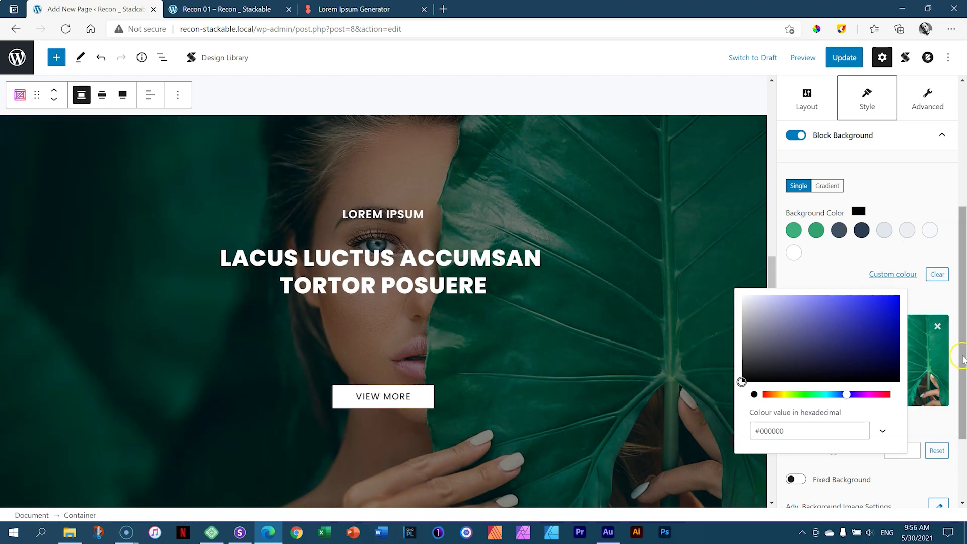
scroll(926, 304, down, 2)
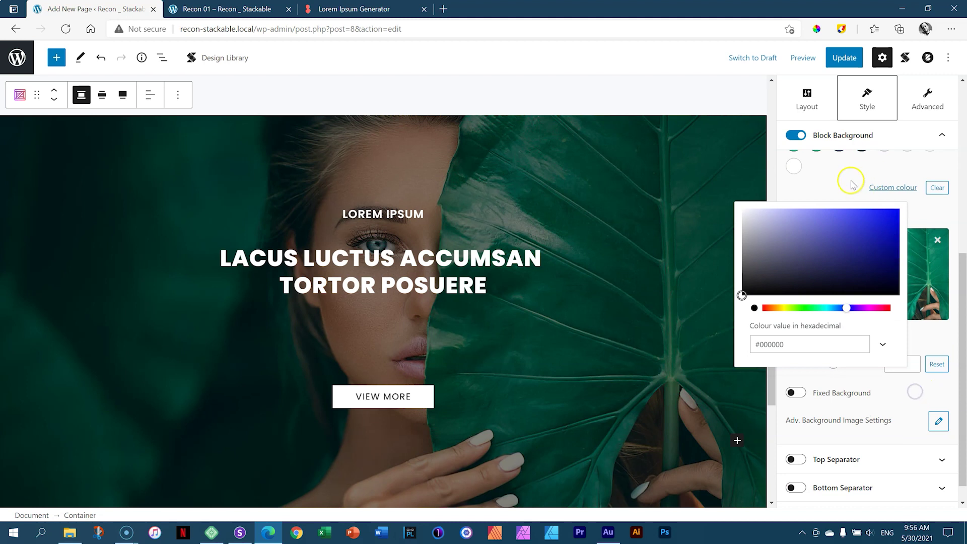
scroll(859, 190, up, 2)
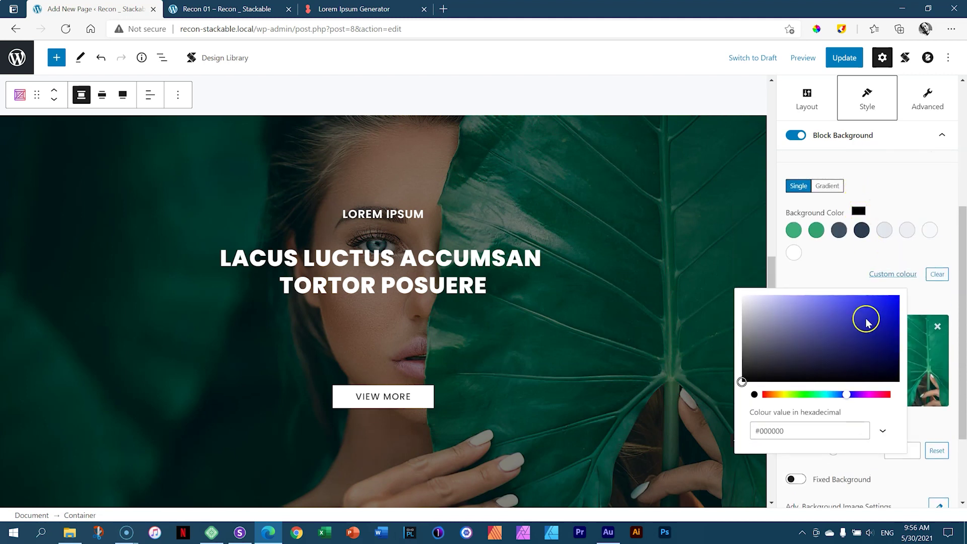
click(741, 381)
click(859, 211)
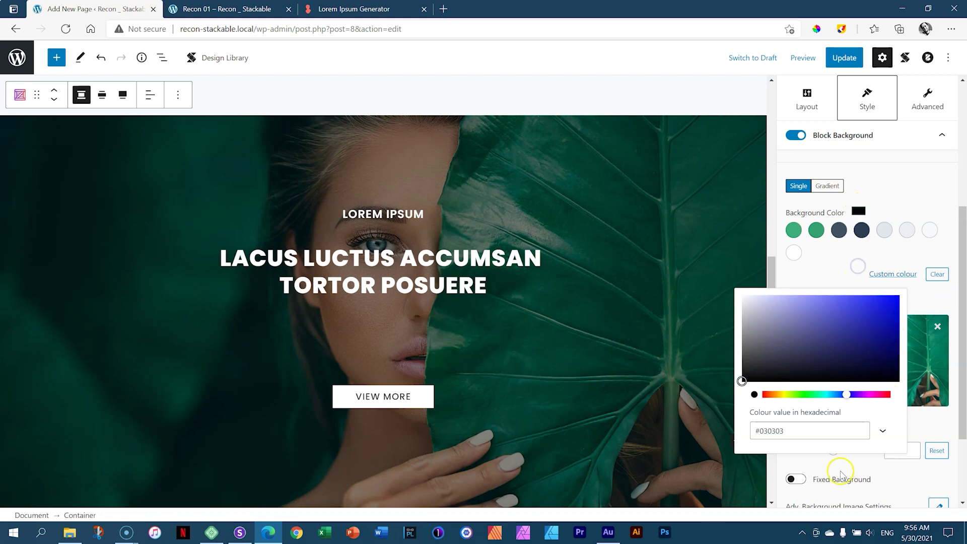
click(747, 376)
drag(747, 377, 734, 381)
click(812, 250)
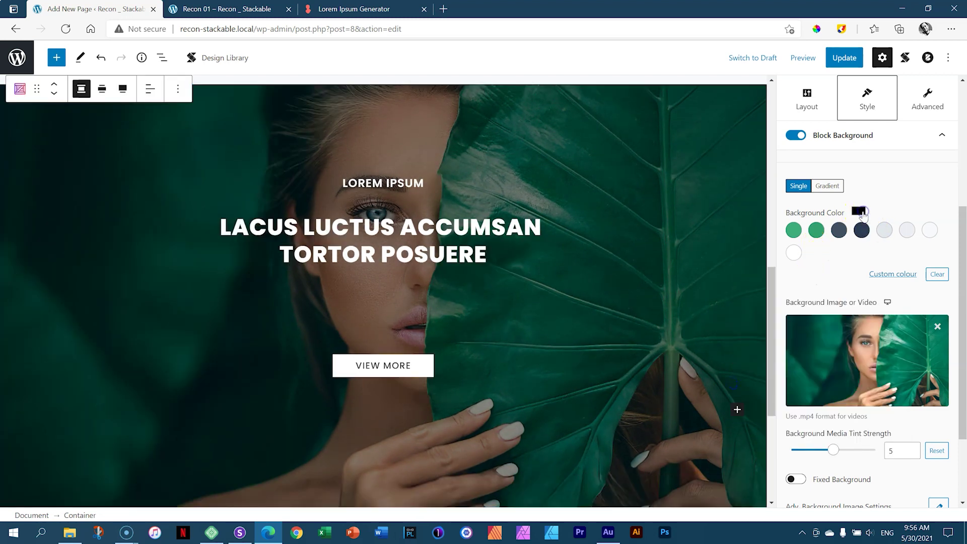
click(879, 274)
click(905, 249)
Step: Compare the second hero's background media tint strength at 0 and 3, leave it at 3, and update the page
scroll(942, 317, down, 2)
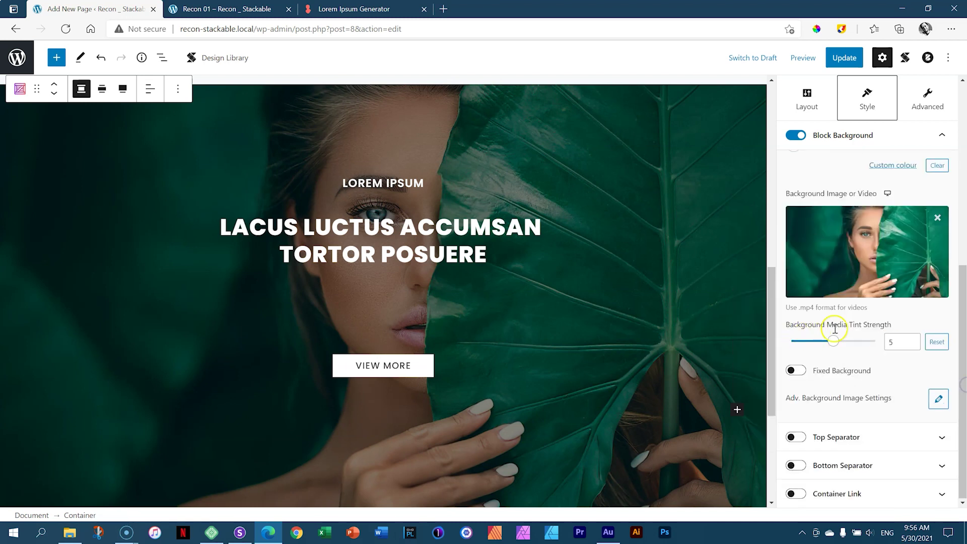
mouse_move(820, 344)
drag(821, 345, 818, 347)
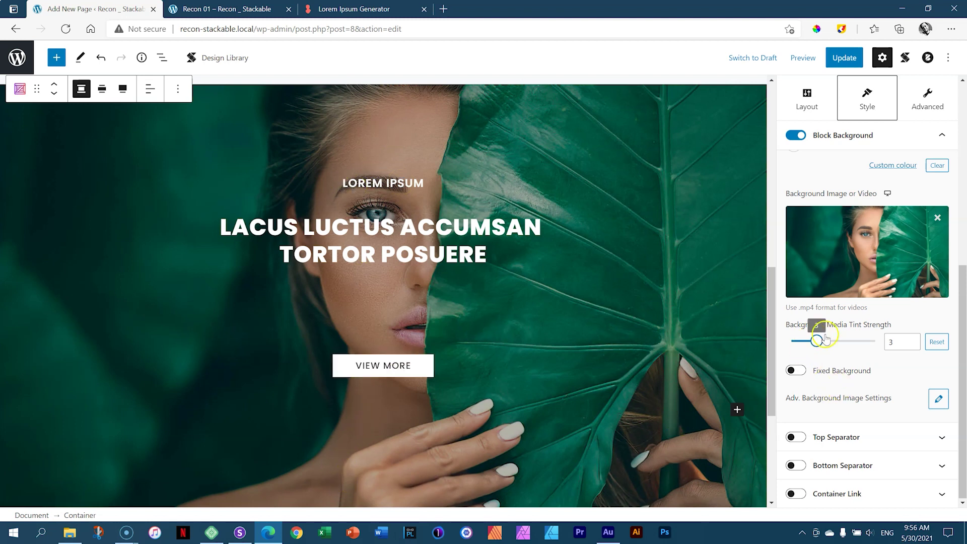
drag(817, 341, 789, 342)
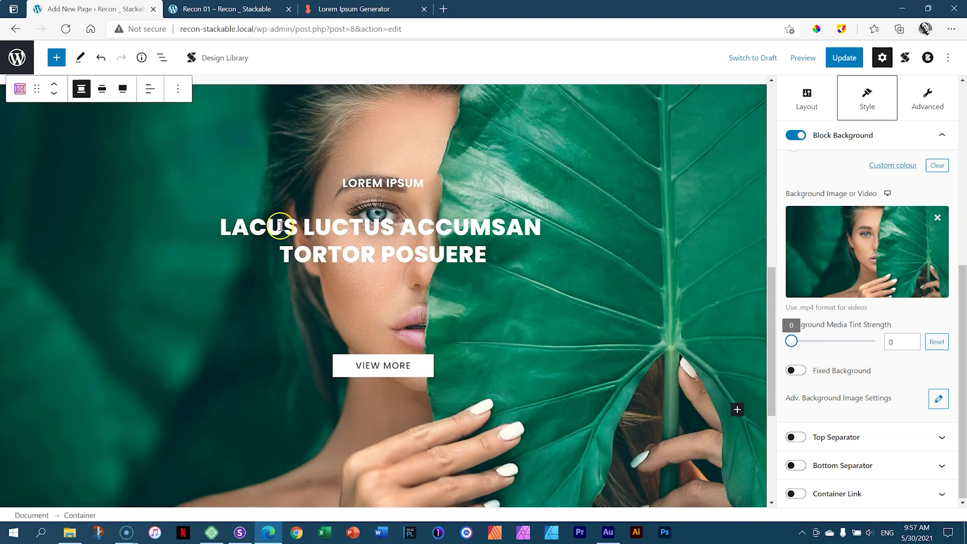
drag(791, 341, 816, 348)
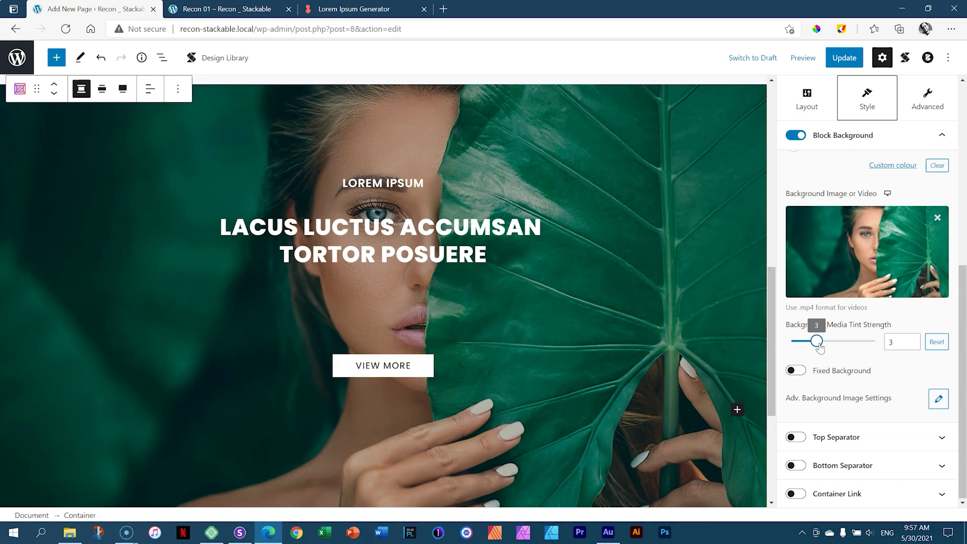
click(845, 59)
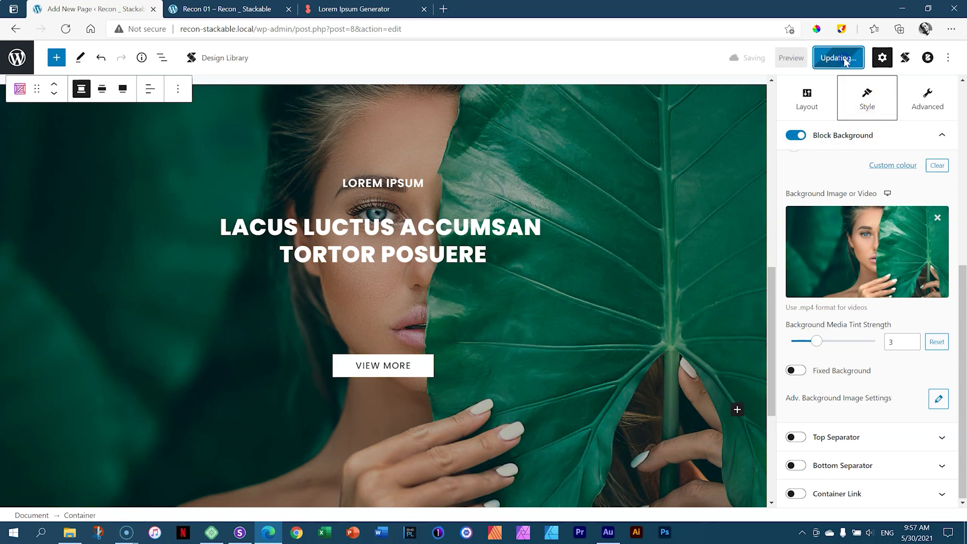
Step: Switch to Sizzy, reload the Recon 01 page and examine both hero sections on the desktop, laptop, phone and tablet previews
click(239, 529)
click(601, 12)
click(645, 53)
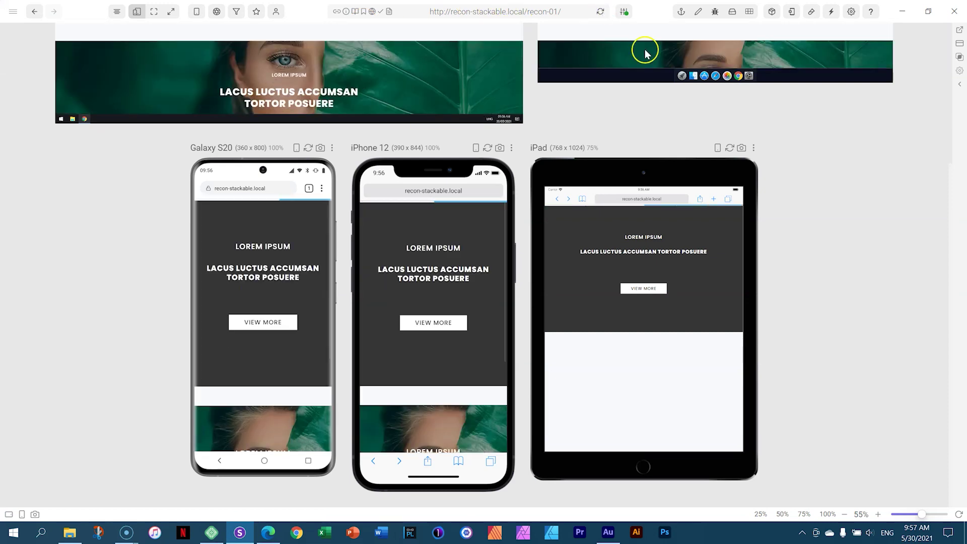
scroll(856, 262, up, 4)
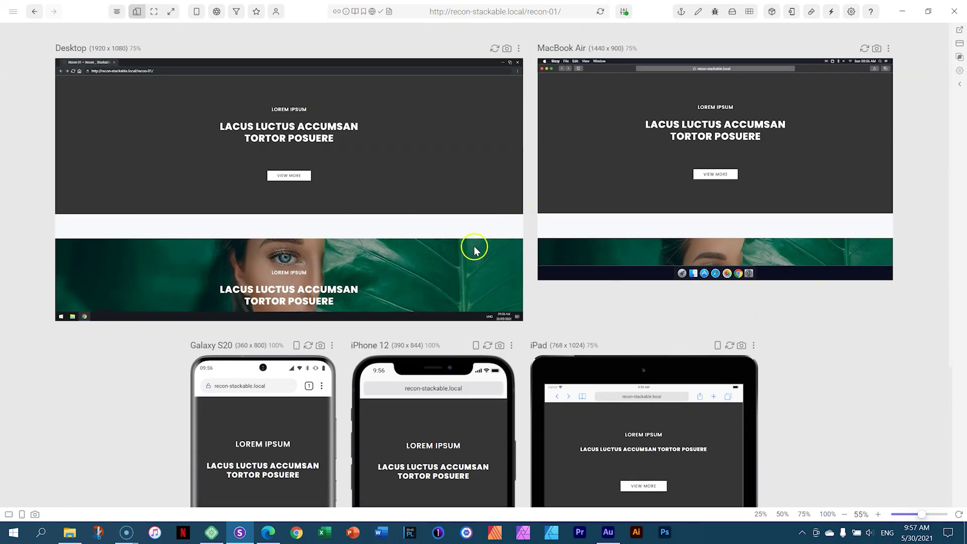
scroll(456, 216, down, 6)
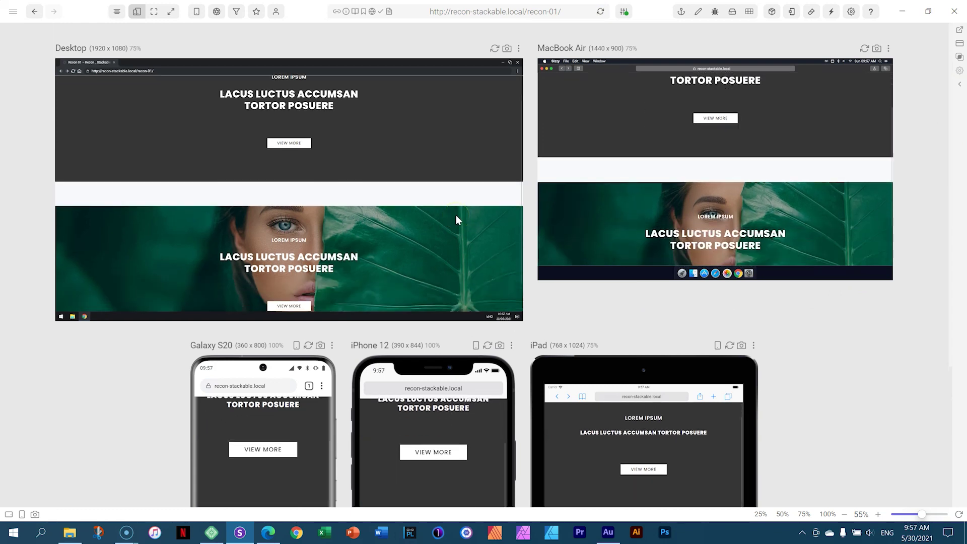
scroll(799, 282, down, 1)
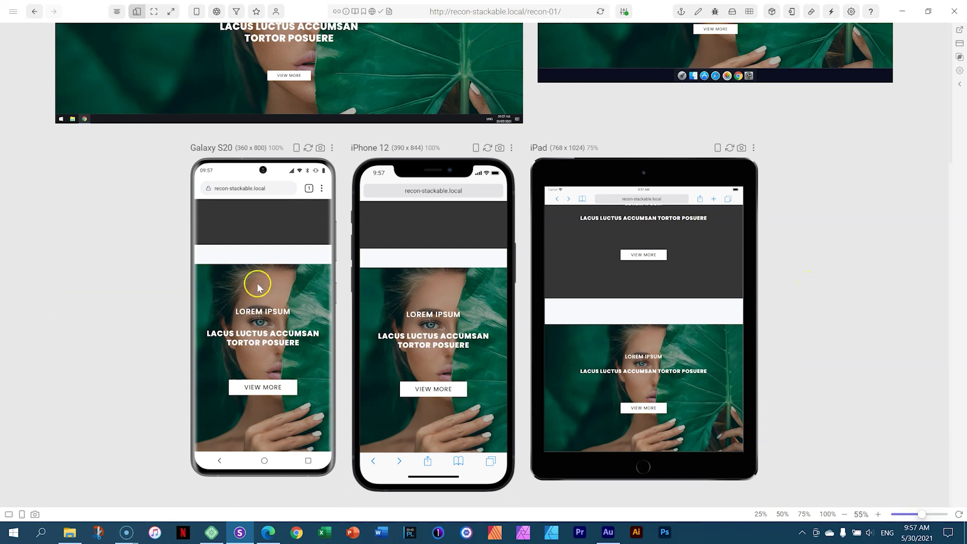
scroll(675, 345, up, 5)
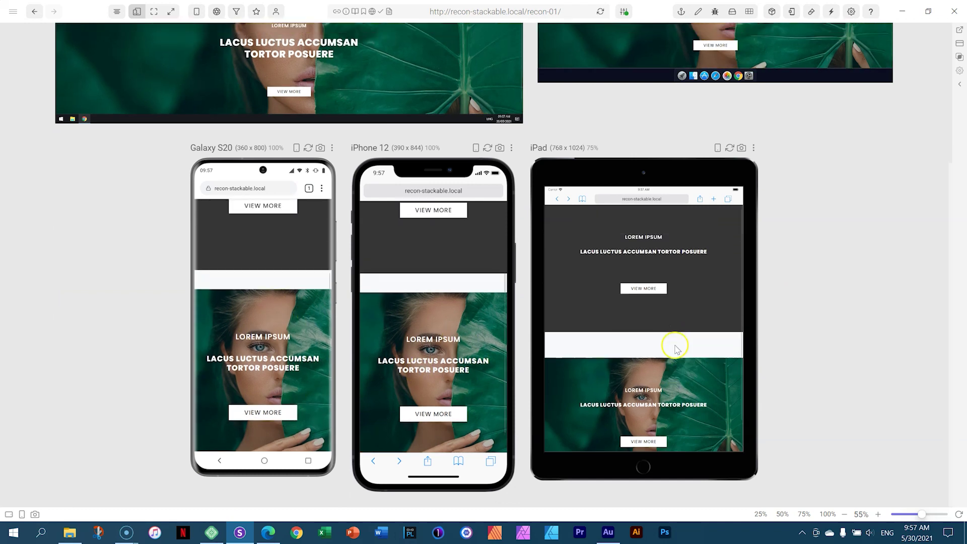
scroll(311, 238, up, 1)
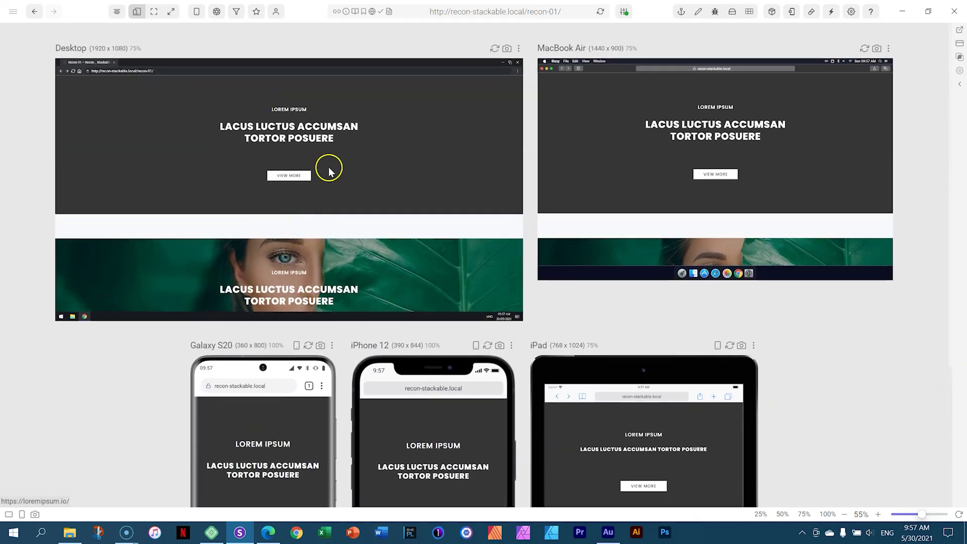
Step: View the page at full width, test the first hero's View More link, and allow the untrusted certificates before returning to the editor
click(153, 12)
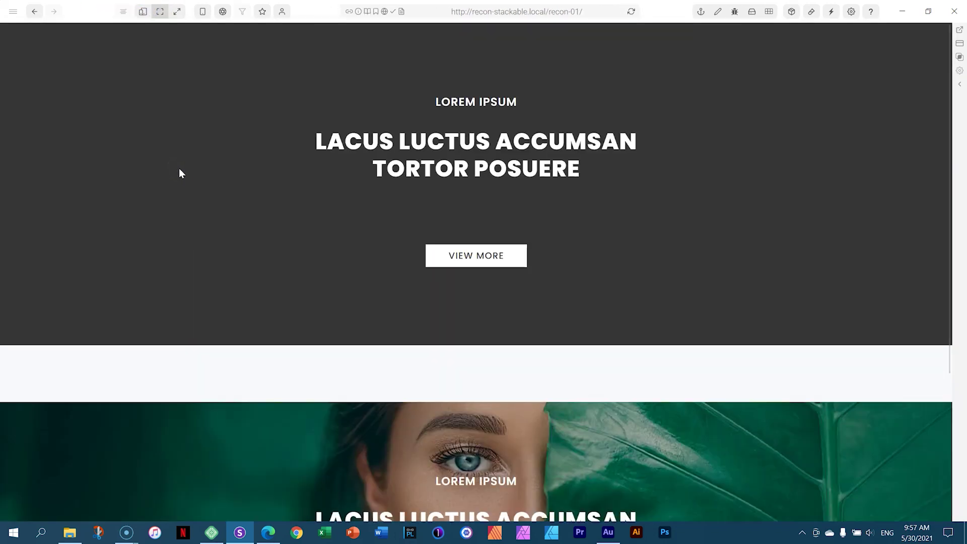
click(472, 261)
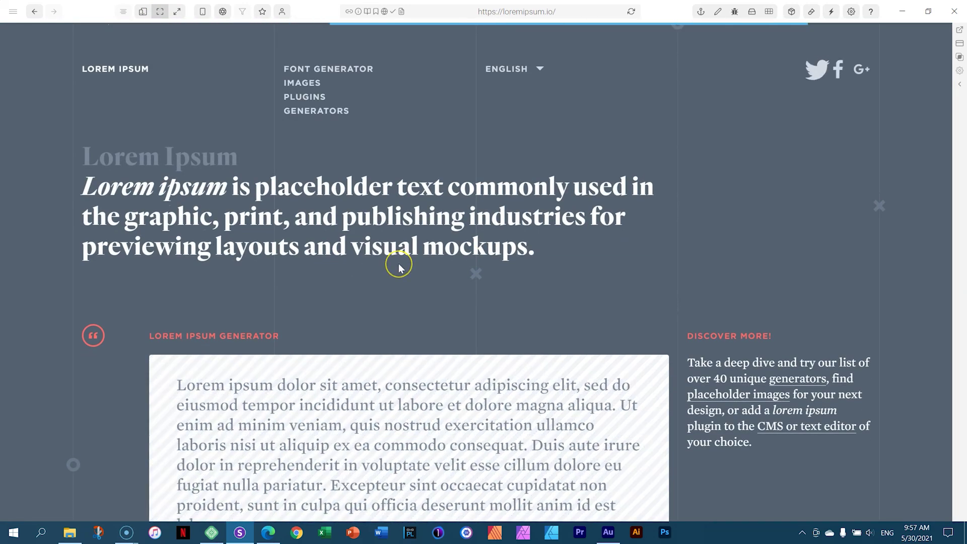
scroll(427, 257, down, 1)
scroll(426, 258, down, 3)
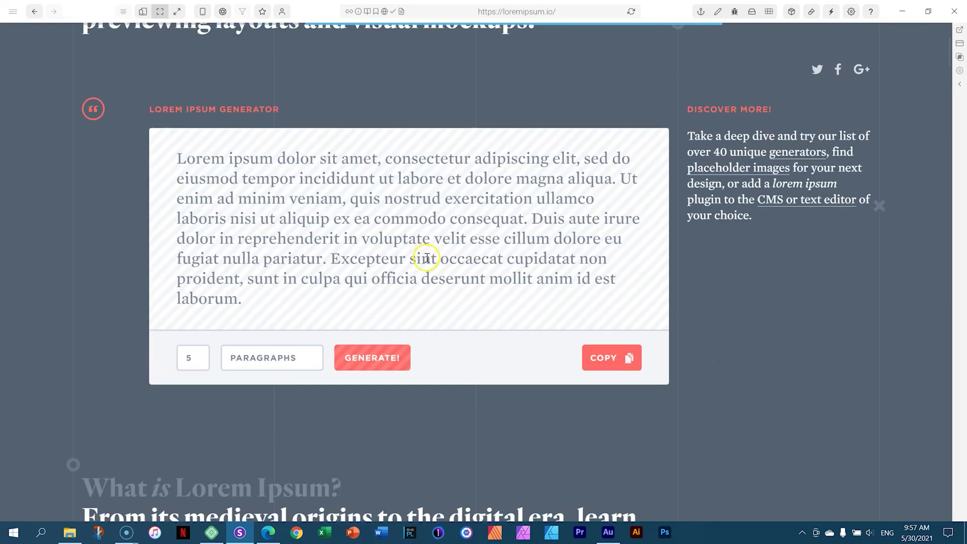
scroll(423, 260, up, 5)
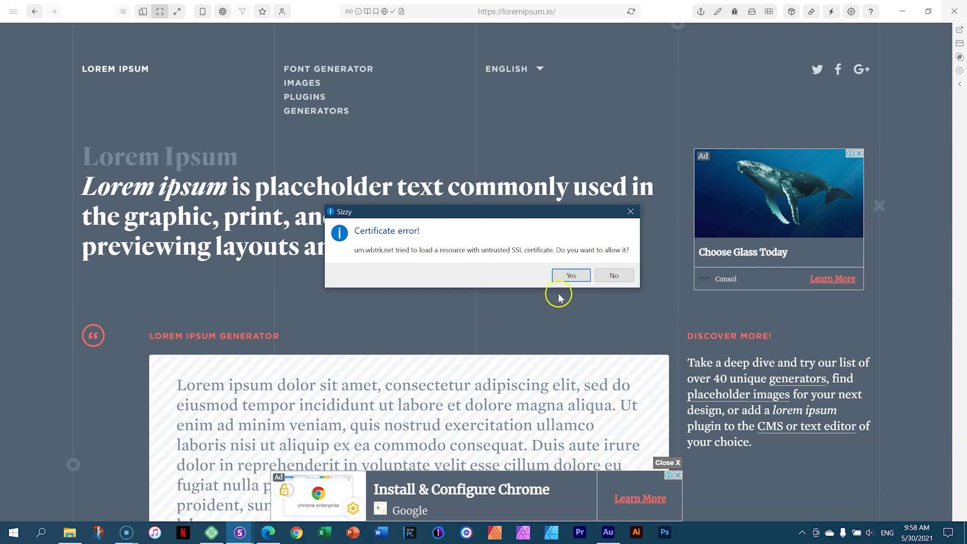
click(577, 276)
click(577, 278)
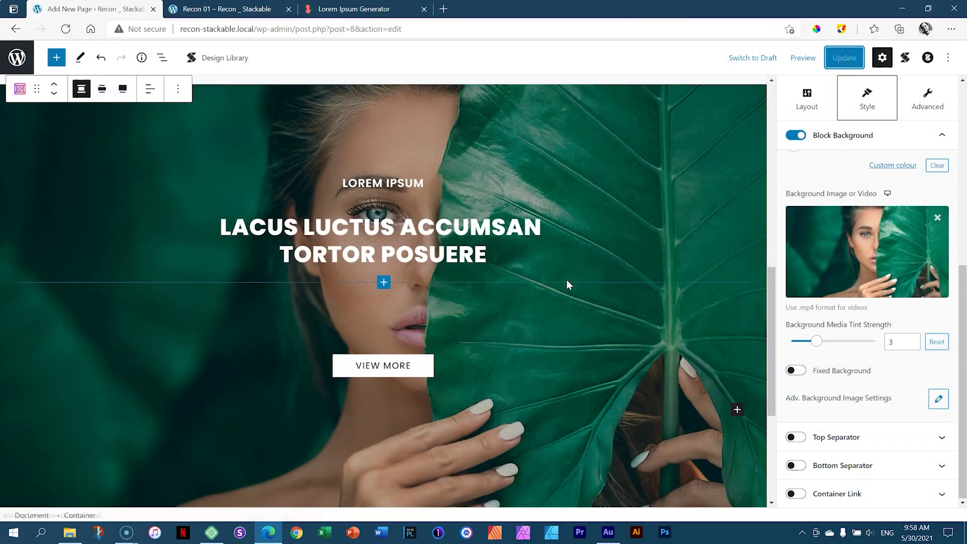